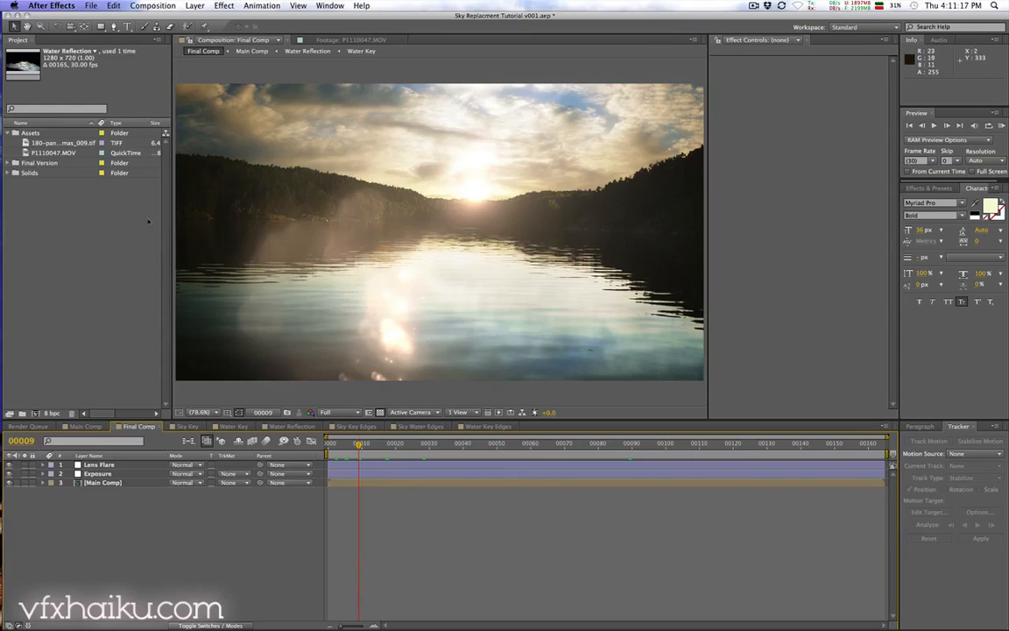
Step: Open the P1110047.MOV footage in its viewer and play it back
double_click(53, 152)
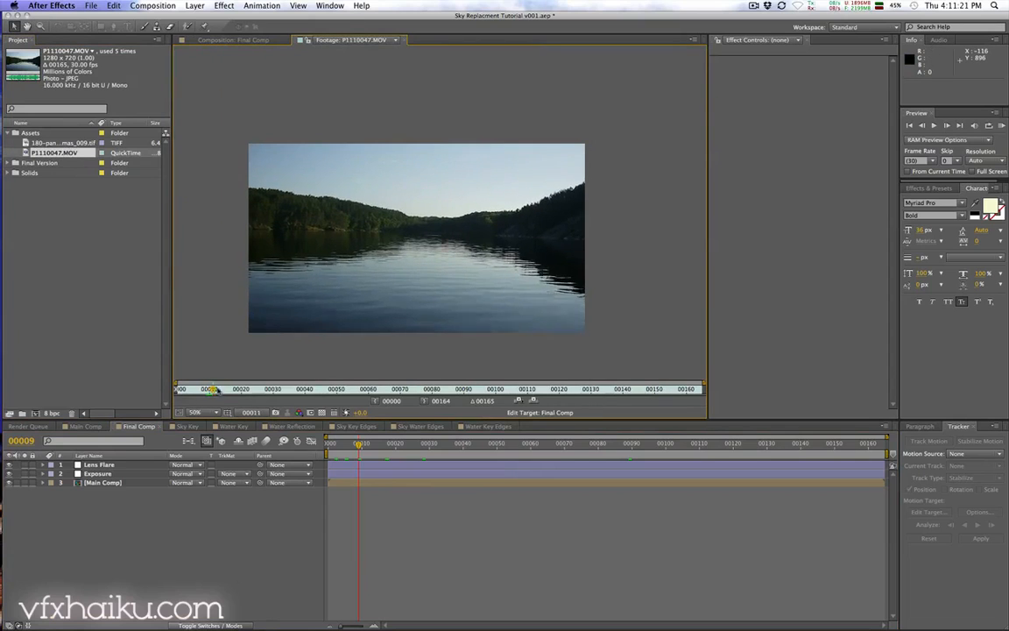
left_click_drag(207, 388, 338, 388)
key("space")
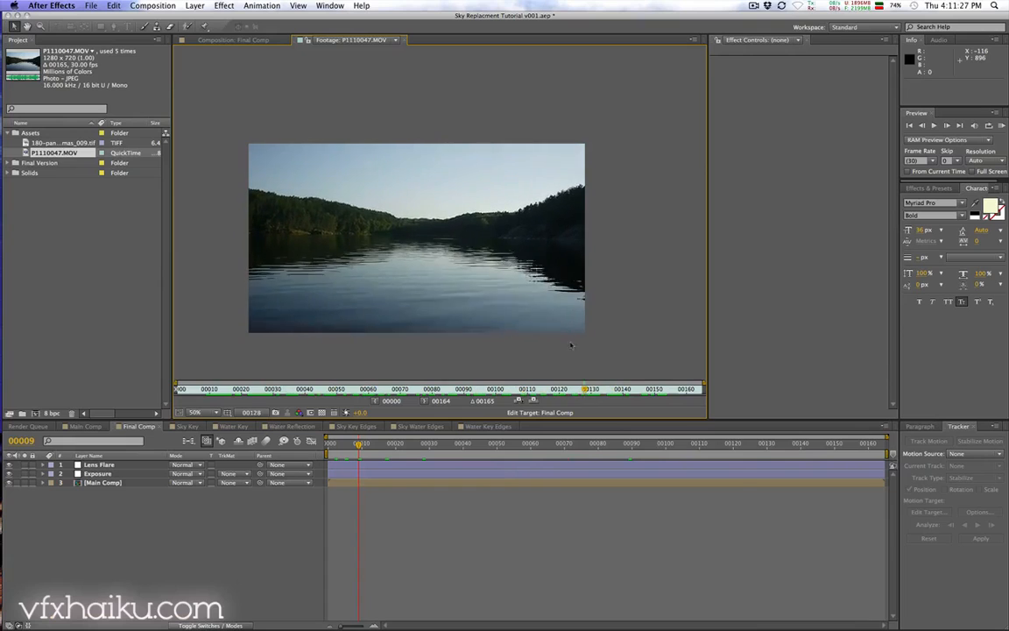
Step: Zoom into the footage and scrub through it to check the camera movement
key("period")
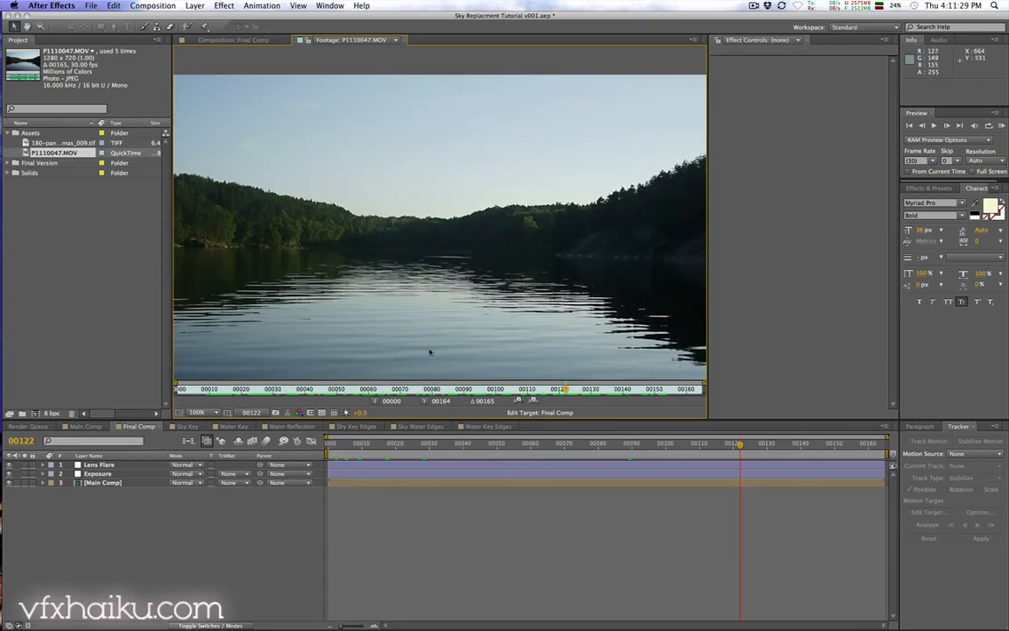
left_click_drag(729, 299, 876, 300)
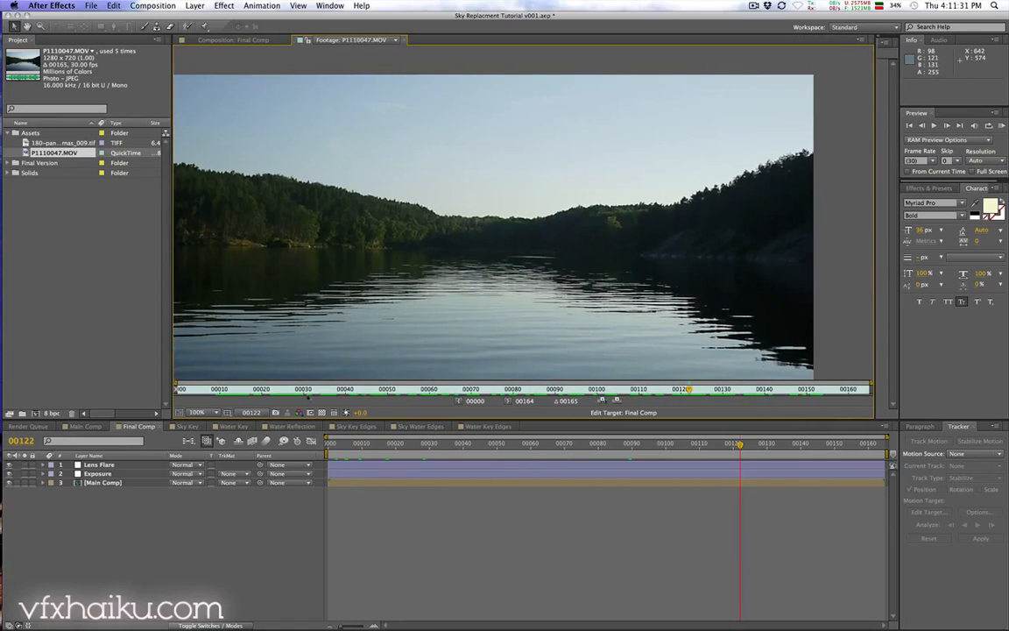
mouse_move(196, 390)
left_mouse_down()
mouse_move(757, 390)
mouse_move(651, 391)
left_mouse_up()
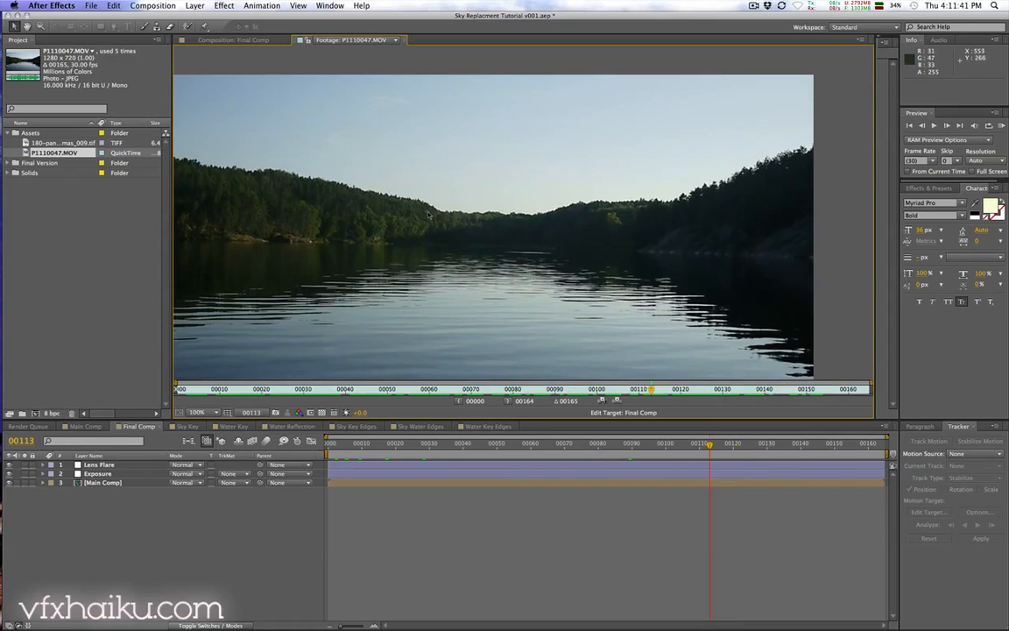
key("space")
left_click_drag(248, 203, 295, 187)
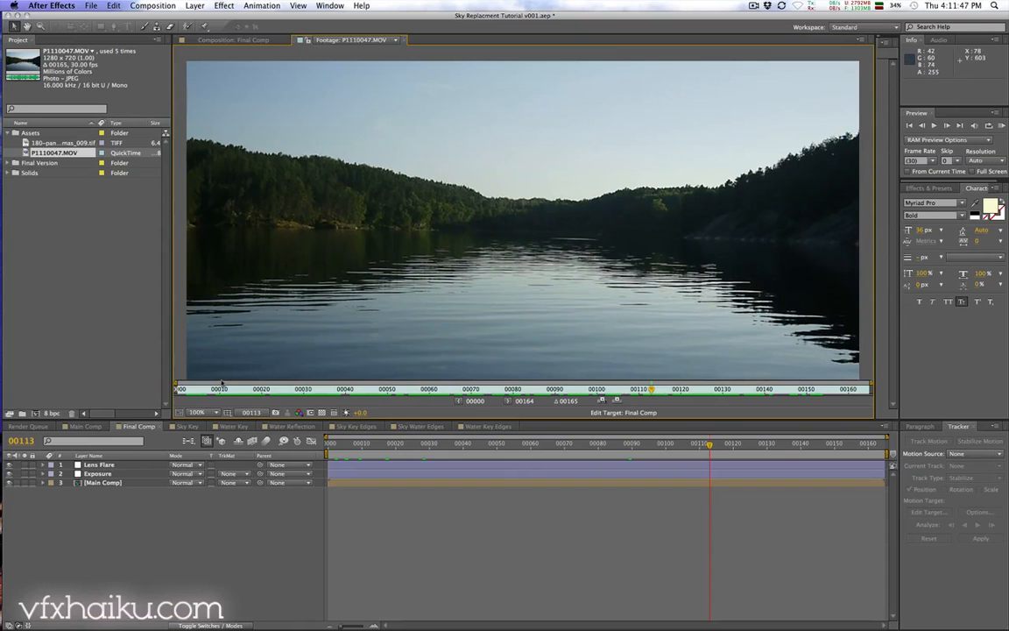
mouse_move(221, 382)
left_mouse_down()
mouse_move(198, 384)
mouse_move(480, 383)
mouse_move(367, 384)
left_mouse_up()
key("space")
Step: Zoom closer on the tree line and pan and scrub across frames to inspect the horizon edge
mouse_move(737, 204)
left_mouse_down()
mouse_move(491, 217)
mouse_move(509, 233)
left_mouse_up()
key("period")
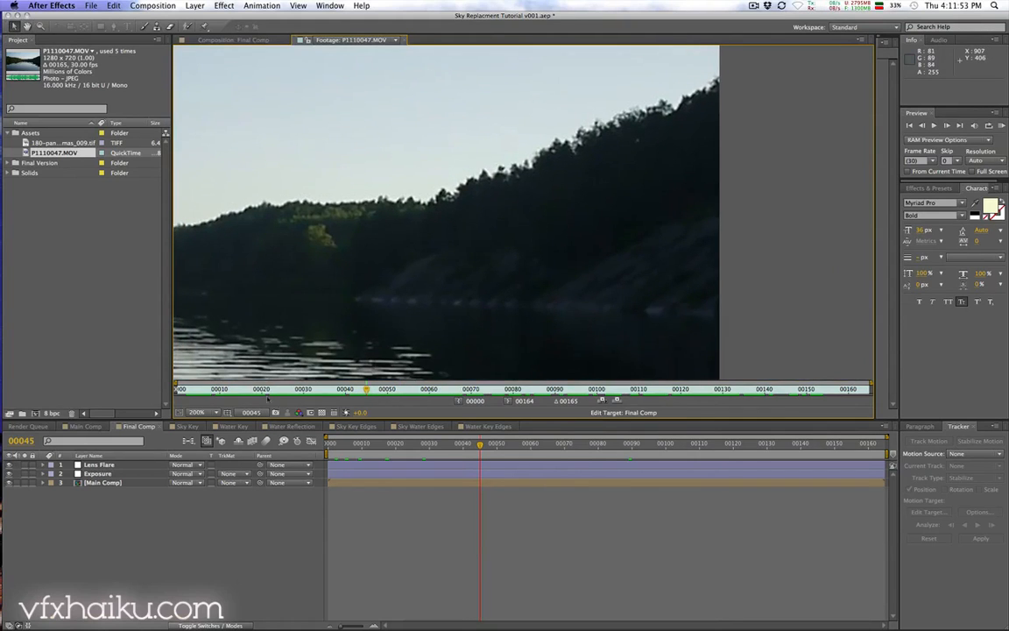
mouse_move(366, 388)
left_mouse_down()
mouse_move(317, 388)
mouse_move(339, 388)
left_mouse_up()
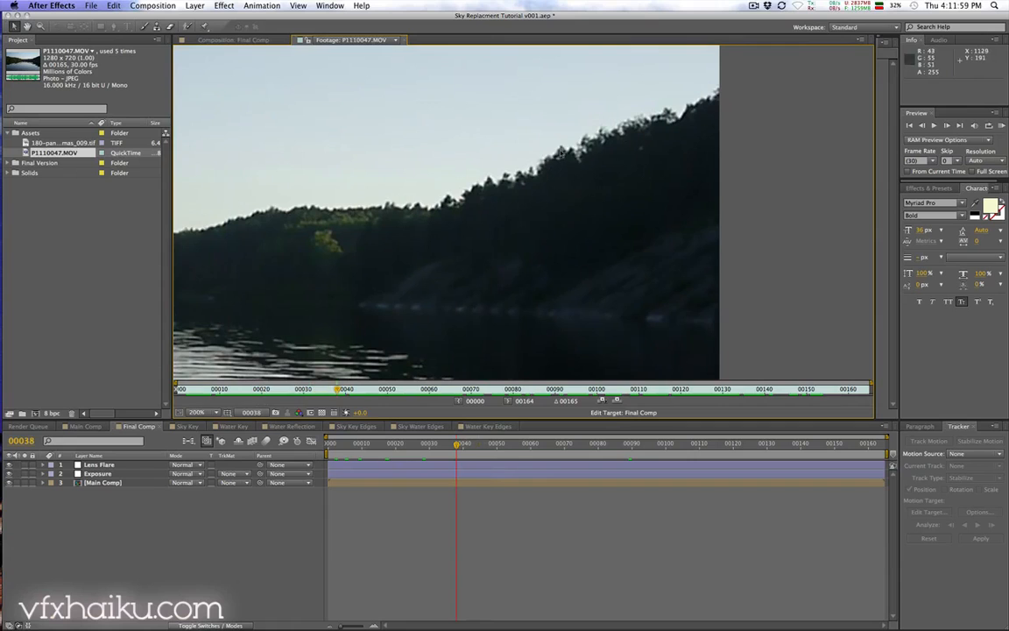
mouse_move(263, 390)
left_mouse_down()
mouse_move(644, 376)
mouse_move(478, 375)
left_mouse_up()
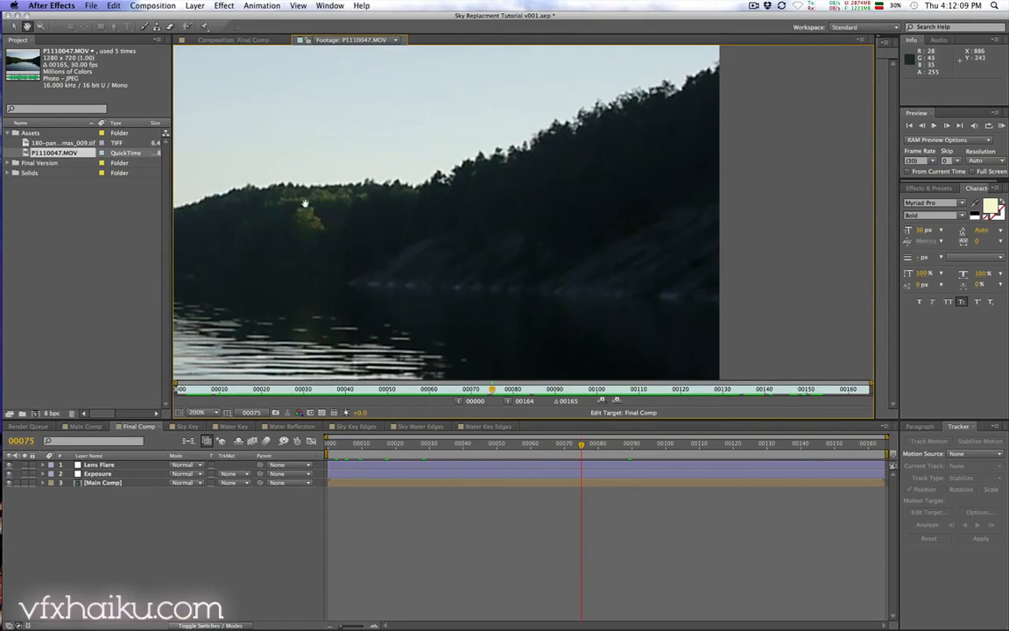
left_click_drag(310, 197, 474, 190)
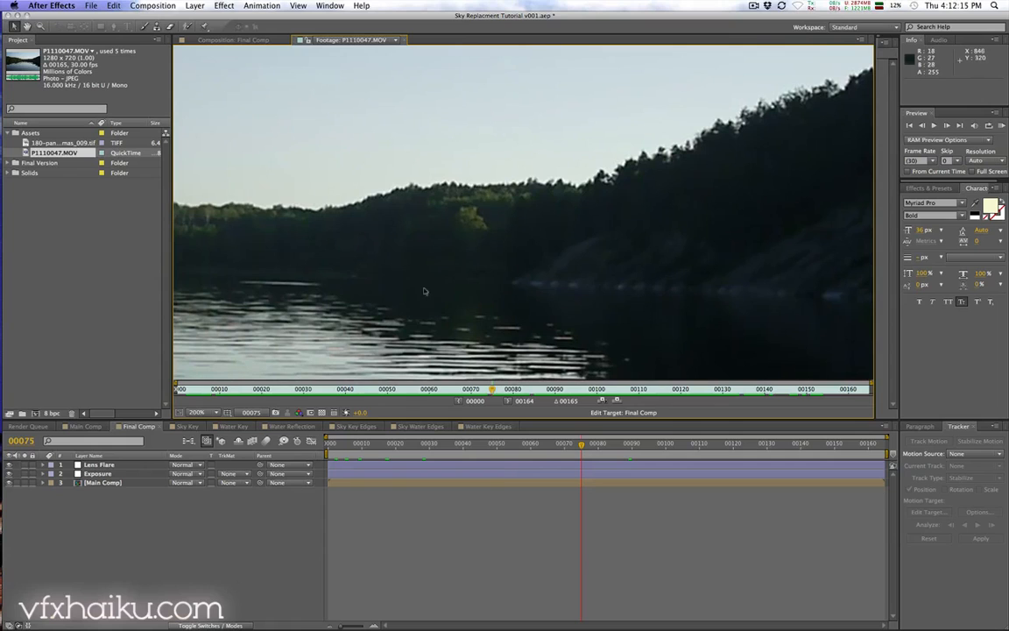
left_click_drag(390, 229, 299, 185)
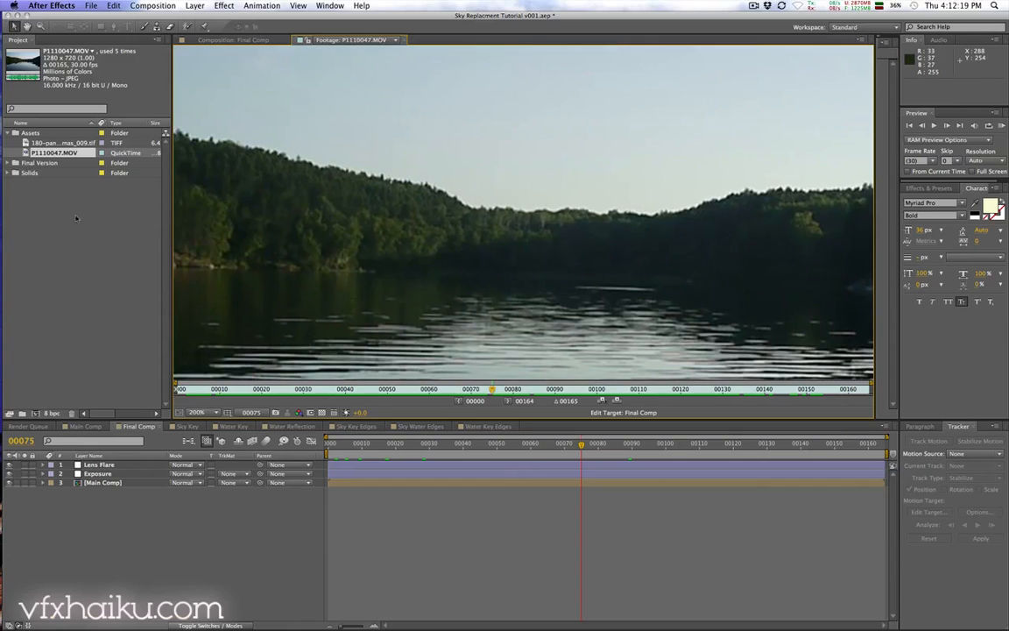
Step: Create a new composition from P1110047.MOV and move it into the Final Version folder
left_click(61, 191)
left_click_drag(53, 153, 36, 413)
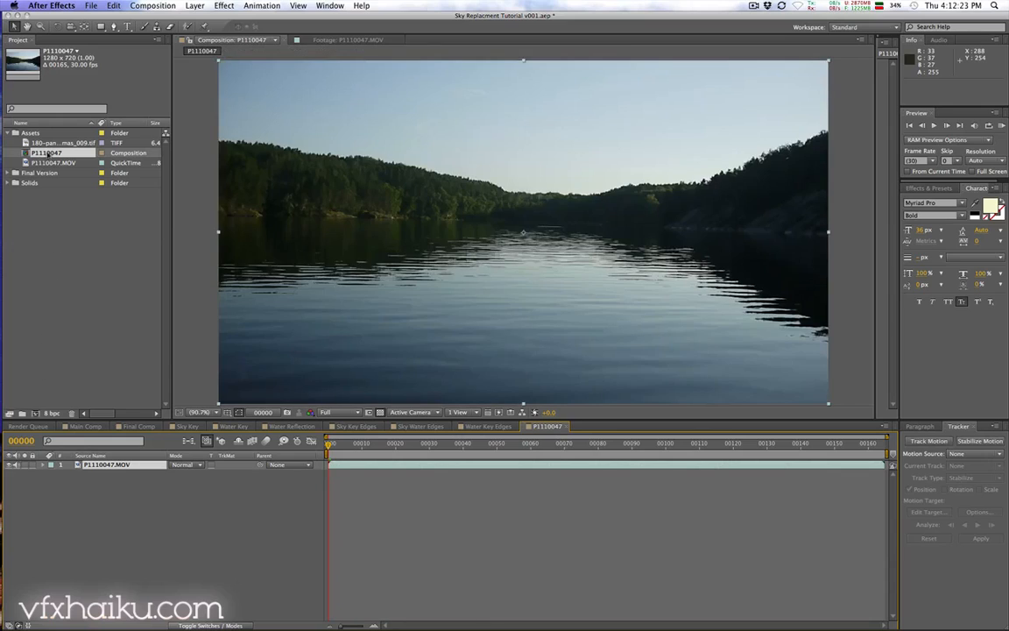
left_click_drag(46, 153, 45, 222)
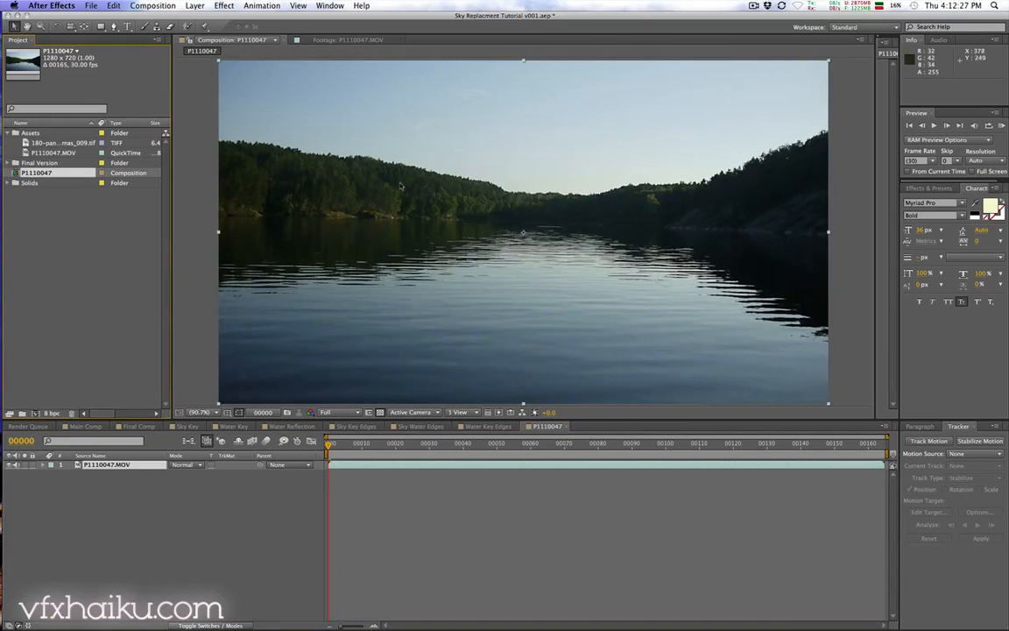
Step: Open the footage layer in its Layer panel and start a Track Motion tracker on it
left_click_drag(460, 208, 437, 215)
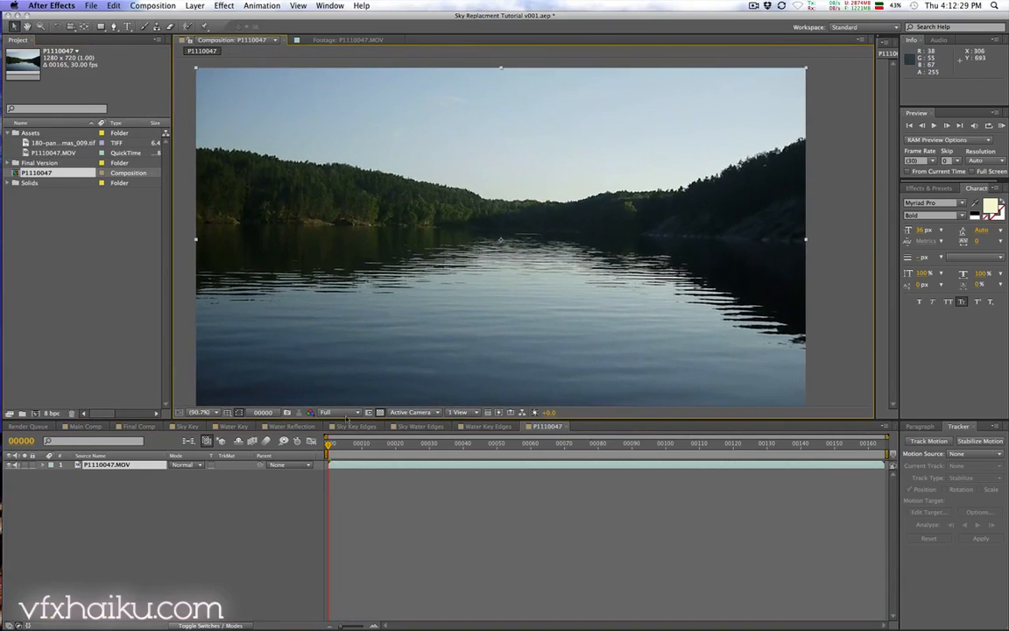
double_click(342, 466)
left_click_drag(451, 255, 437, 320)
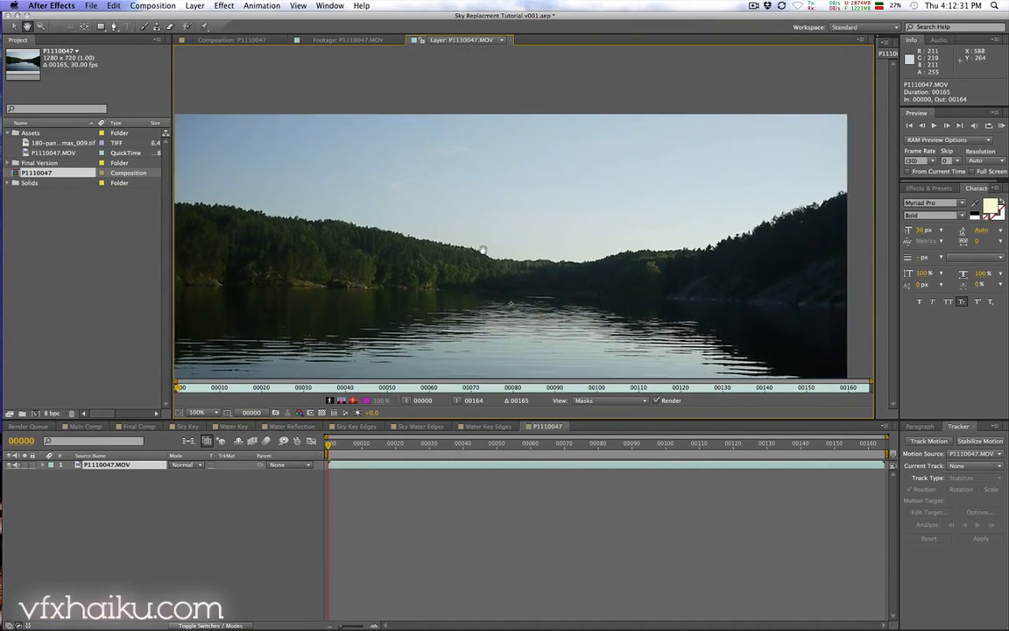
left_click_drag(898, 440, 847, 446)
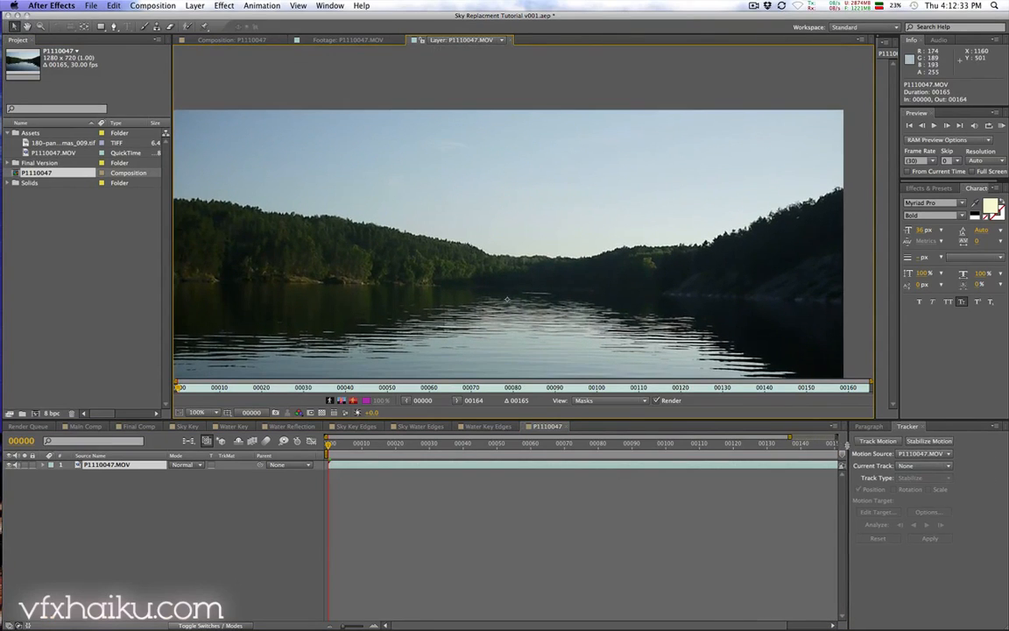
left_click(876, 441)
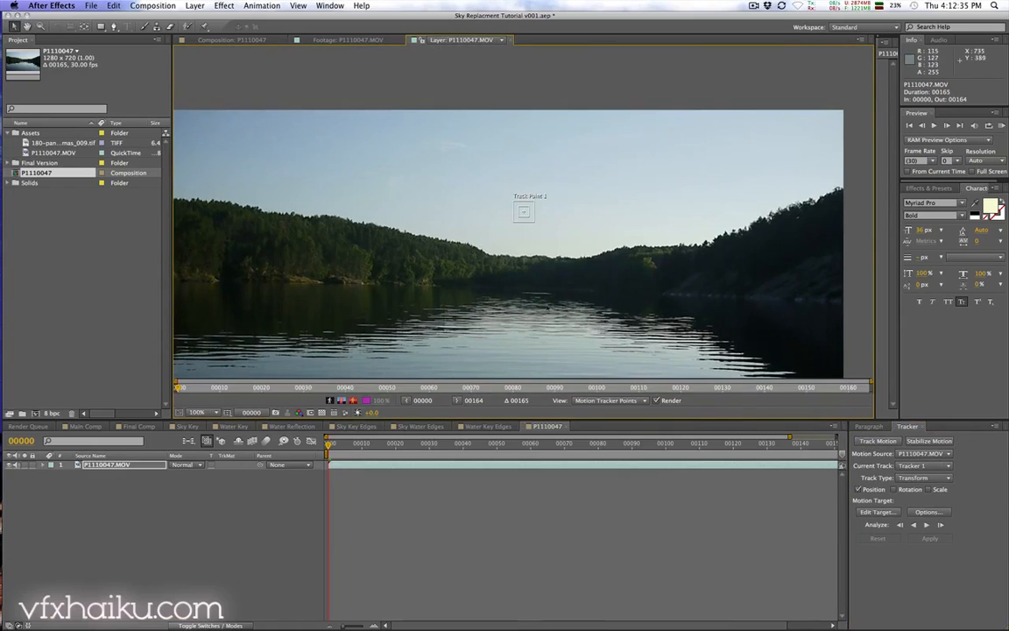
Step: Move Track Point 1 onto a distinct treetop on the left tree line
left_click_drag(528, 217, 493, 225)
left_click_drag(295, 235, 334, 242)
key("super+z")
left_click_drag(508, 226, 323, 209)
left_click_drag(275, 252, 368, 250)
Step: Zoom in and shrink Track Point 1's feature region tightly around the treetop bump
key("period")
key("period")
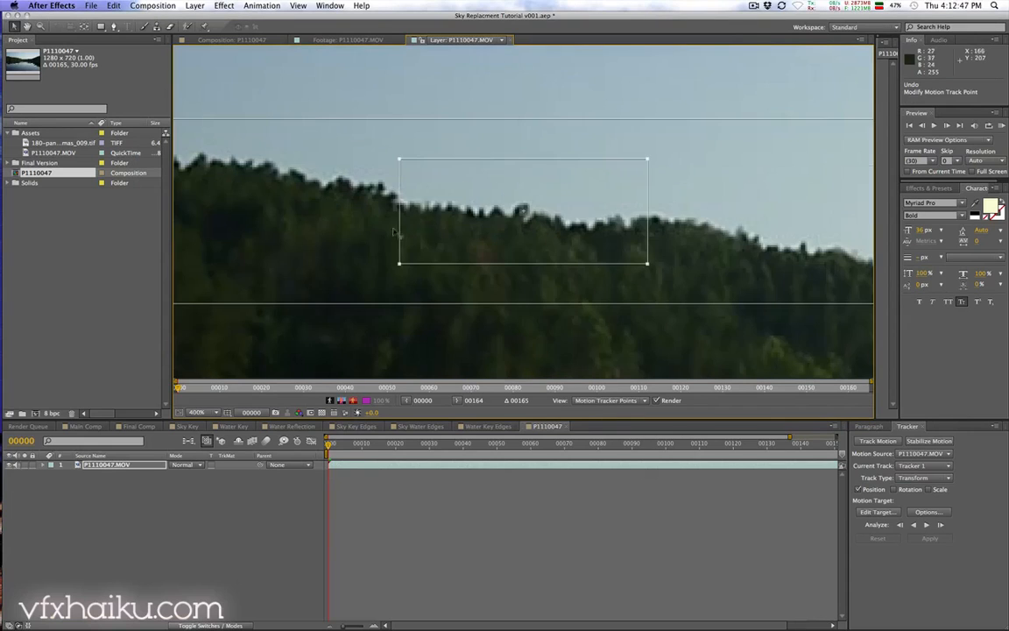
left_click_drag(647, 158, 546, 187)
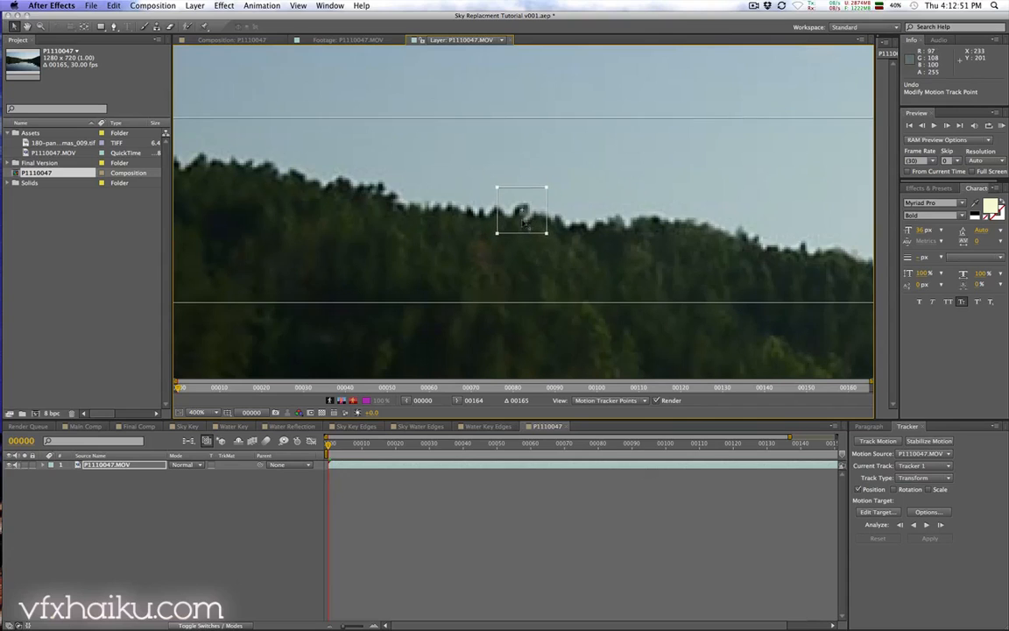
key("comma")
key("comma")
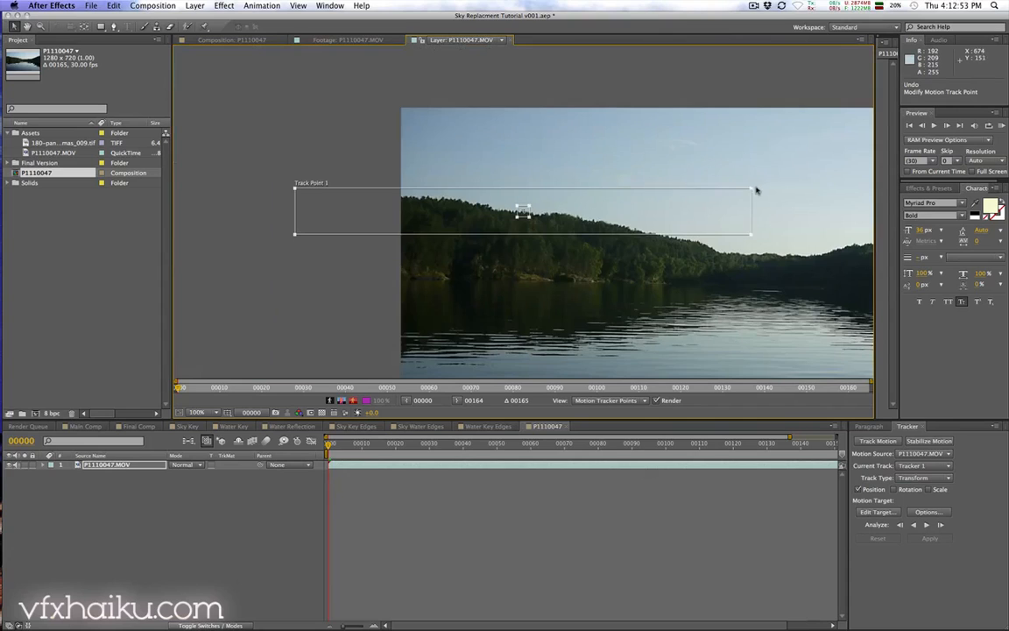
left_click_drag(755, 188, 541, 194)
key("period")
key("period")
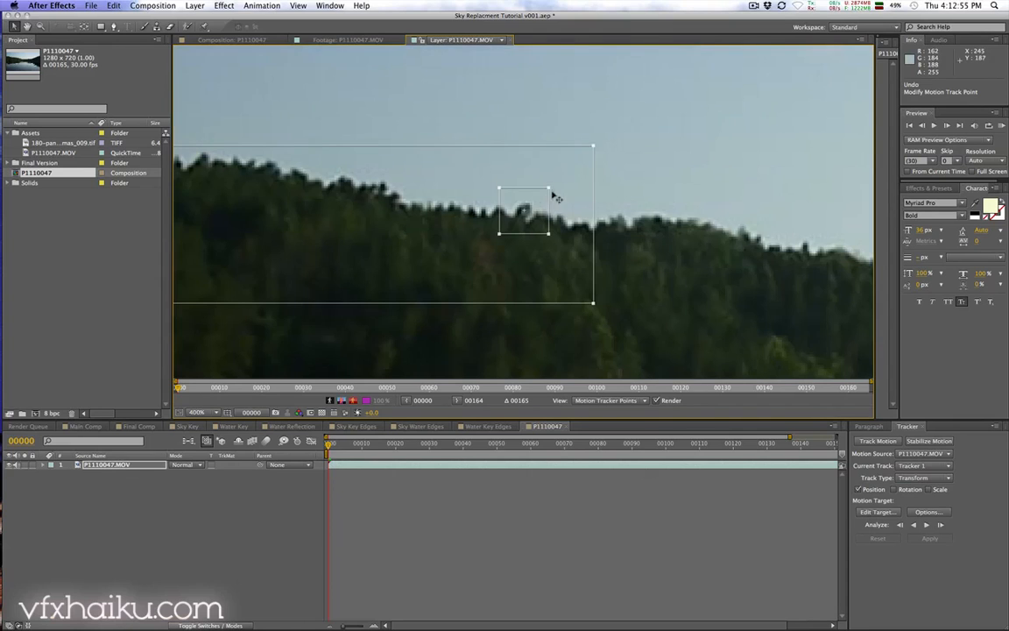
Step: Undo the last search-region change and resize Track Point 1's search region closely around the feature
key("super+z")
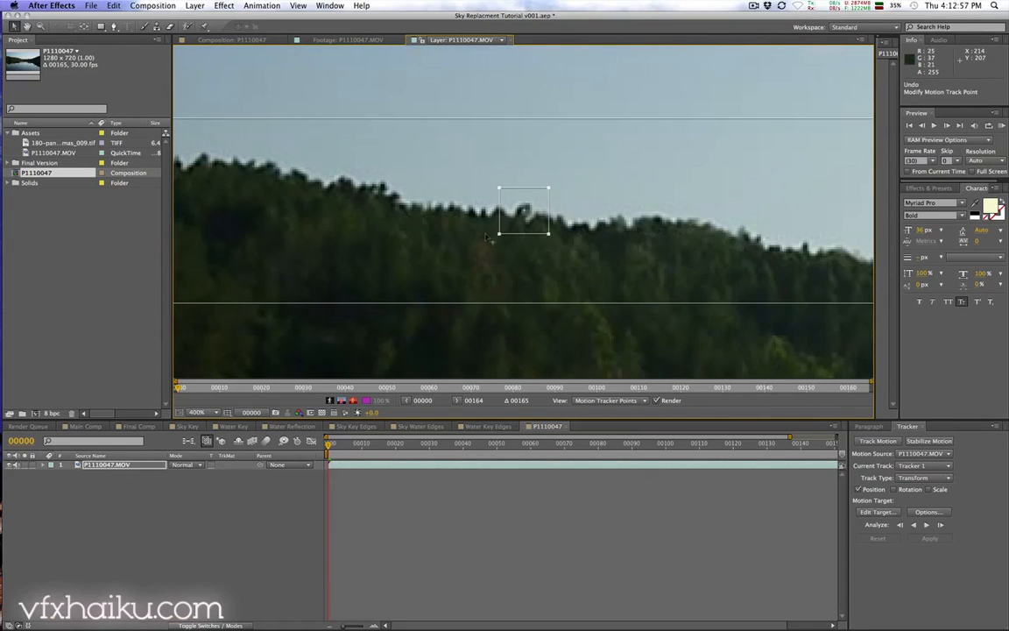
key("comma")
key("comma")
left_click_drag(295, 186, 508, 195)
key("period")
key("period")
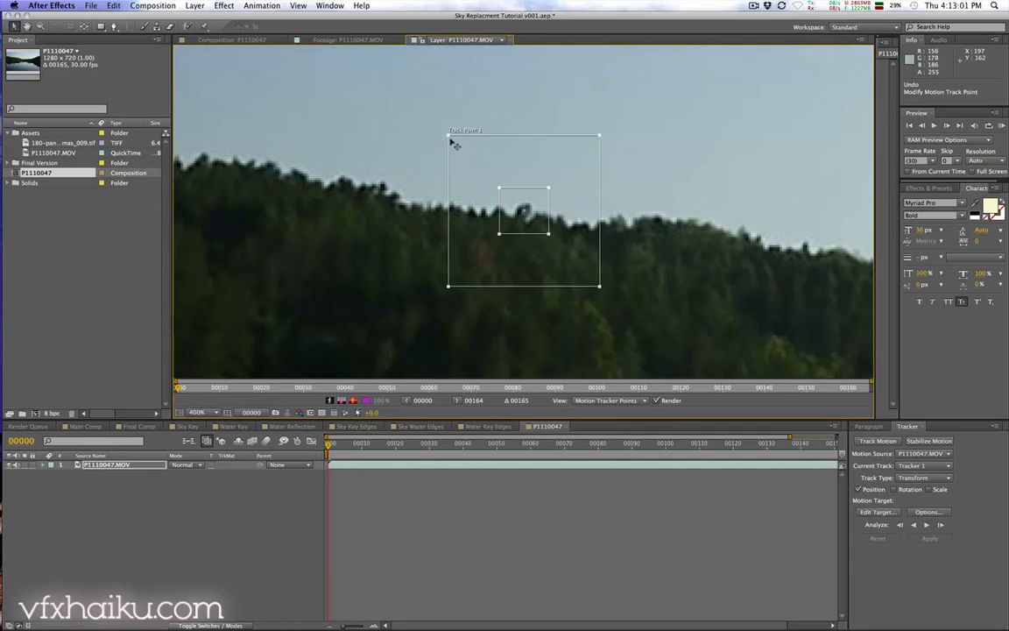
left_click_drag(450, 139, 508, 197)
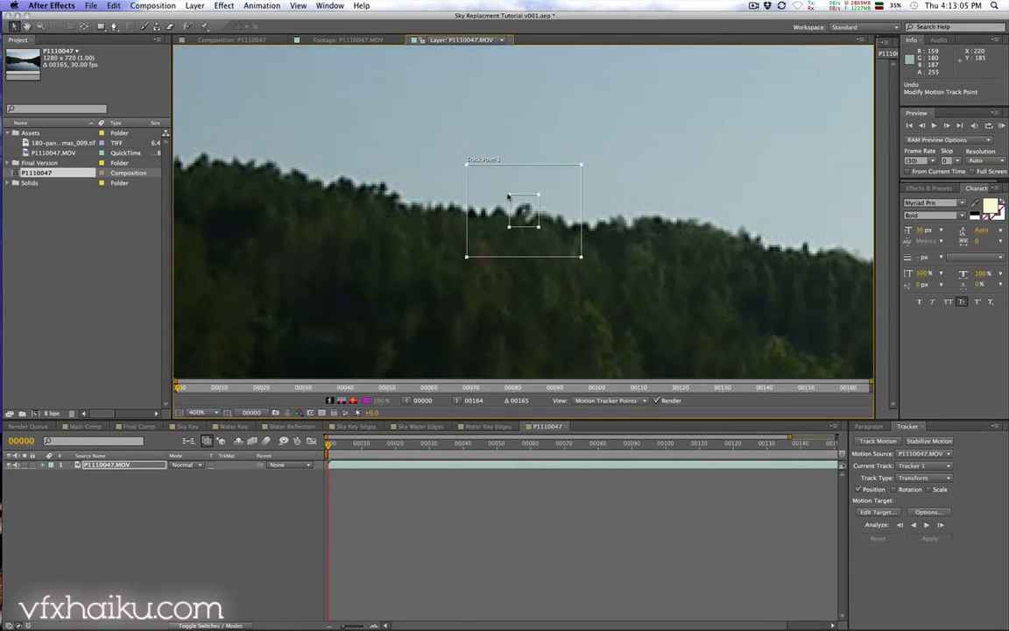
key("comma")
key("comma")
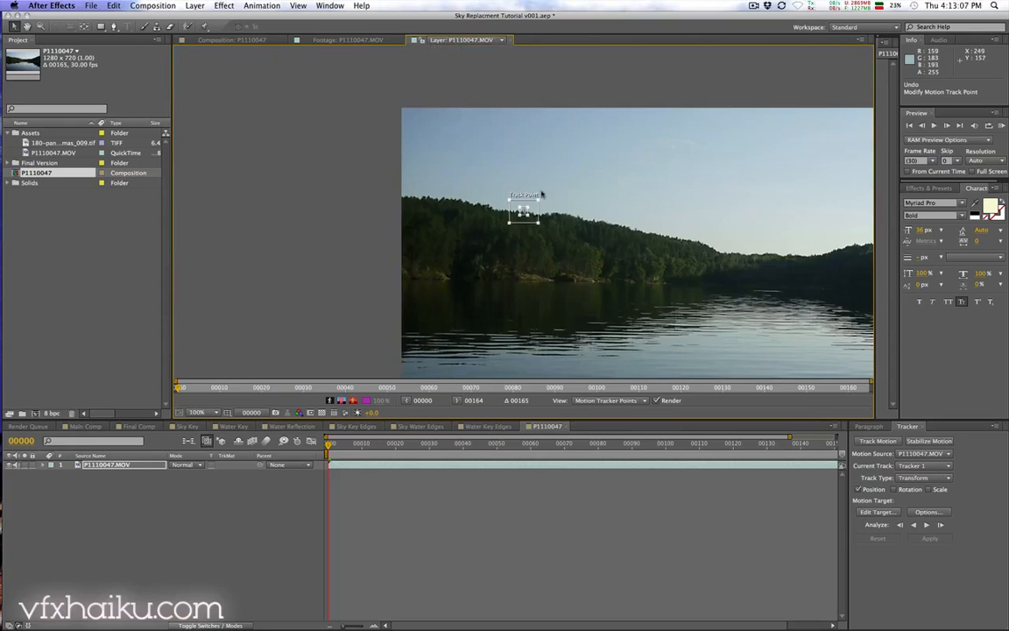
left_click_drag(648, 240, 430, 236)
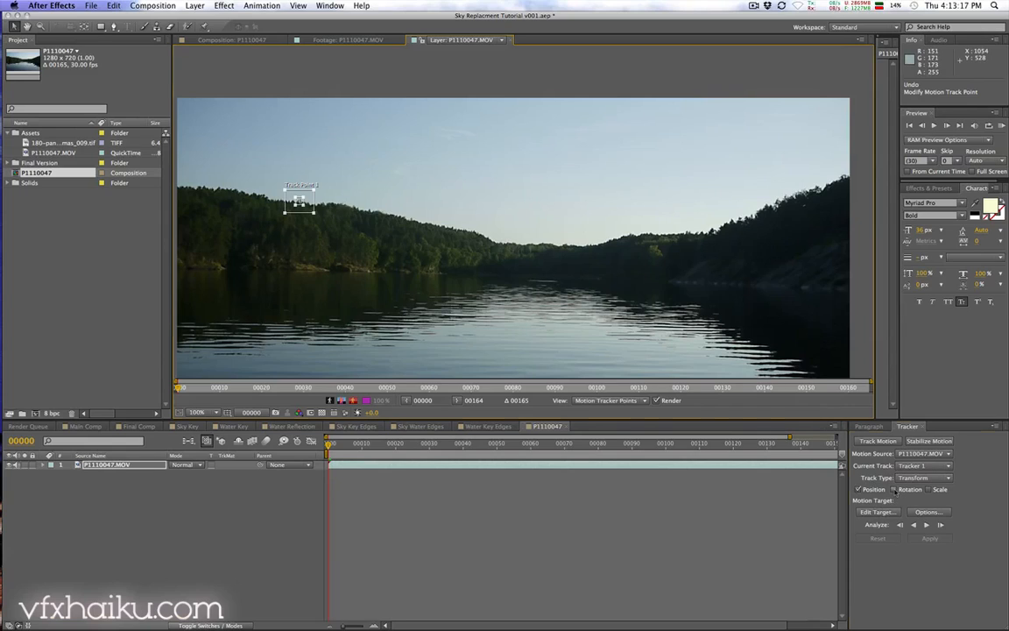
Step: Enable rotation and scale tracking and move Track Point 2 onto a treetop on the right tree line
left_click(895, 488)
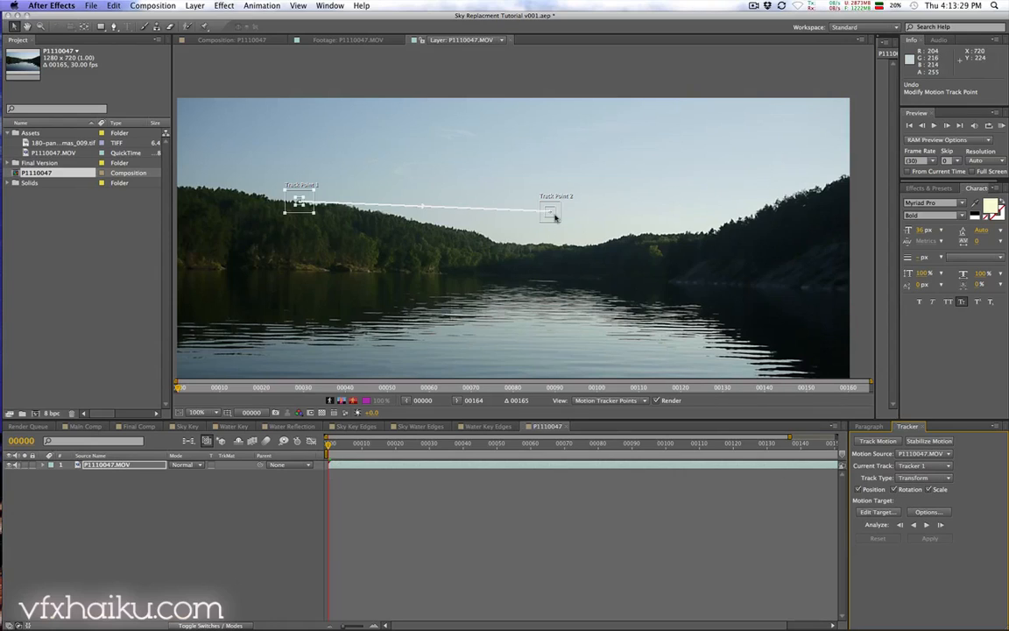
left_click_drag(554, 217, 691, 243)
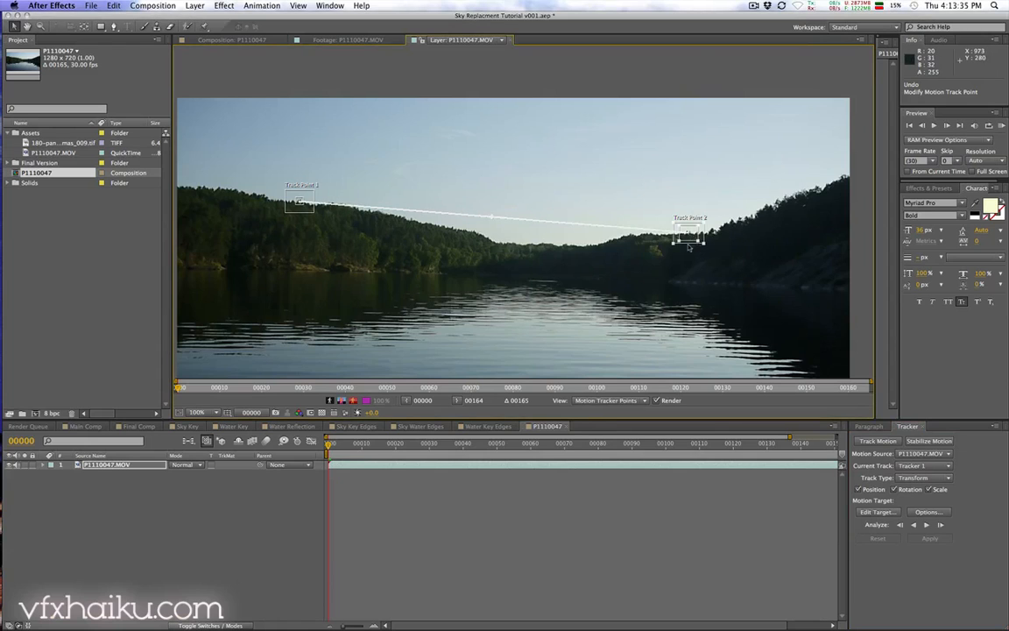
Step: Zoom in and tighten Track Point 2's feature and search regions around its treetop
scroll(680, 250, "up", 3)
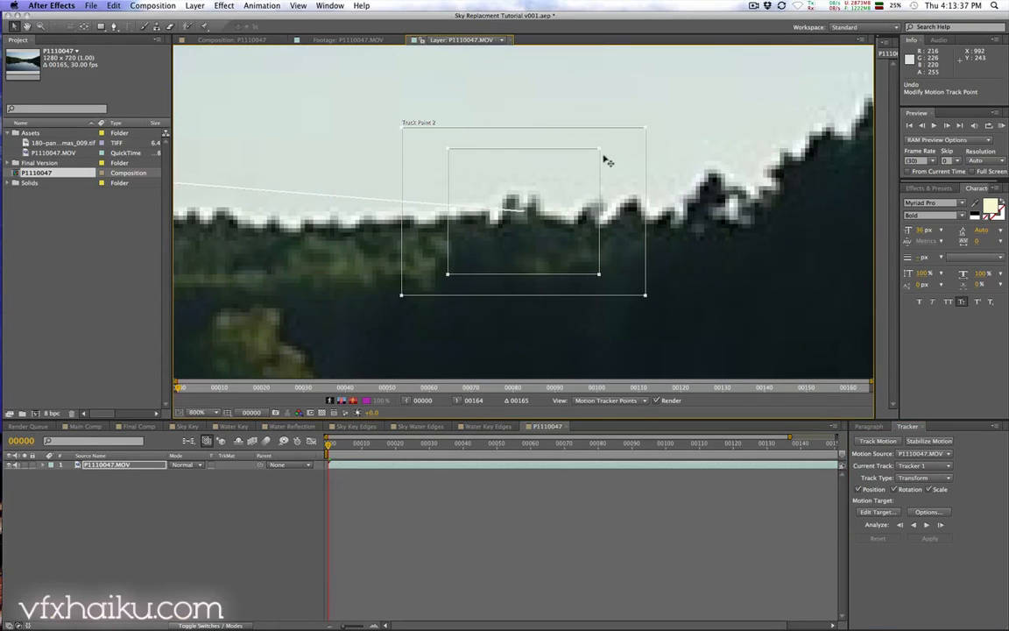
left_click_drag(599, 151, 553, 186)
left_click_drag(543, 228, 543, 224)
left_click_drag(647, 125, 592, 161)
scroll(587, 165, "down", 4)
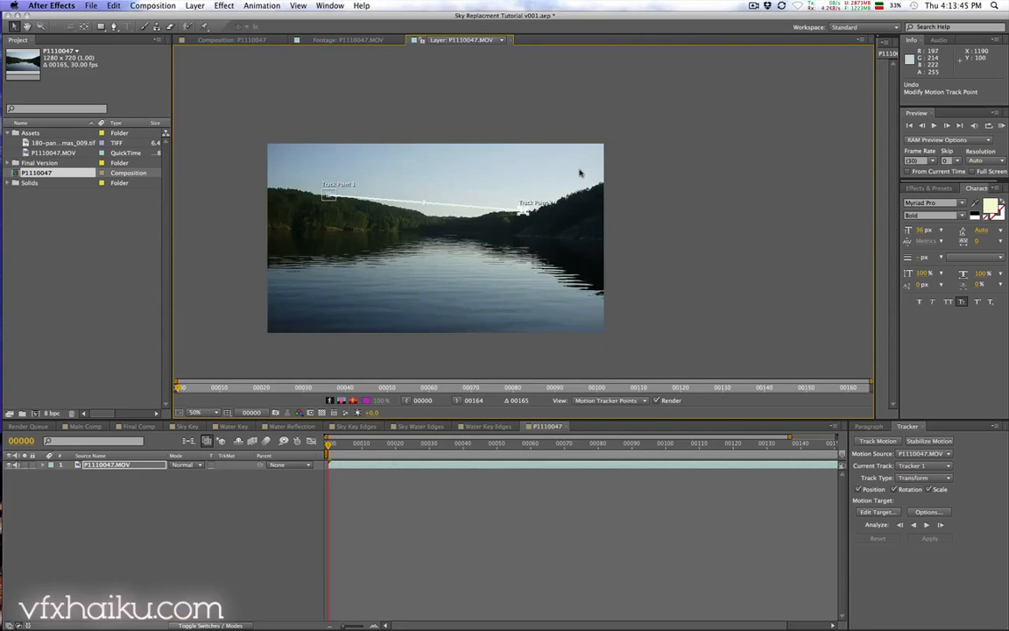
scroll(581, 169, "up", 1)
left_click_drag(491, 235, 605, 243)
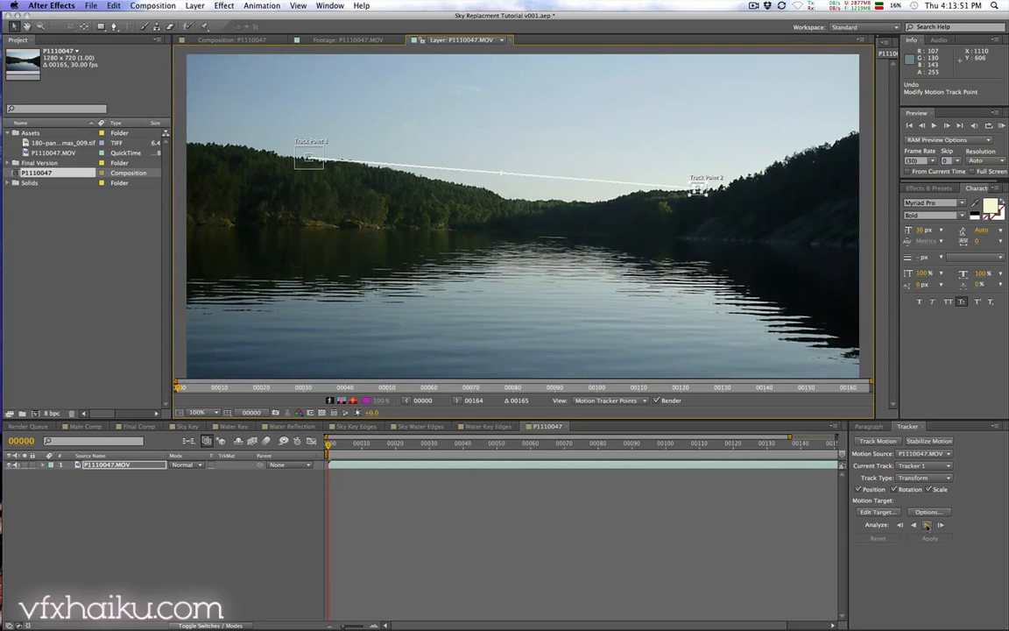
Step: Analyze the track forward through the whole clip
left_click(926, 524)
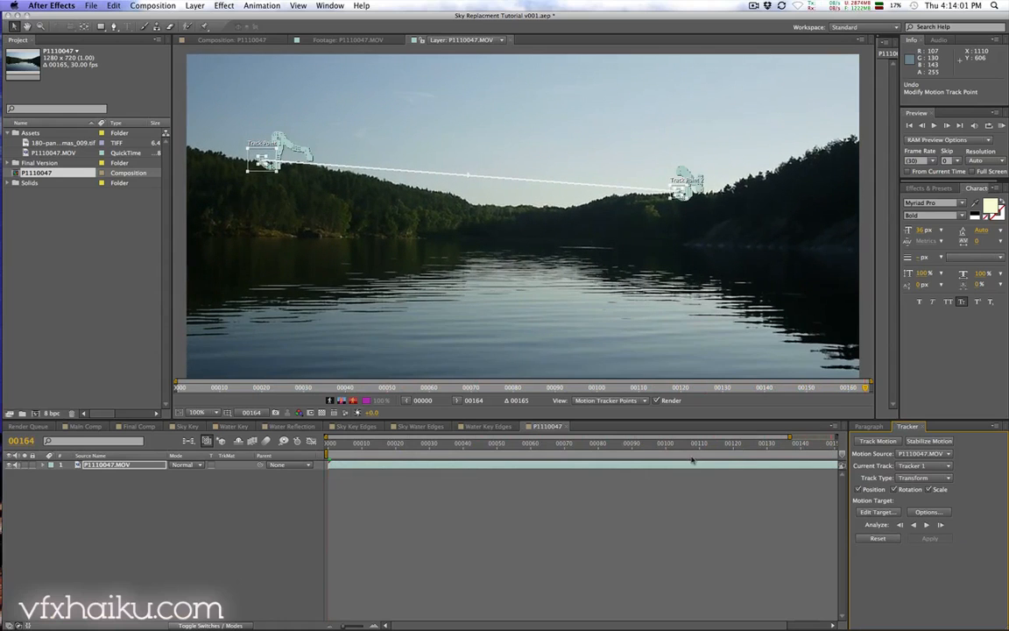
key("minus")
key("equal")
left_click(654, 515)
key("minus")
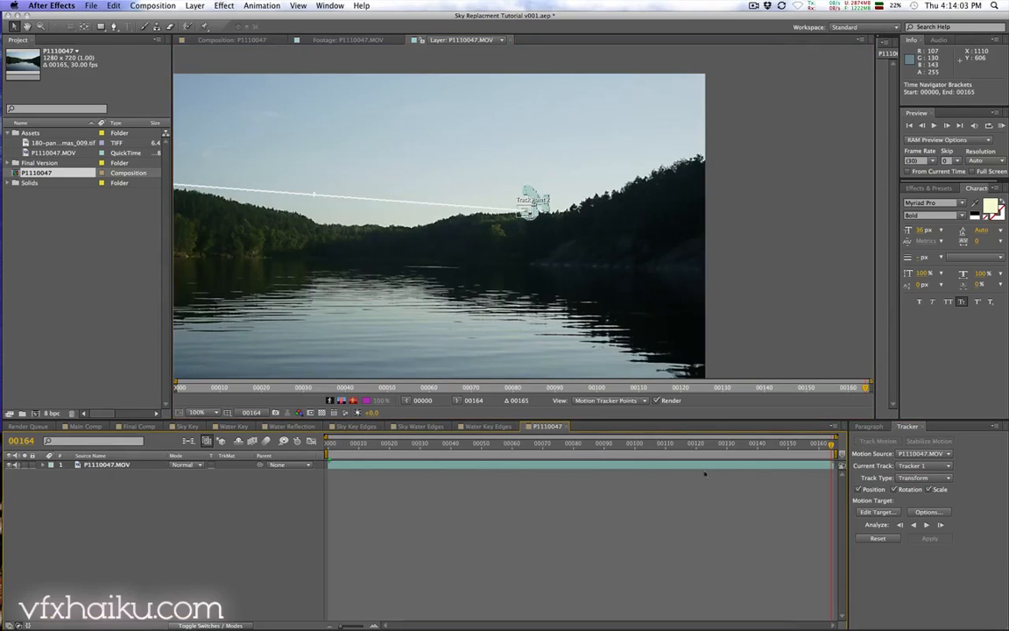
Step: Play back and scrub through the clip to review the tracked points
left_click_drag(799, 444, 463, 466)
mouse_move(390, 467)
left_mouse_down()
mouse_move(333, 468)
mouse_move(382, 466)
left_mouse_up()
key("space")
left_click_drag(374, 286, 542, 283)
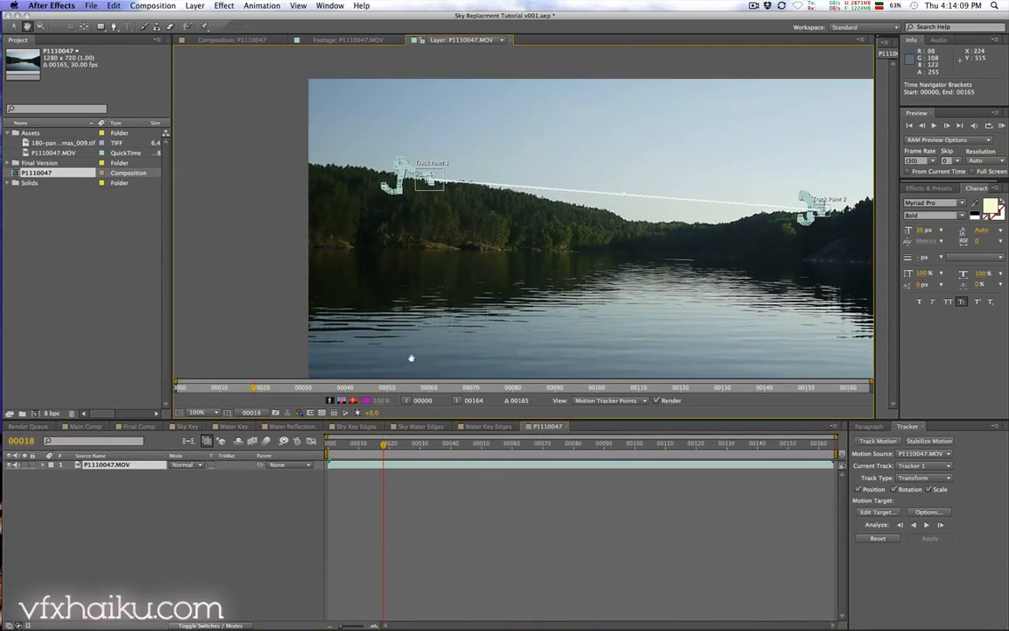
left_click_drag(383, 444, 314, 427)
key("comma")
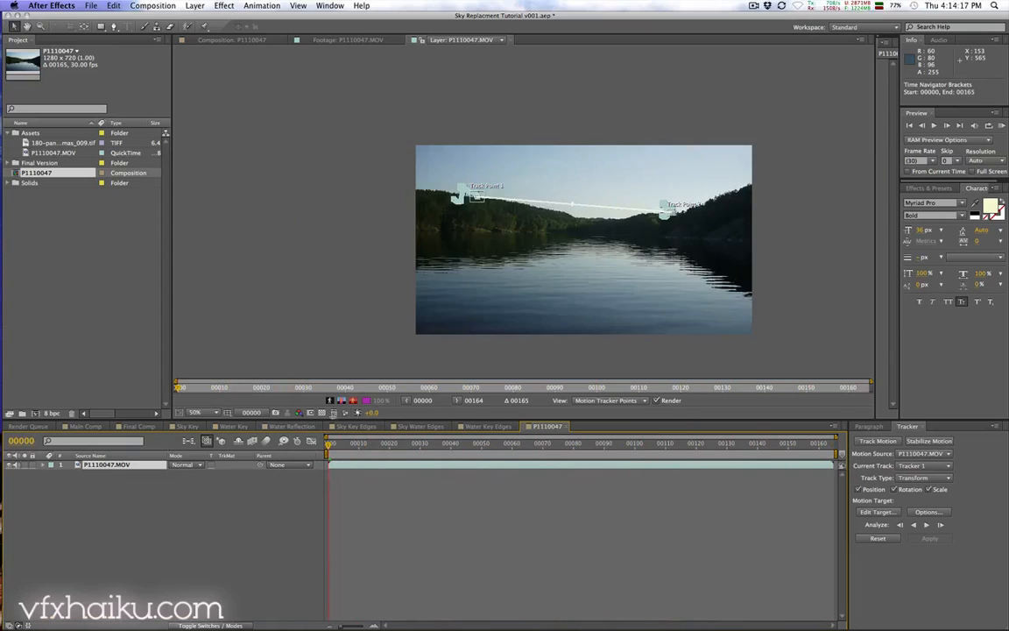
Step: Create a new null object layer in the composition
left_click_drag(607, 270, 517, 268)
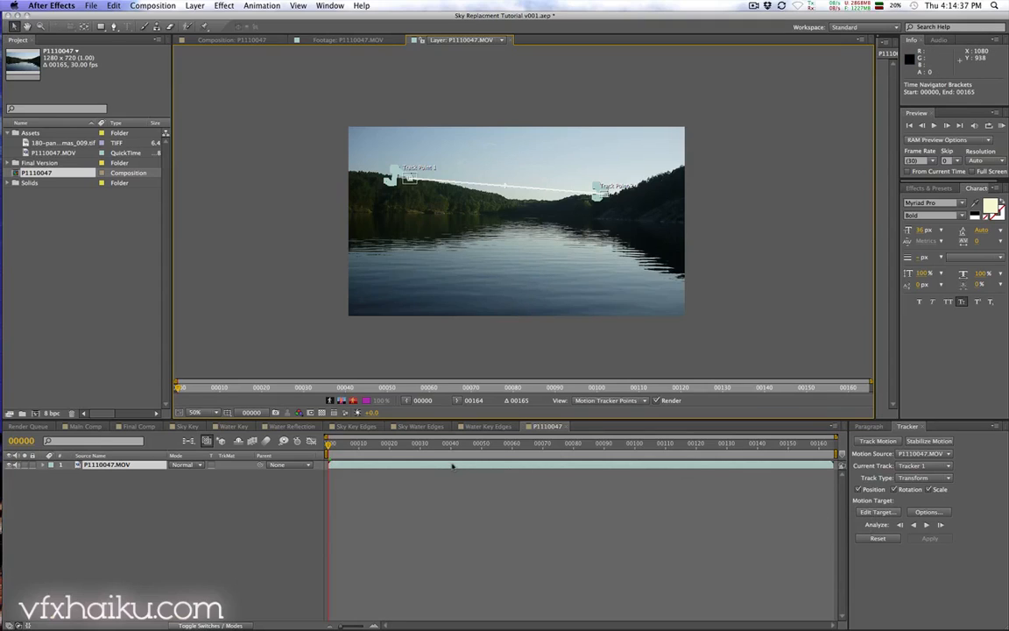
left_click(194, 6)
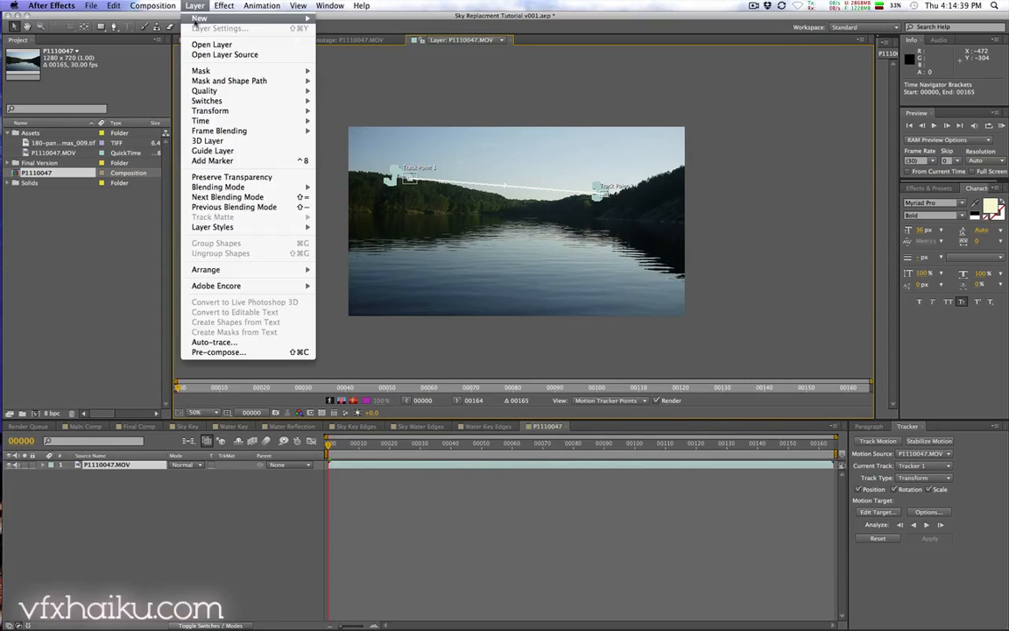
mouse_move(196, 18)
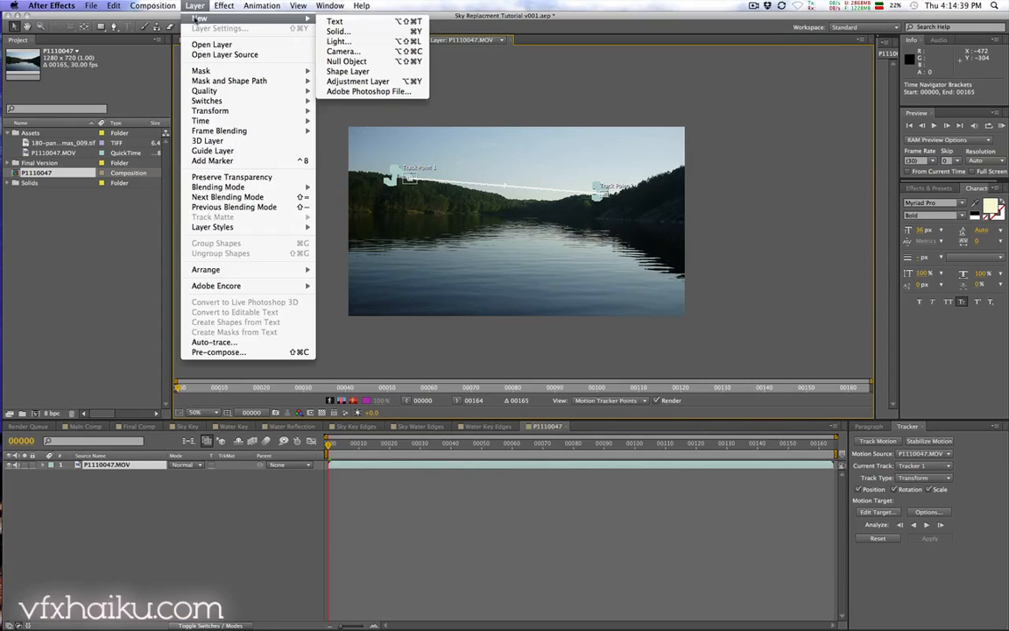
left_click(385, 61)
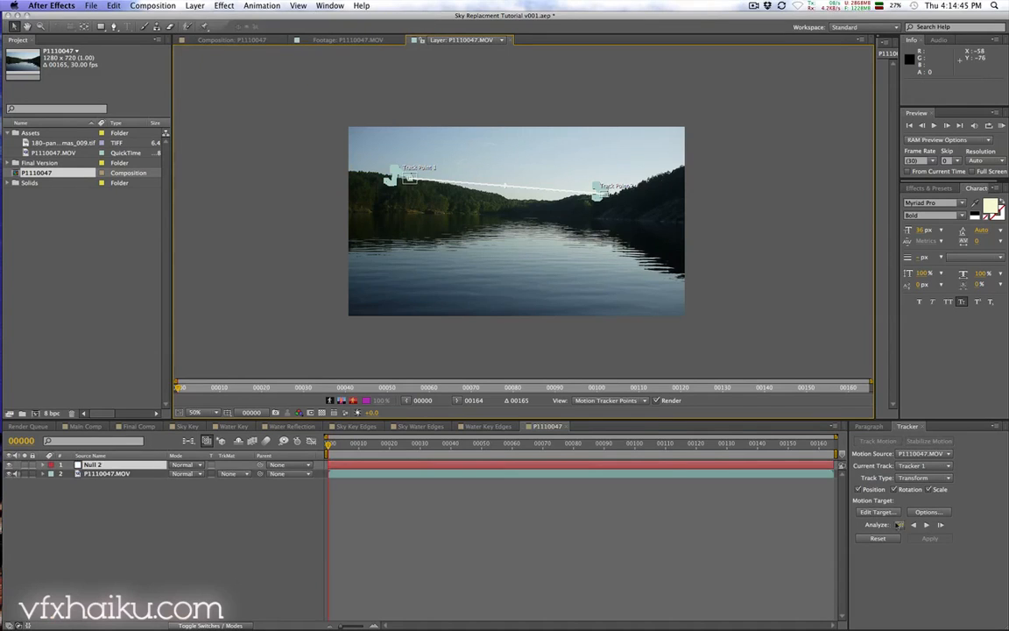
Step: Set the tracker's motion target to the new null layer and apply the track in X and Y dimensions
left_click(878, 511)
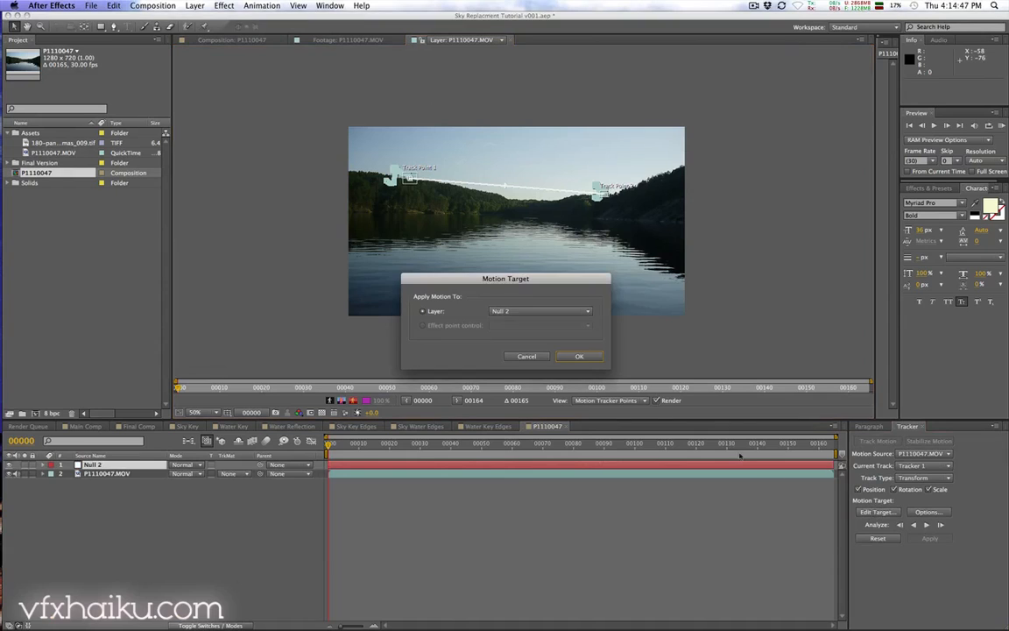
left_click(557, 312)
left_click(530, 321)
left_click(579, 356)
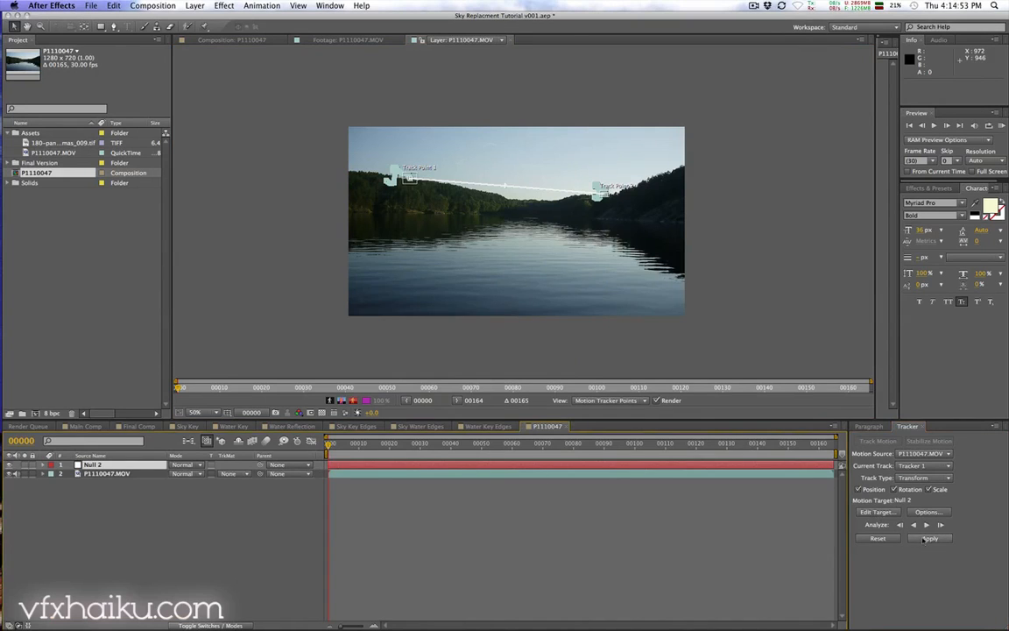
left_click(927, 538)
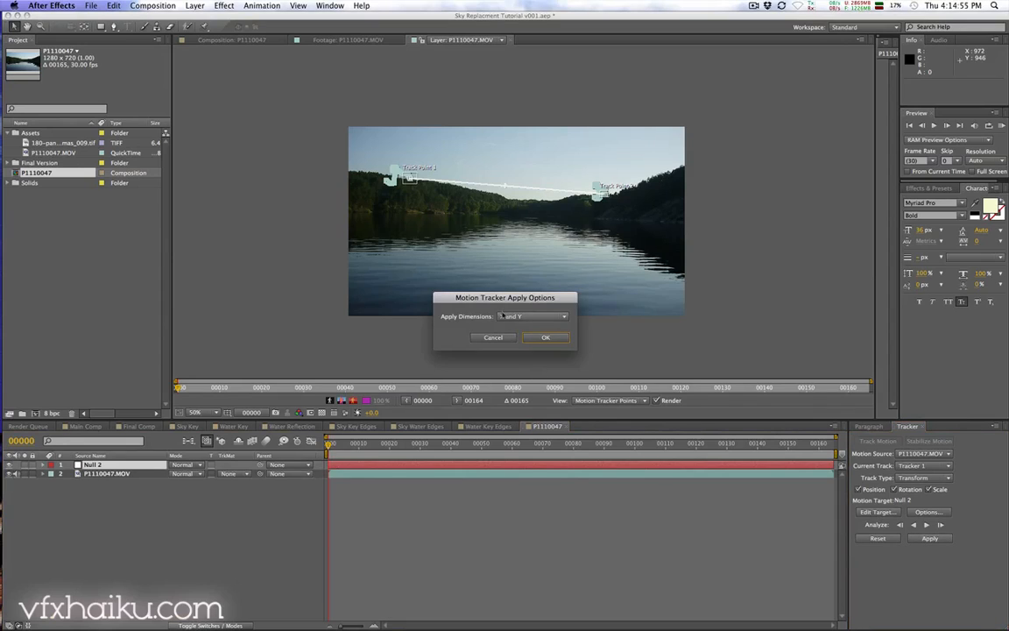
left_click(545, 338)
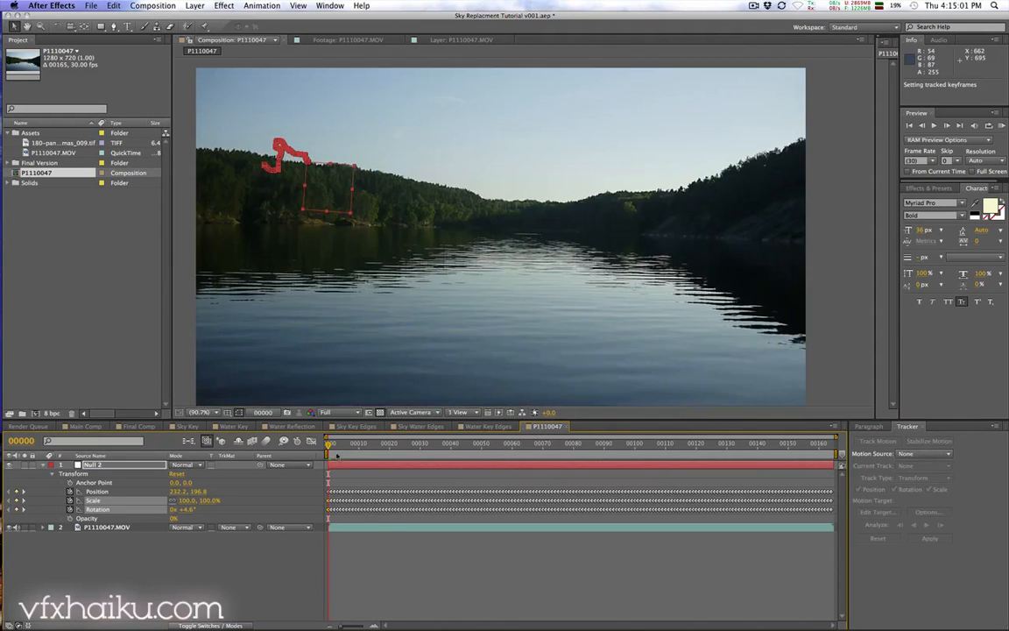
Step: Inspect the null's tracked motion path in the composition viewer at different magnifications
mouse_move(329, 446)
left_mouse_down()
mouse_move(801, 445)
mouse_move(328, 445)
left_mouse_up()
key("comma")
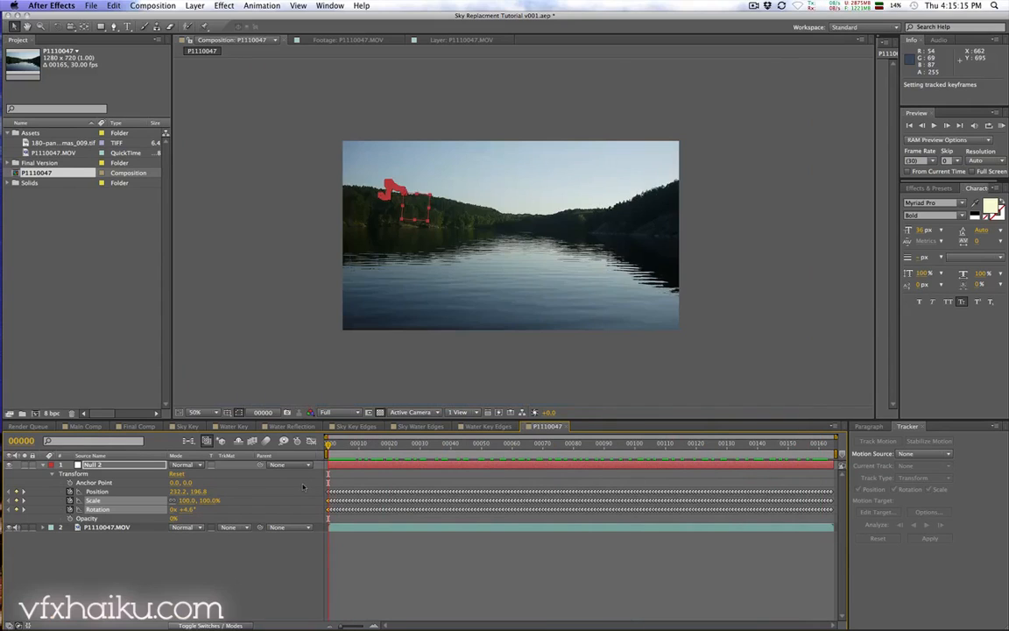
left_click(197, 412)
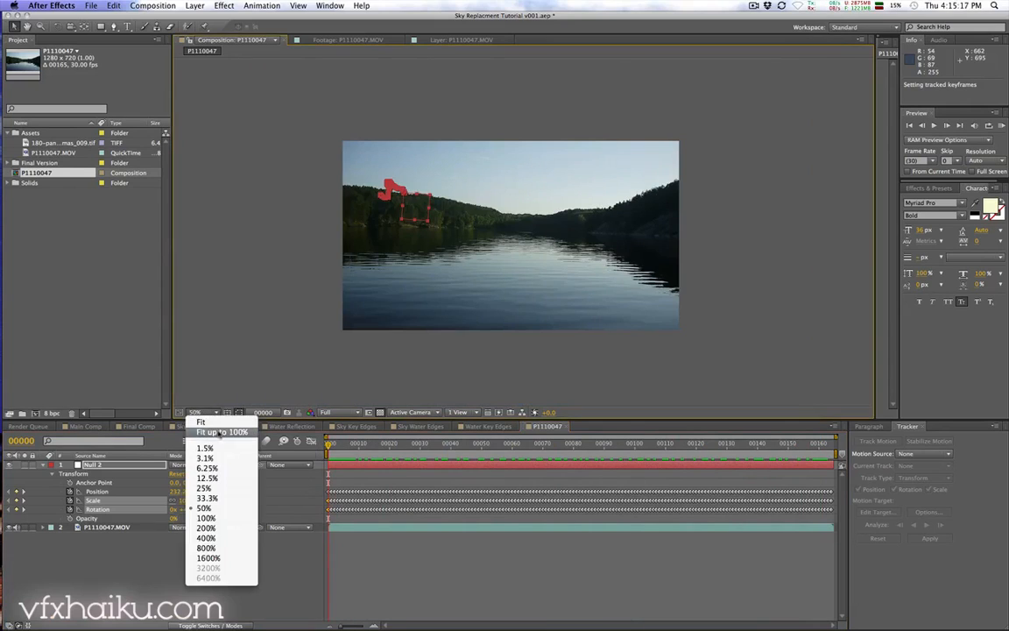
left_click(219, 427)
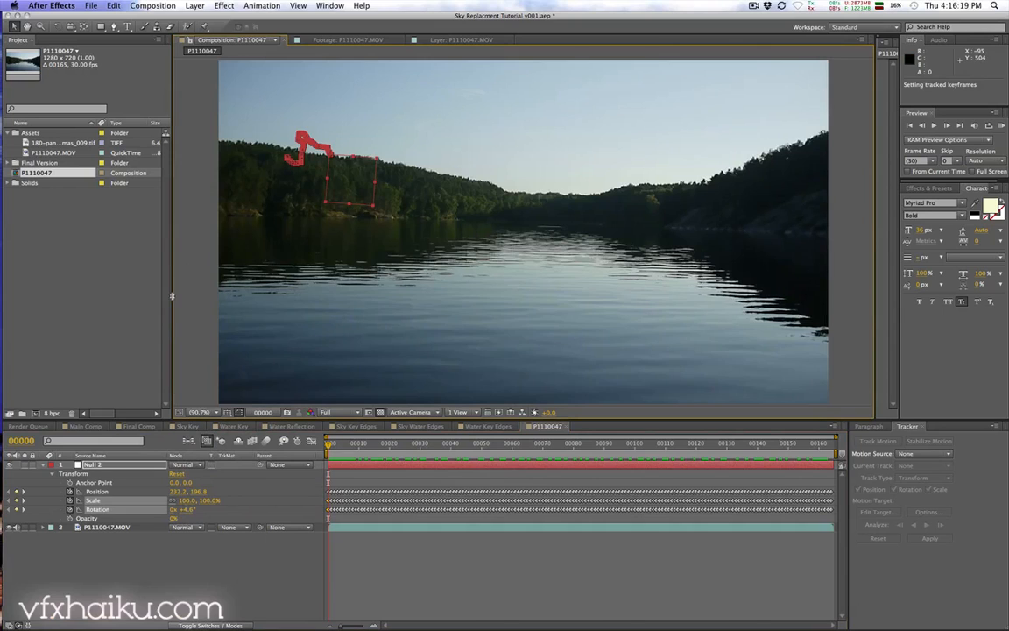
key("comma")
key("comma")
key("h")
left_click_drag(482, 254, 420, 254)
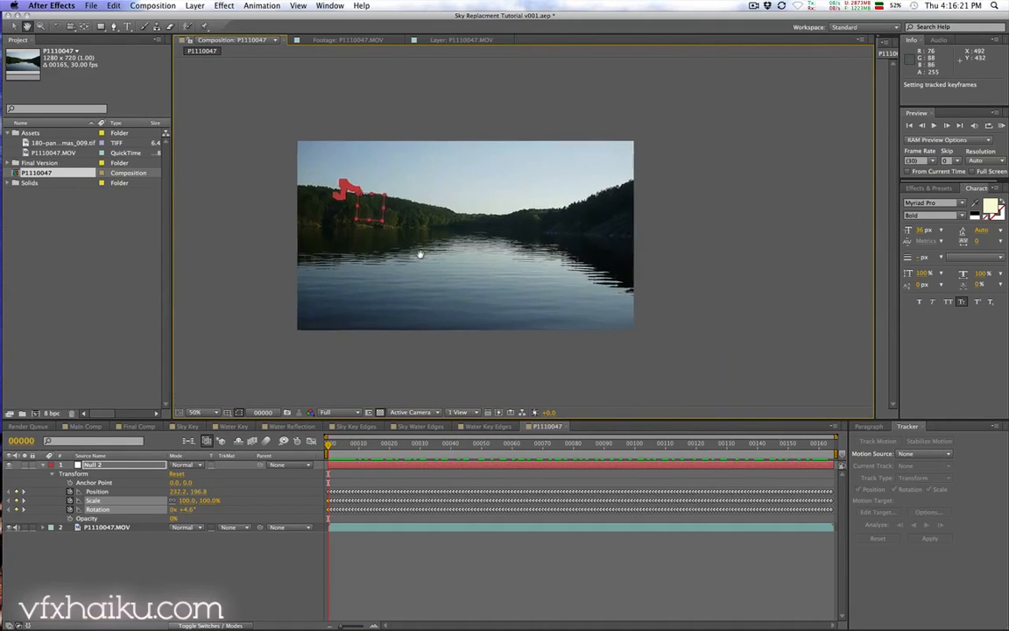
key("v")
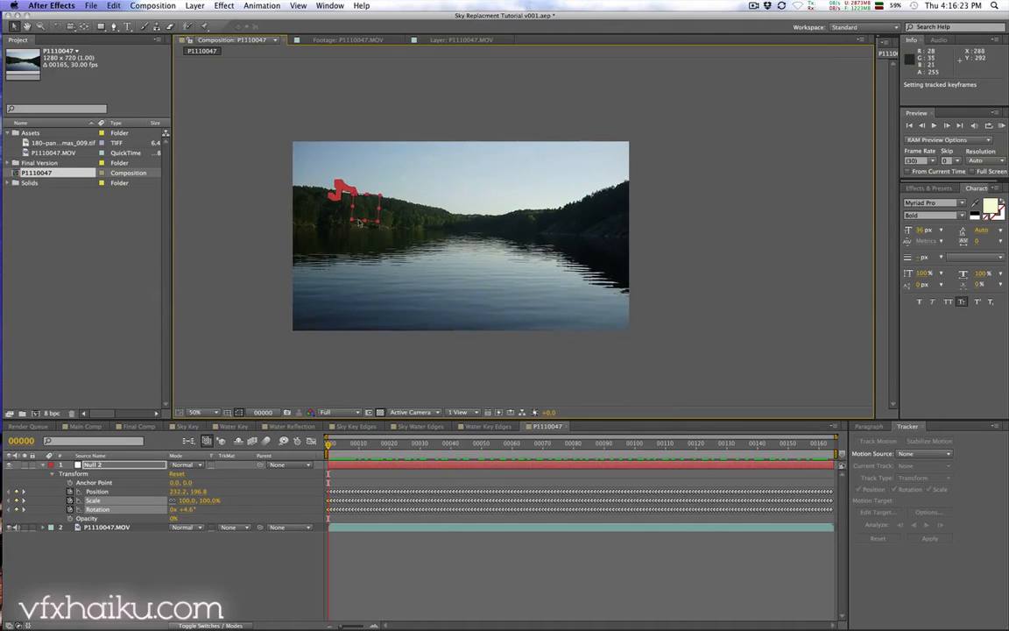
Step: Add the 180-panoramas_009.tif sky image as the top layer and move it up over the sky area
left_click(63, 144)
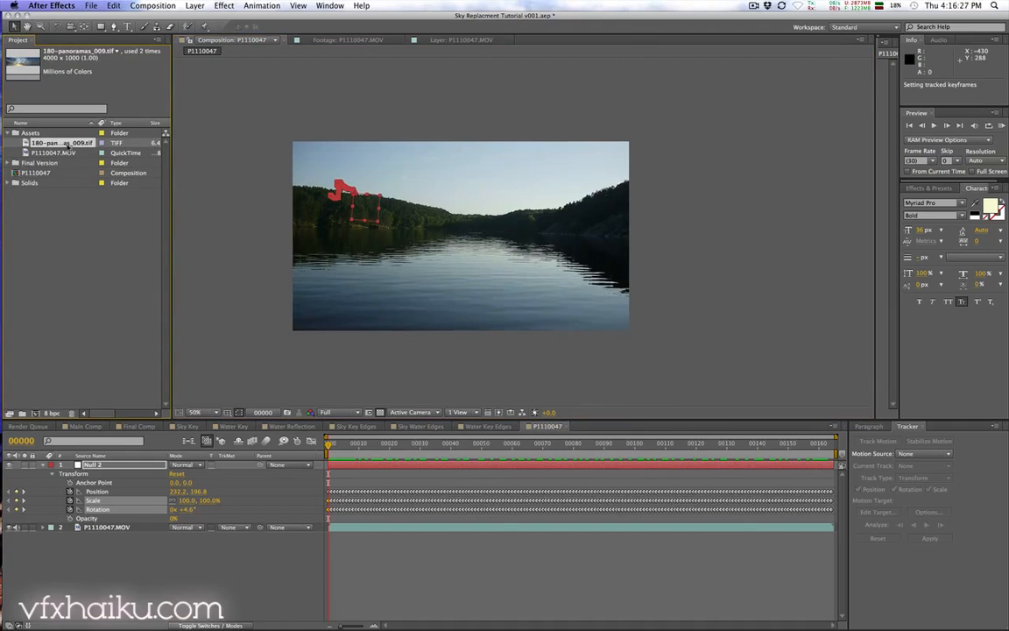
left_click_drag(68, 144, 105, 470)
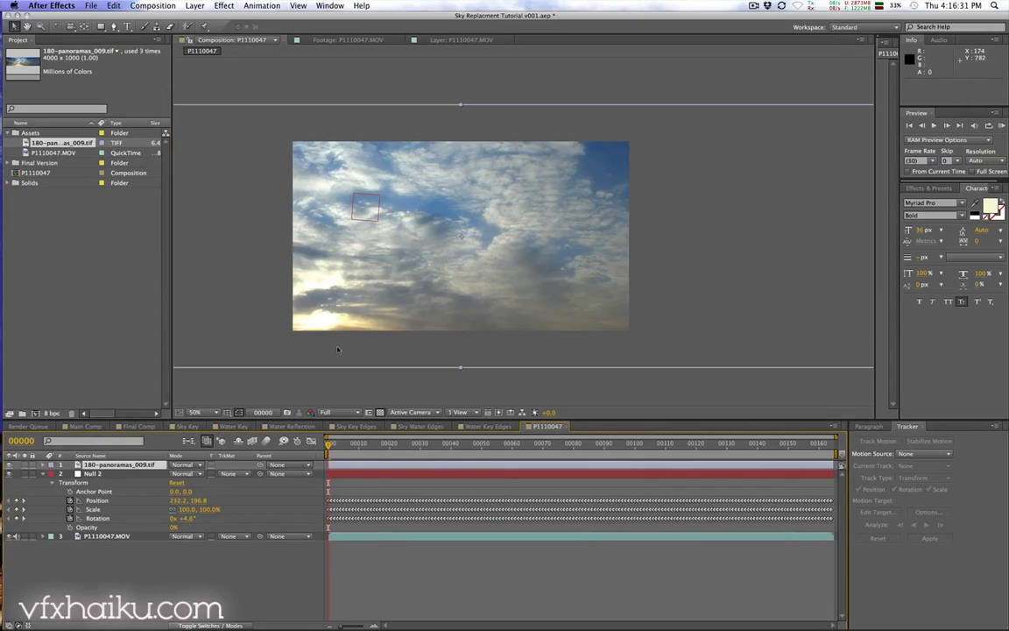
left_click_drag(338, 350, 432, 279)
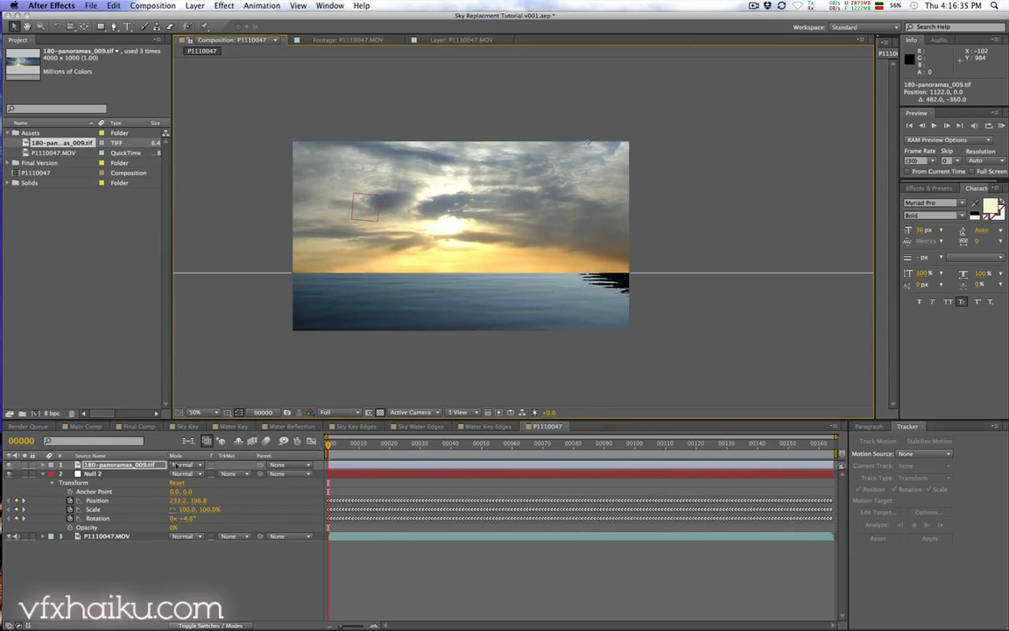
Step: Set the panorama layer's scale to 50.4% and reposition it so its horizon sits behind the tree line
key("s")
left_click(188, 474)
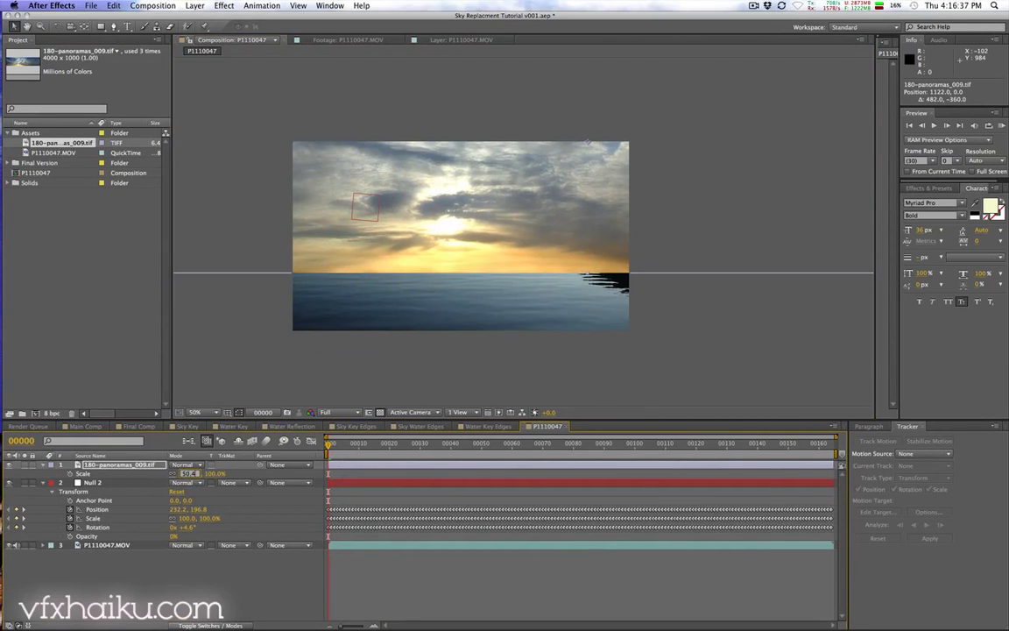
key("Return")
left_click_drag(551, 170, 496, 209)
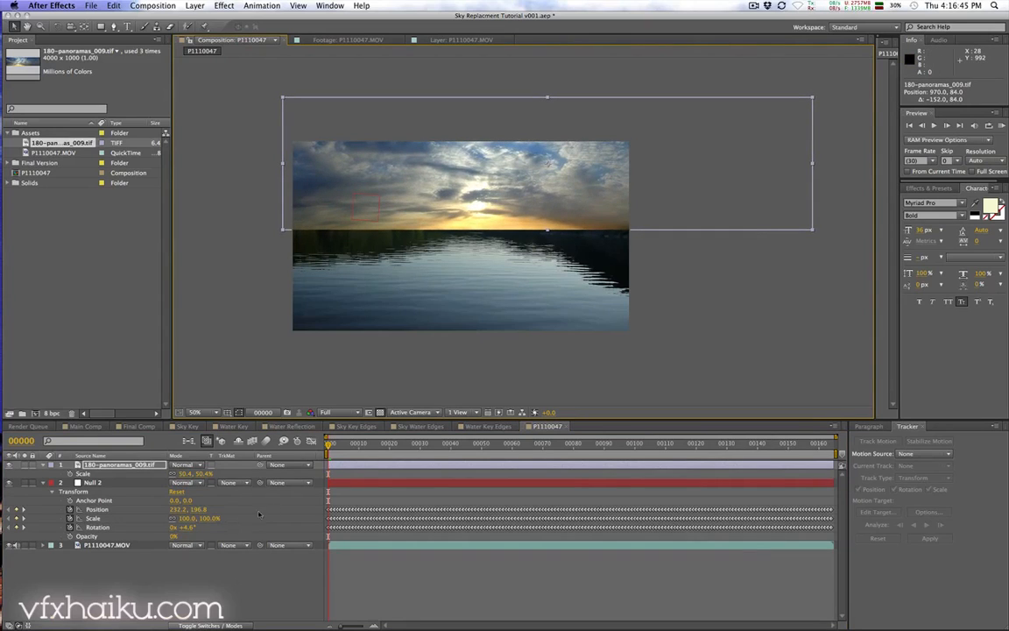
Step: Parent the panorama layer to the tracked null and play back the clip to preview it
left_click(297, 466)
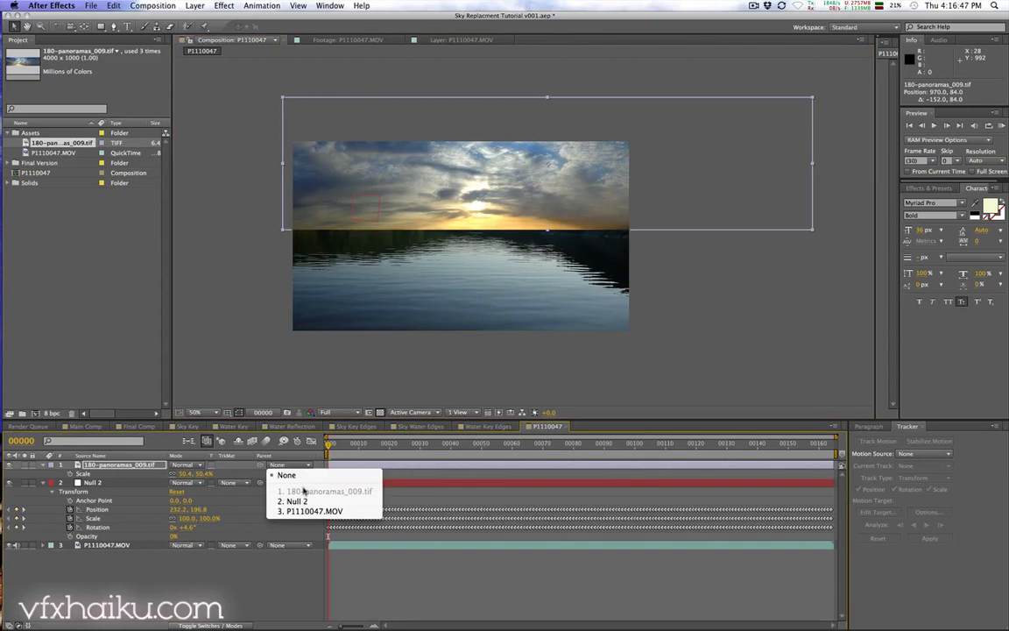
left_click(291, 500)
key("space")
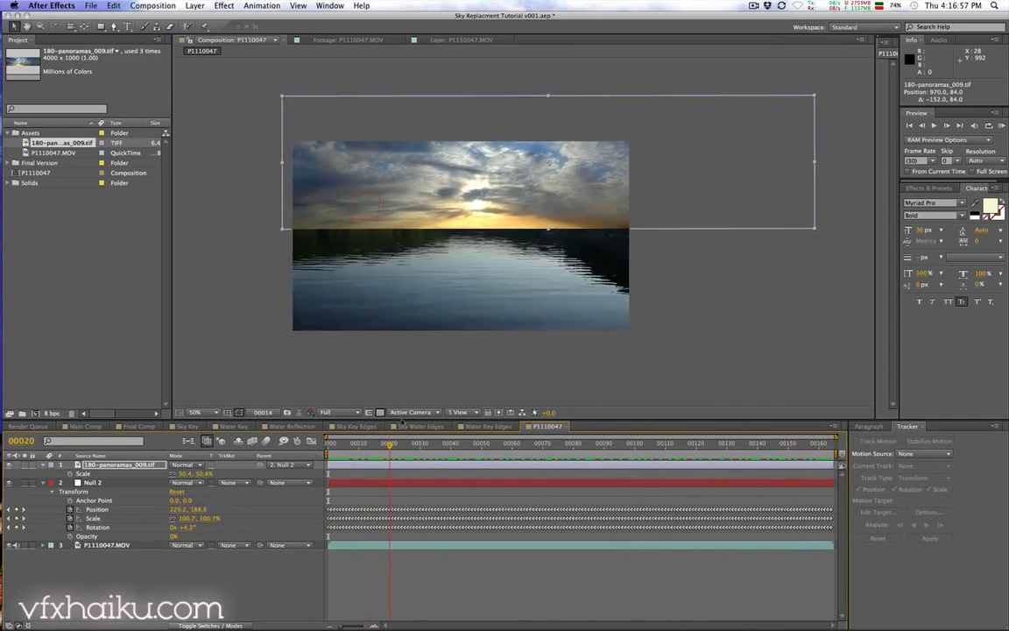
left_click_drag(800, 444, 328, 445)
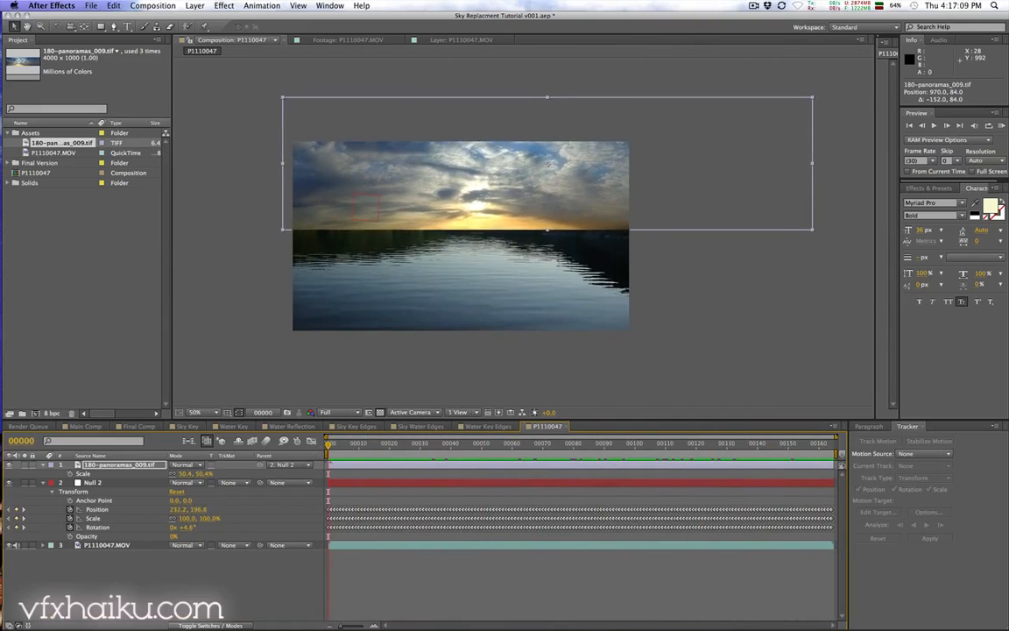
Step: Duplicate the P1110047.MOV footage layer
left_click(106, 567)
left_click(106, 545)
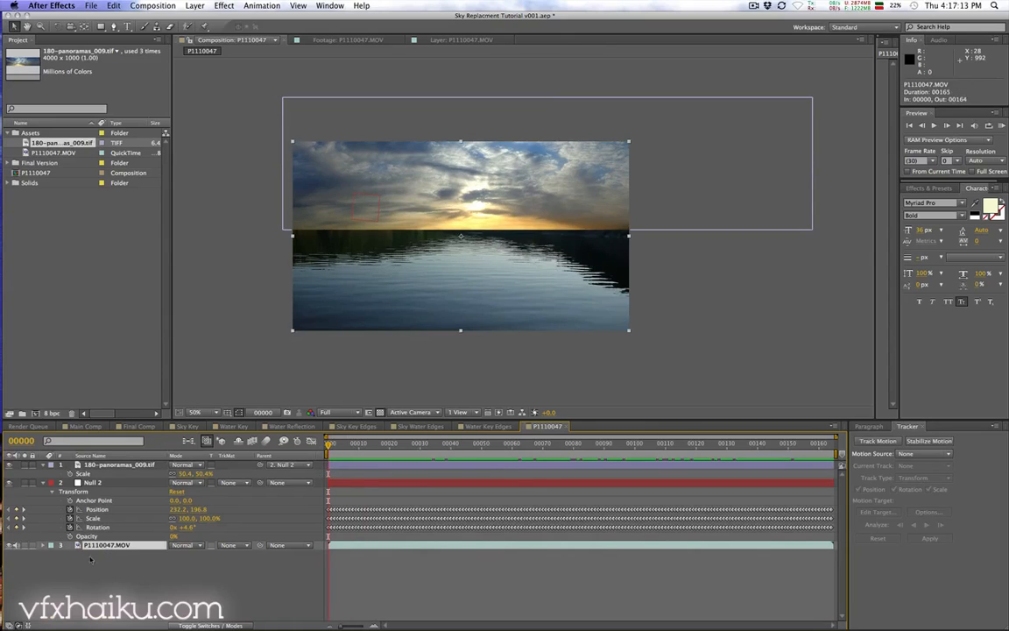
key("super+d")
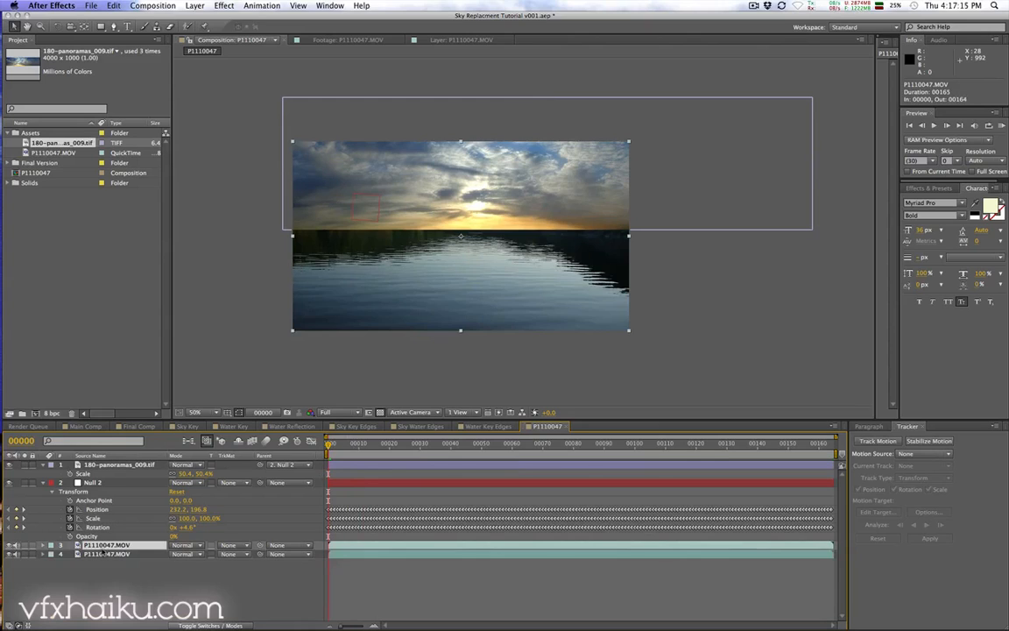
Step: Pre-compose the upper footage copy into a new composition named Sky Key
left_click(194, 6)
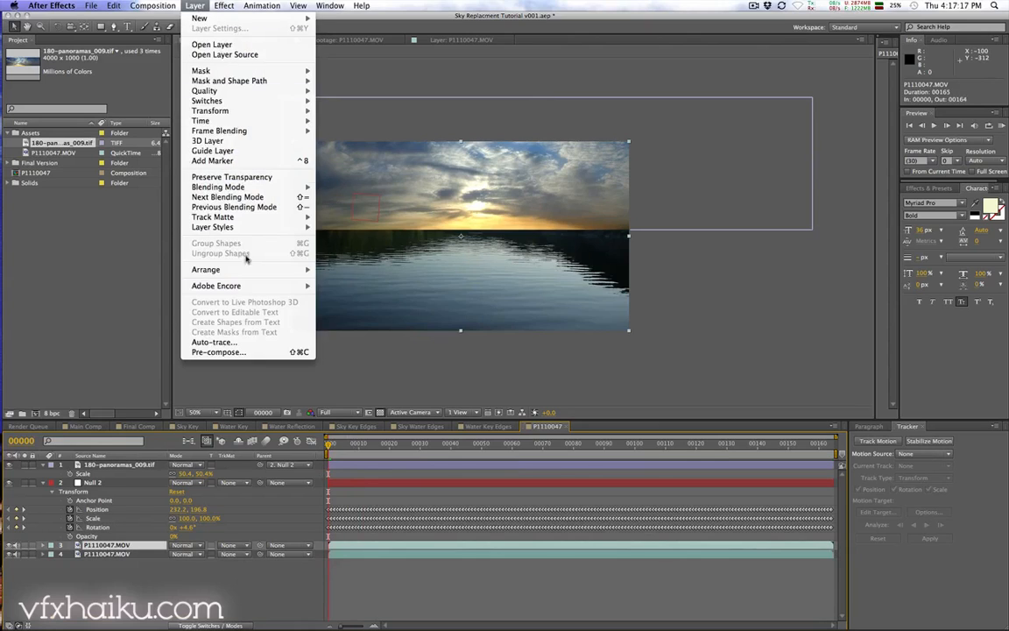
left_click(223, 320)
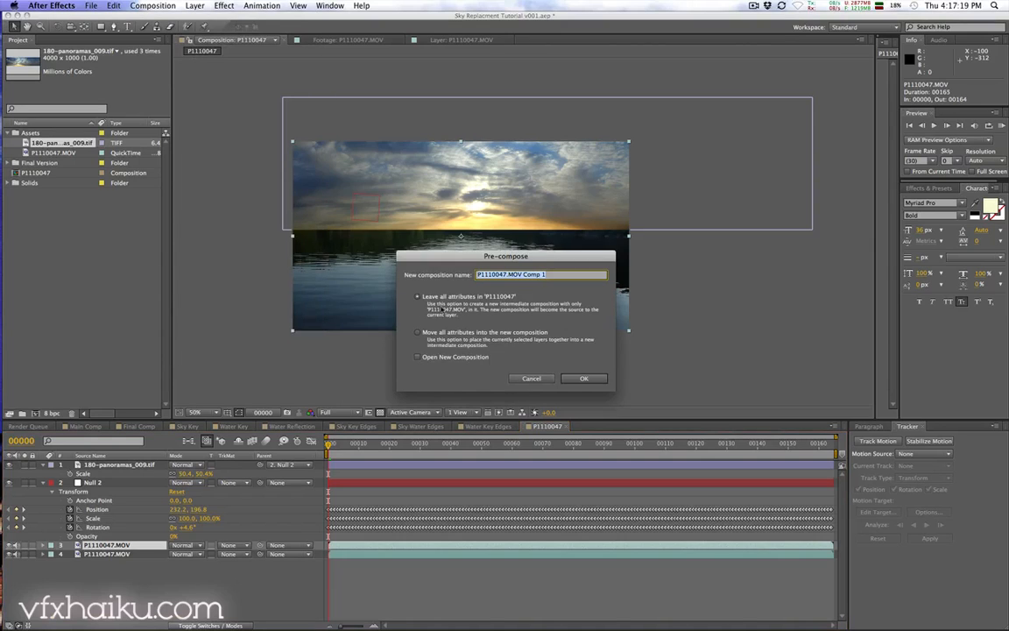
type("Sky Key")
key("Return")
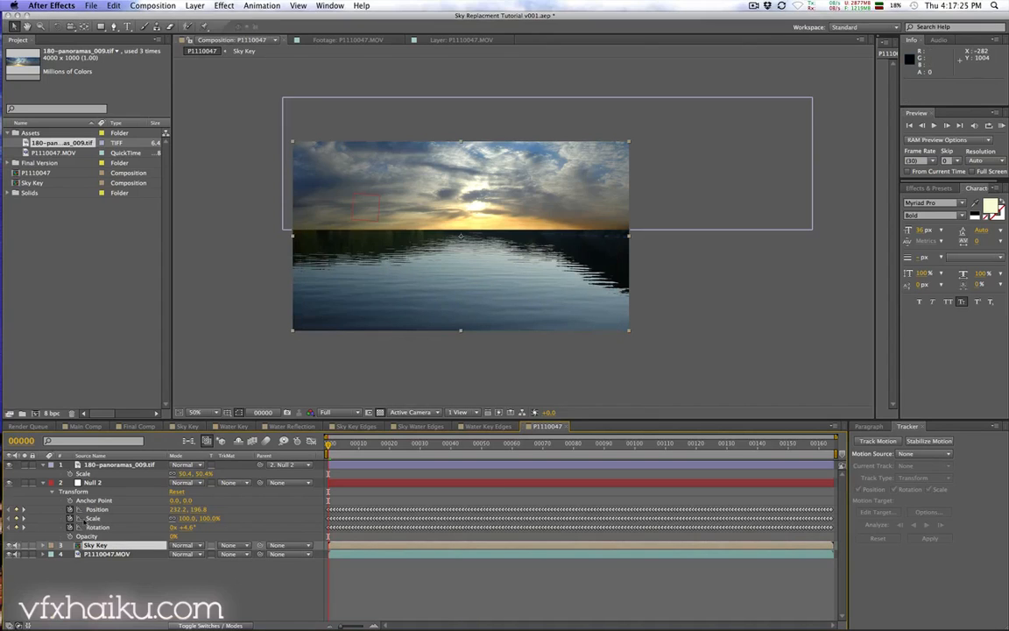
Step: Open the Sky Key precomp and apply a Color Key effect to its footage layer
double_click(99, 545)
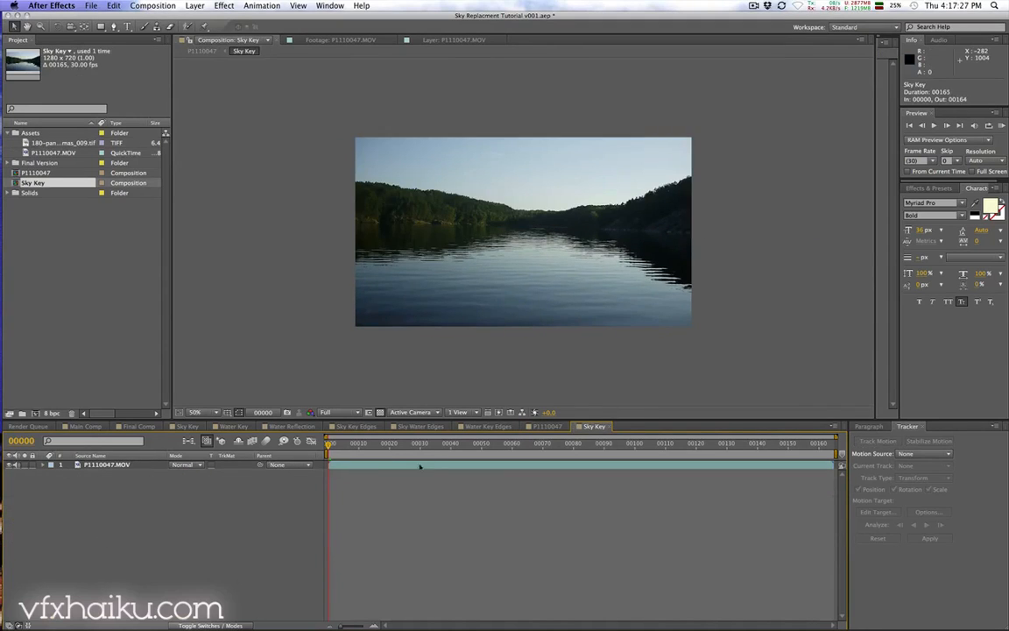
left_click_drag(513, 259, 445, 263)
left_click(195, 412)
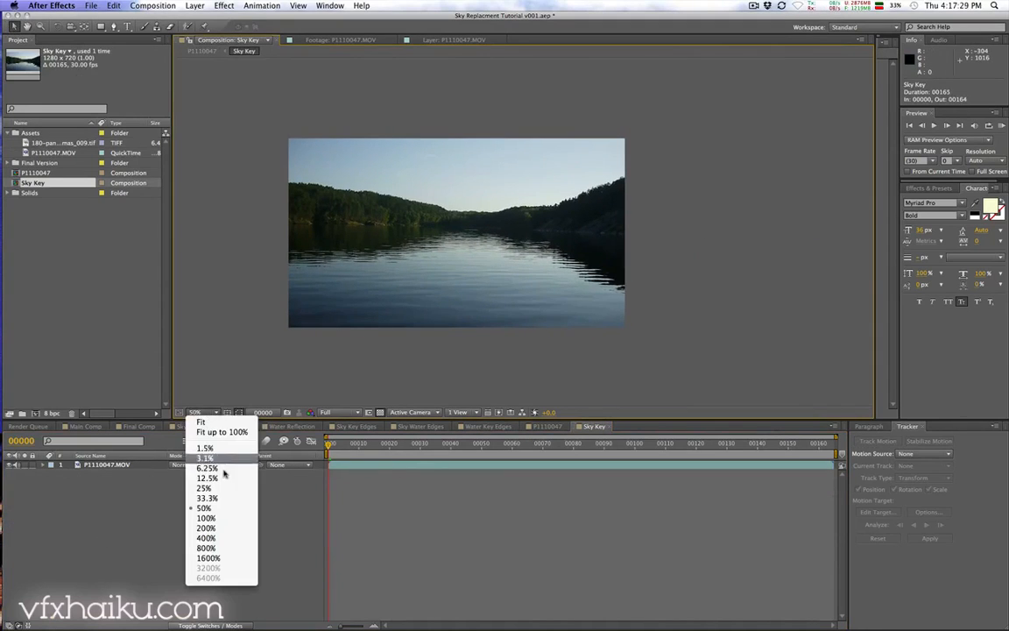
left_click(202, 421)
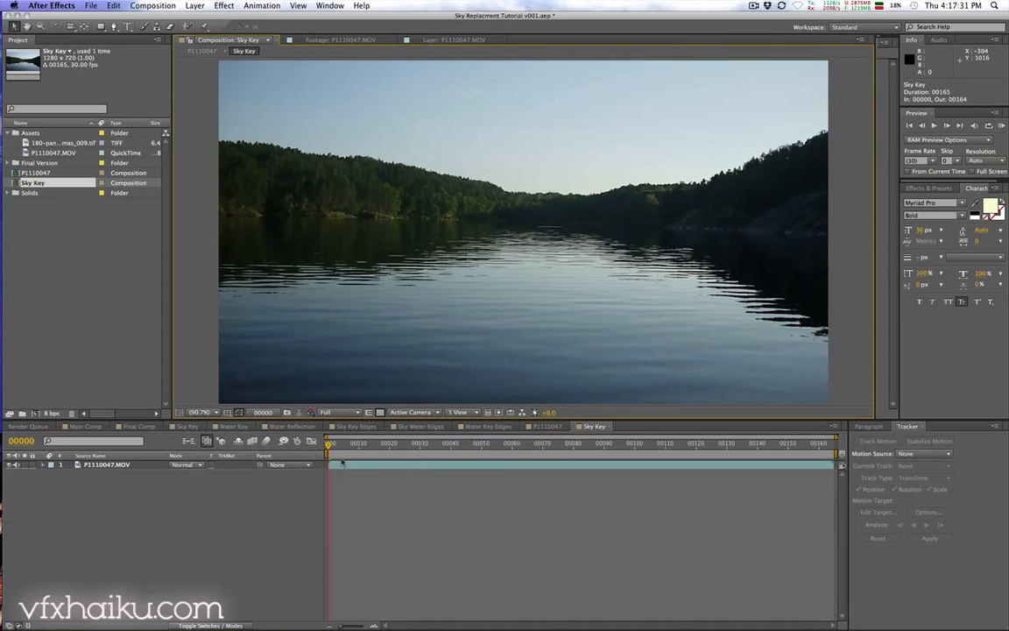
left_click(343, 462)
left_click(224, 5)
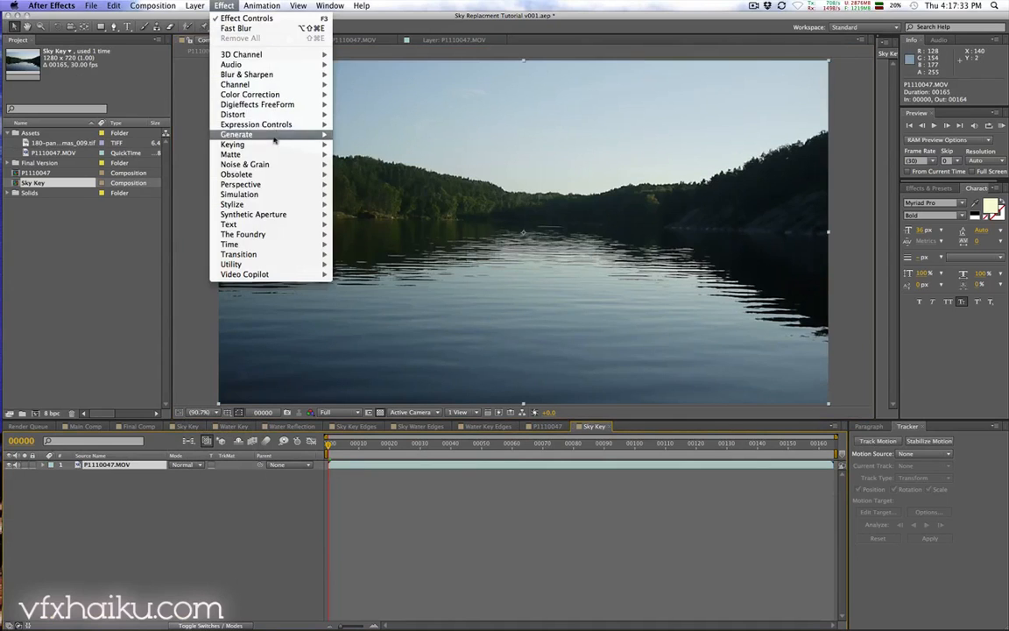
mouse_move(268, 144)
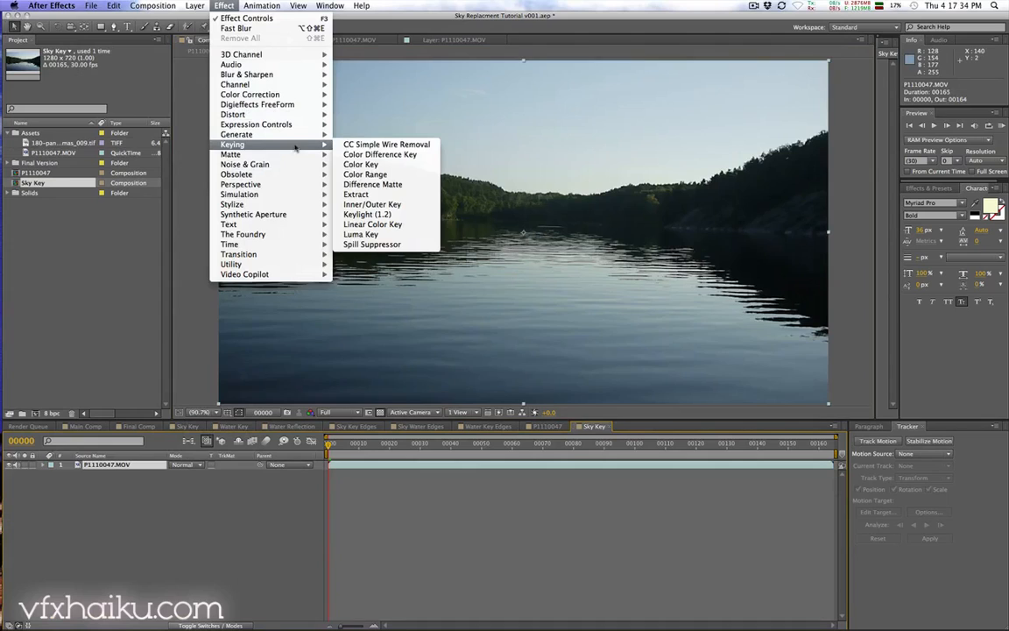
left_click(415, 166)
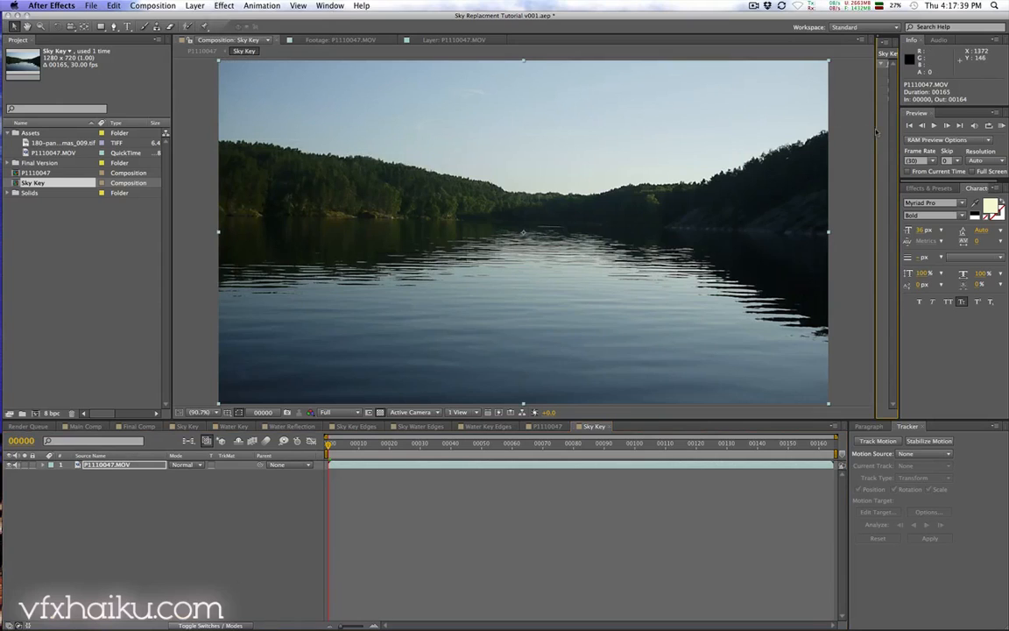
Step: Sample the sky as the Color Key colour and set Color Tolerance to 58
left_click_drag(876, 131, 718, 139)
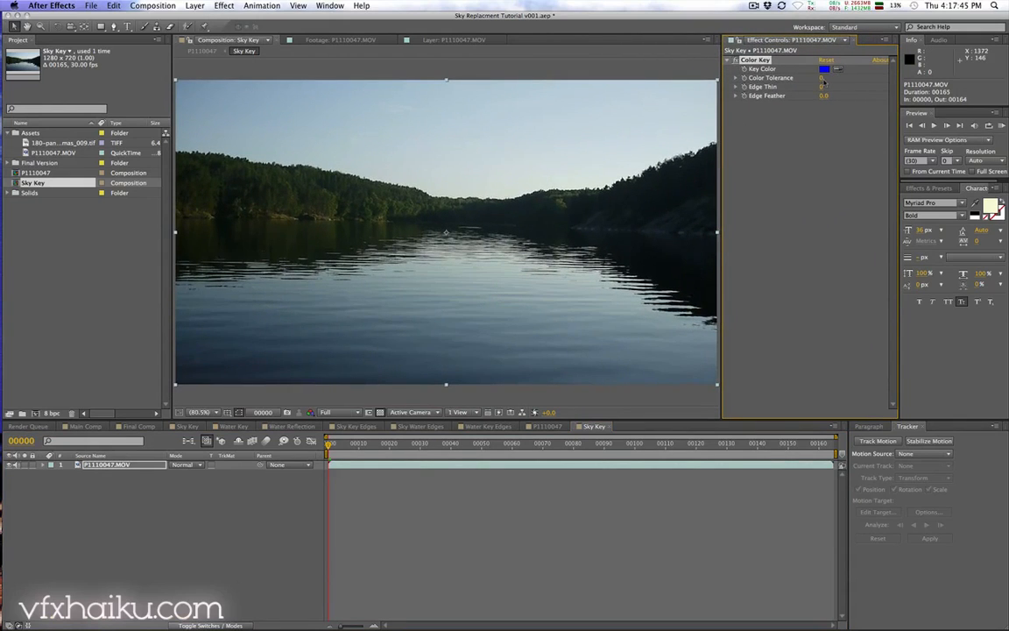
left_click(839, 68)
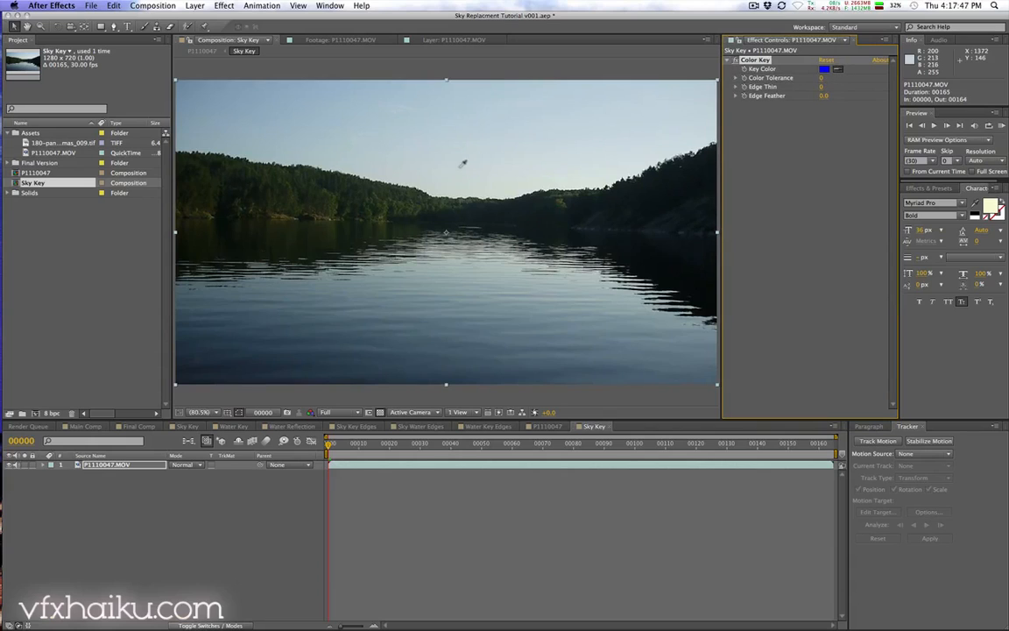
left_click(455, 180)
left_click_drag(822, 78, 846, 78)
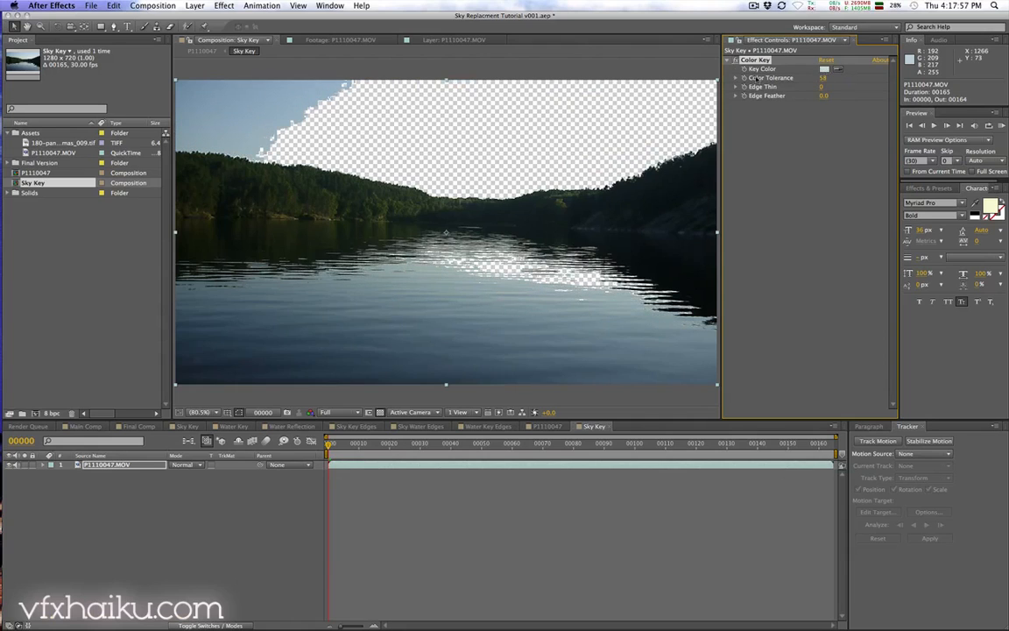
Step: Set the Color Key's key colour to R 212, G 255, B 255
left_click(826, 68)
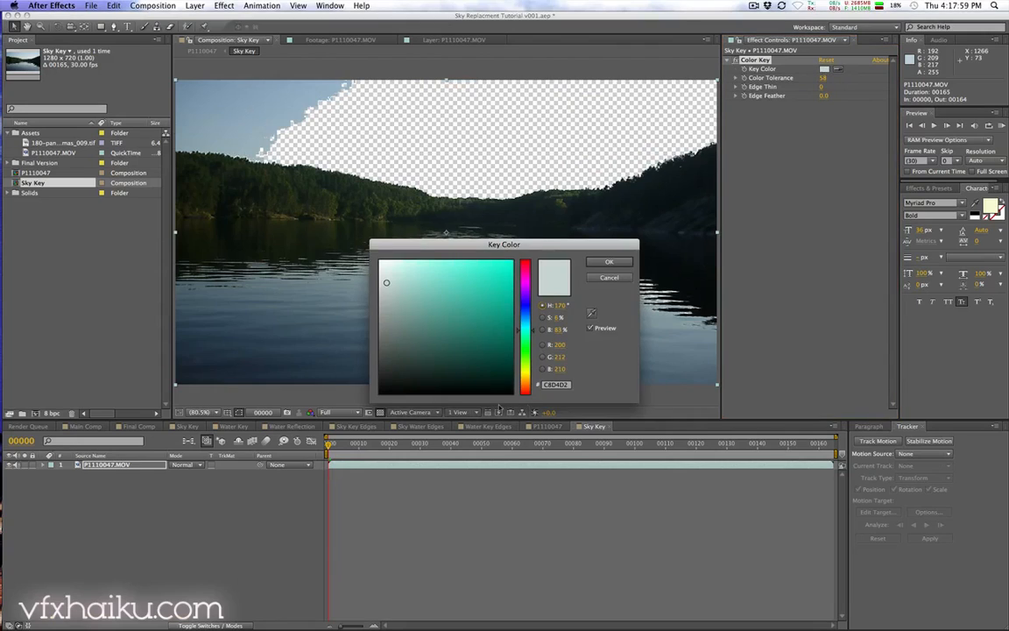
left_click(565, 346)
type("212")
key("Tab")
type("255")
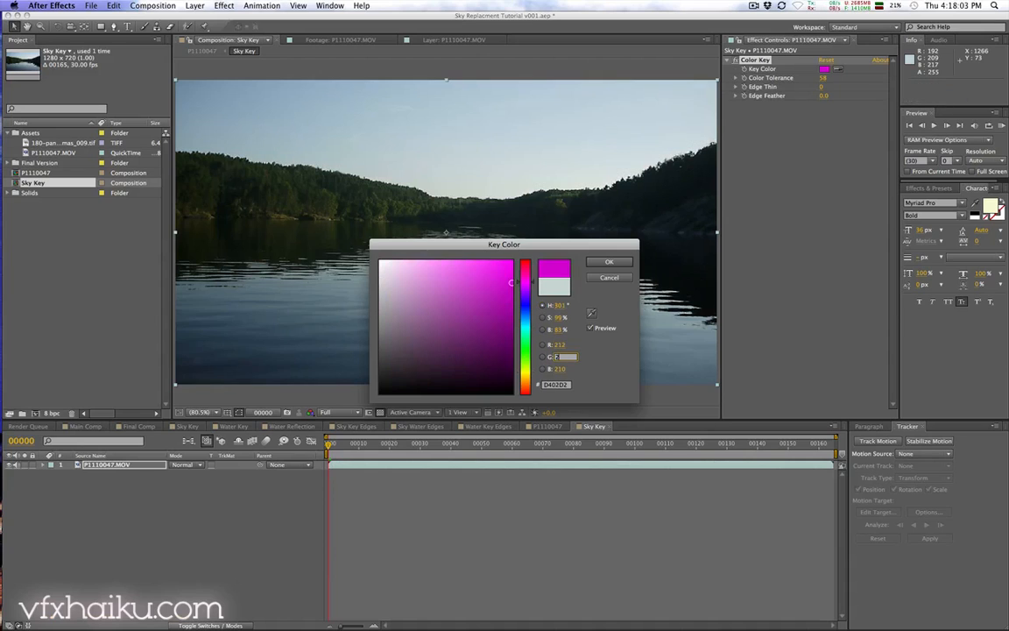
key("Tab")
type("255")
key("Return")
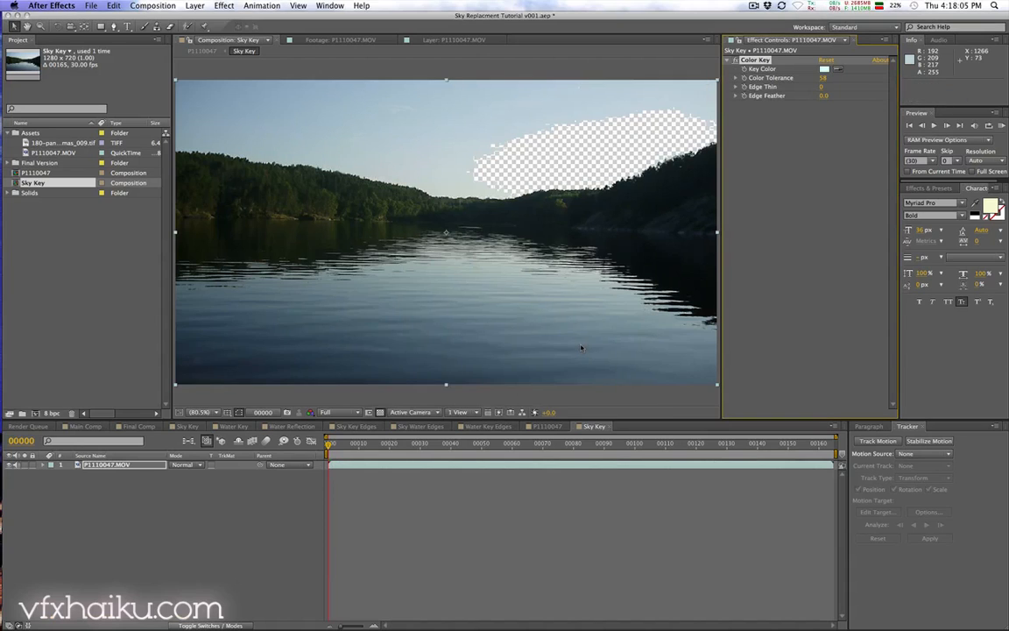
Step: Set the Color Key's Color Tolerance to 165
left_click(828, 78)
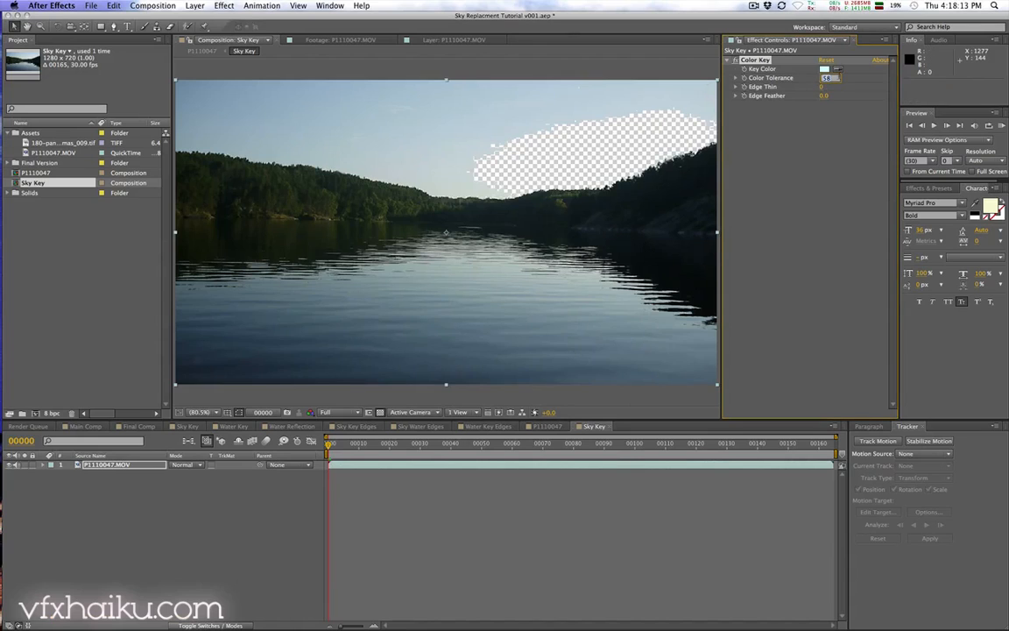
type("165")
key("Return")
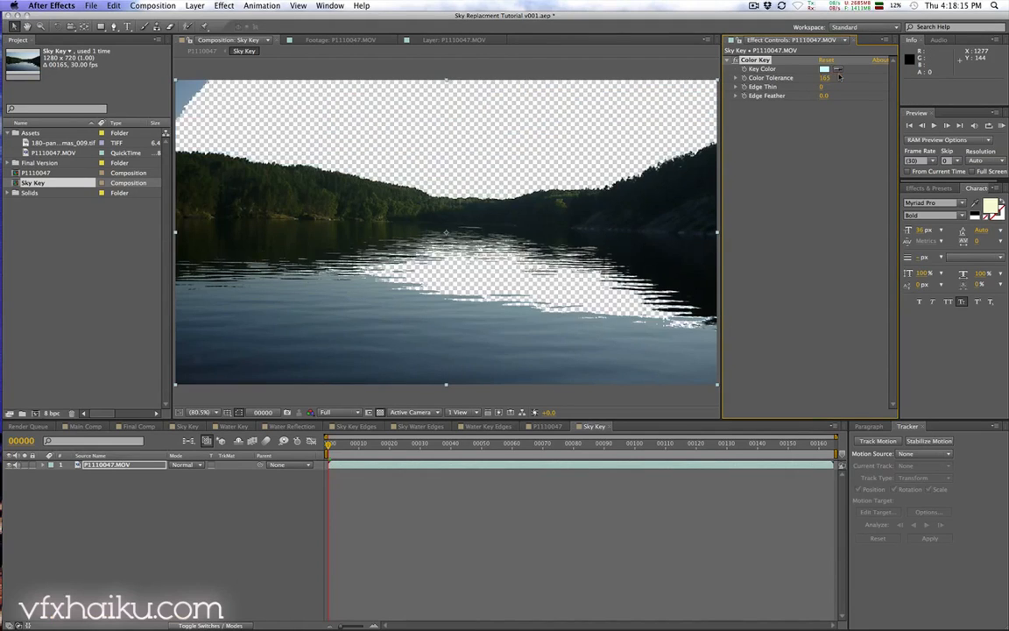
Step: Play the footage and raise the Color Tolerance to 189
key("space")
mouse_move(331, 180)
left_mouse_down()
mouse_move(364, 180)
mouse_move(341, 185)
left_mouse_up()
left_click_drag(826, 80, 842, 78)
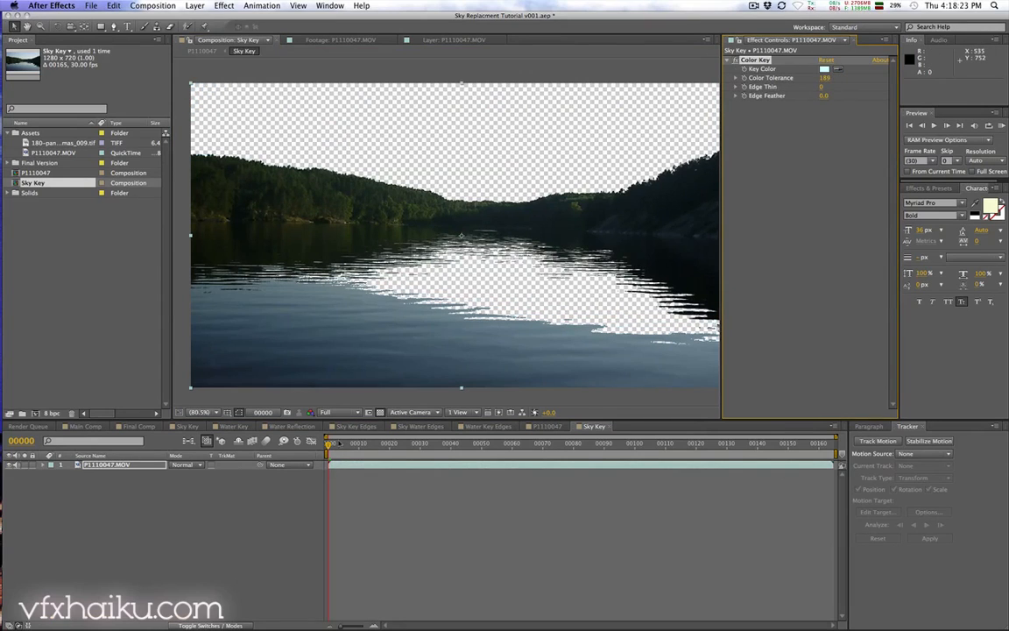
Step: Inspect frames along the timeline up close and raise the Color Tolerance to 194
key("space")
left_click_drag(497, 243, 480, 241)
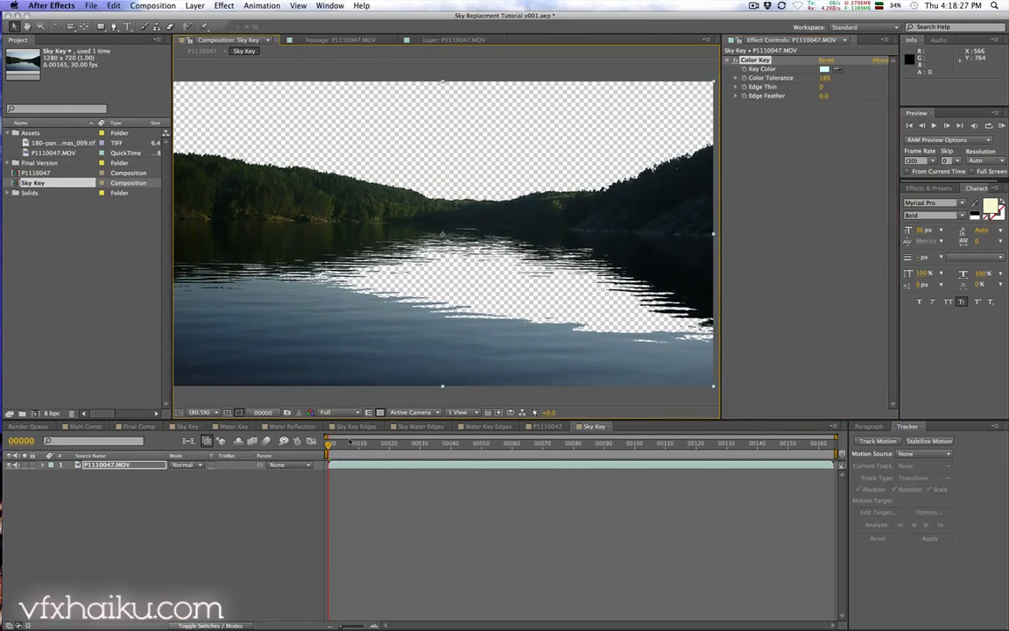
key("comma")
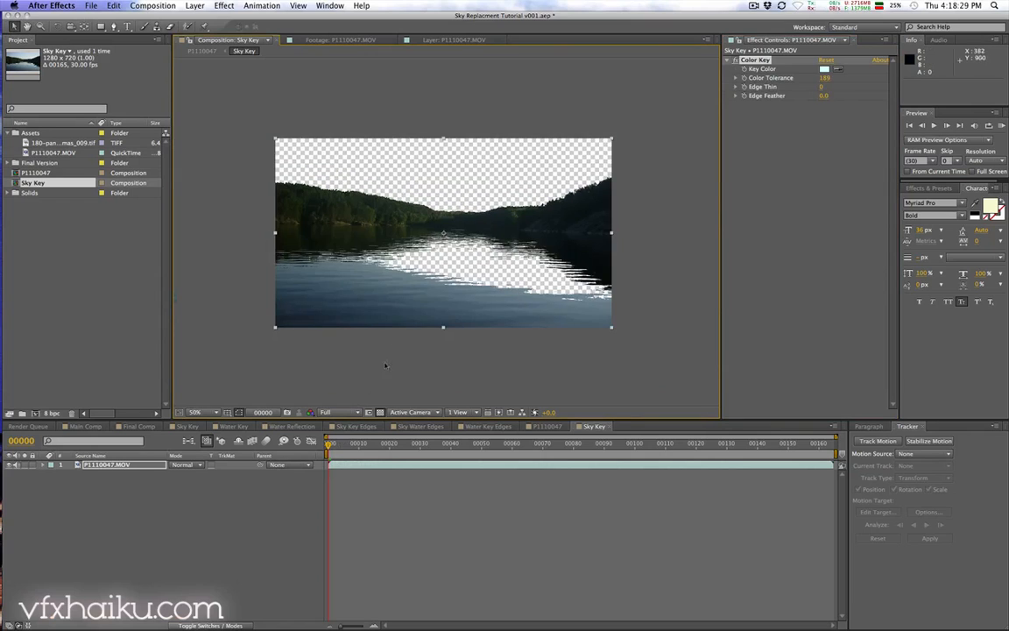
key("space")
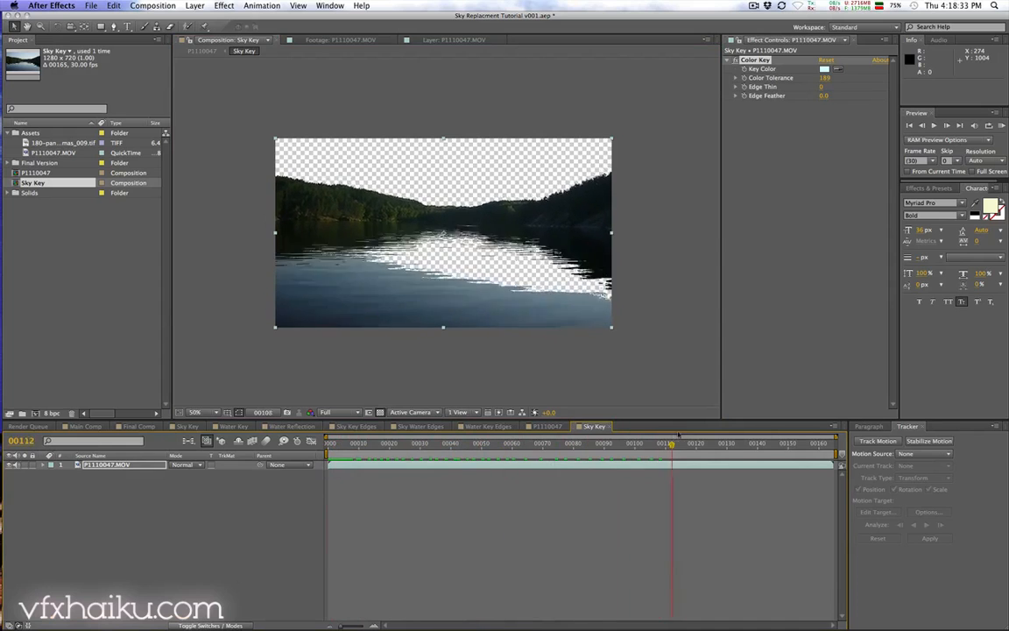
left_click_drag(811, 429, 788, 428)
key("period")
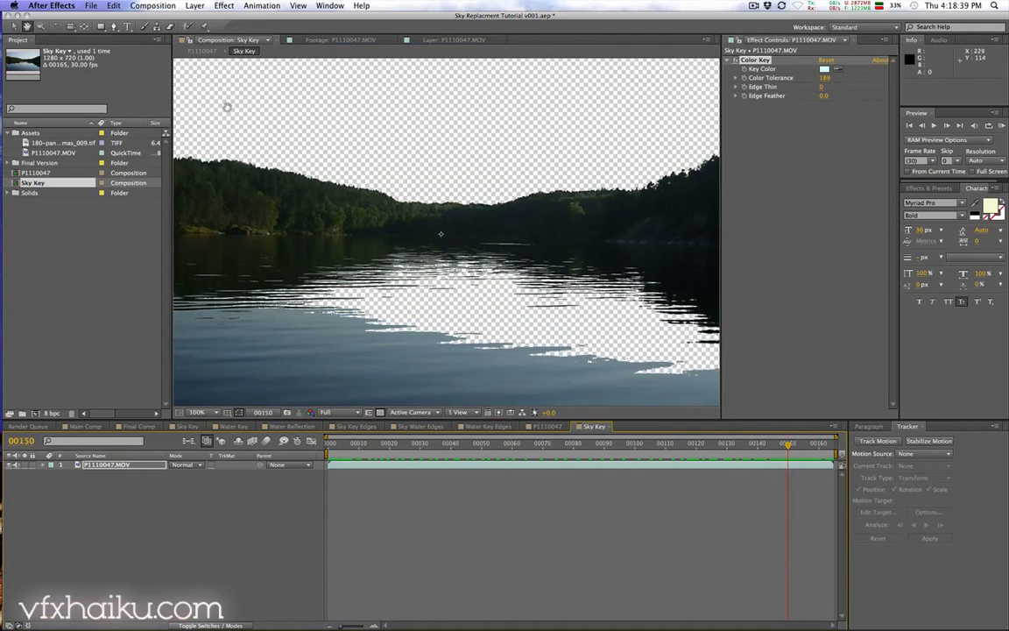
left_click_drag(228, 106, 446, 213)
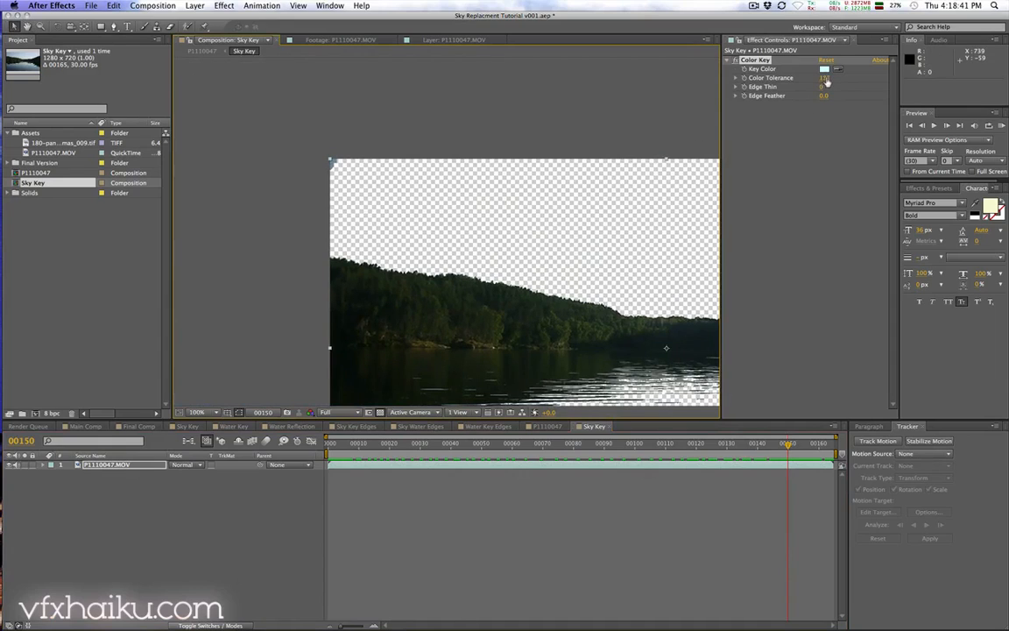
mouse_move(824, 79)
left_mouse_down()
mouse_move(793, 79)
mouse_move(835, 77)
left_mouse_up()
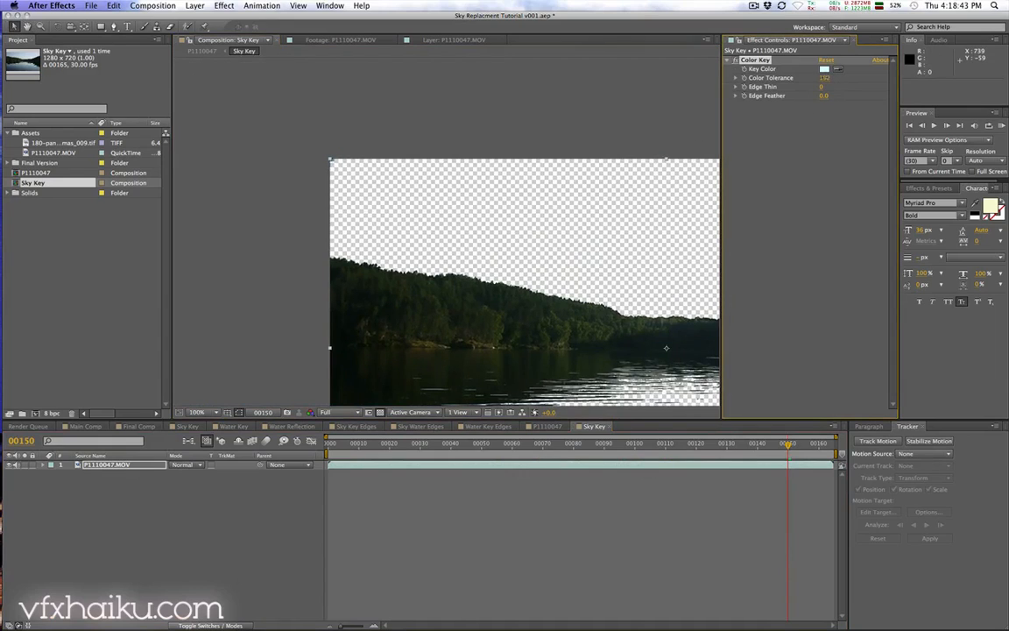
Step: Preview the keyed footage across the timeline to check the sky key
left_click_drag(638, 248, 279, 195)
left_click_drag(789, 444, 458, 431)
key("comma")
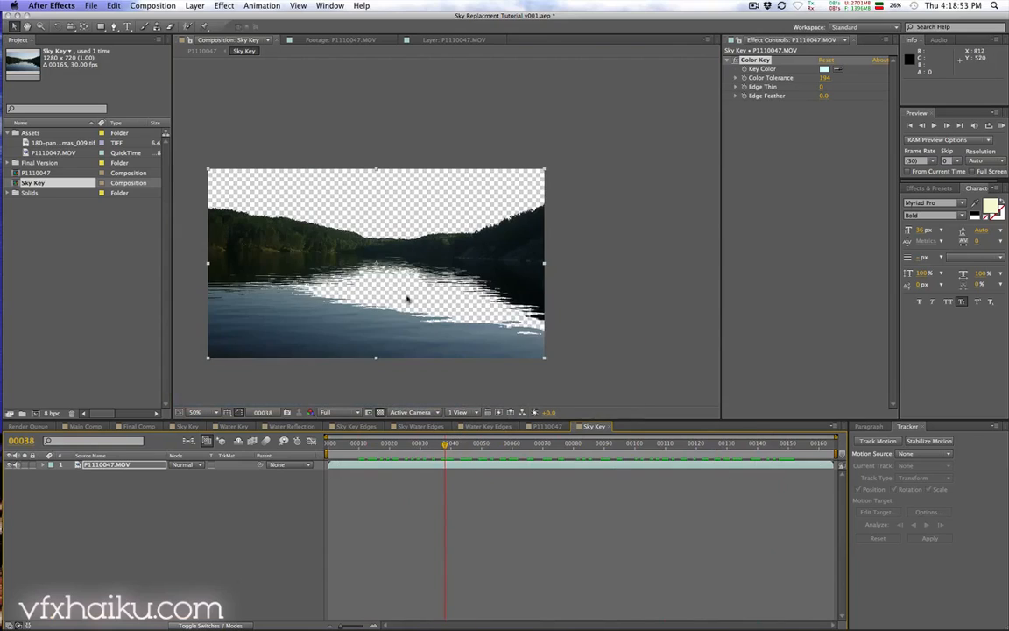
left_click_drag(382, 295, 459, 285)
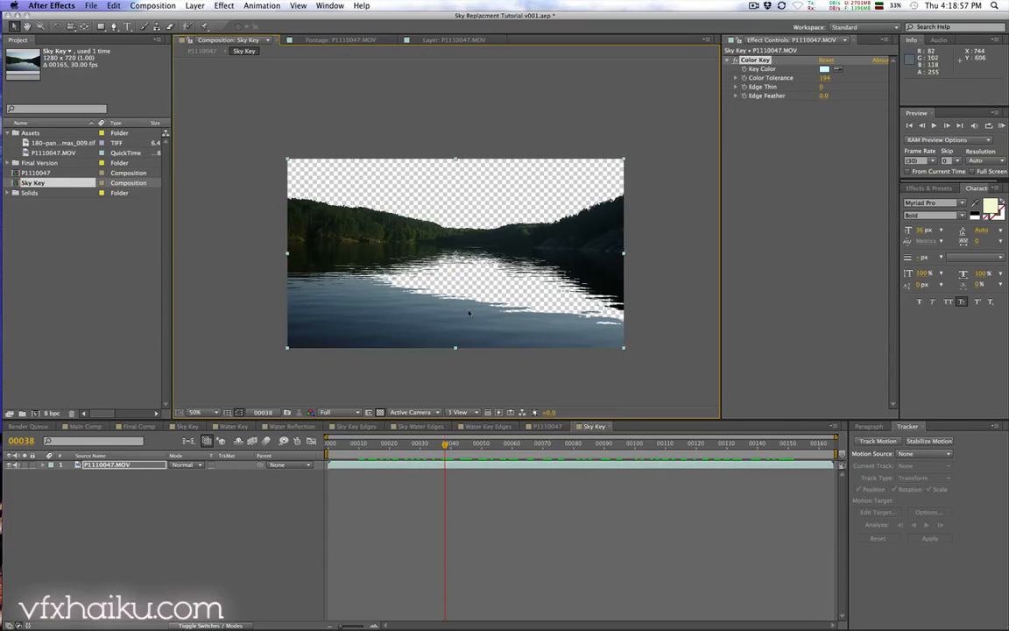
key("KP_0")
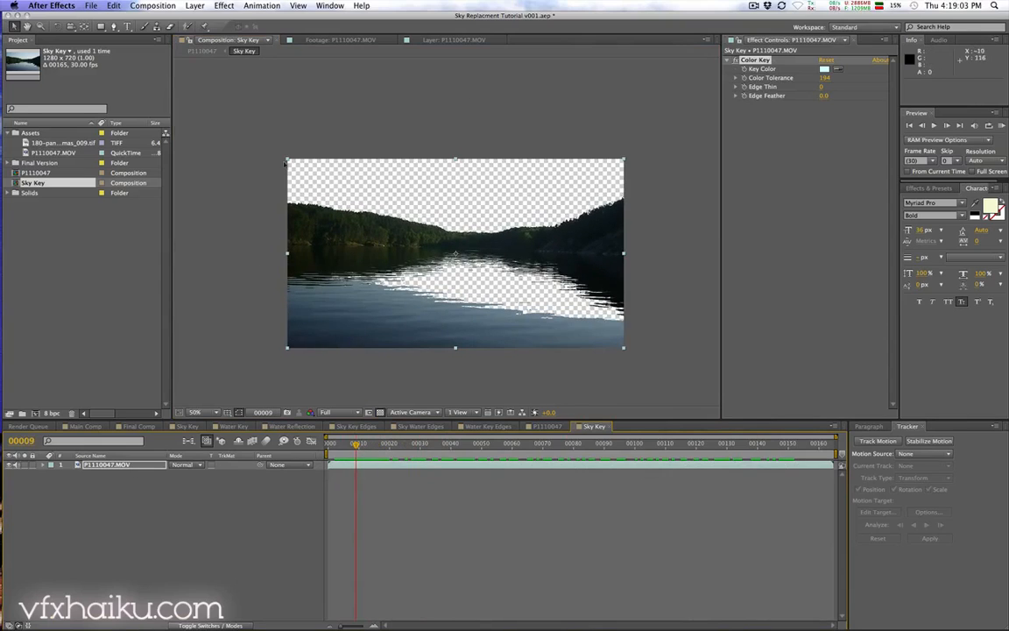
Step: Create a new adjustment layer in the Sky Key composition
left_click(195, 5)
mouse_move(210, 18)
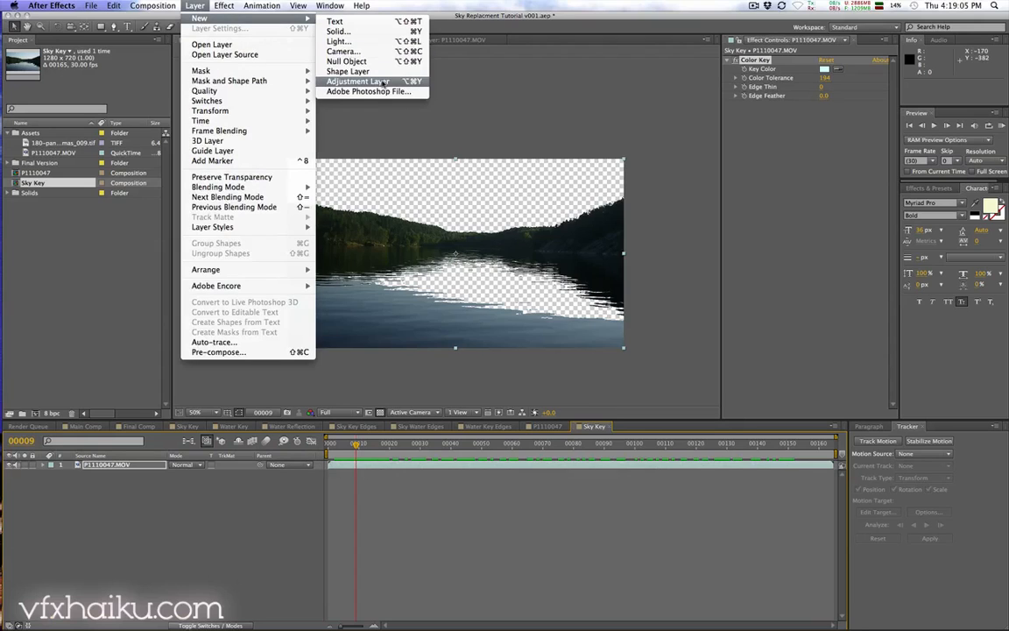
left_click(408, 83)
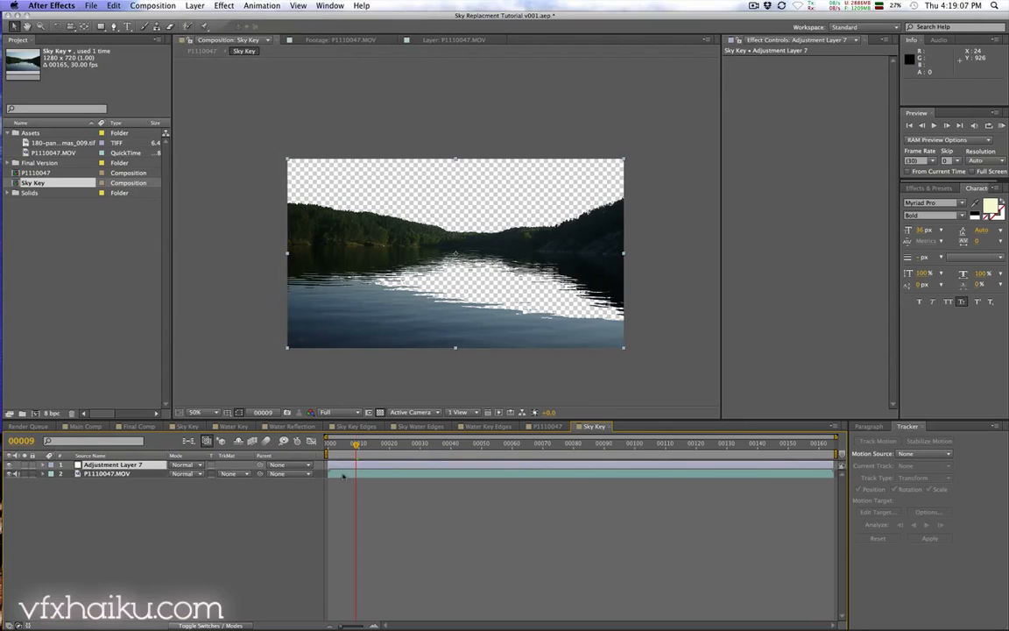
Step: Move the Color Key effect from the footage layer onto the adjustment layer
left_click(752, 59)
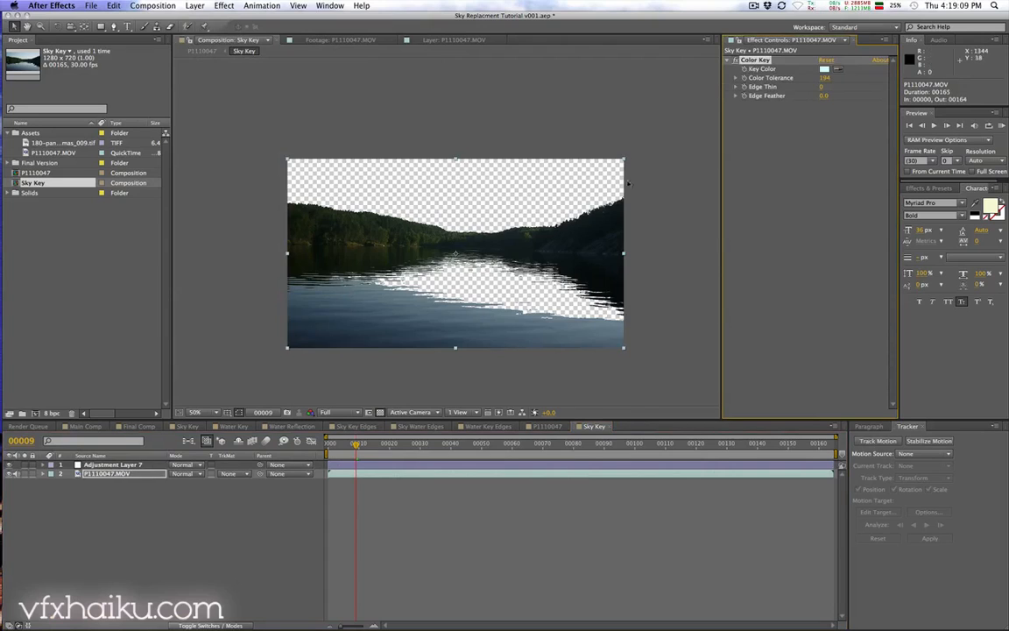
key("super+x")
left_click(382, 465)
key("super+v")
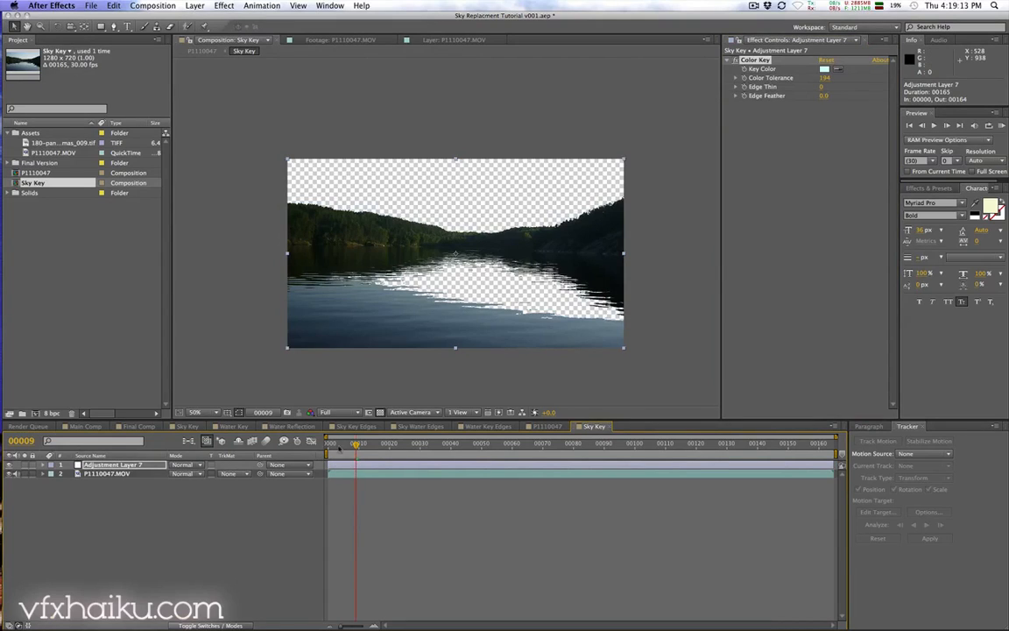
Step: Draw a closed seven-point mask on the adjustment layer covering the water below the tree line
left_click(113, 27)
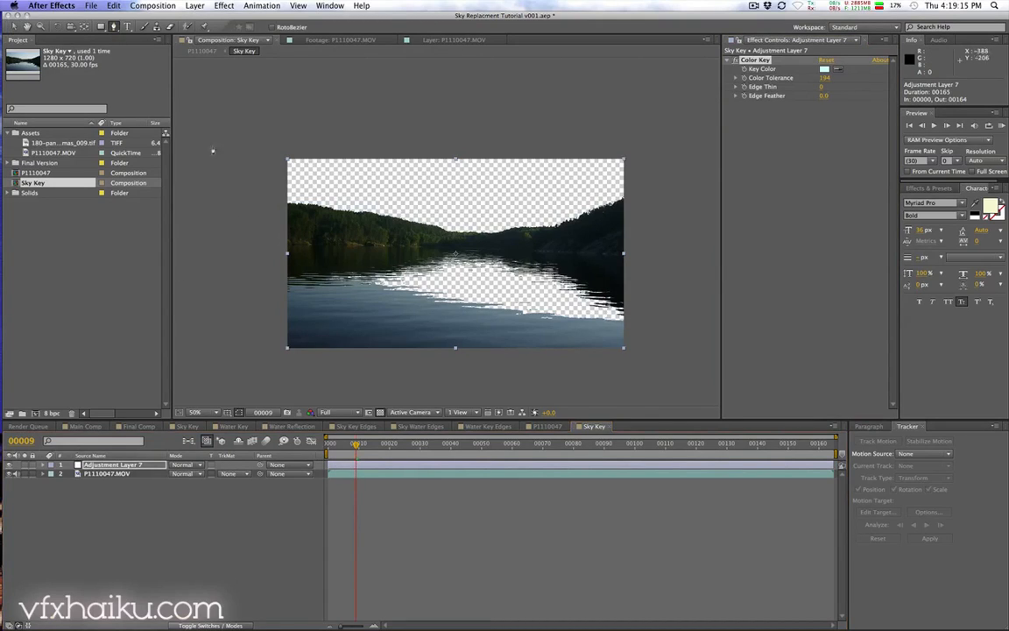
left_click(251, 287)
left_click(369, 251)
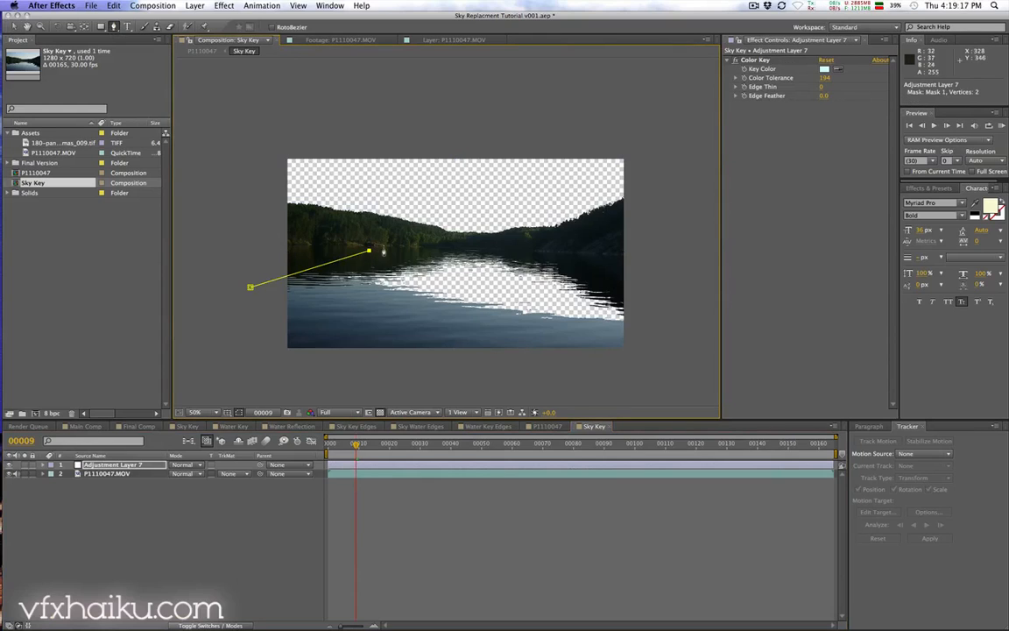
left_click(461, 243)
left_click(607, 247)
left_click(641, 255)
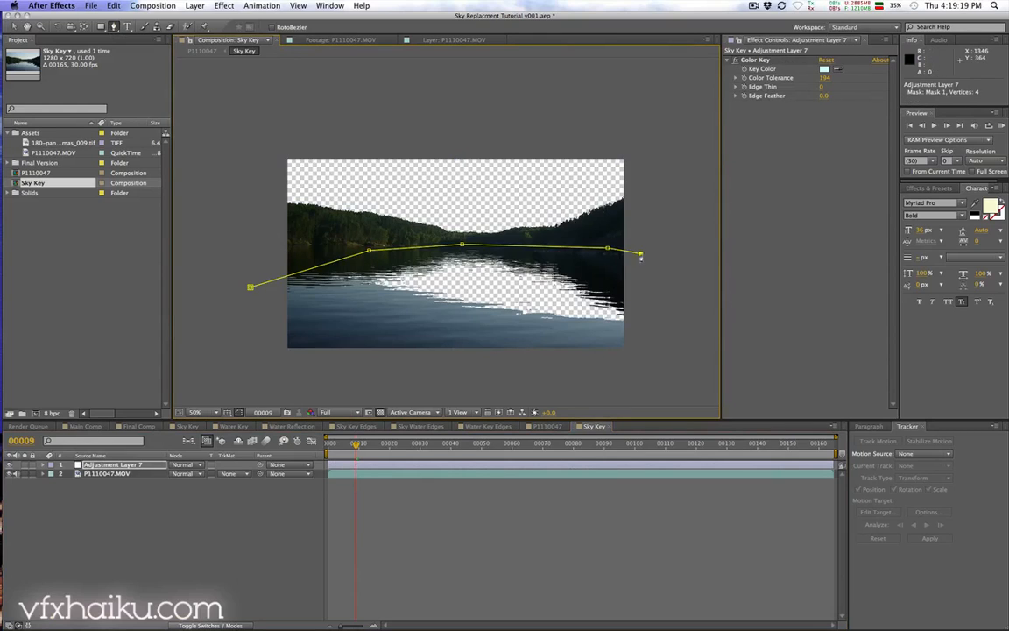
left_click(650, 372)
left_click(255, 368)
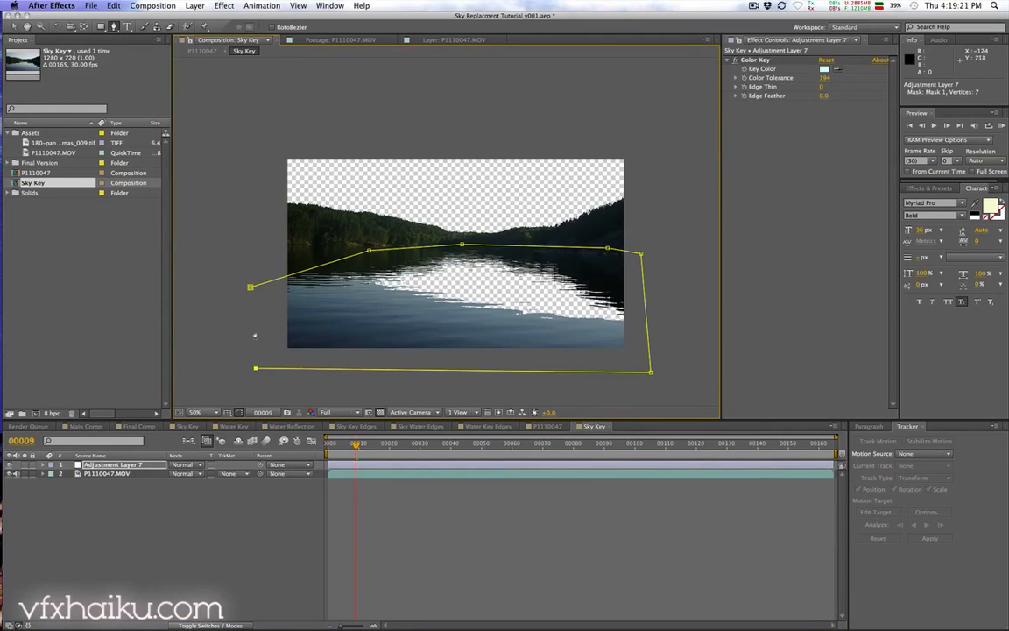
left_click(251, 287)
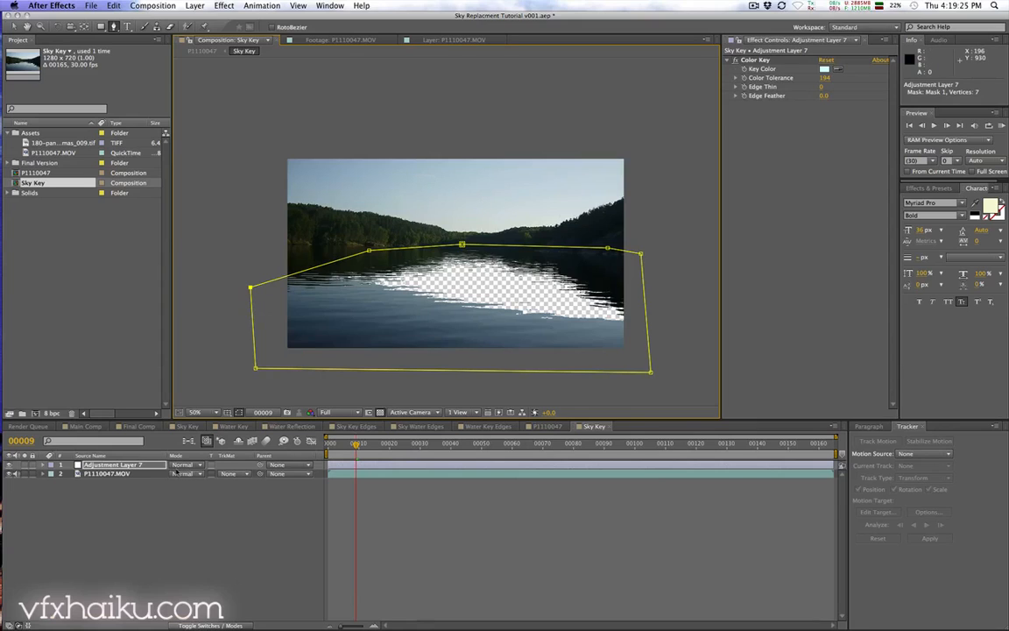
Step: Invert the adjustment layer's mask and play the result
key("m")
left_click(209, 474)
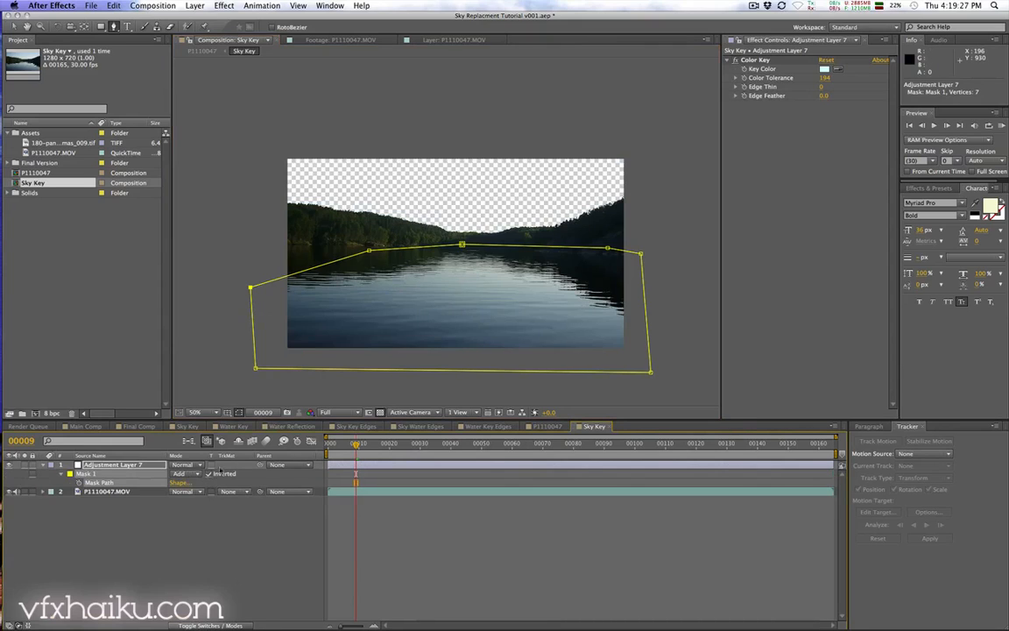
key("space")
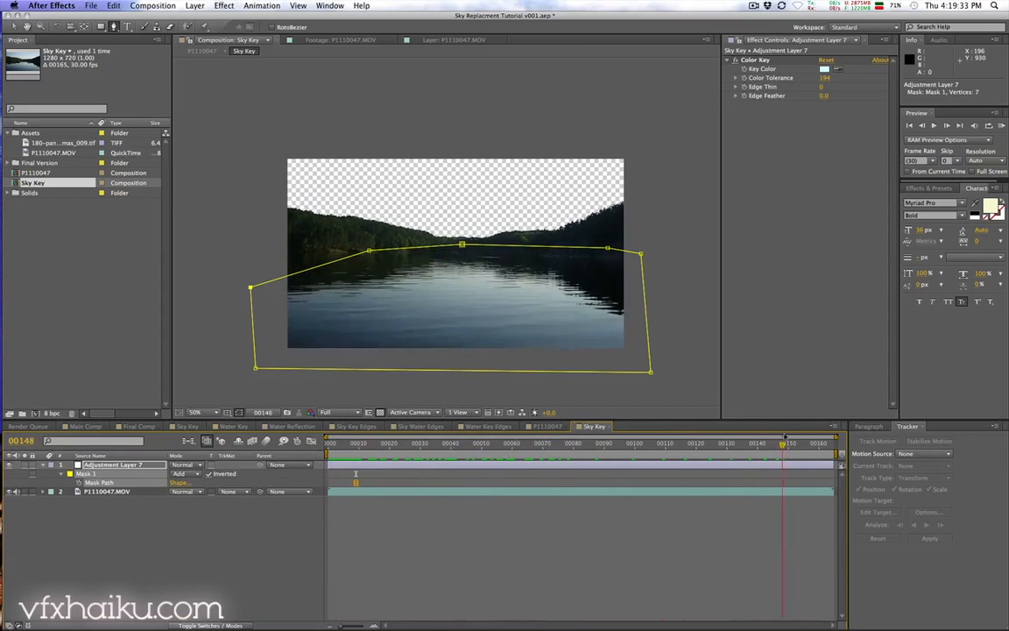
key("space")
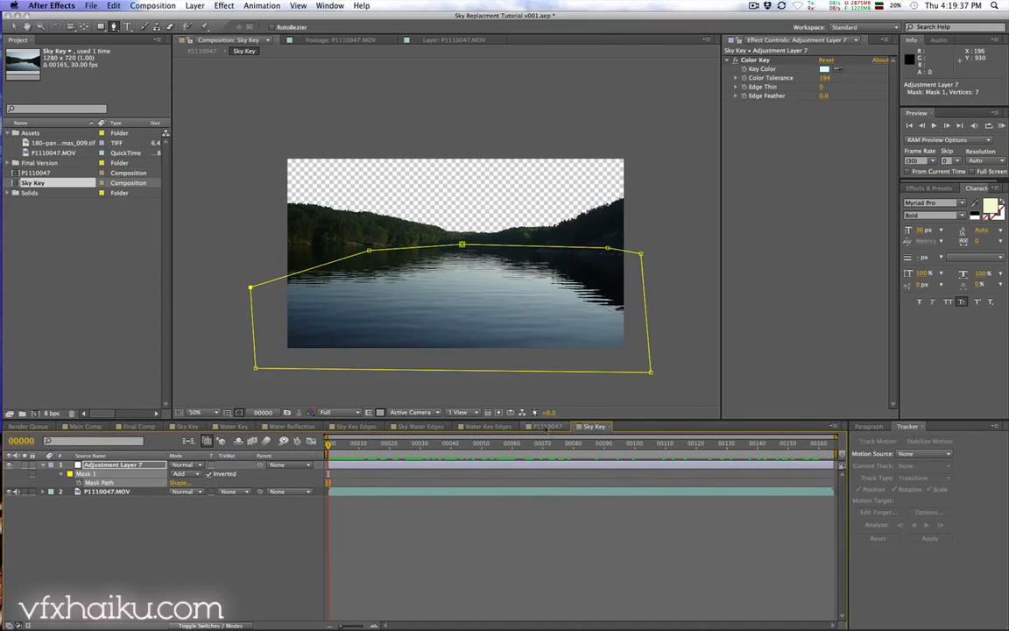
Step: Copy Null 2 from the P1110047 composition and paste it into the Sky Key composition
left_click(547, 426)
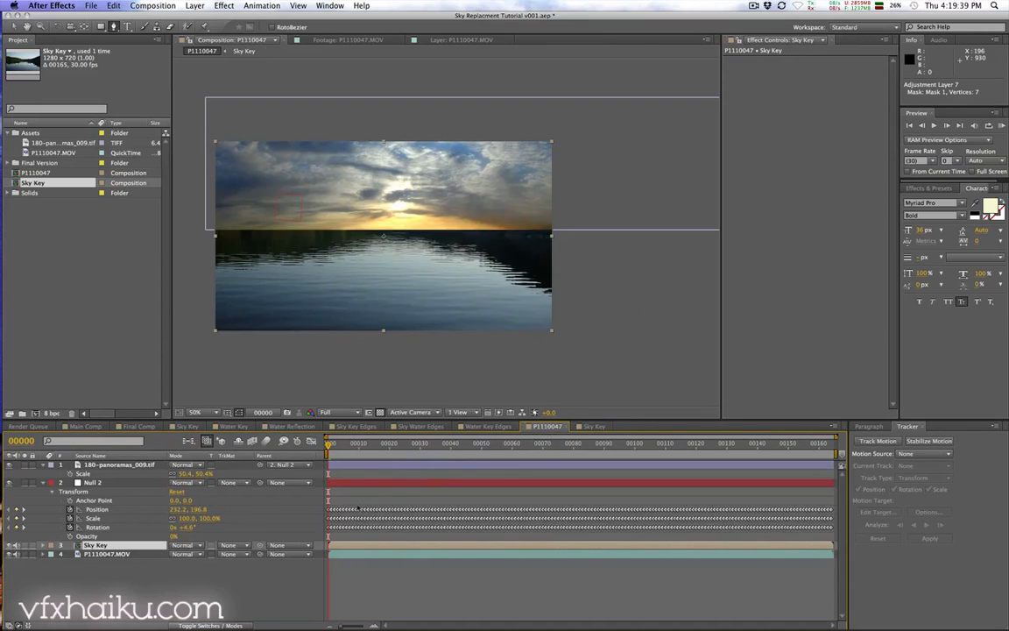
left_click(360, 482)
key("super+c")
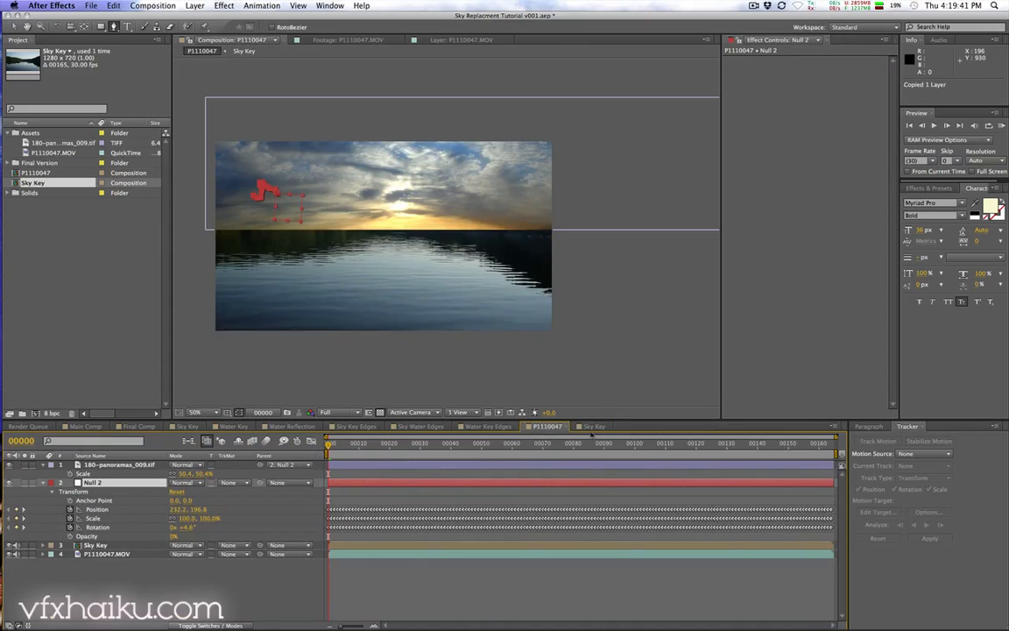
left_click(592, 427)
key("super+v")
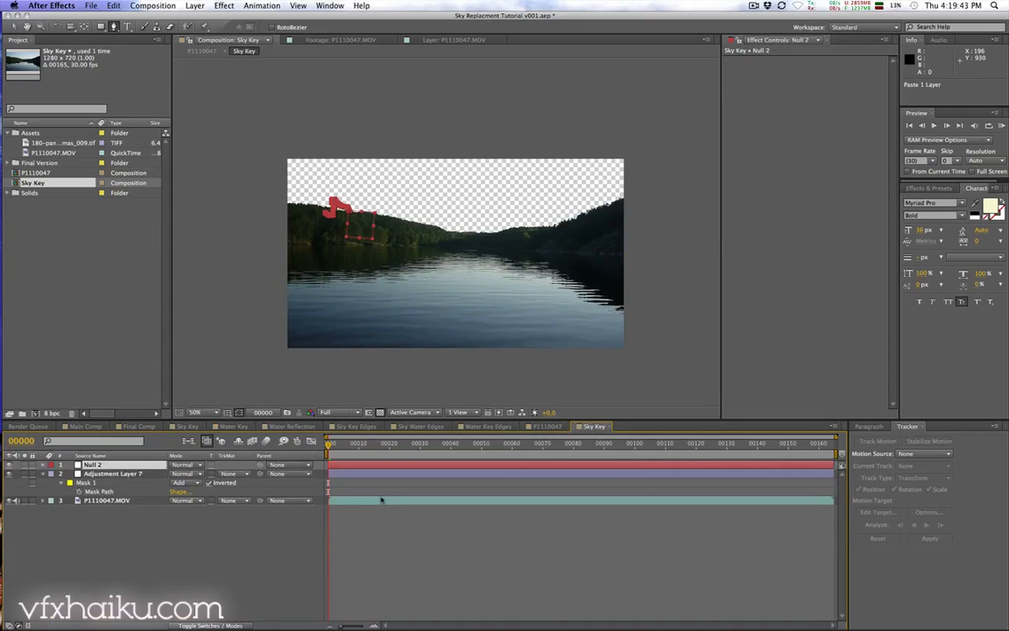
Step: Parent the adjustment layer to Null 2 and preview the tracked mask
left_click(331, 474)
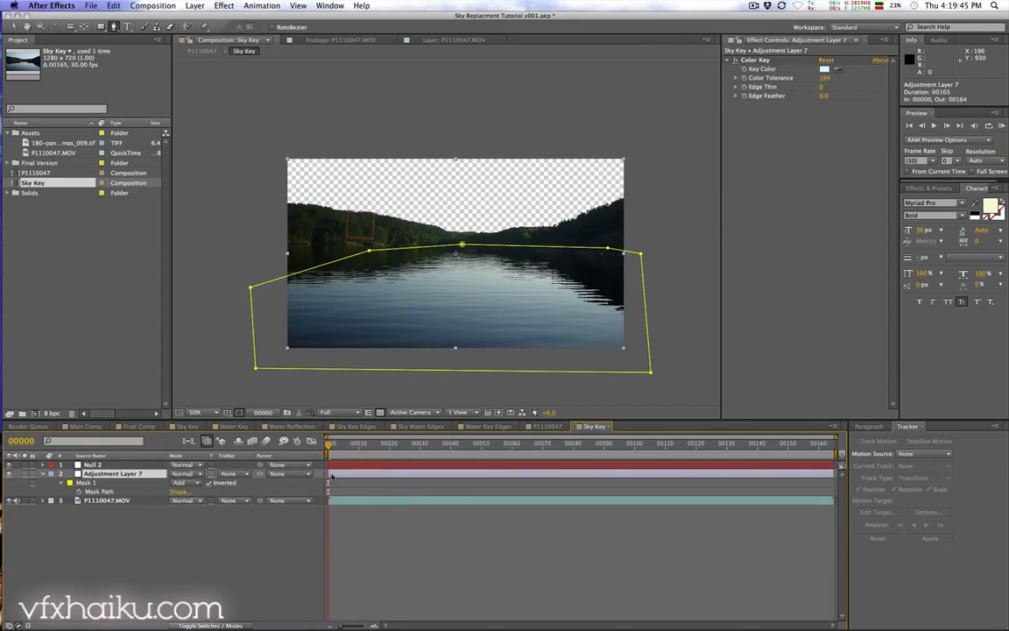
left_click(280, 473)
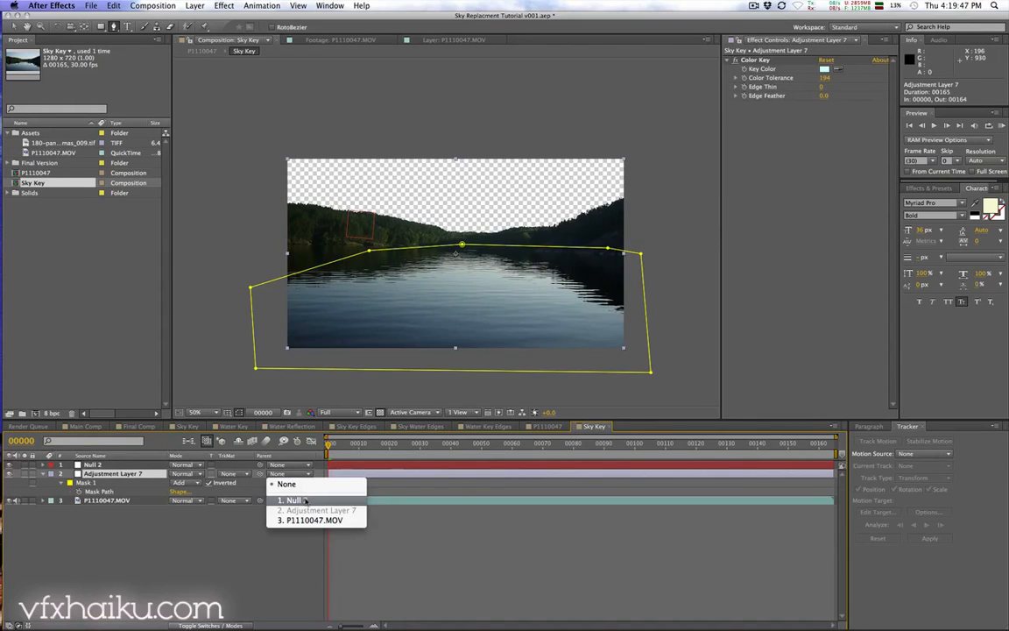
left_click(305, 500)
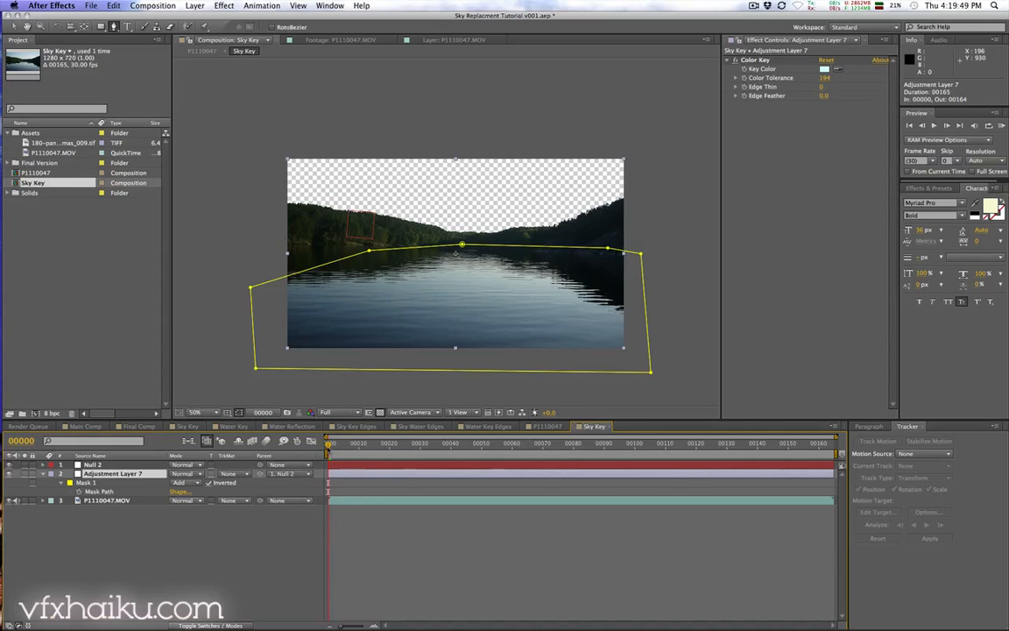
key("space")
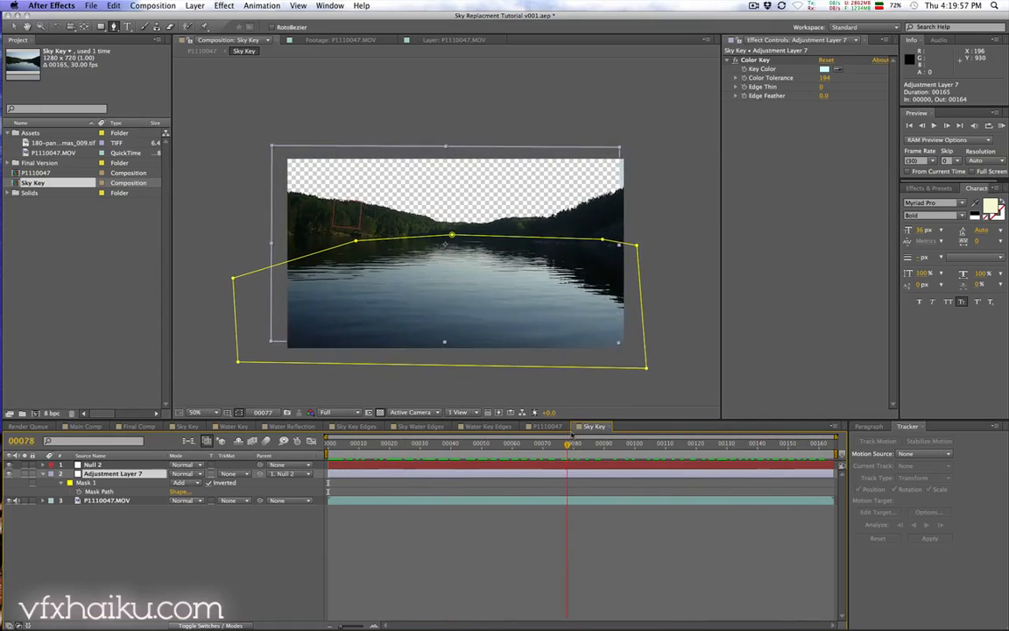
left_click_drag(572, 434, 584, 435)
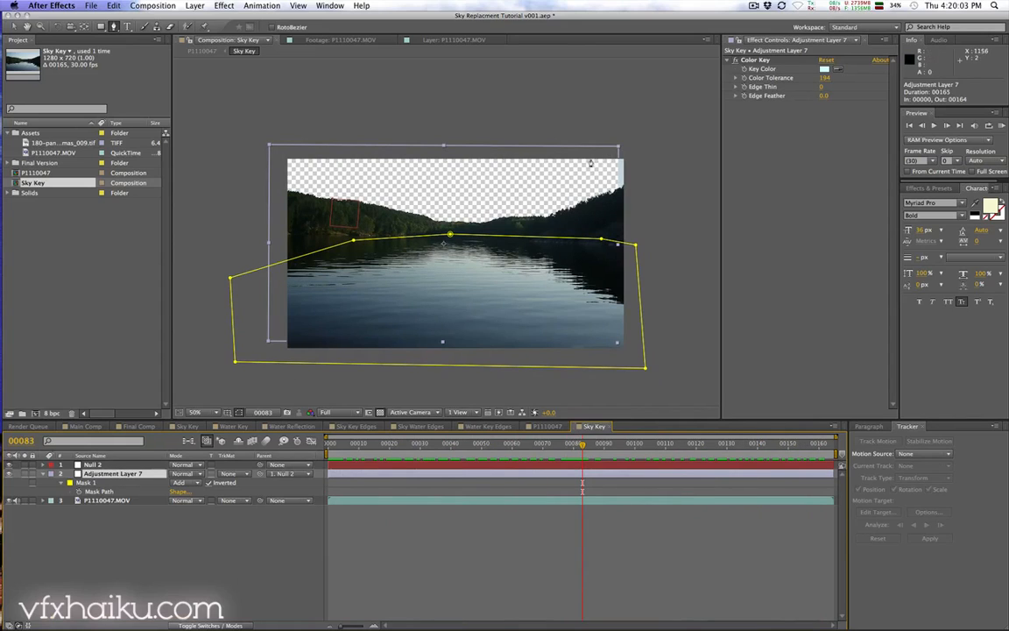
Step: Scale up the adjustment layer to about 108% by 104% so its mask covers the frame edges, returning to the first frame
key("v")
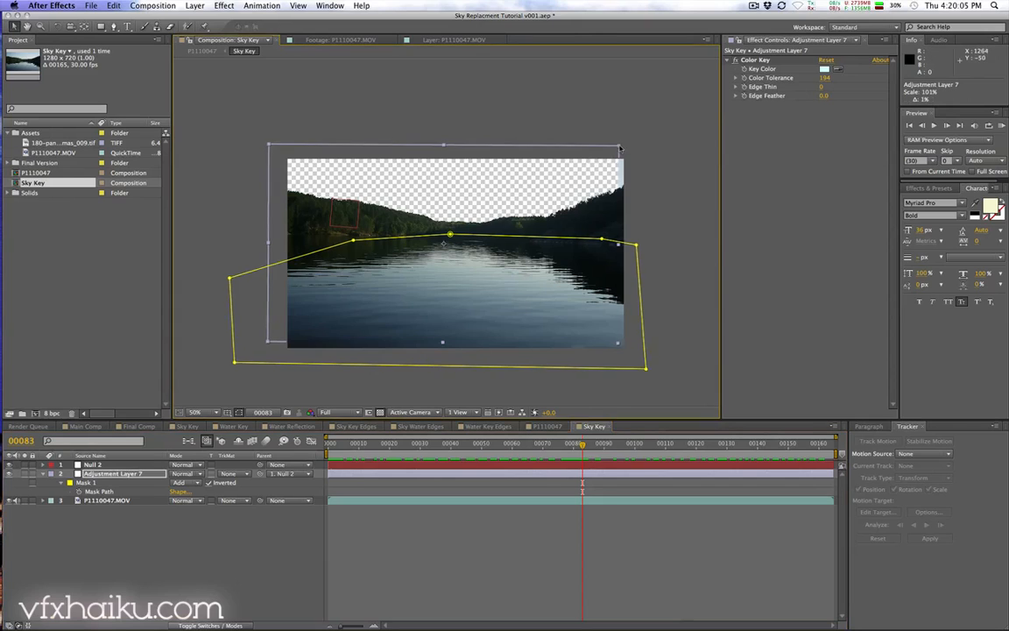
left_click_drag(619, 148, 634, 142)
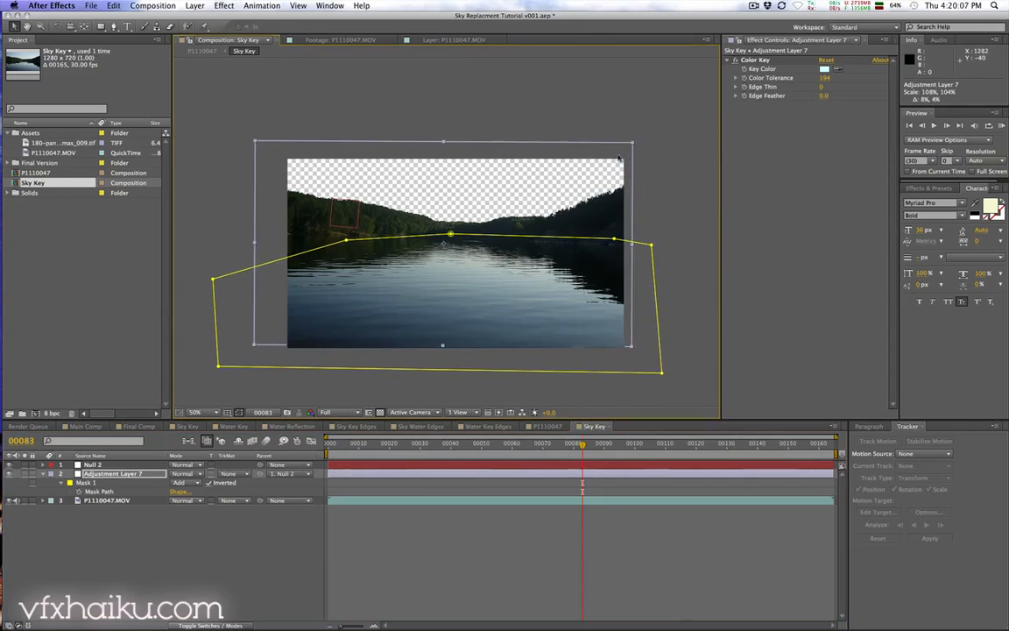
left_click_drag(382, 444, 329, 442)
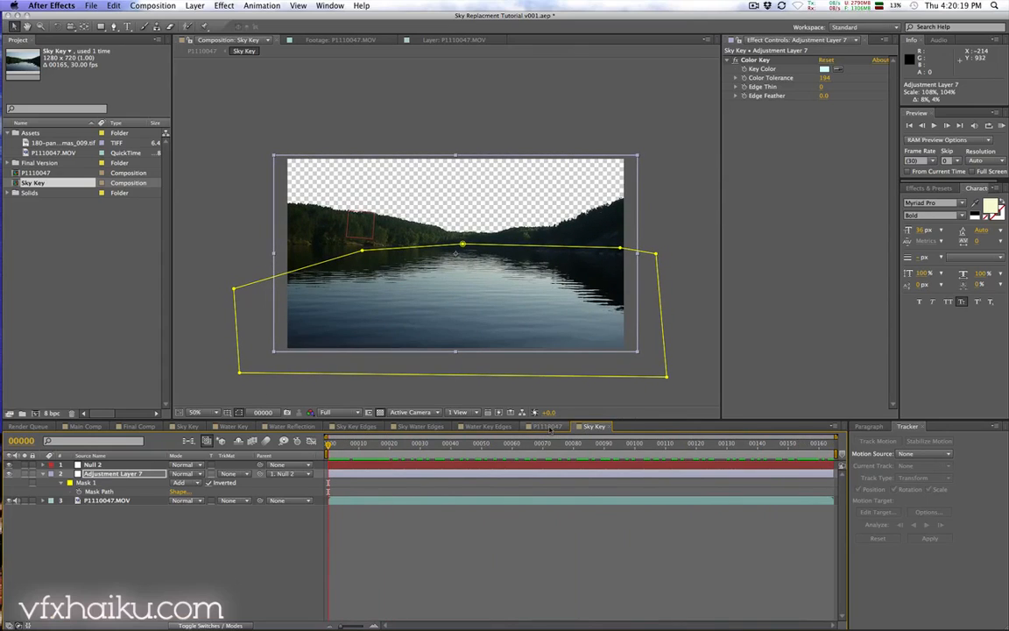
Step: In the P1110047 composition, move the panorama sky layer below the Sky Key layer
left_click(548, 426)
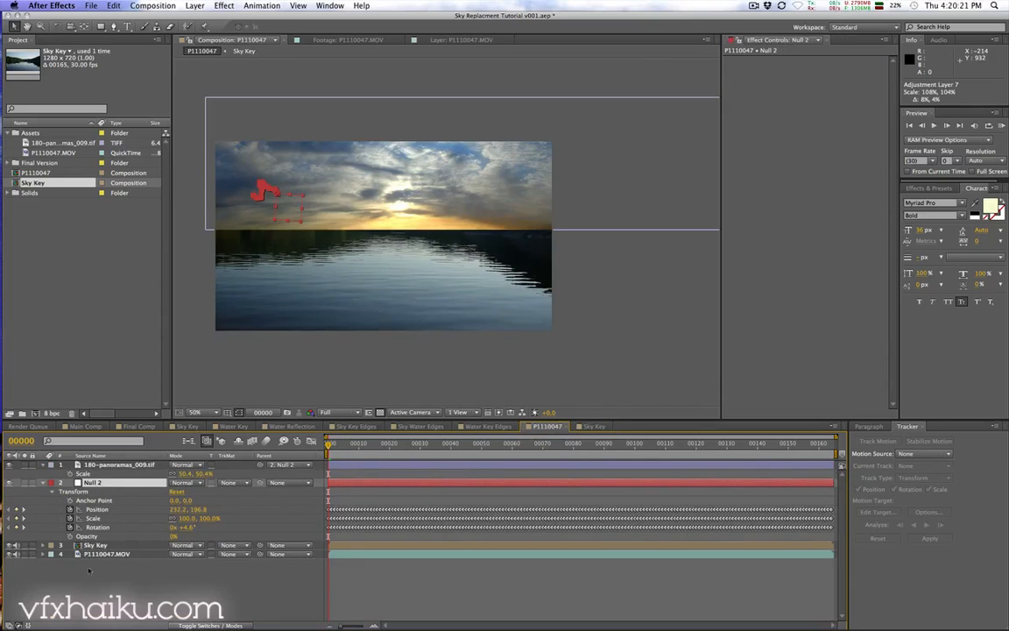
left_click(94, 545)
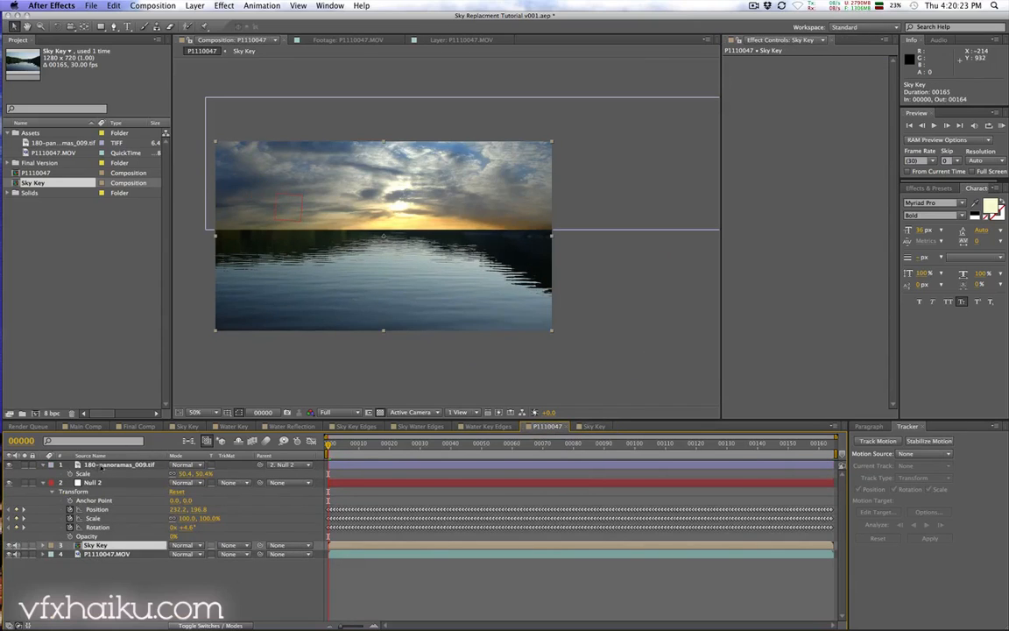
left_click(101, 467)
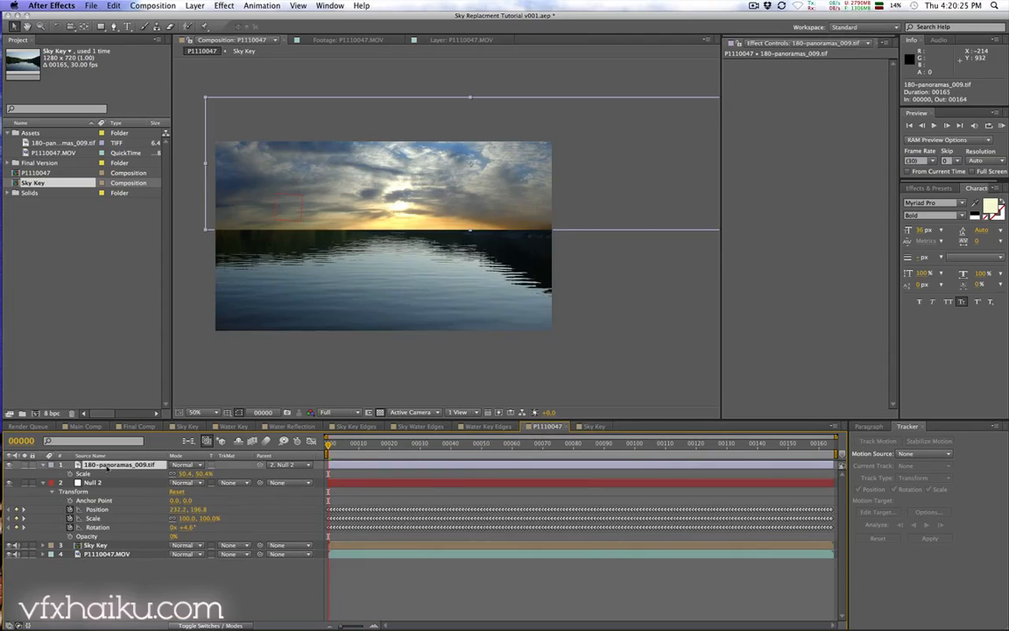
left_click_drag(107, 469, 108, 552)
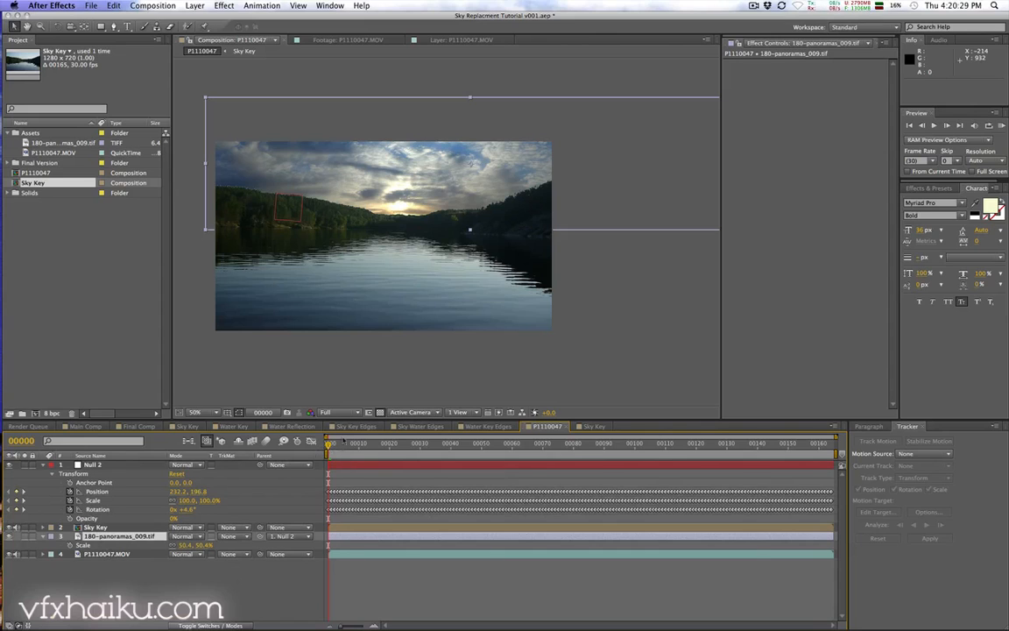
Step: Duplicate the Sky Key composition and rename the copy Water Key
left_click_drag(329, 446, 304, 455)
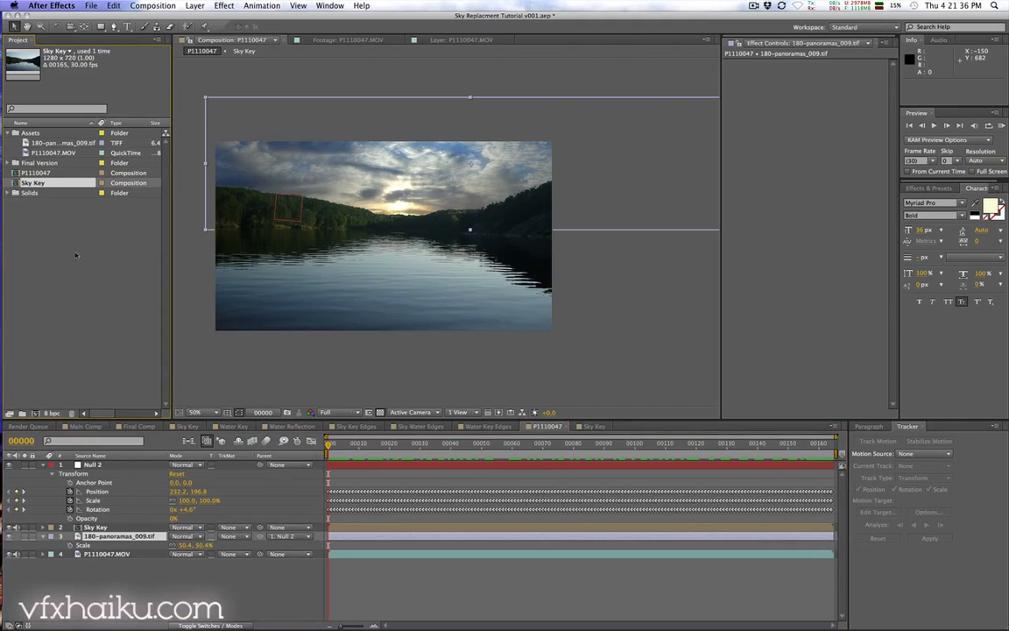
key("super+d")
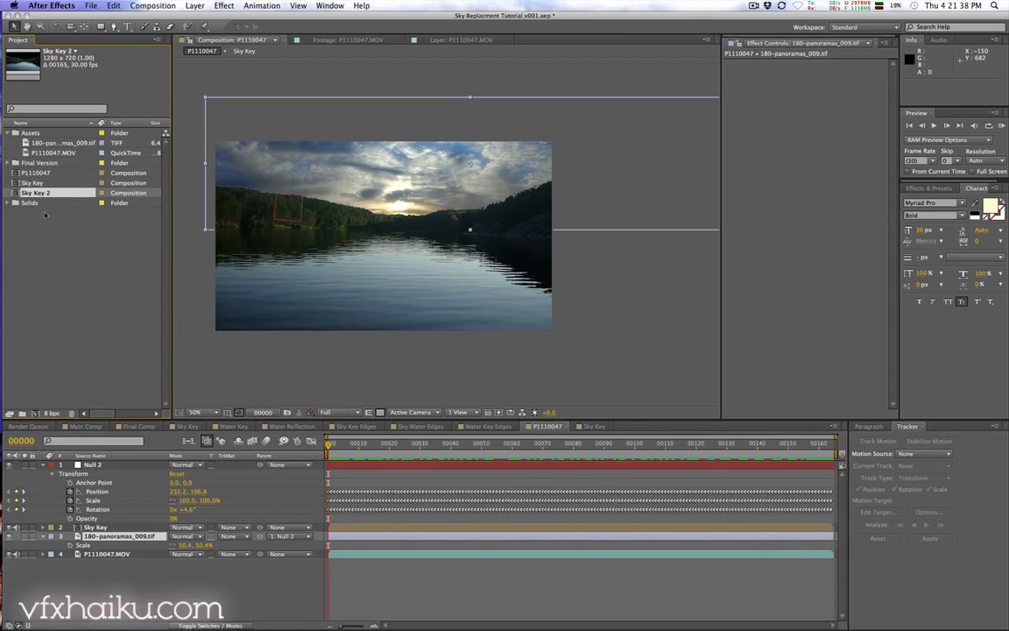
key("Return")
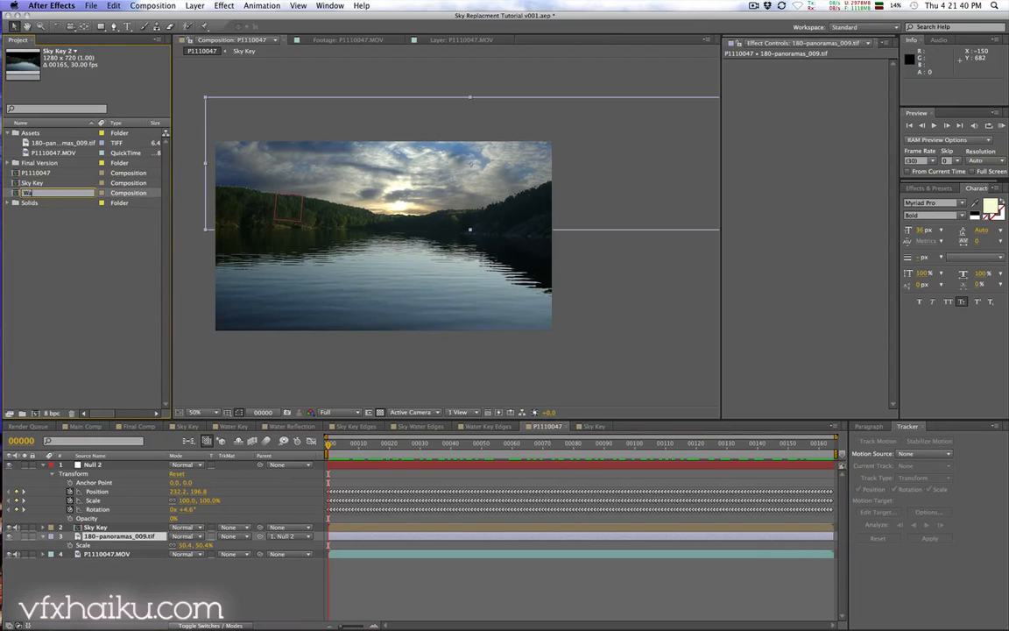
type("Water Key")
key("Return")
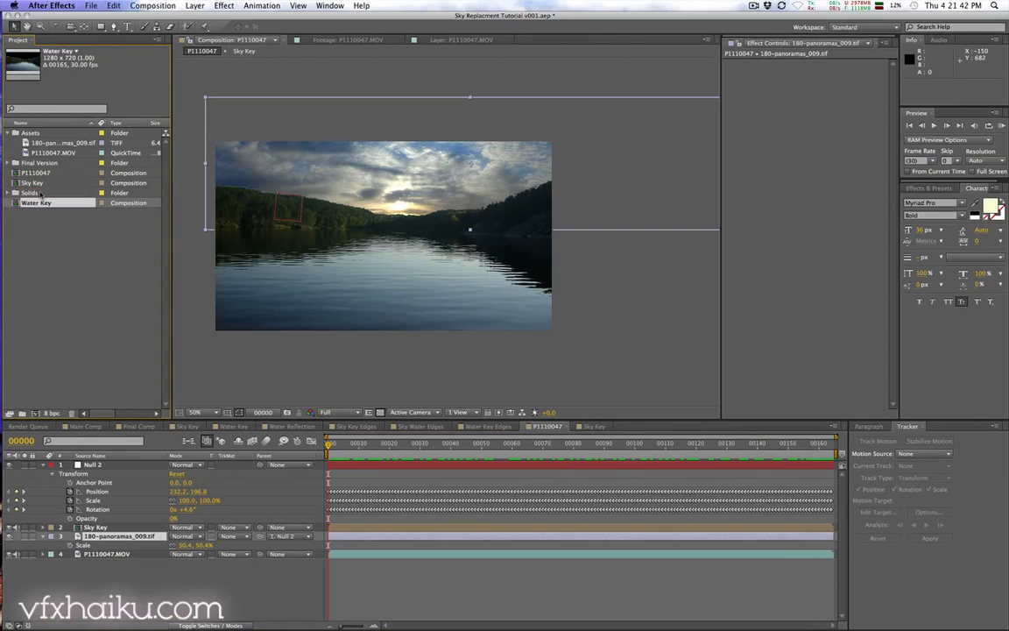
Step: Open the Water Key composition and turn off the inversion of the adjustment layer's mask
double_click(44, 203)
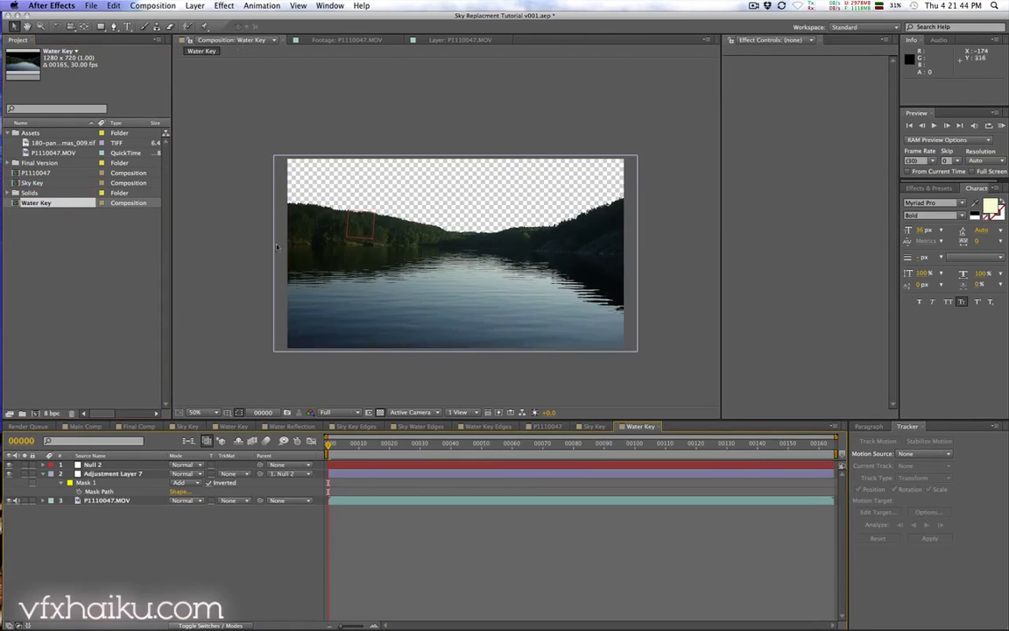
left_click(356, 474)
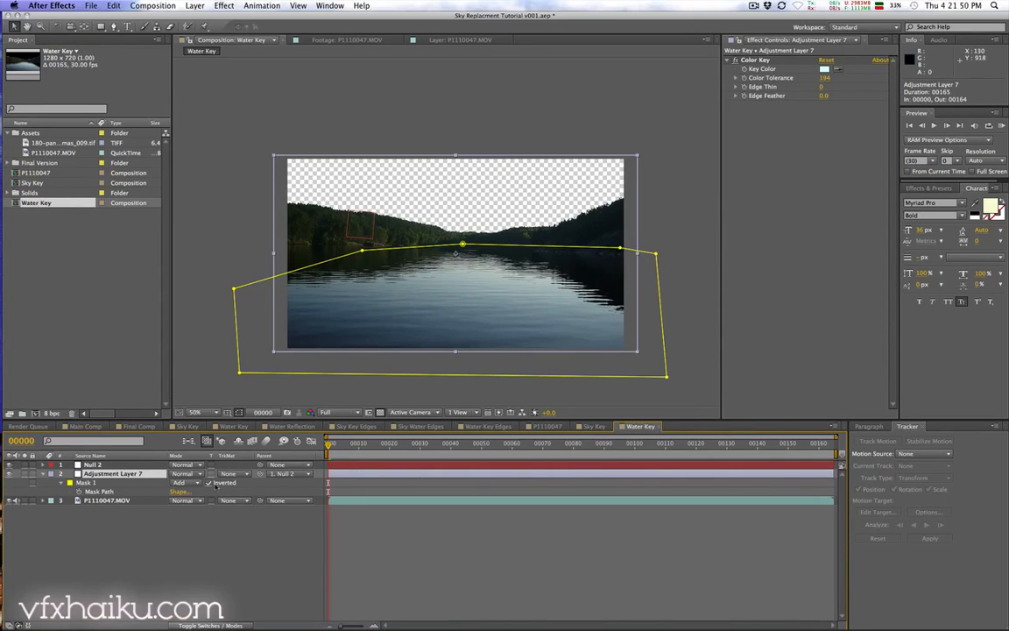
left_click(209, 483)
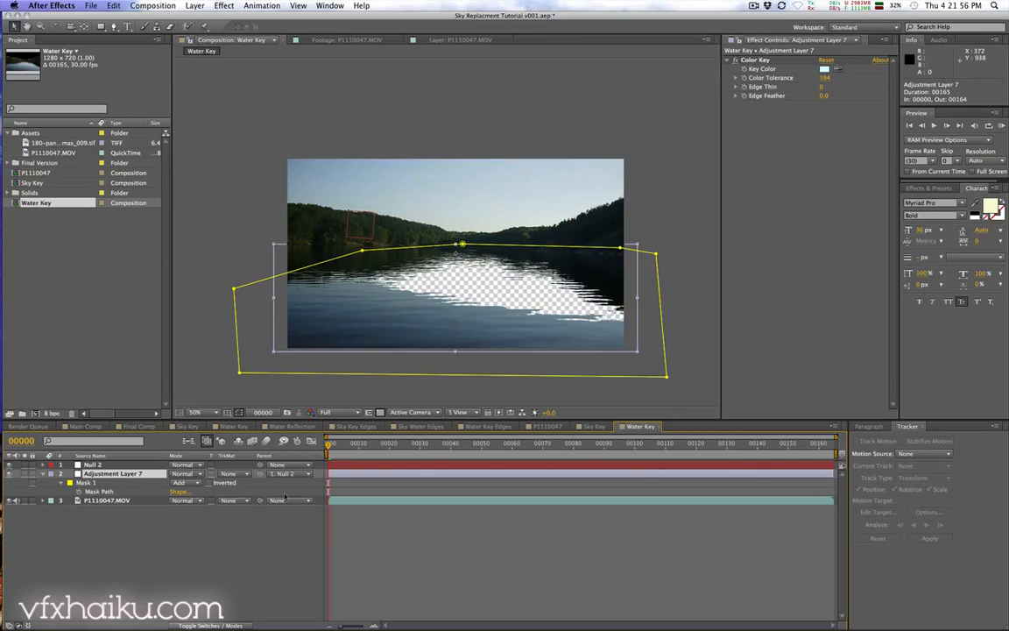
mouse_move(329, 440)
left_mouse_down()
mouse_move(799, 438)
mouse_move(330, 443)
left_mouse_up()
Step: Replace the adjustment layer's Color Key effect with a Linear Color Key effect
left_click(756, 59)
key("Delete")
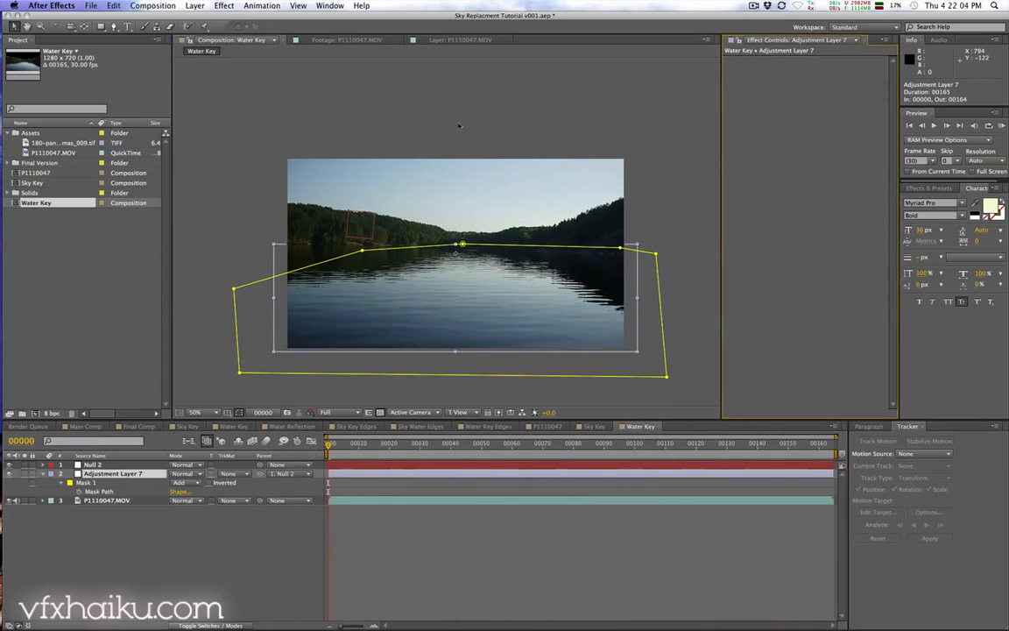
left_click(223, 6)
mouse_move(277, 148)
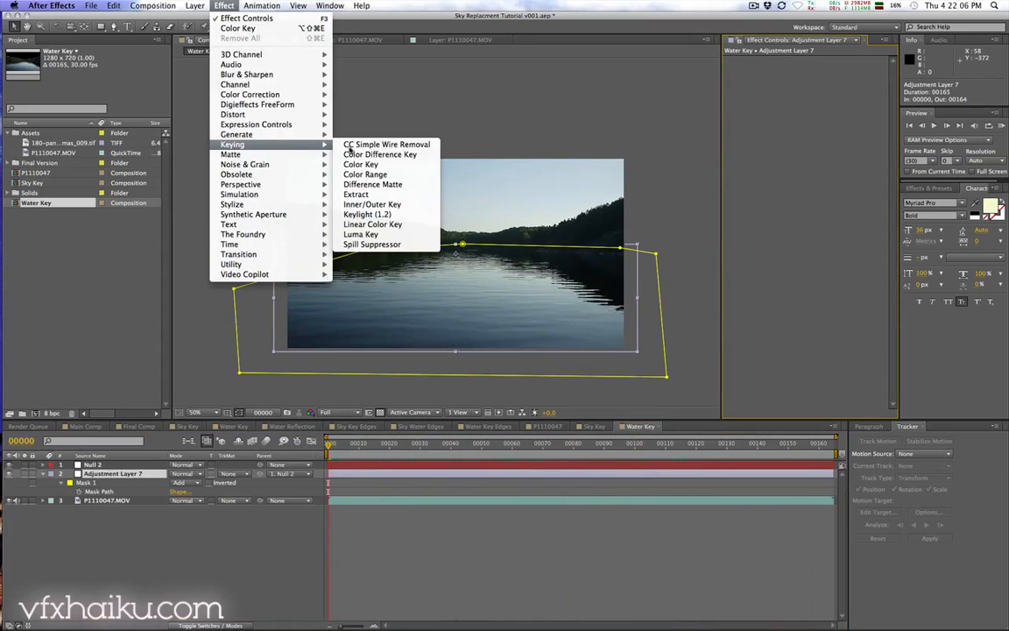
left_click(406, 224)
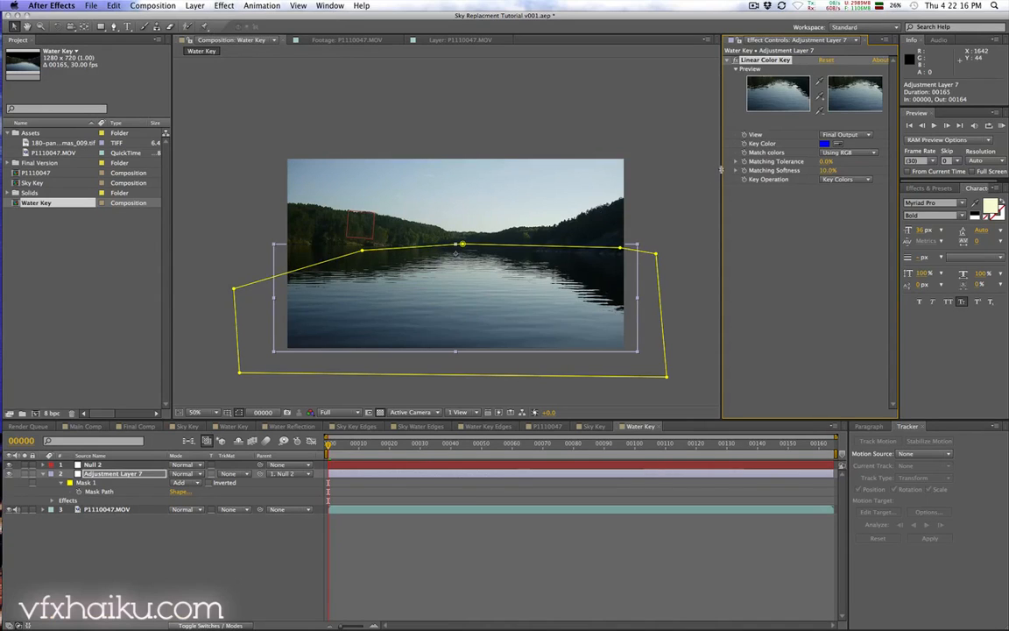
Step: Set the Linear Color Key's key color by sampling the water in the viewer
left_click_drag(722, 168, 667, 169)
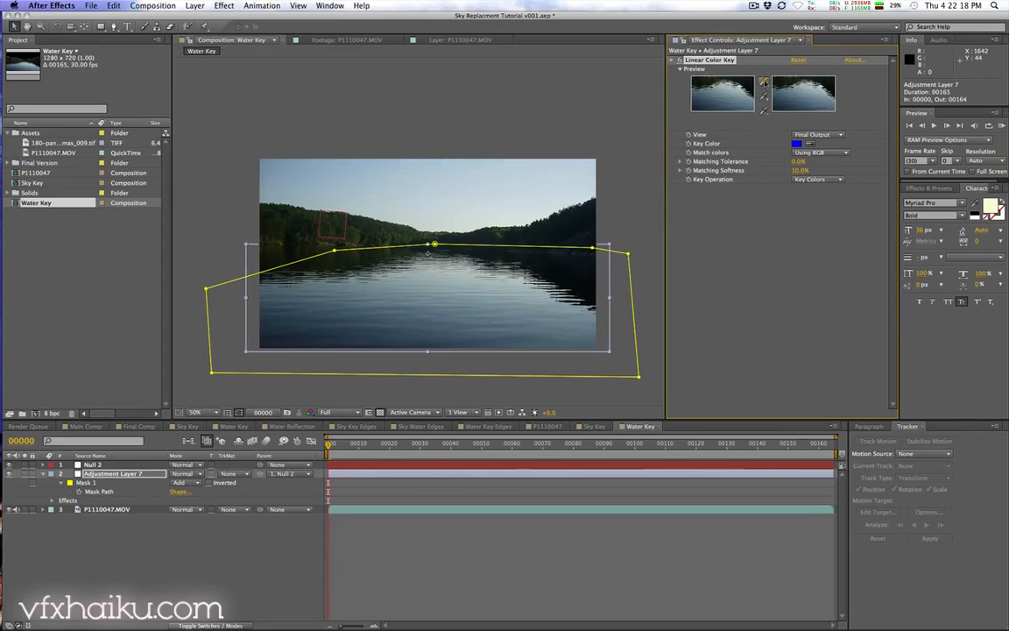
left_click(763, 80)
left_click(404, 292)
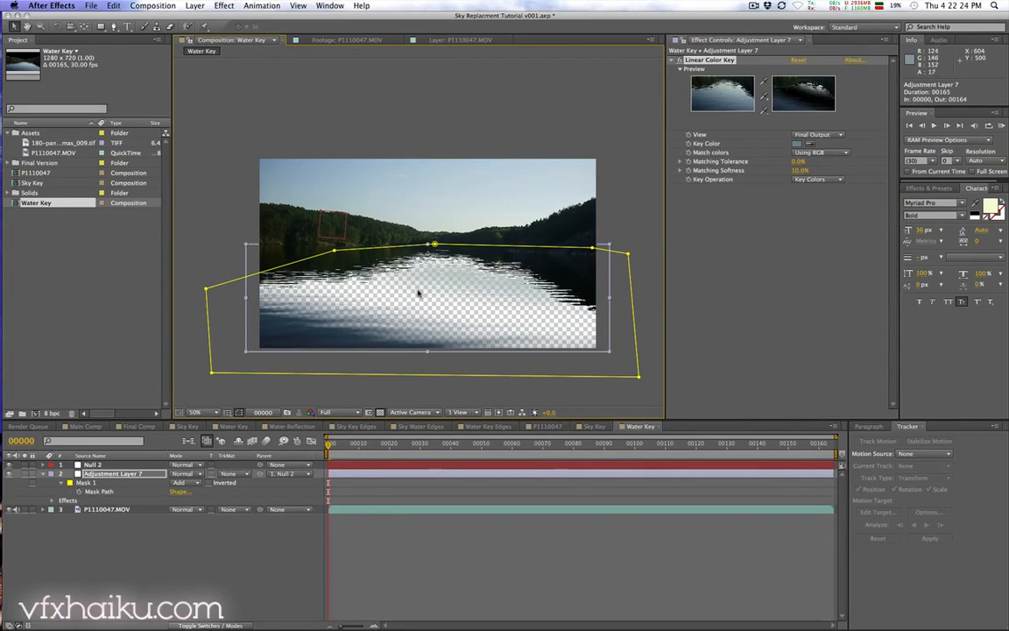
Step: Refine the water key by adding and subtracting sampled colours with the Linear Color Key eyedroppers
left_click(764, 97)
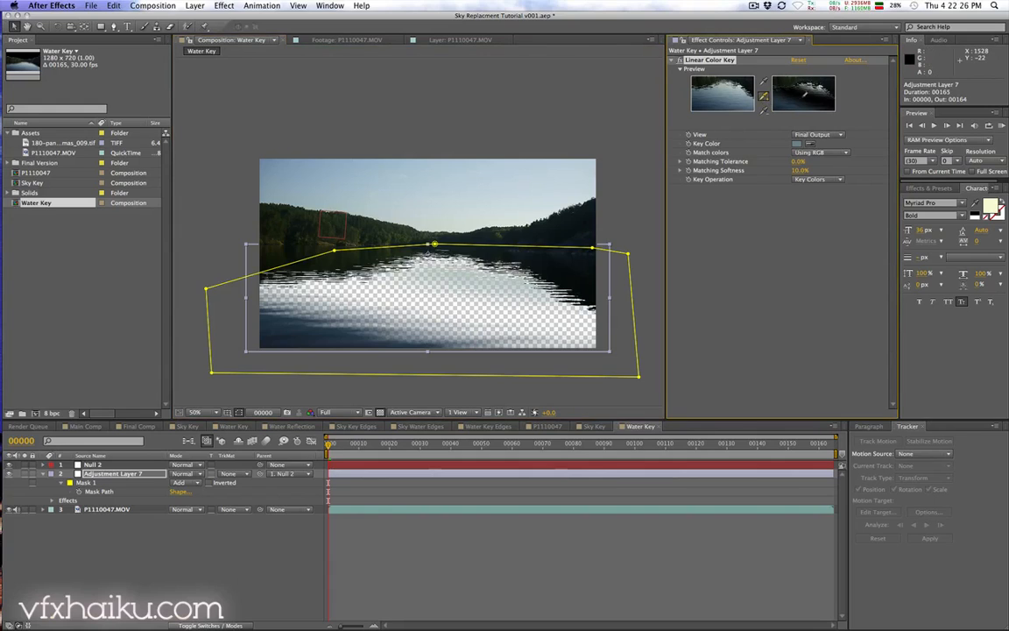
left_click_drag(812, 90, 816, 88)
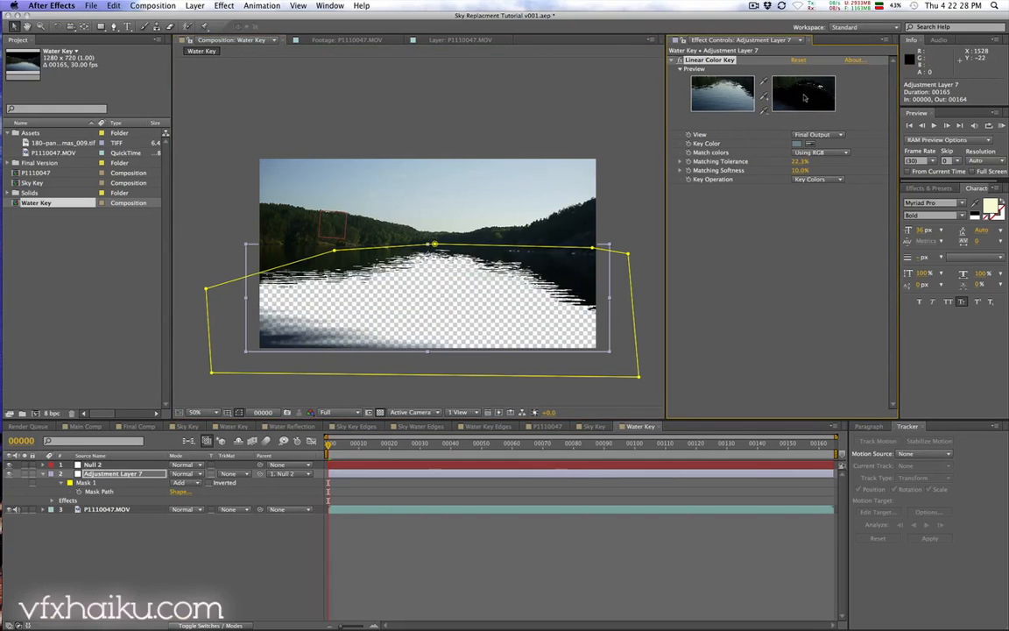
left_click(716, 95)
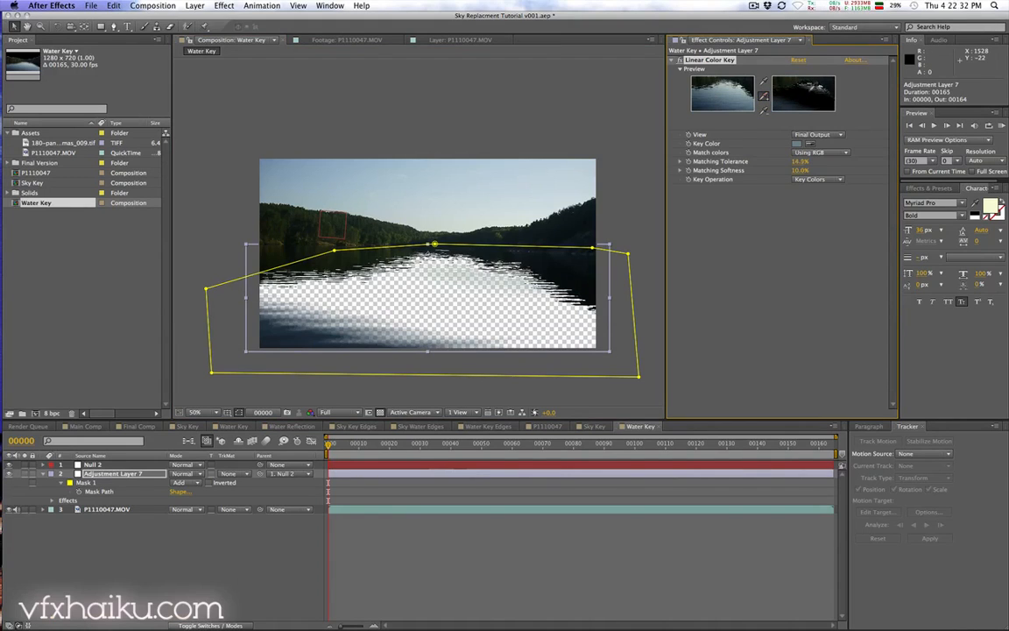
left_click(727, 88)
left_click(795, 90)
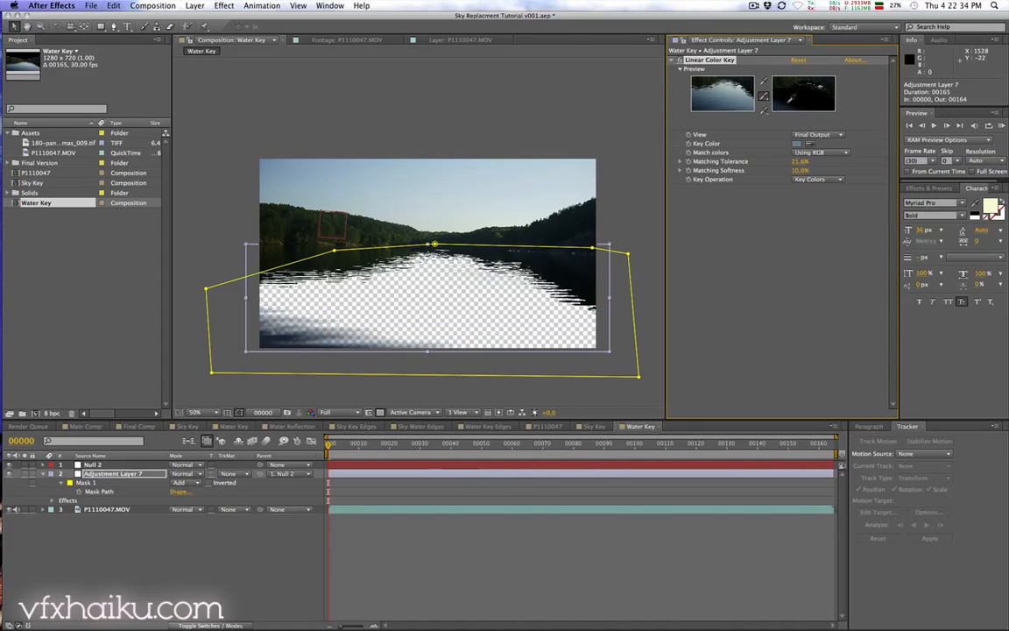
key("super+z")
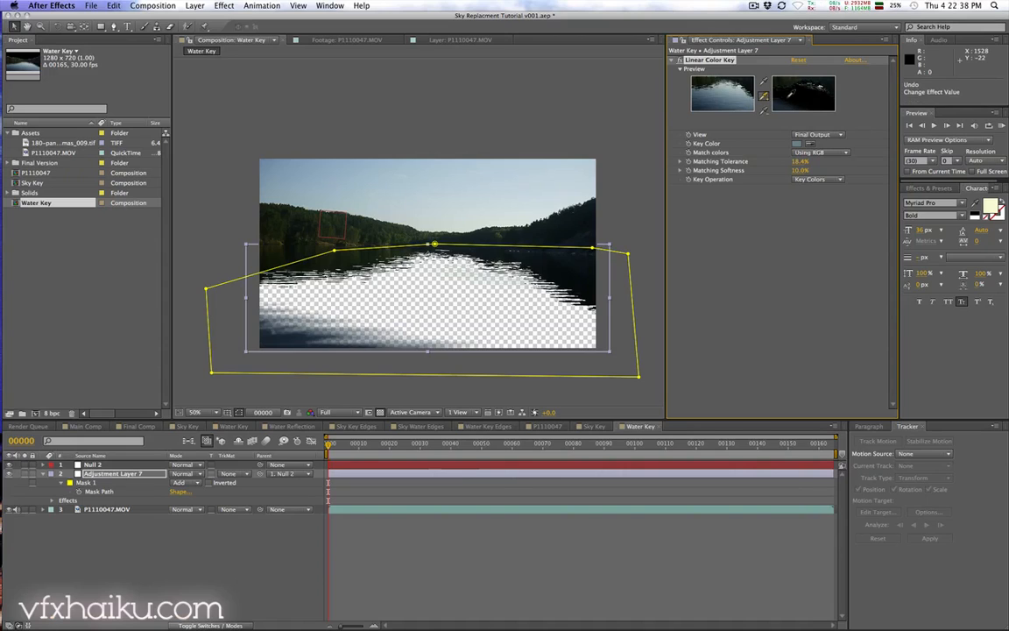
left_click(709, 86)
left_click(426, 307)
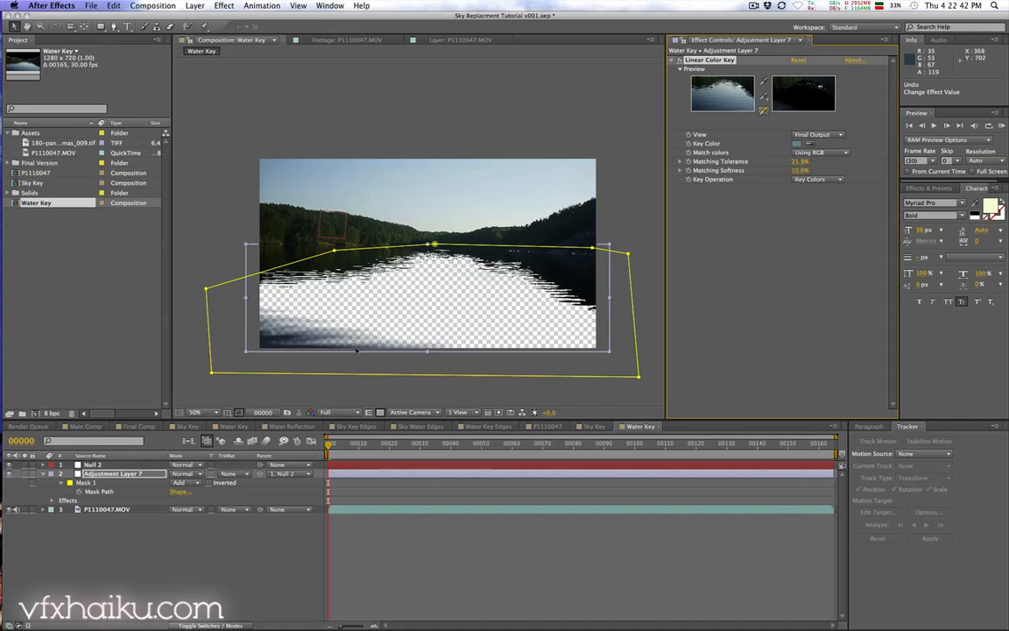
left_click_drag(328, 443, 395, 448)
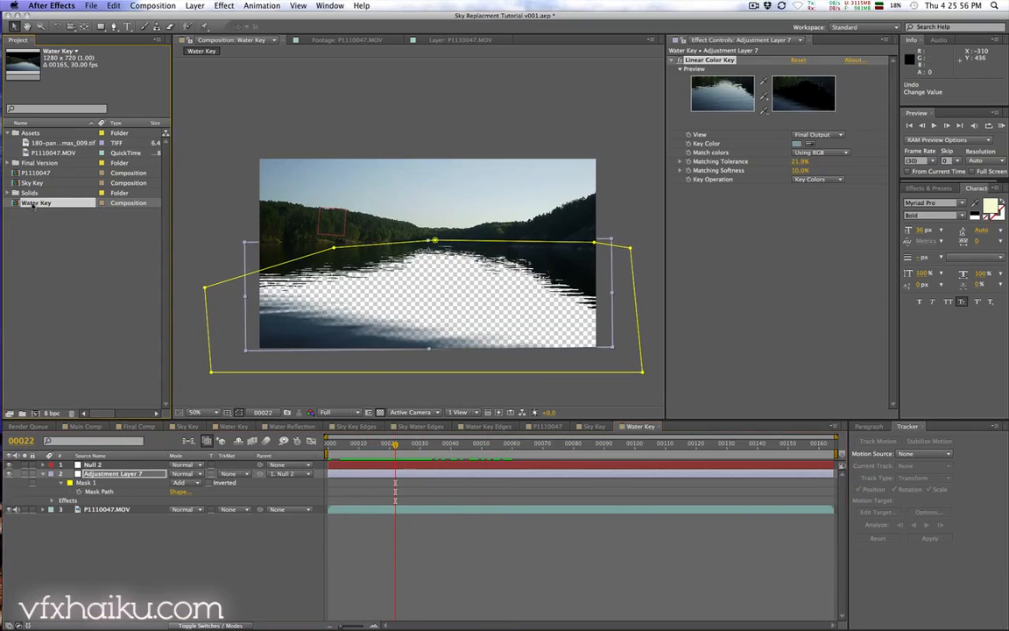
Step: Nest the Water Key composition into a new composition and rename it Water Reflection
left_click_drag(36, 412, 35, 413)
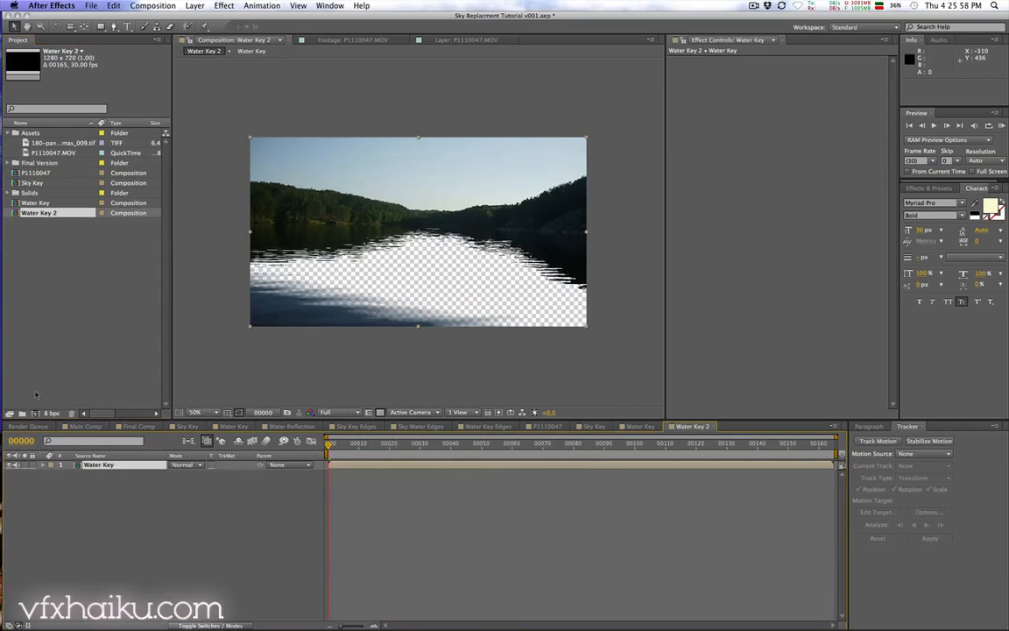
key("Return")
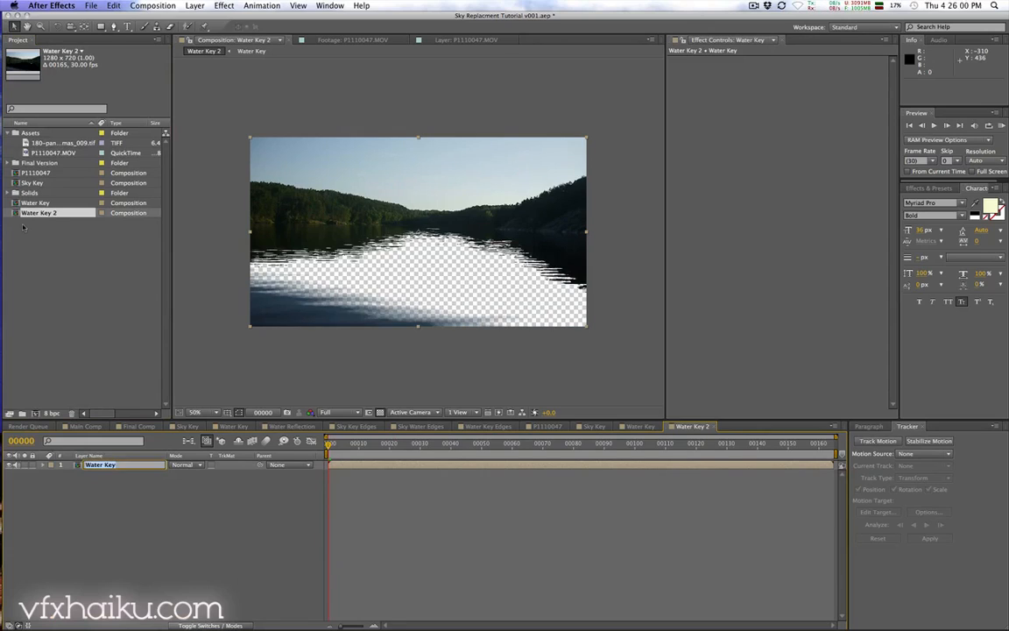
left_click(108, 261)
left_click(39, 212)
key("Return")
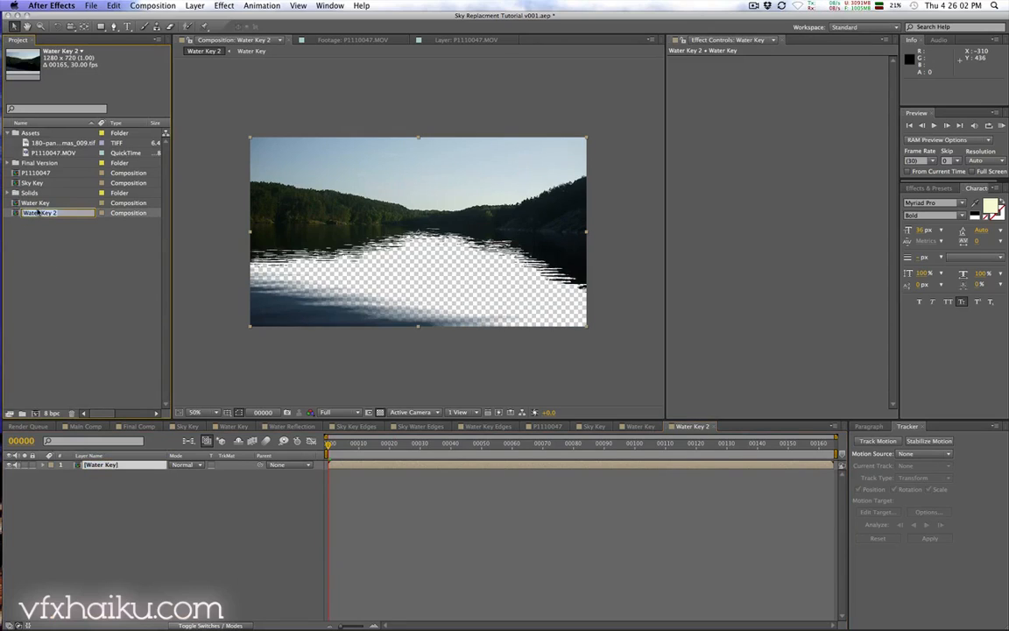
type("Water Reflection")
key("Return")
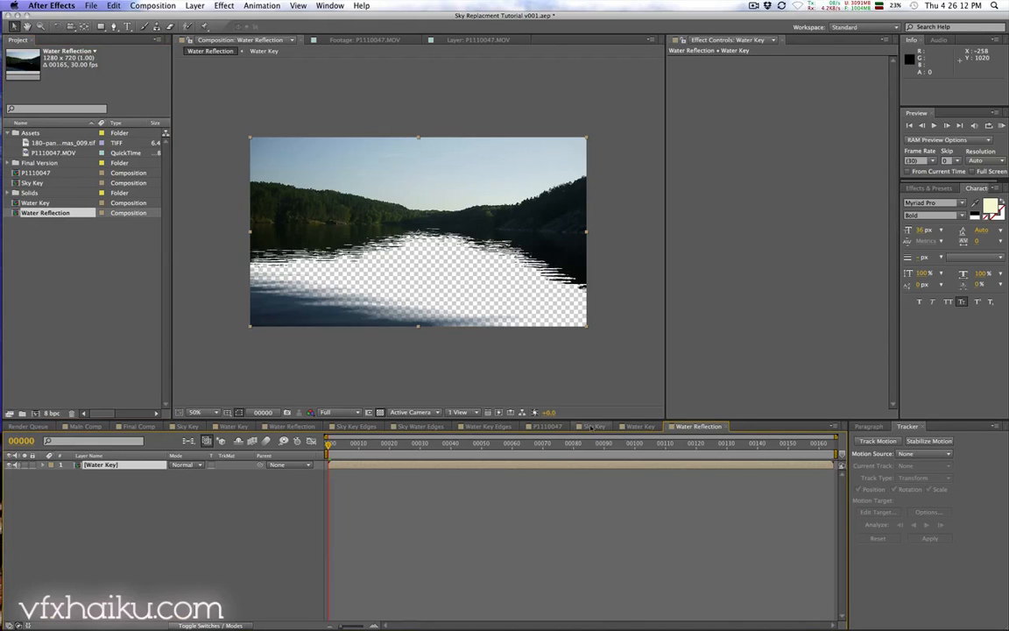
Step: Copy the panorama sky layer from the P1110047 composition and paste it into Water Reflection
left_click(547, 427)
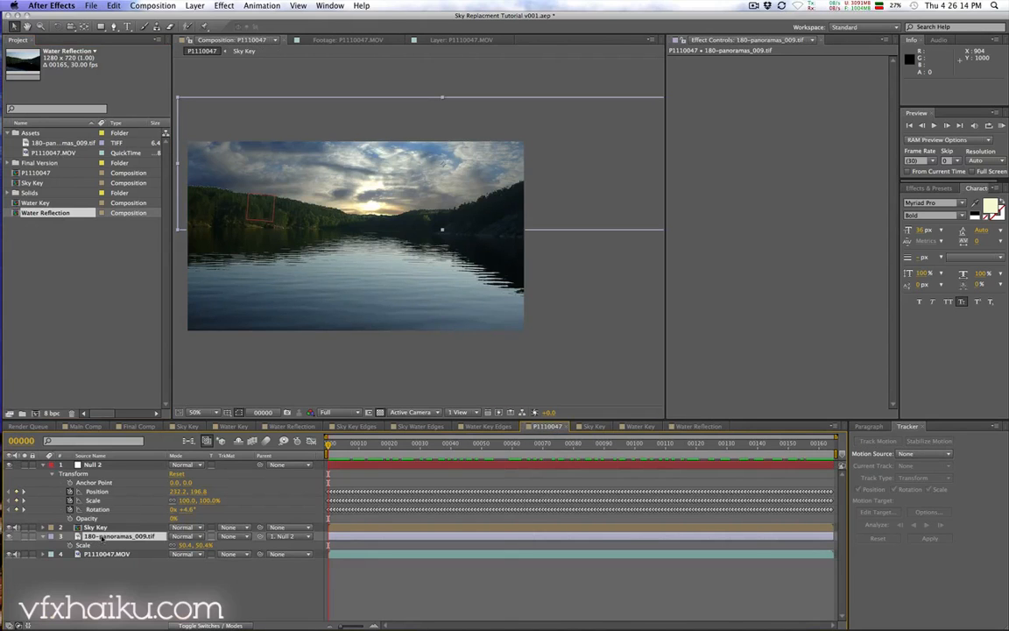
left_click(101, 536)
key("ctrl+c")
left_click(689, 427)
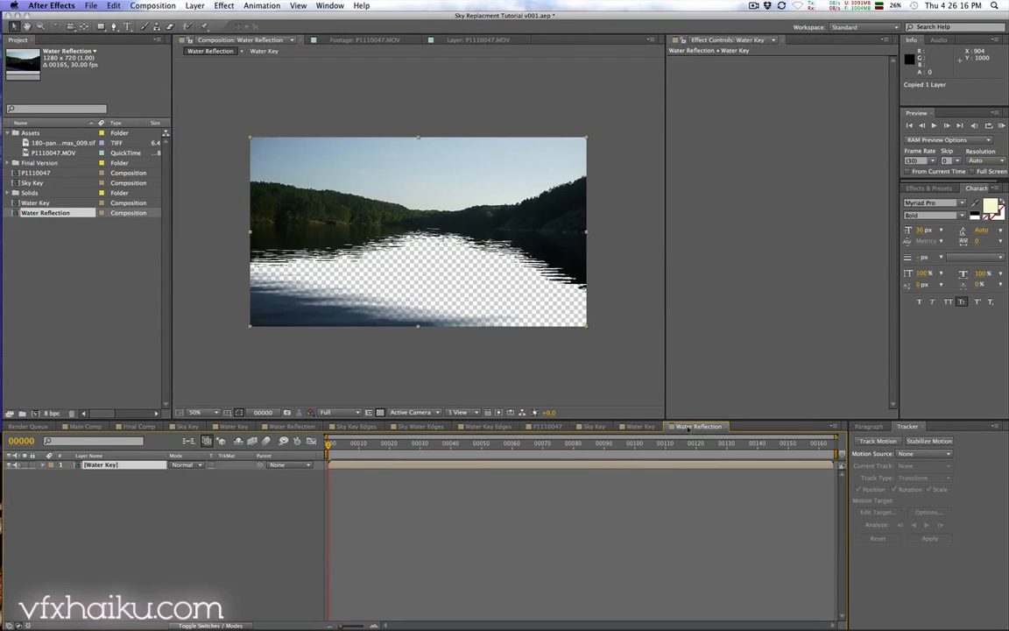
key("ctrl+v")
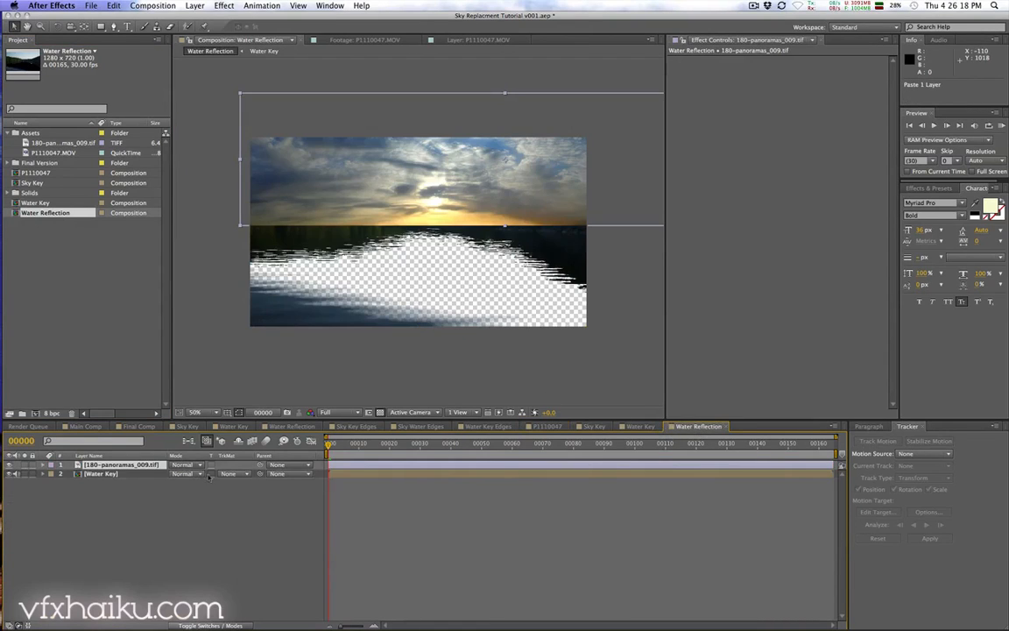
Step: Flip the pasted panorama vertically by setting its vertical scale to -50.4%
key("s")
left_click(205, 473)
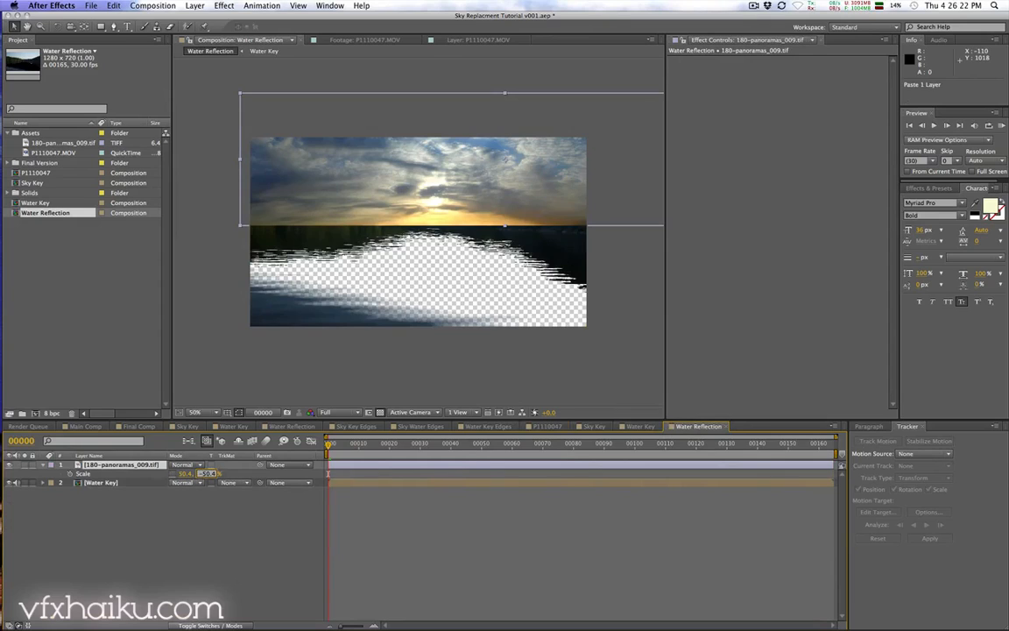
type("-50.4")
key("Return")
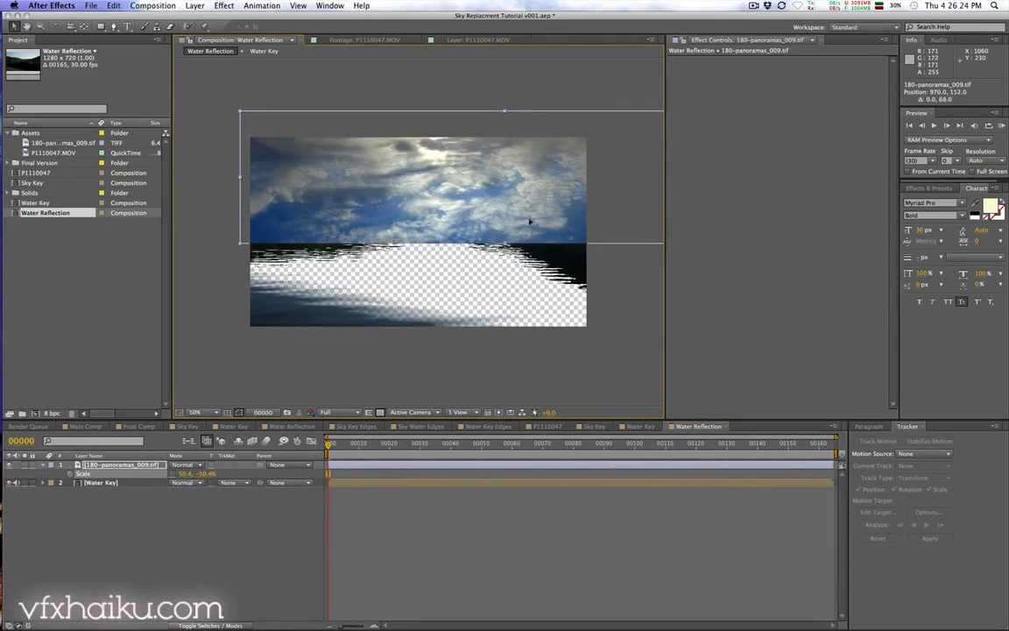
Step: Move the flipped panorama down so it mirrors below the horizon, previewing it beneath the Water Key layer
left_click_drag(529, 220, 521, 316)
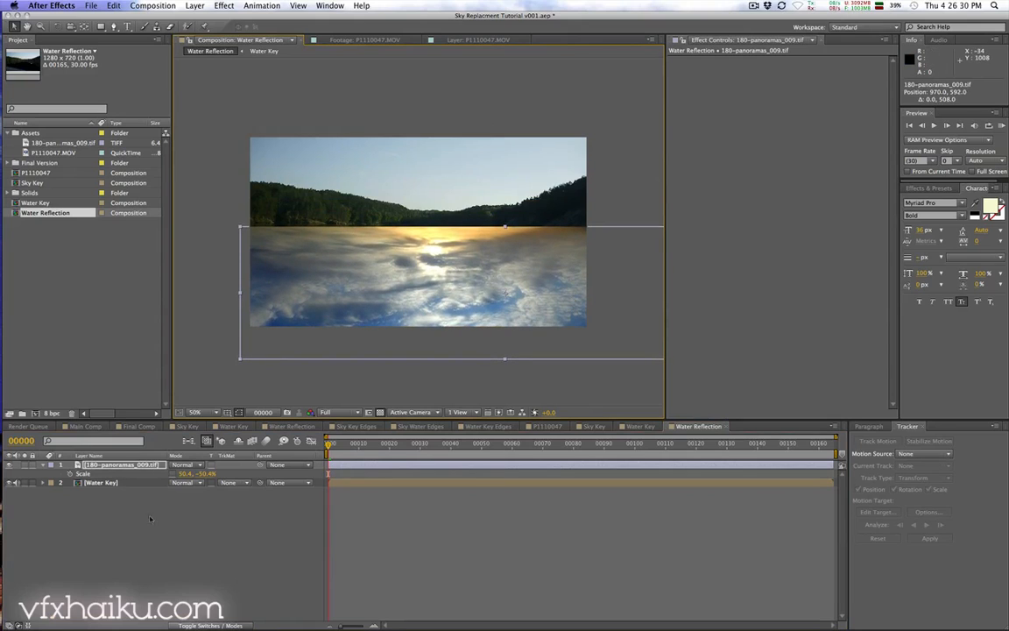
left_click_drag(118, 464, 113, 490)
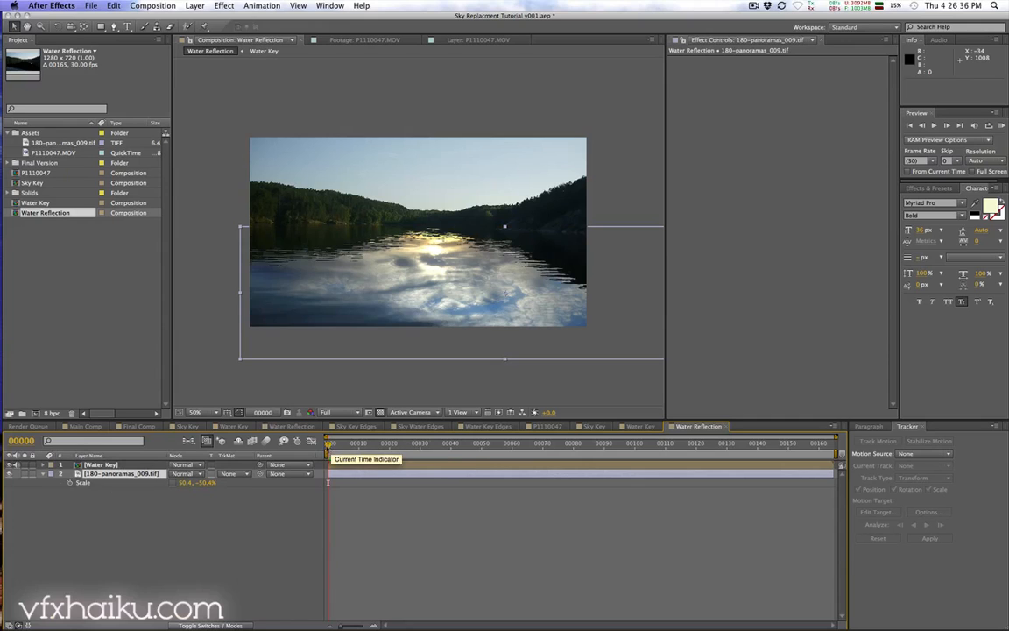
key("KP_0")
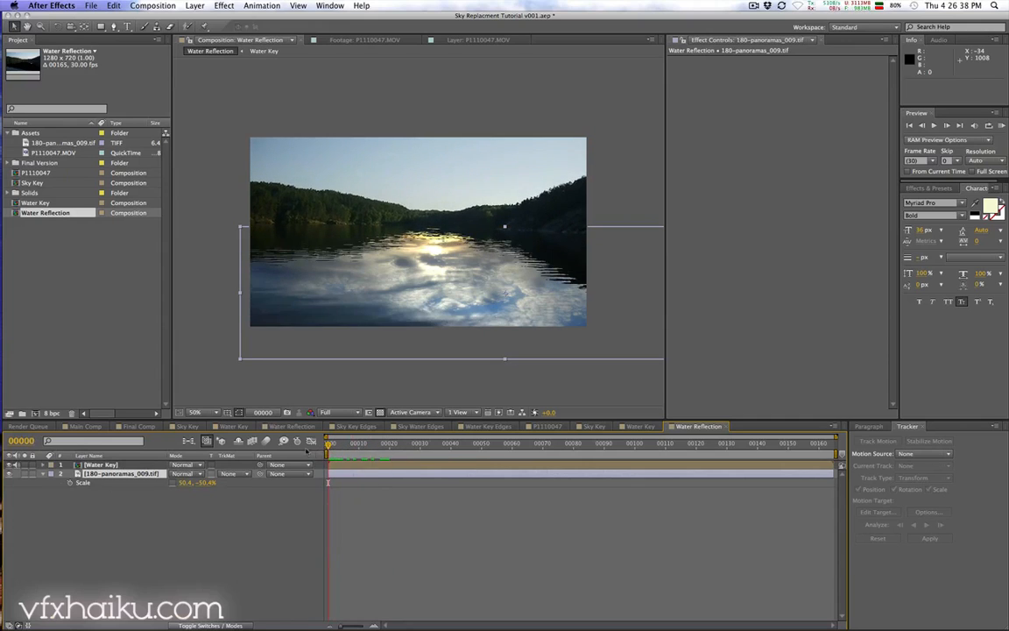
left_click_drag(107, 471, 115, 448)
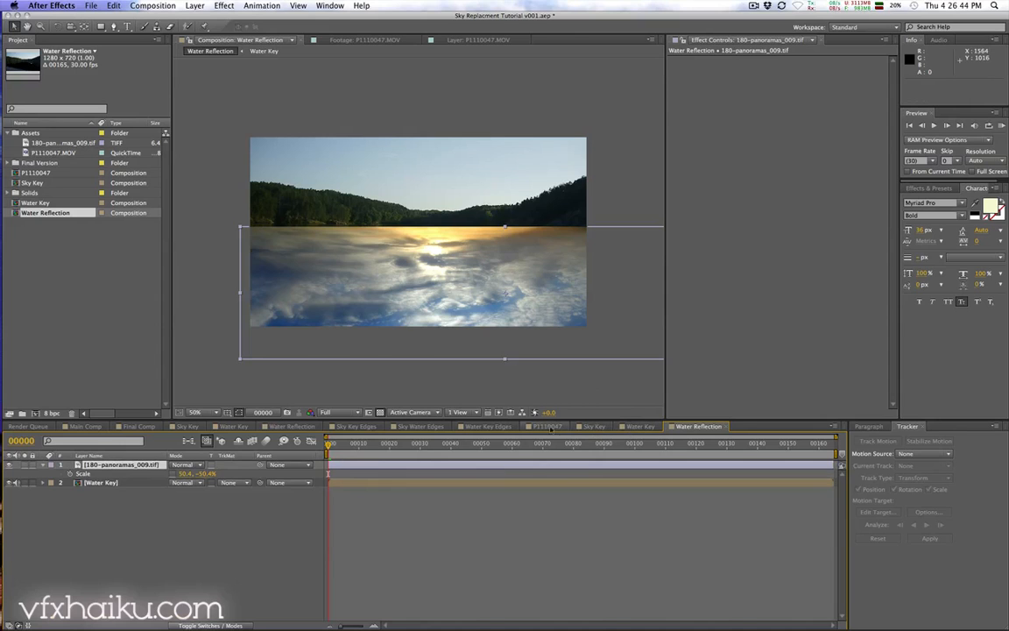
Step: Copy the Null 2 layer from the P1110047 composition and paste it into the Water Reflection composition
left_click(548, 426)
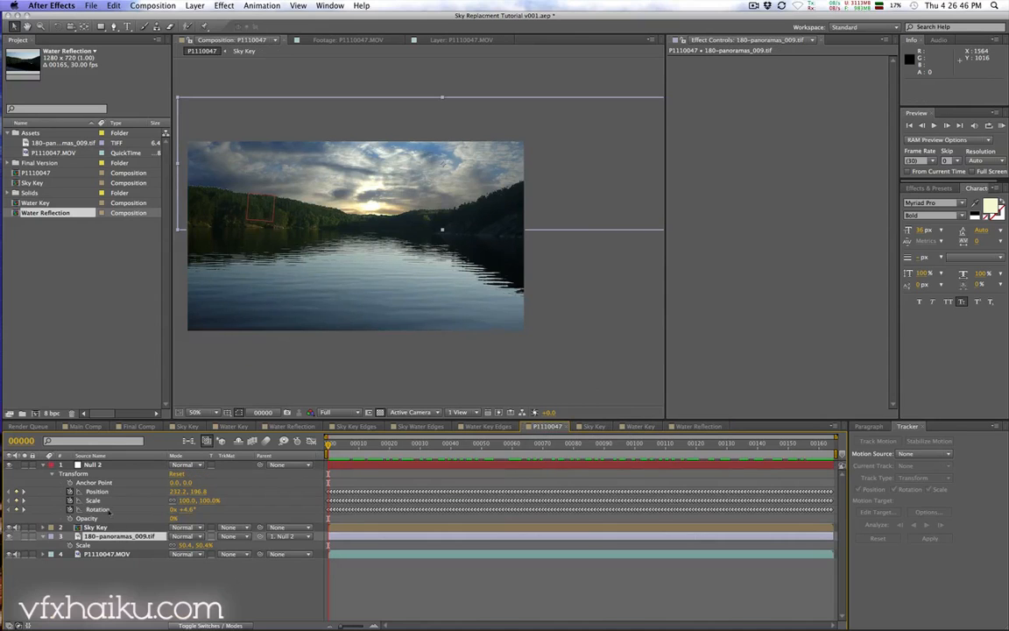
left_click(131, 464)
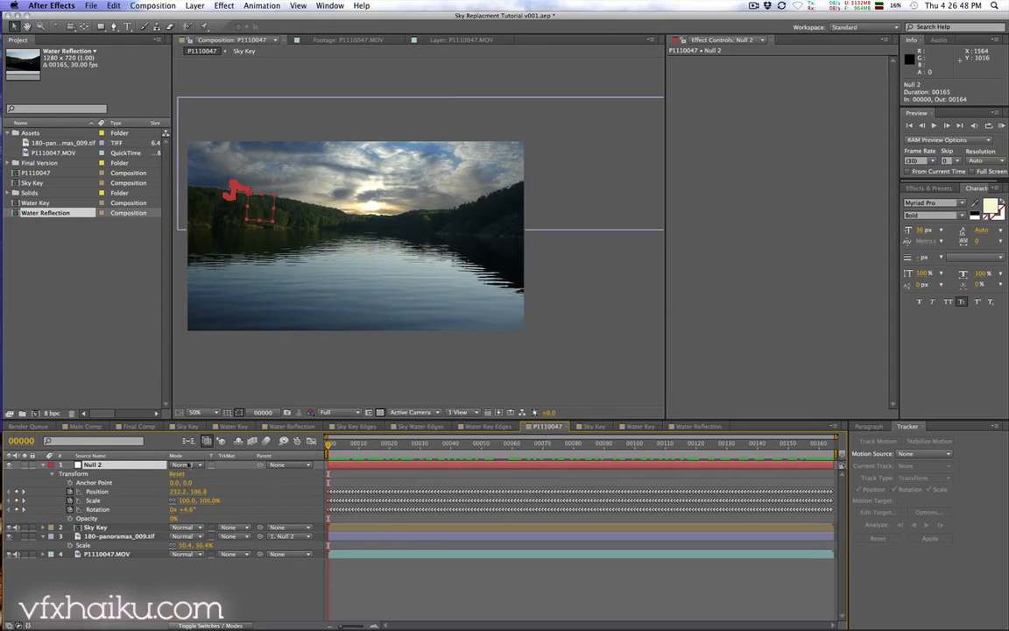
key("super+c")
left_click(701, 428)
key("super+v")
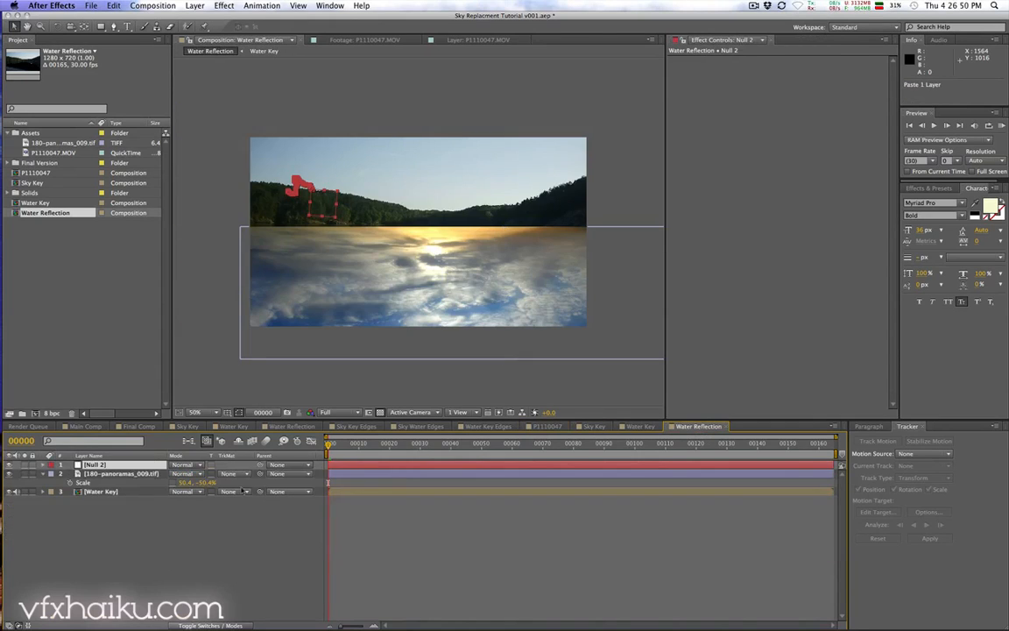
Step: Parent the flipped panorama layer to Null 2
left_click(280, 473)
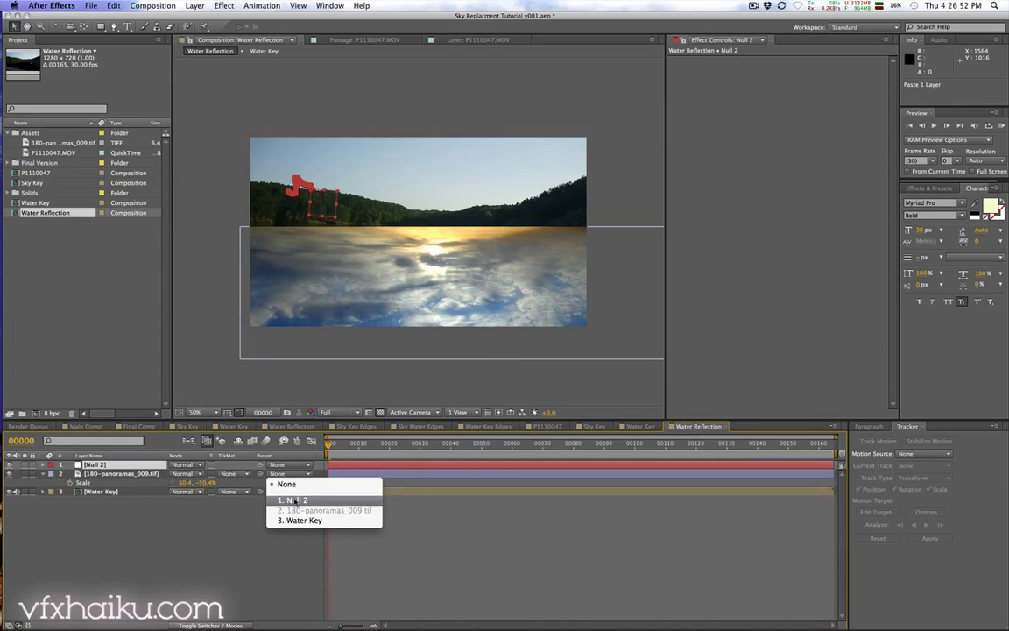
left_click(288, 499)
left_click_drag(346, 445, 281, 443)
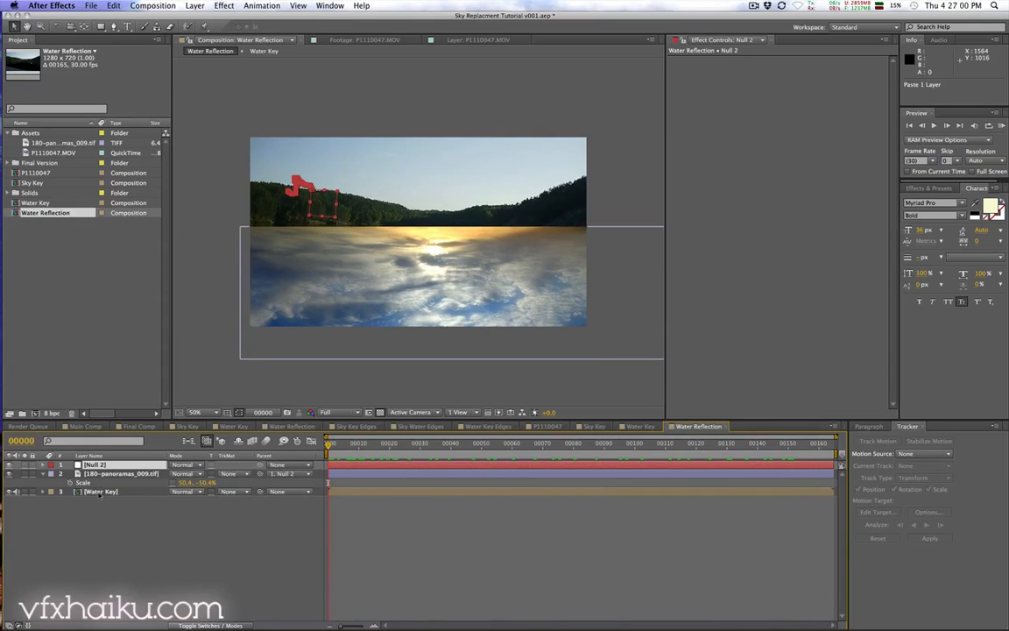
Step: Move Water Key above the panorama and set the panorama's track matte to Alpha Inverted Matte "[Water Key]"
left_click(103, 492)
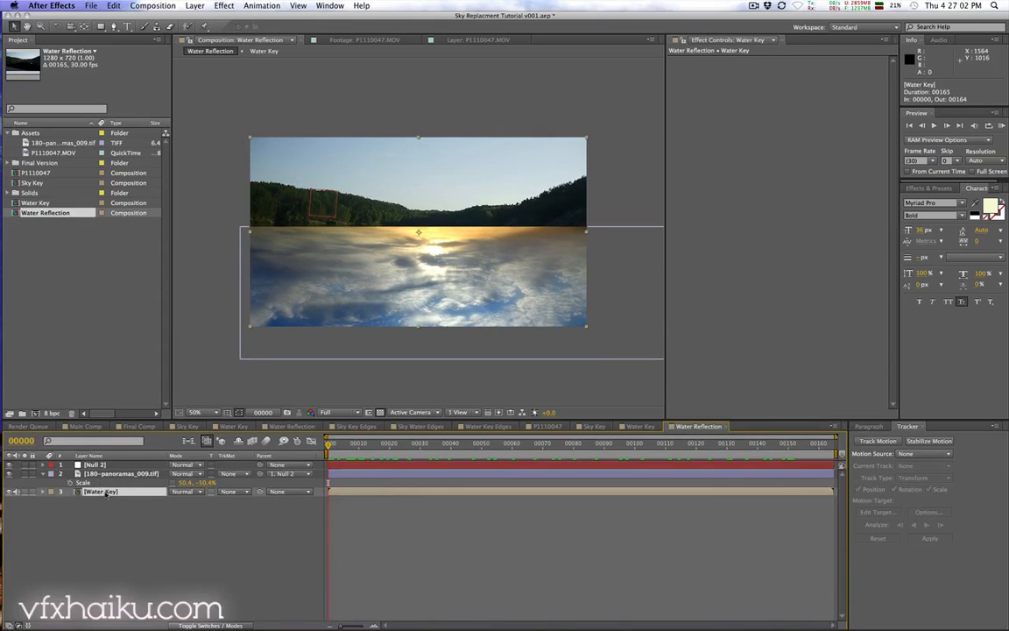
left_click_drag(116, 493, 116, 471)
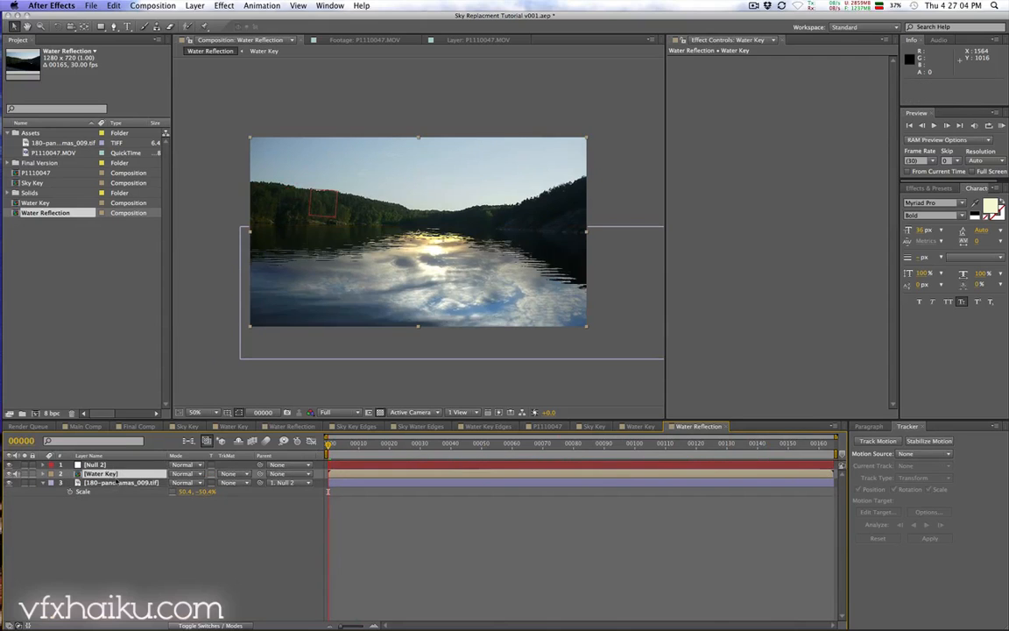
left_click(114, 483)
left_click(230, 483)
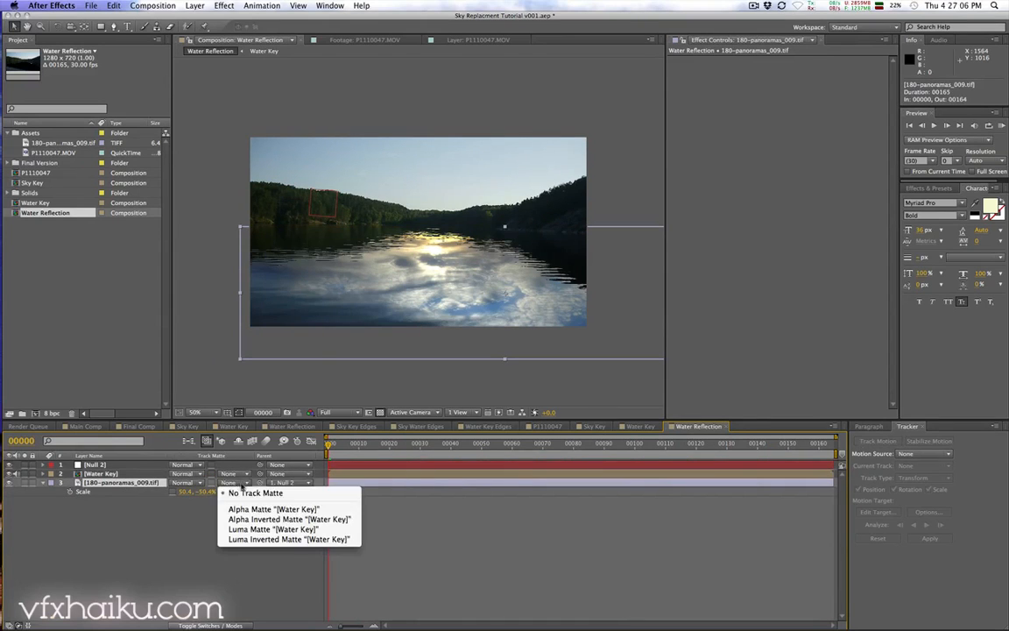
left_click(255, 512)
left_click(230, 483)
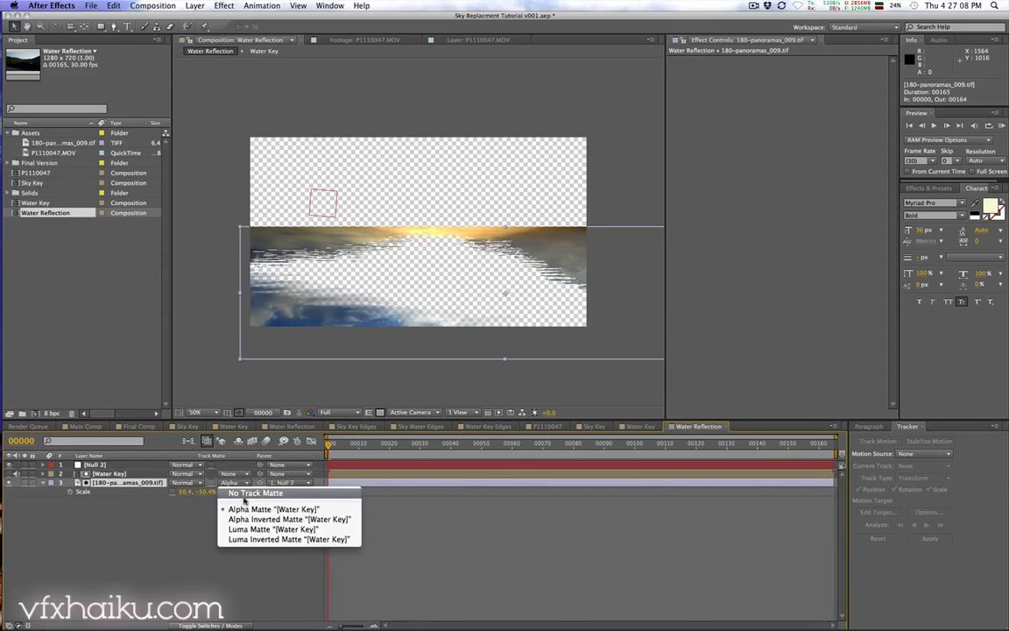
left_click(242, 520)
left_click(118, 474)
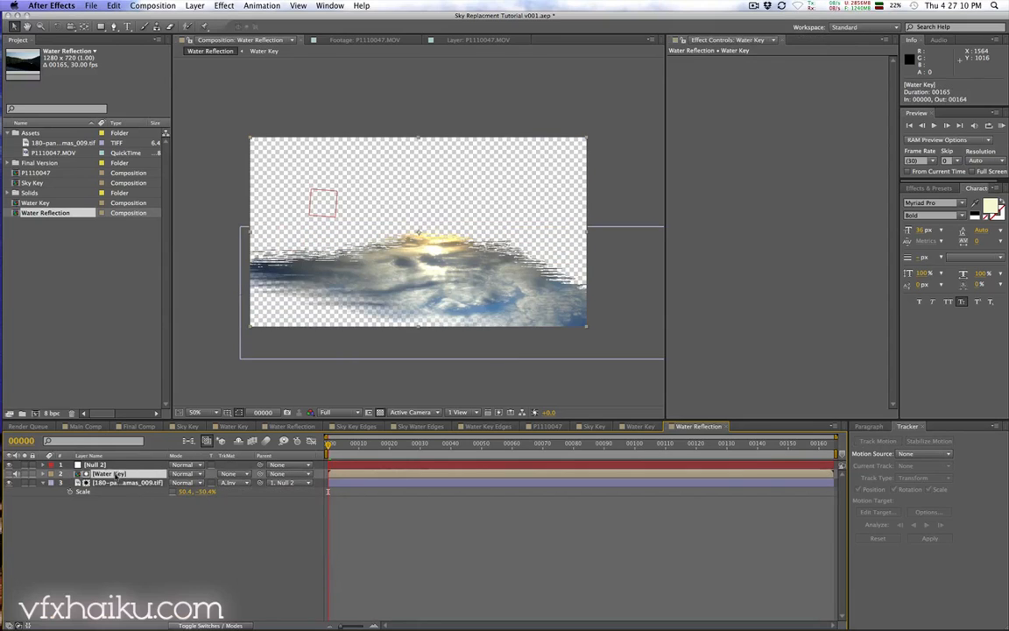
Step: Play and scrub through the Water Reflection composition to check the matted reflection
key("space")
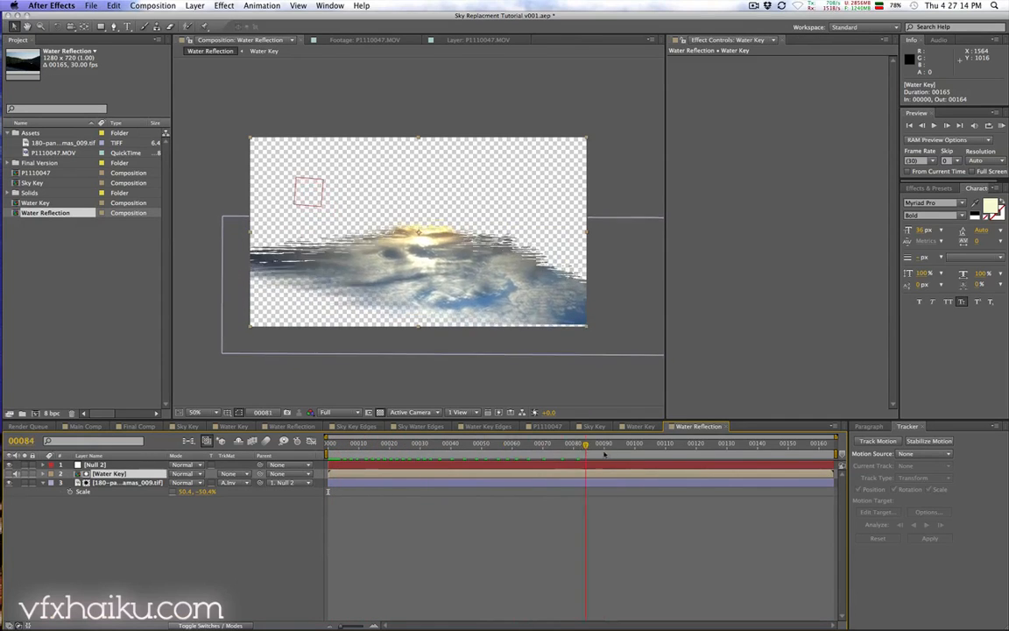
left_click_drag(715, 454, 350, 454)
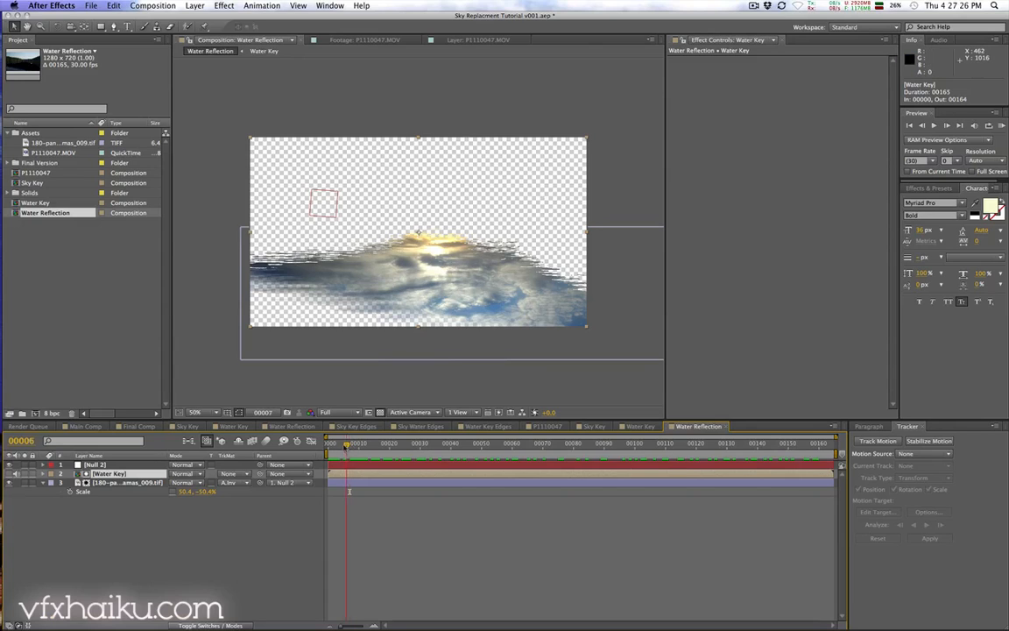
left_click_drag(350, 444, 393, 447)
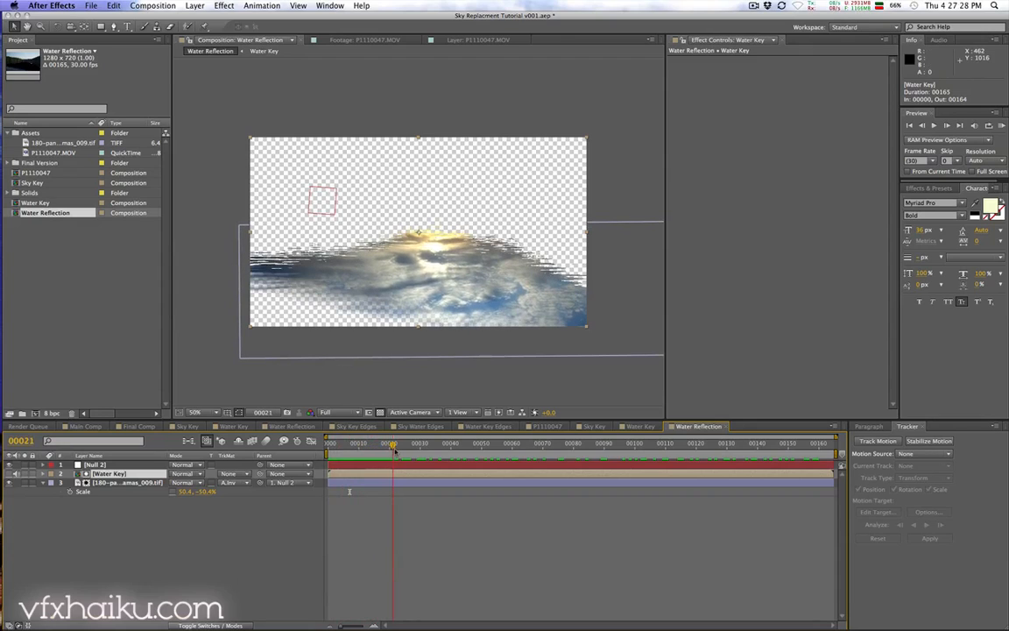
Step: Add the Water Reflection composition into P1110047 above Sky Key and set its blend mode to Overlay
left_click(553, 428)
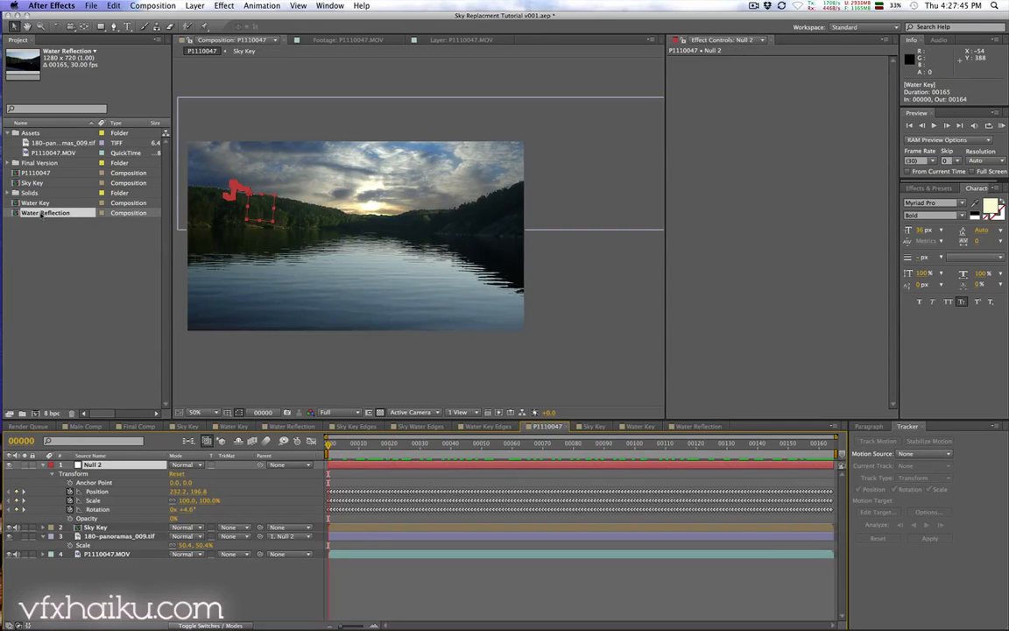
left_click_drag(41, 215, 126, 527)
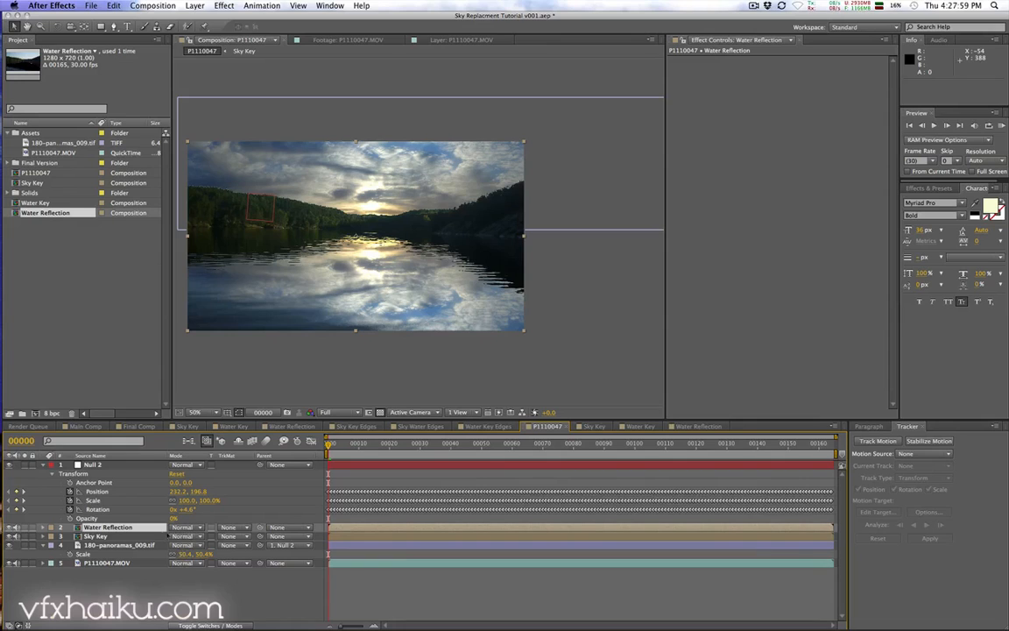
left_click(184, 526)
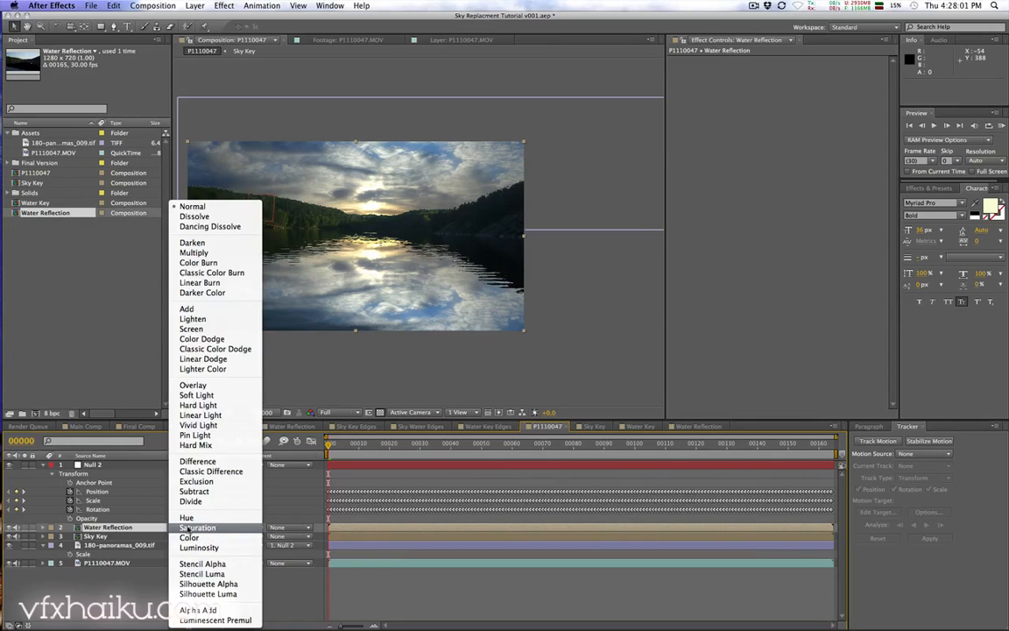
left_click(221, 385)
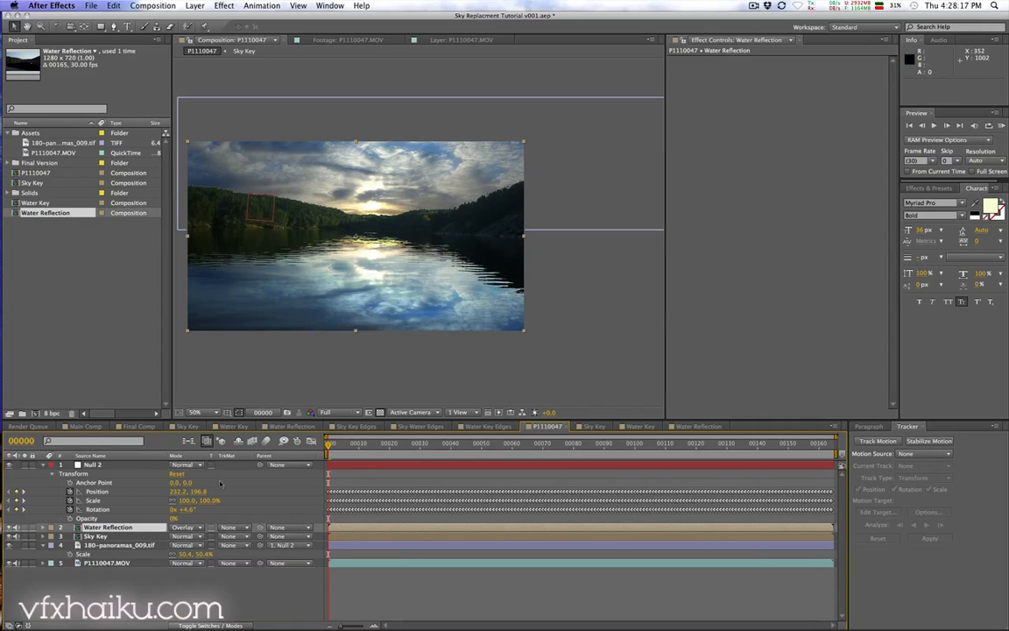
Step: Apply an Exposure effect to the sky panorama layer and set its Gamma Correction to 1.60
left_click(127, 546)
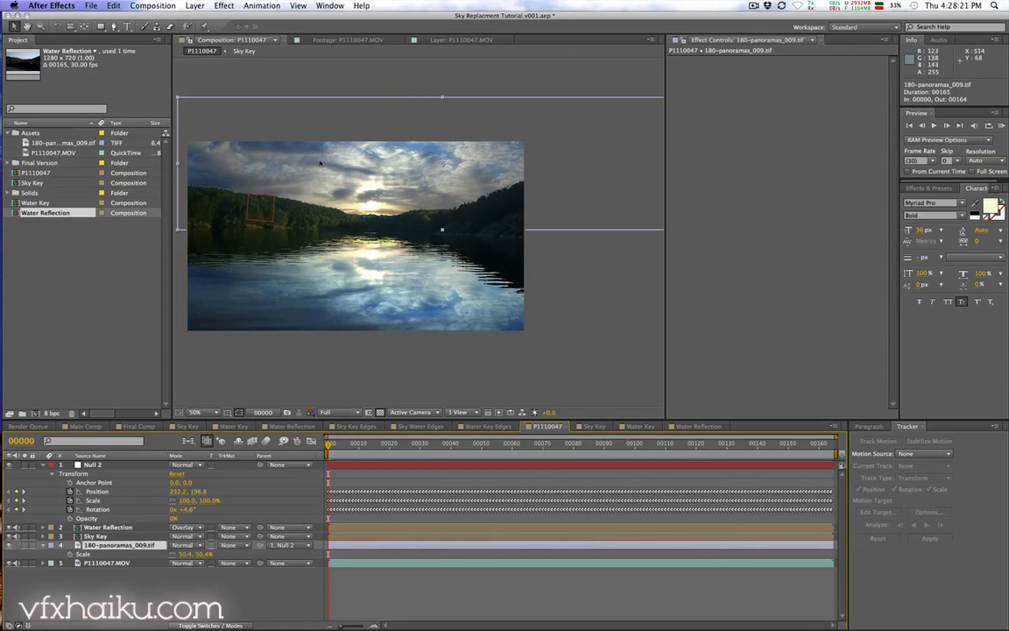
left_click(221, 6)
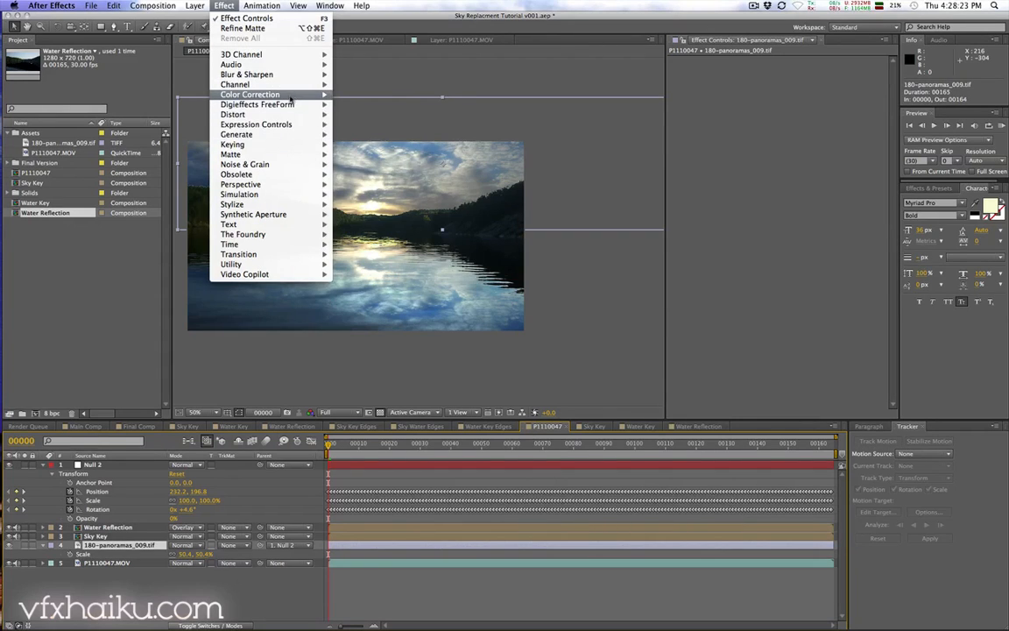
mouse_move(290, 96)
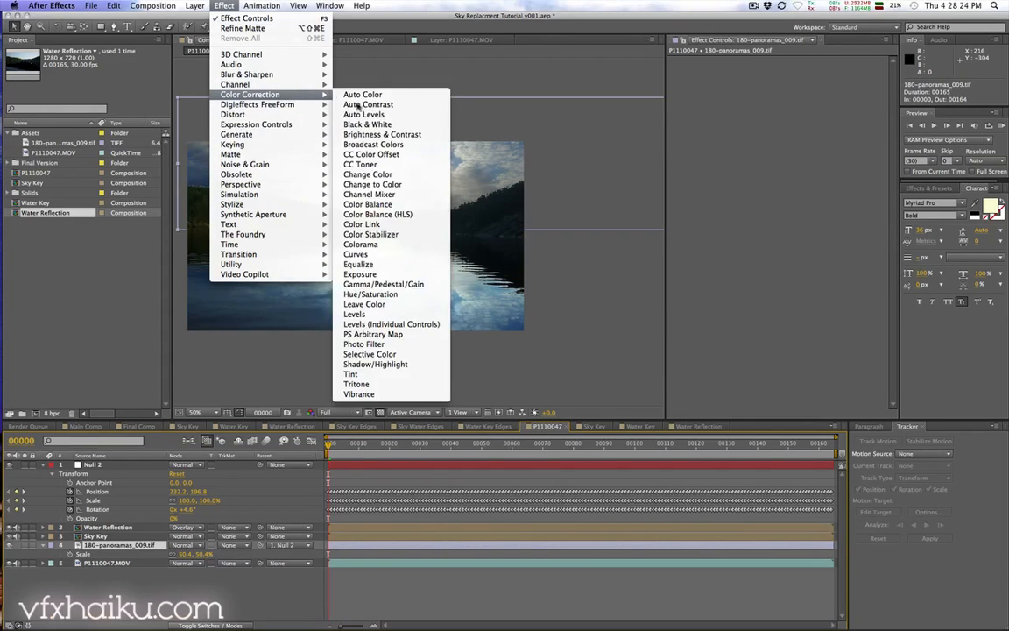
left_click(402, 276)
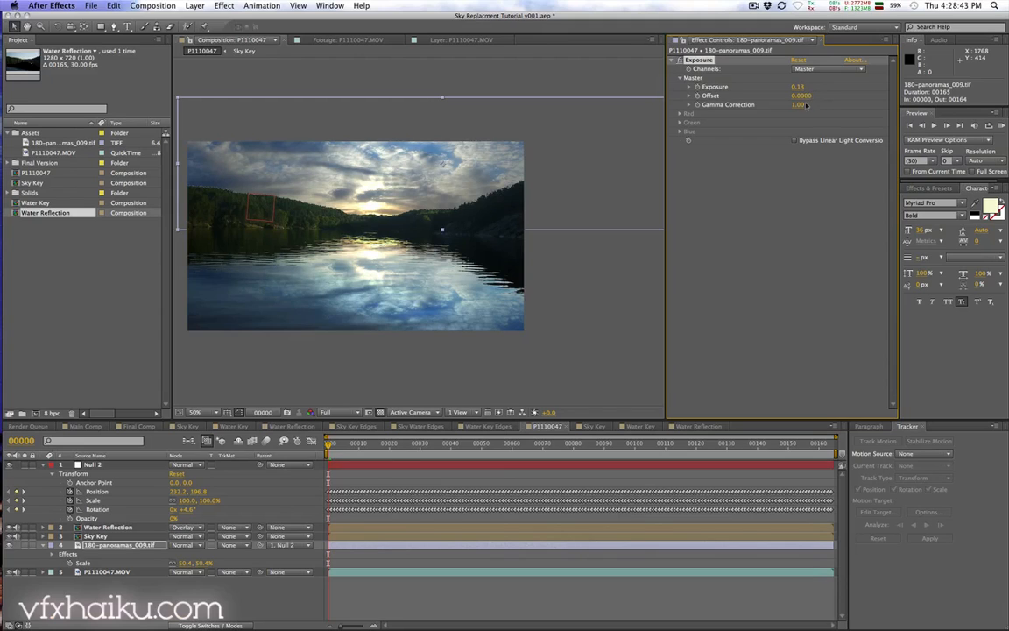
left_click_drag(798, 105, 825, 105)
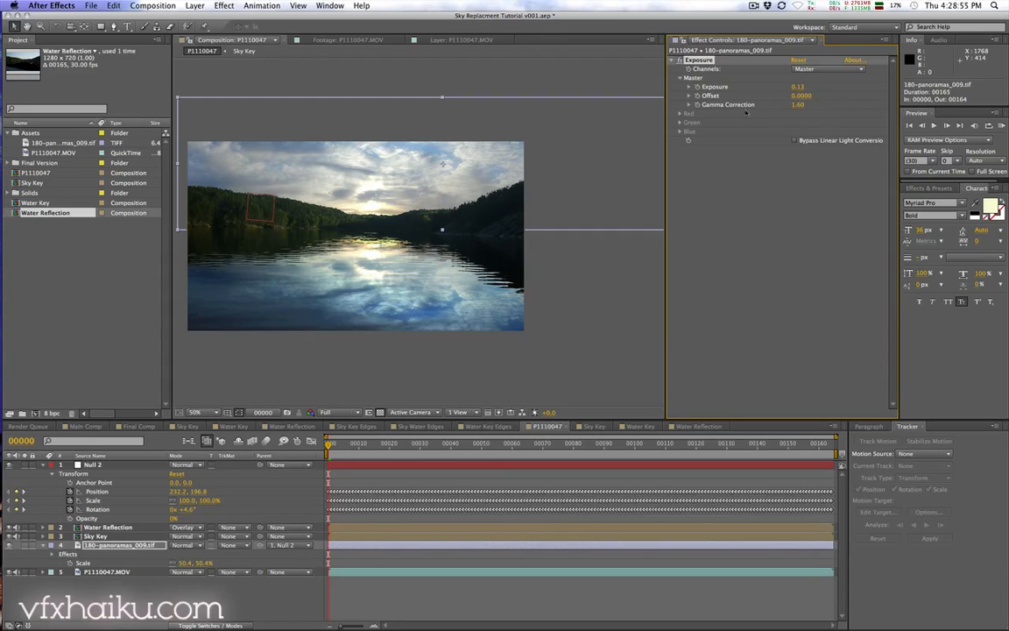
Step: Inspect the replaced sky closely along the treeline edge
scroll(337, 161, "up", 3)
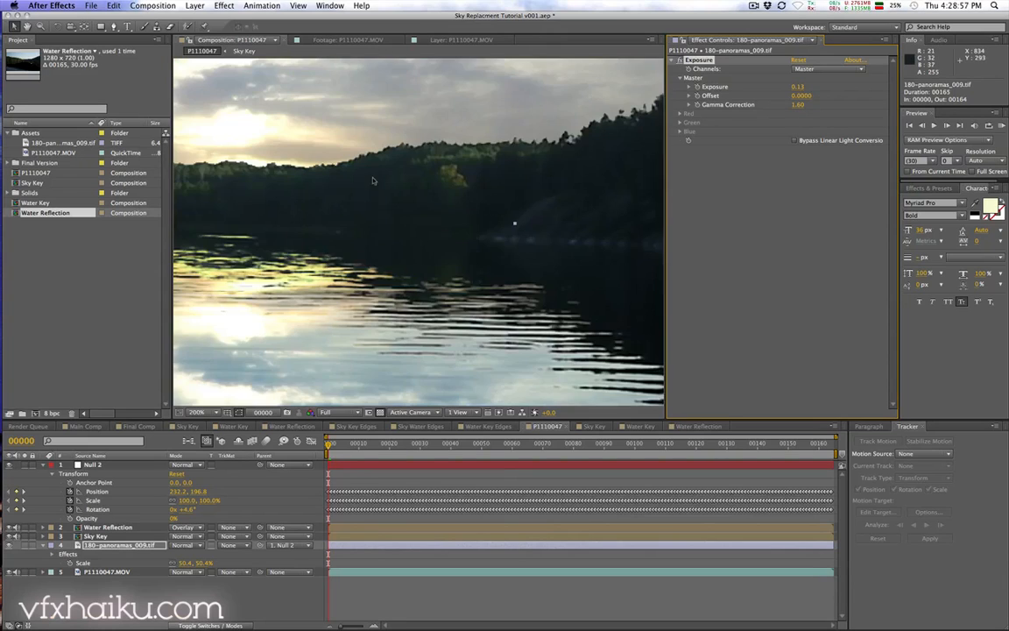
key("space")
left_click_drag(320, 142, 545, 333)
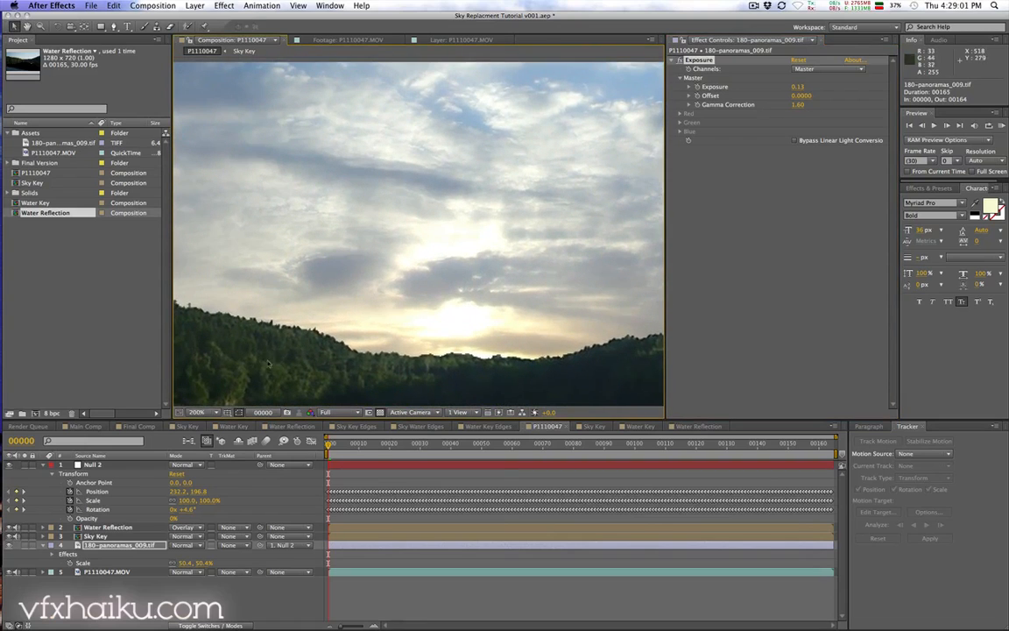
key("space")
left_click_drag(270, 360, 340, 350)
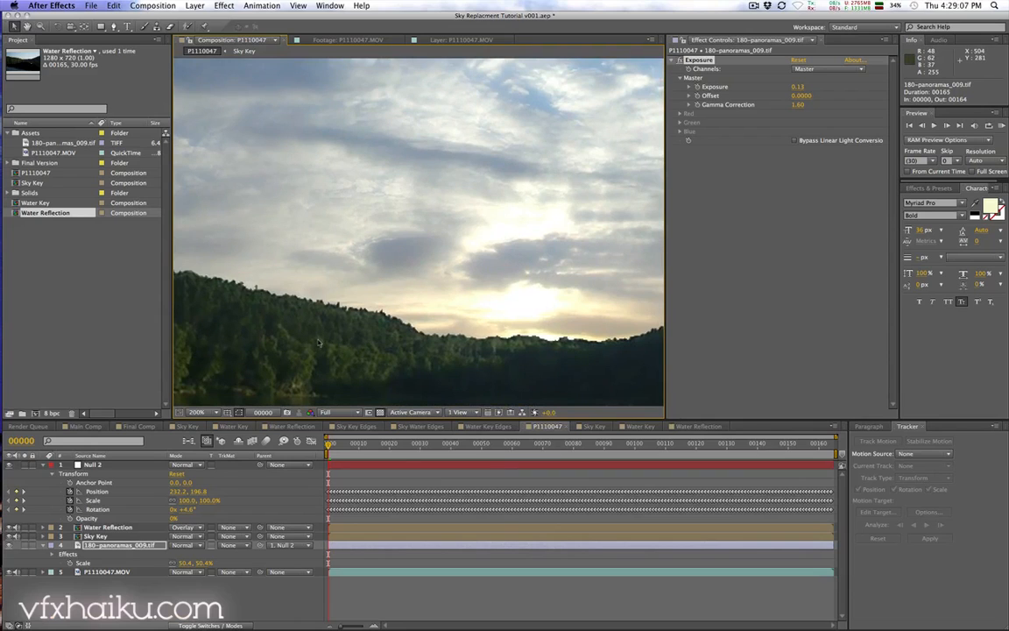
key("space")
left_click_drag(466, 192, 396, 195)
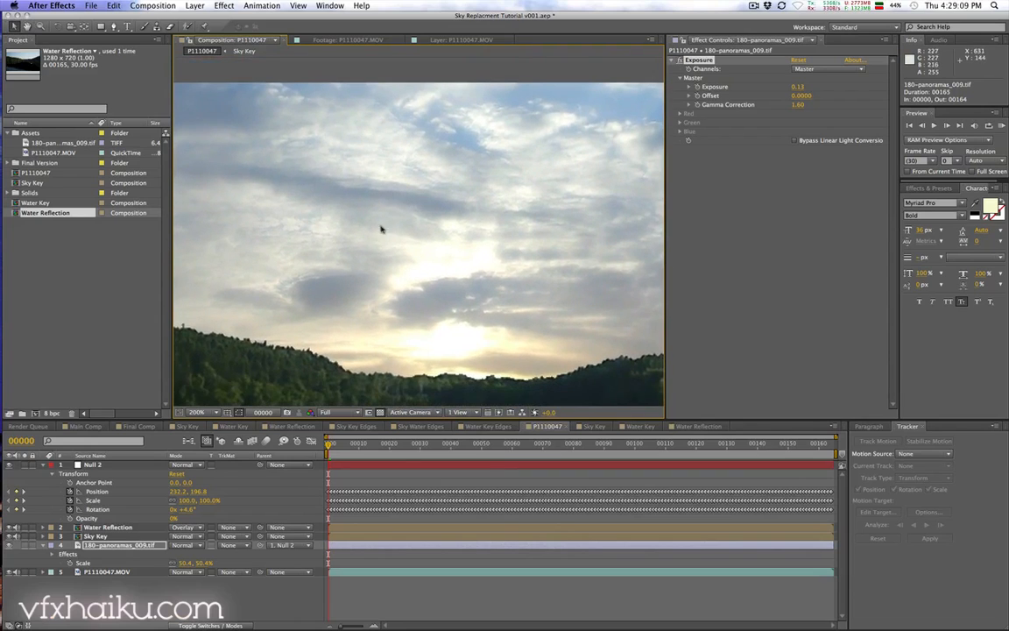
Step: Apply a Fast Blur to the sky panorama layer with a Blurriness of 1.5 and compare it on and off
left_click(225, 6)
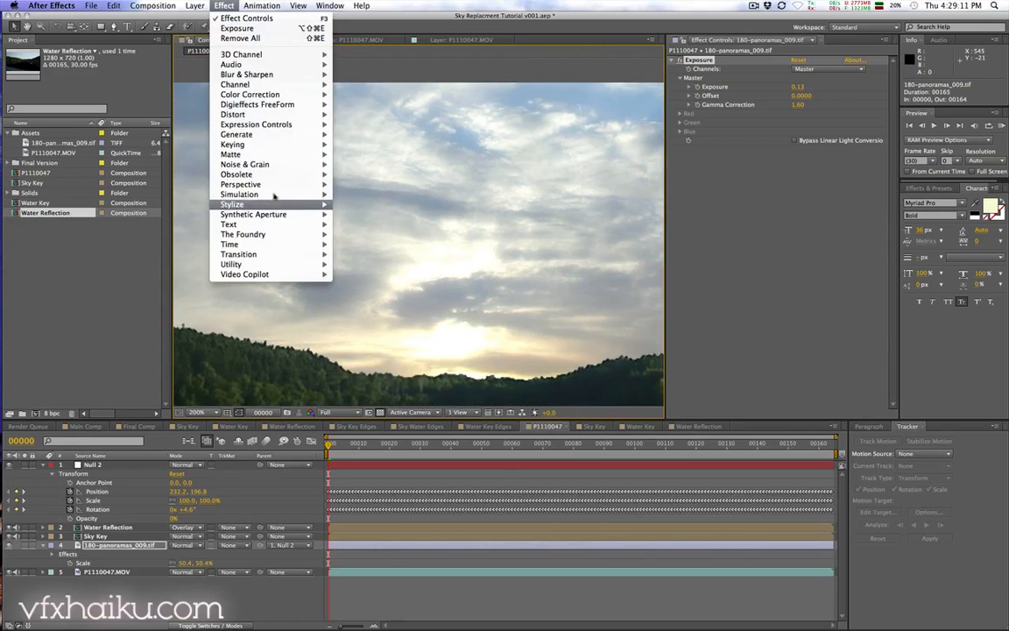
mouse_move(263, 74)
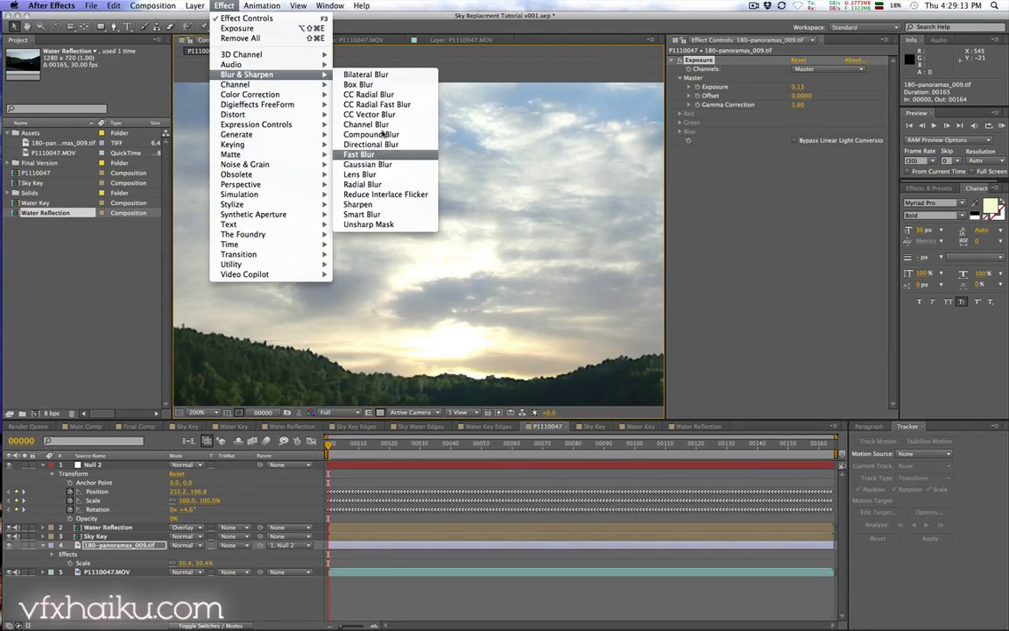
left_click(382, 155)
left_click(798, 159)
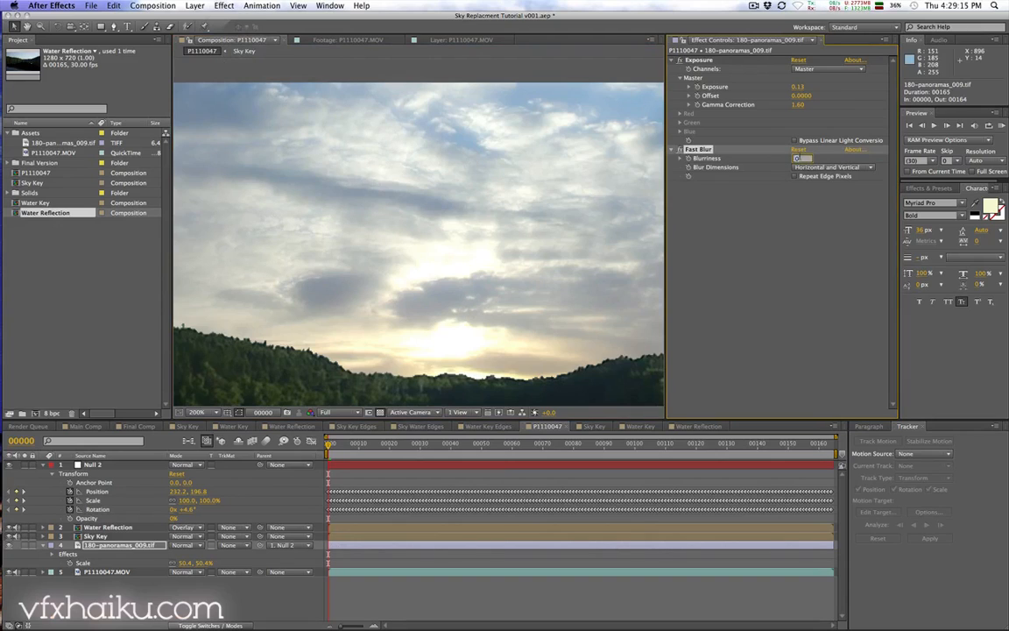
type("1.5")
key("Return")
left_click_drag(524, 270, 440, 245)
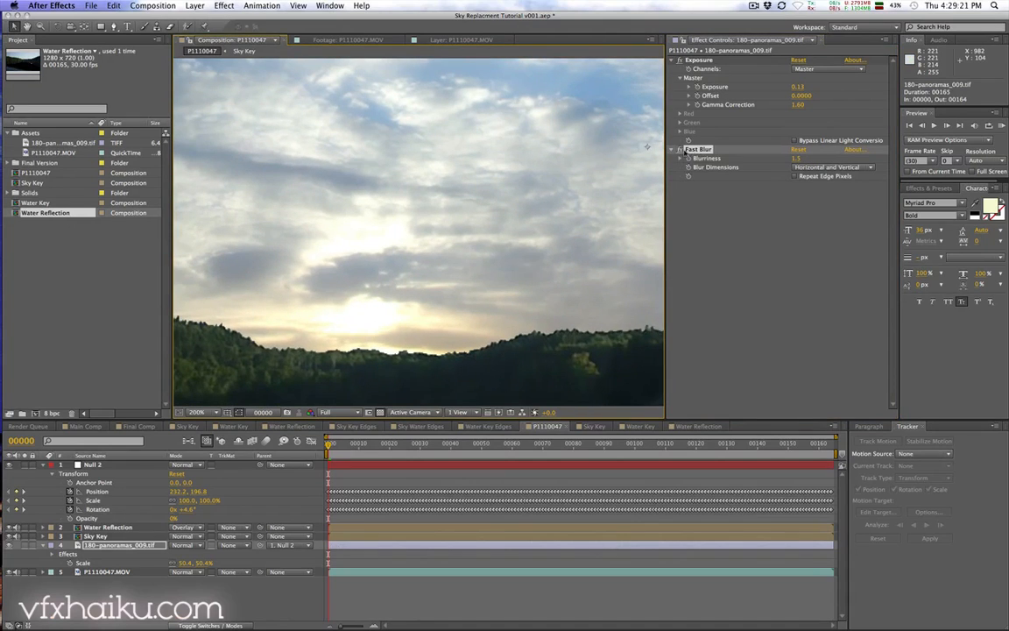
left_click(681, 149)
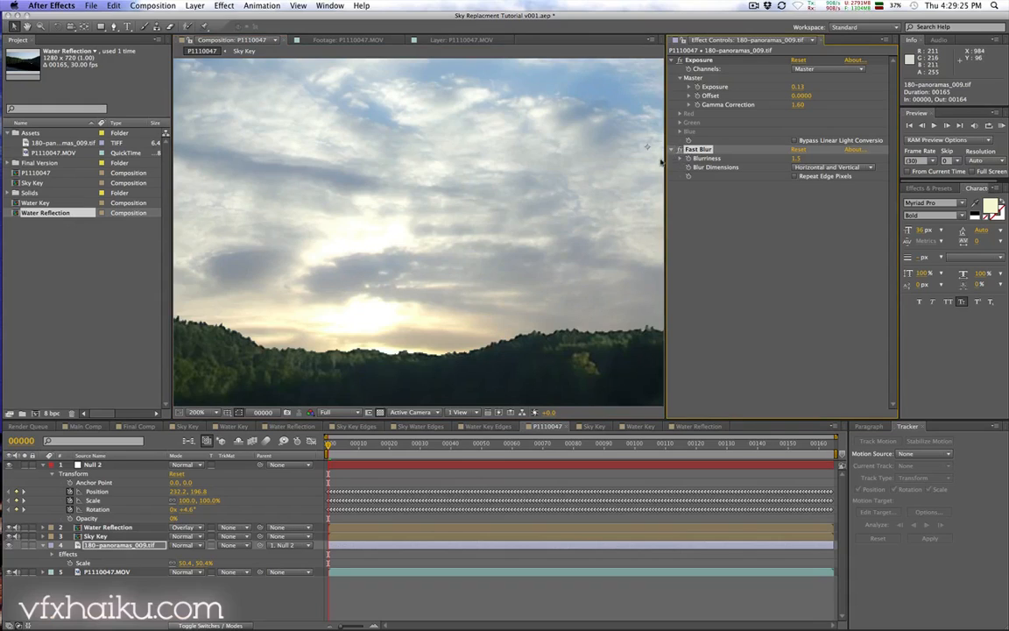
Step: Apply an Exposure effect to the Water Reflection layer in the P1110047 composition
scroll(498, 230, "down", 1)
key("space")
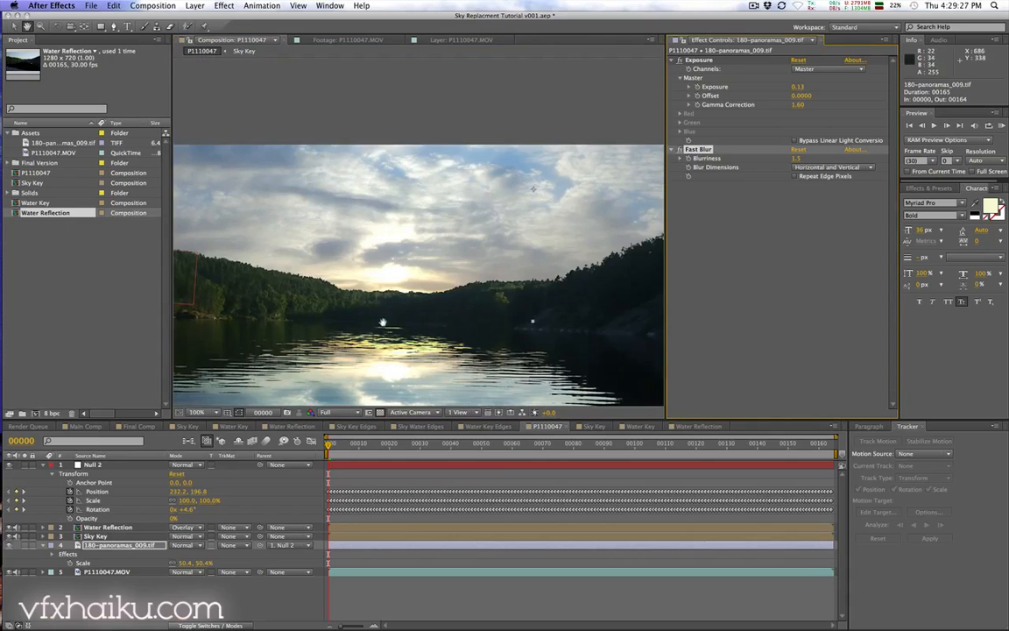
left_click_drag(383, 322, 434, 233)
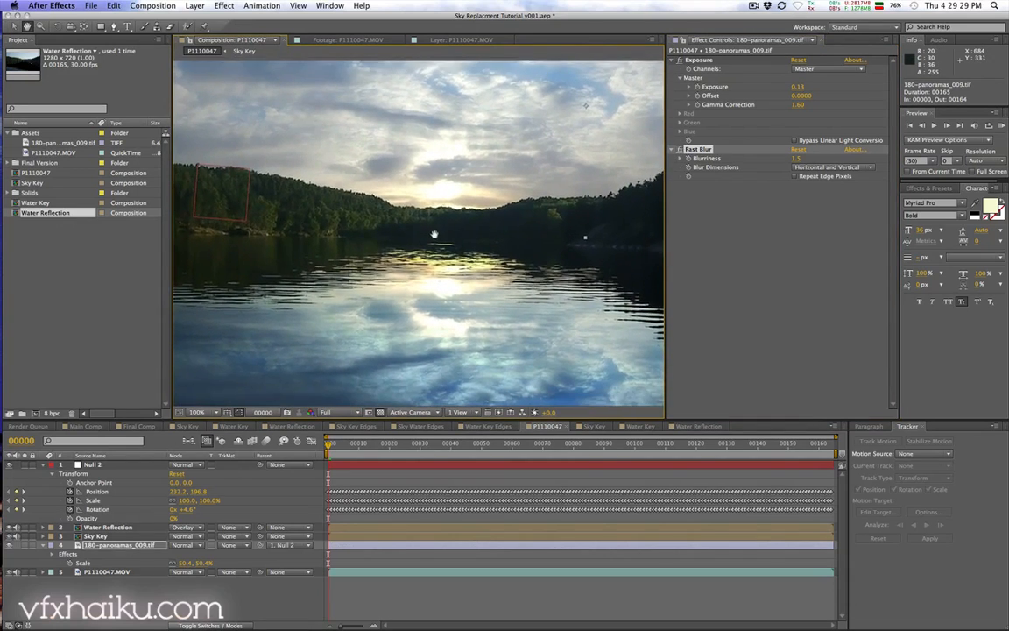
scroll(433, 234, "down", 1)
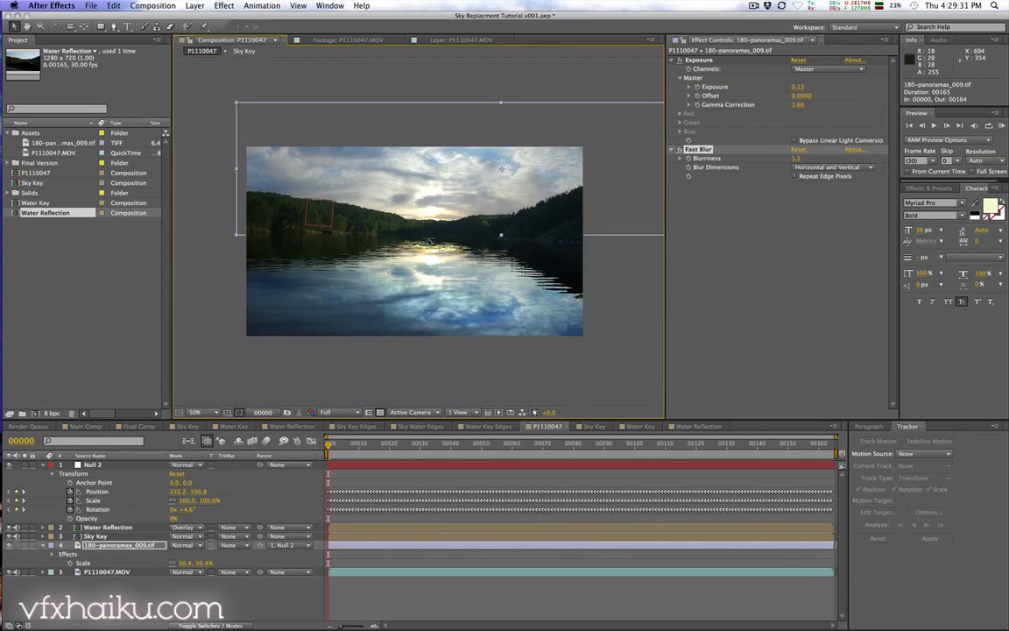
left_click(109, 528)
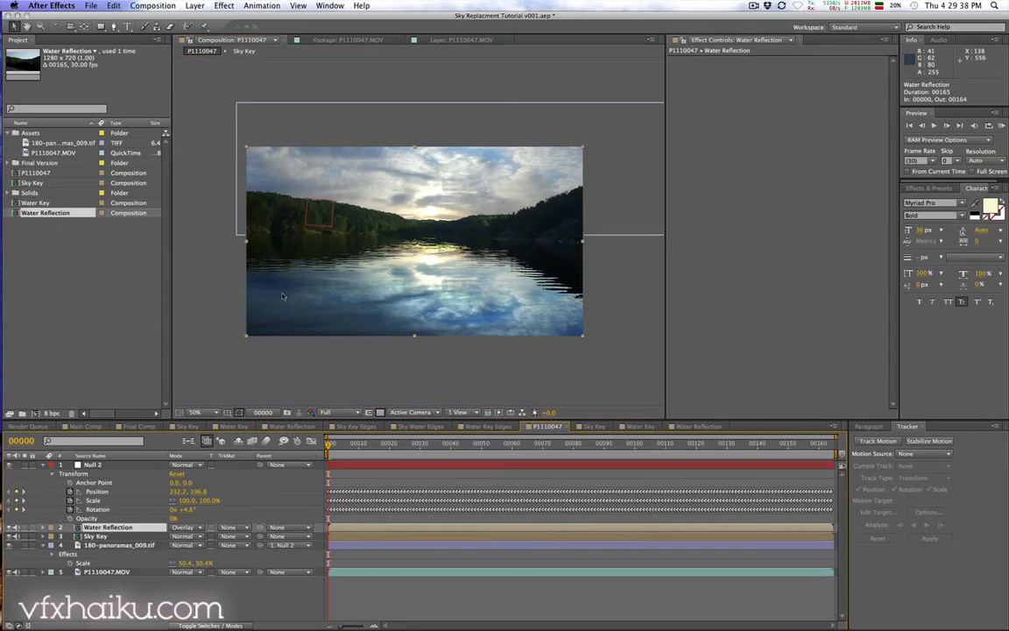
left_click(224, 5)
left_click(224, 5)
left_click(223, 5)
mouse_move(261, 93)
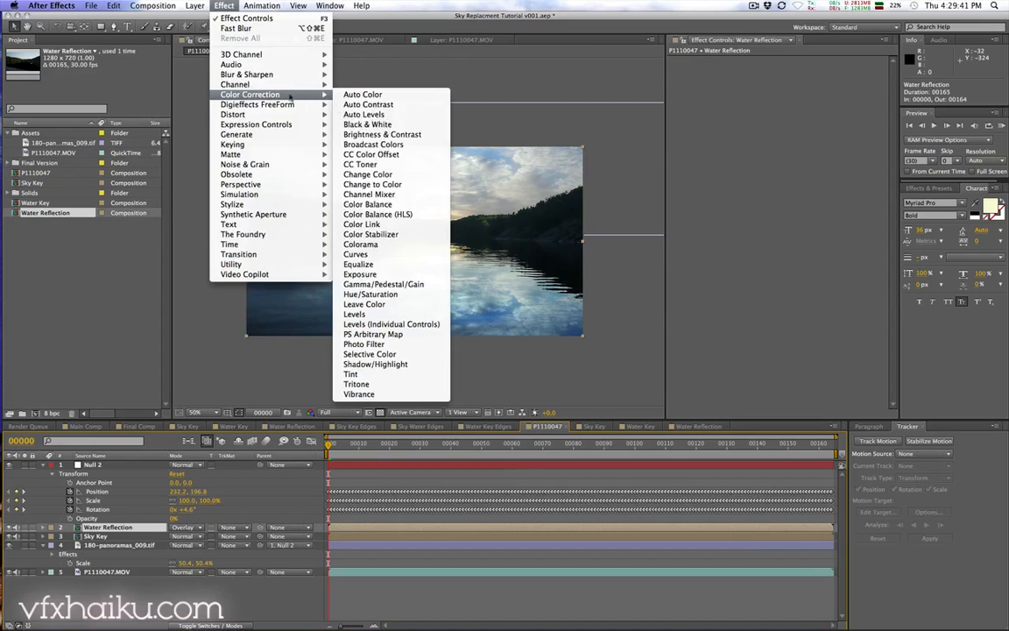
left_click(385, 274)
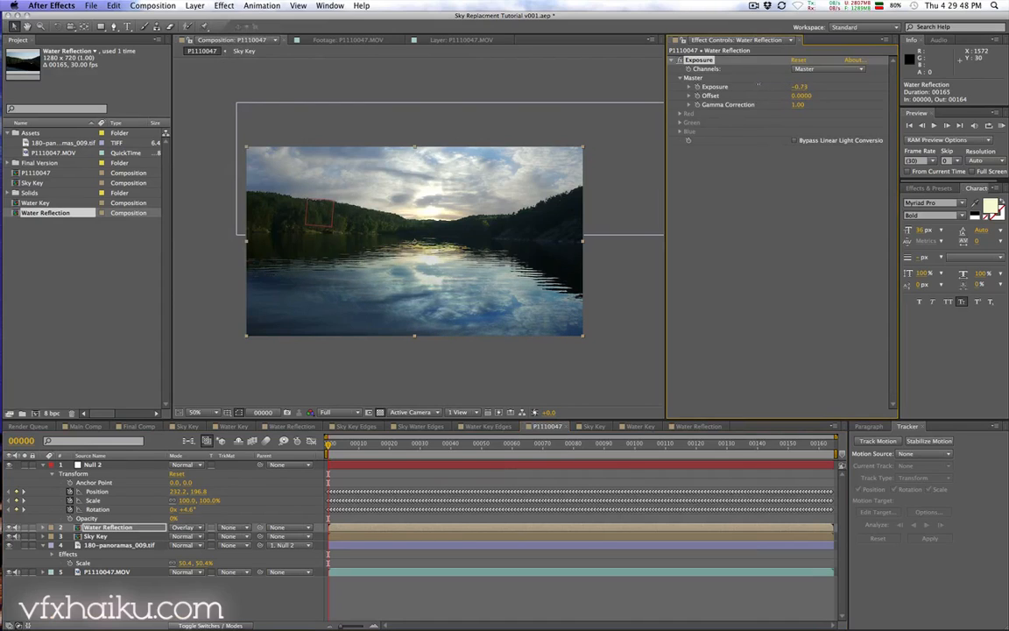
Step: Set the Water Reflection Exposure to -1.92 and Gamma Correction to 3.02, then preview the playback
left_click_drag(758, 84, 697, 85)
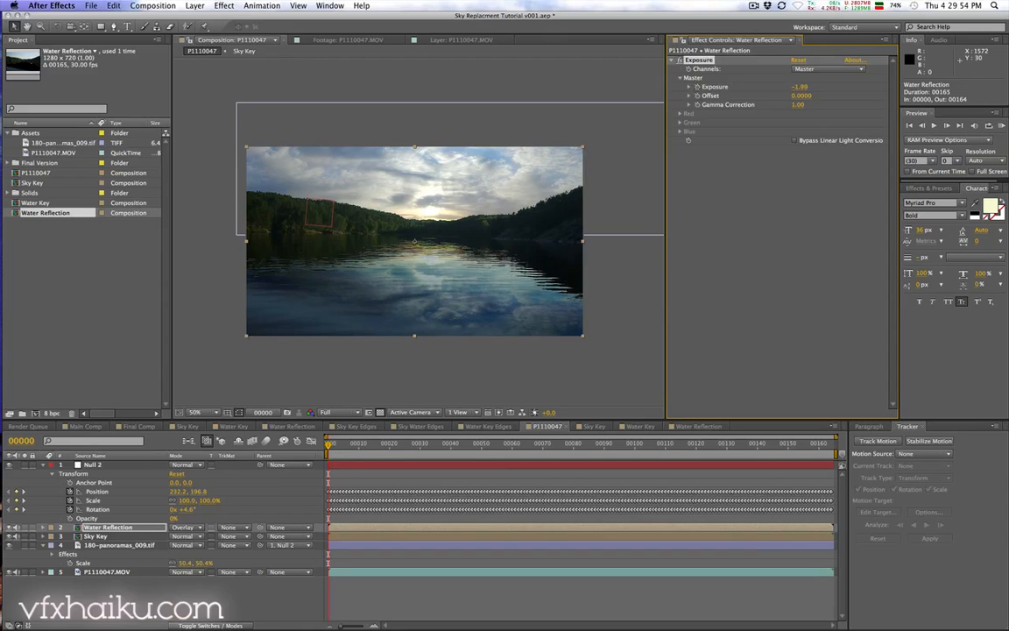
left_click_drag(797, 104, 867, 105)
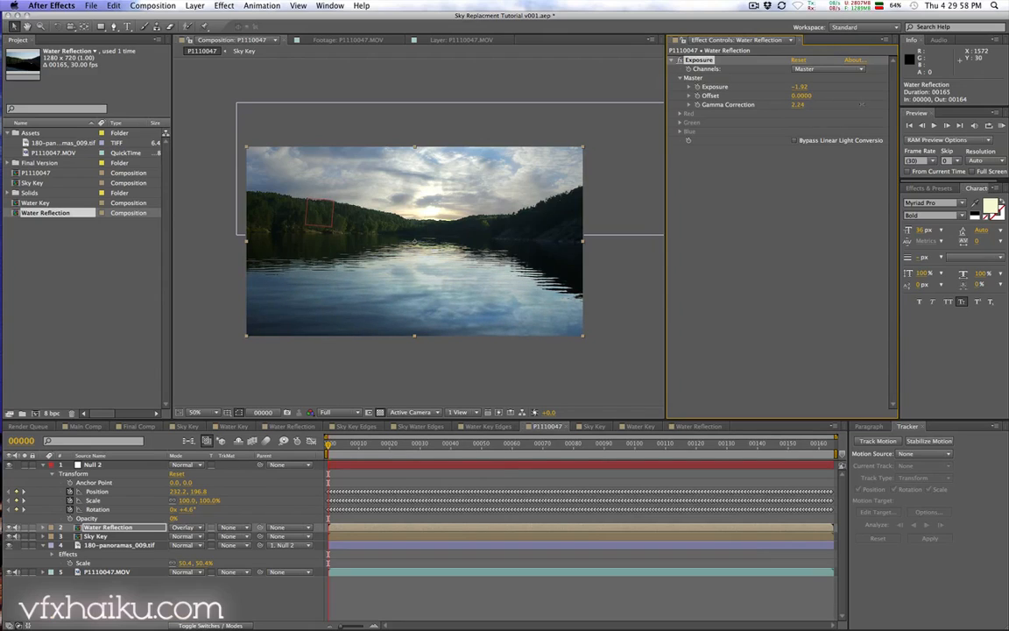
left_click_drag(799, 105, 802, 104)
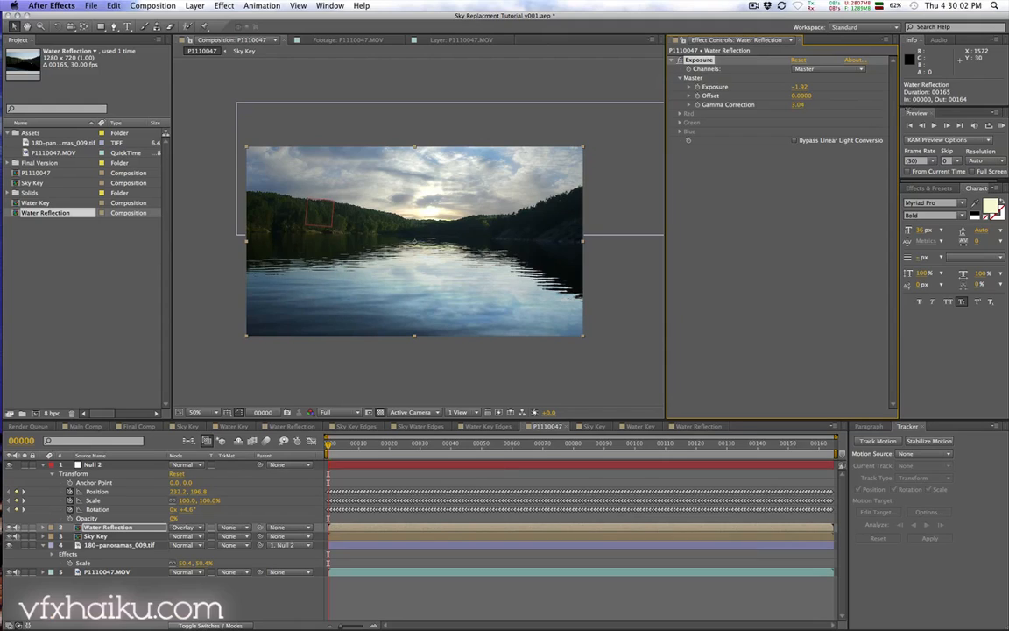
left_click_drag(908, 112, 907, 111)
key("space")
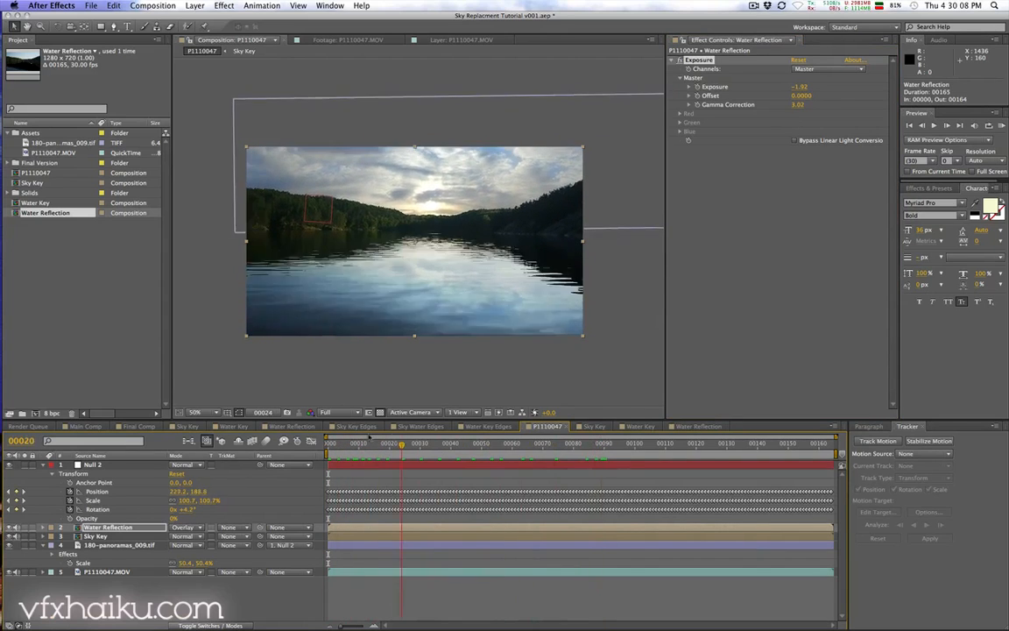
key("space")
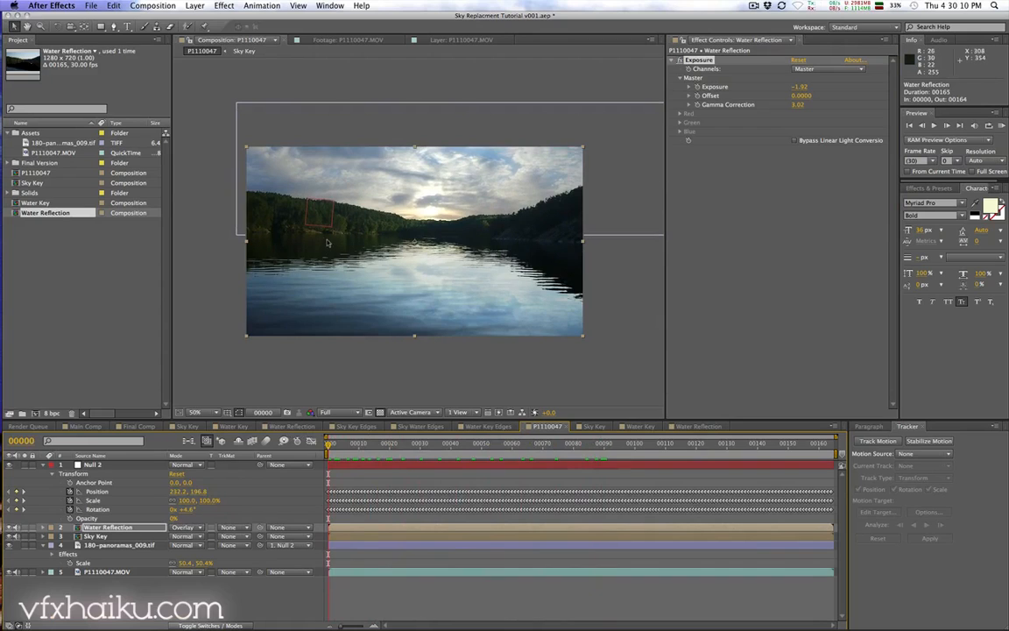
Step: Apply a Displacement Map to the Water Reflection layer using P1110047.MOV as the displacement map layer
left_click(223, 6)
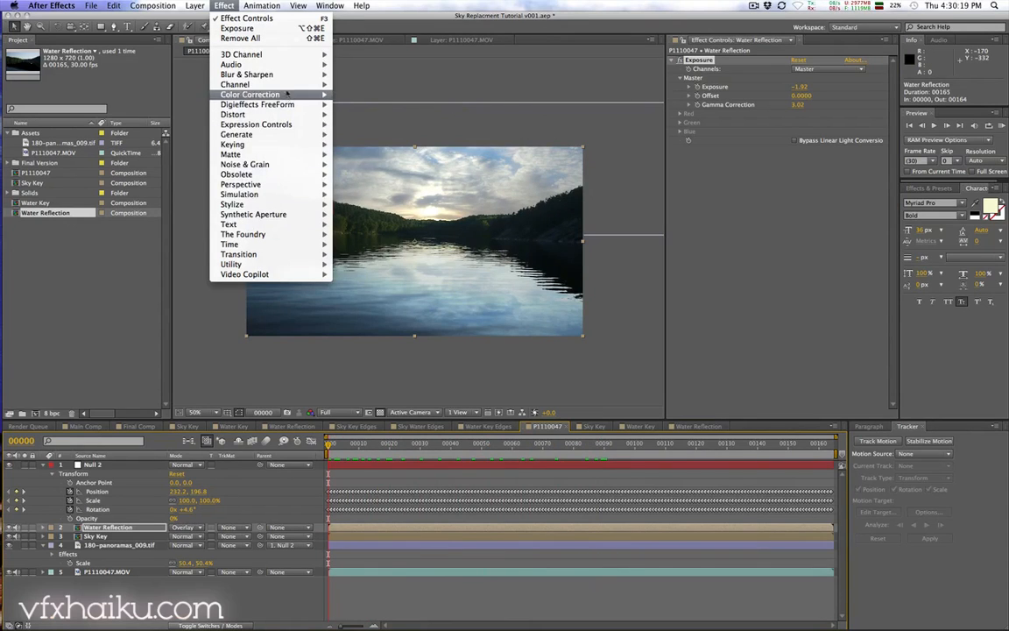
mouse_move(233, 114)
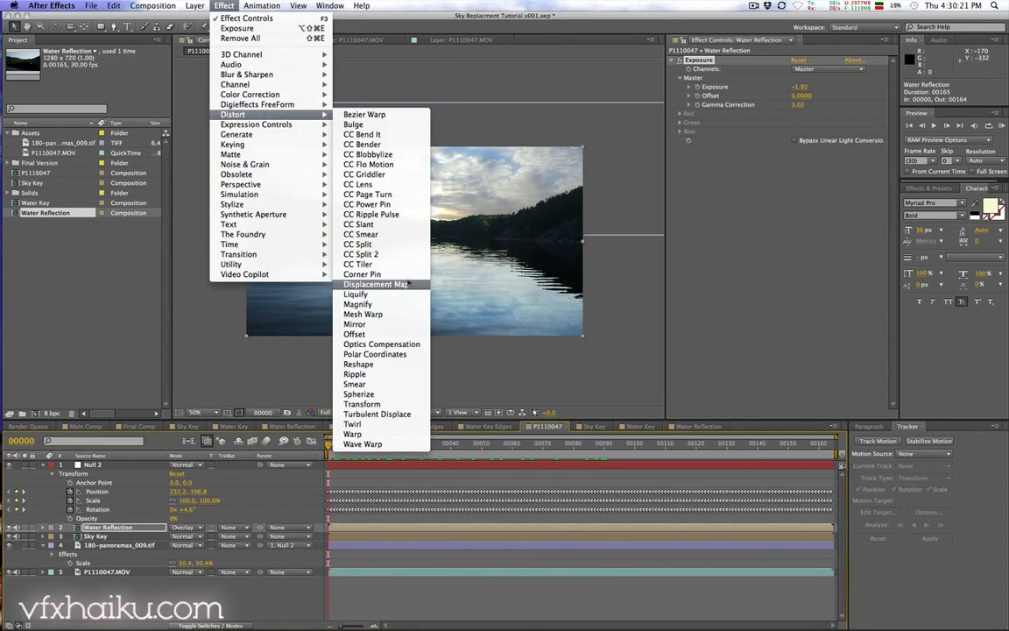
left_click(377, 284)
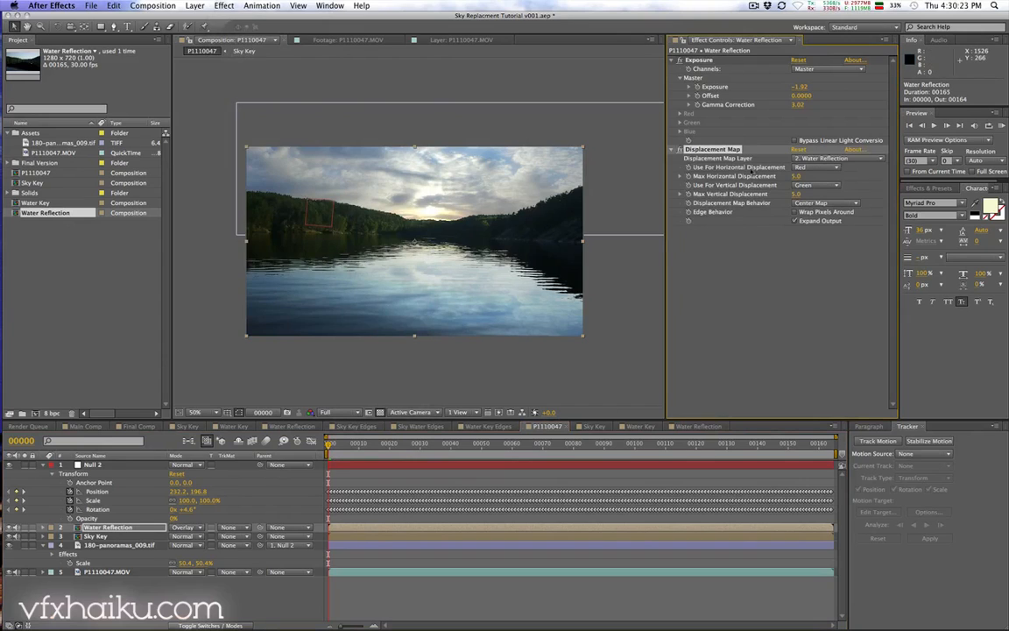
left_click(814, 159)
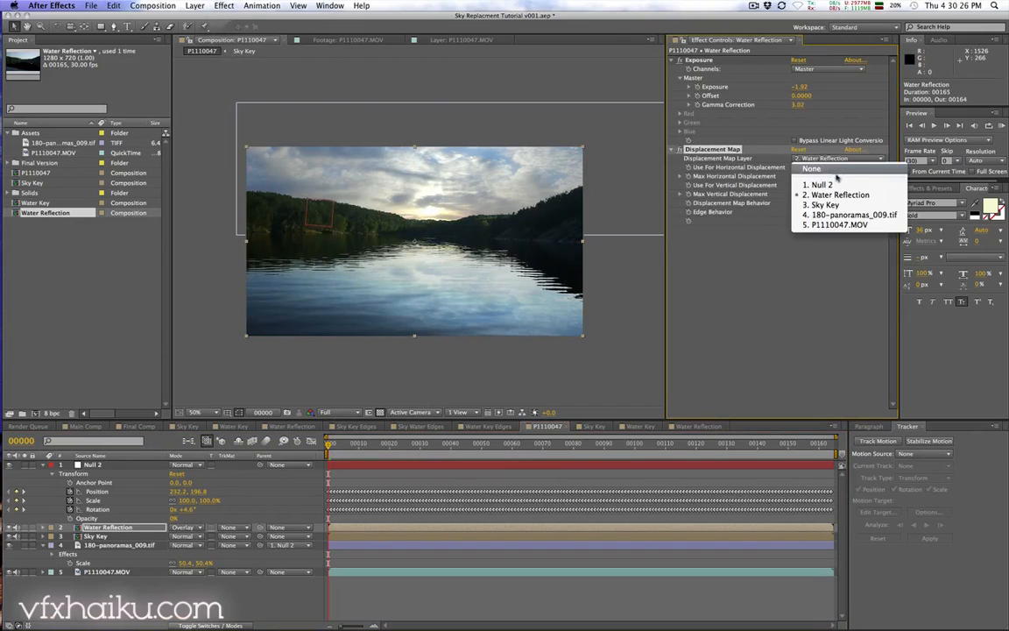
left_click(833, 226)
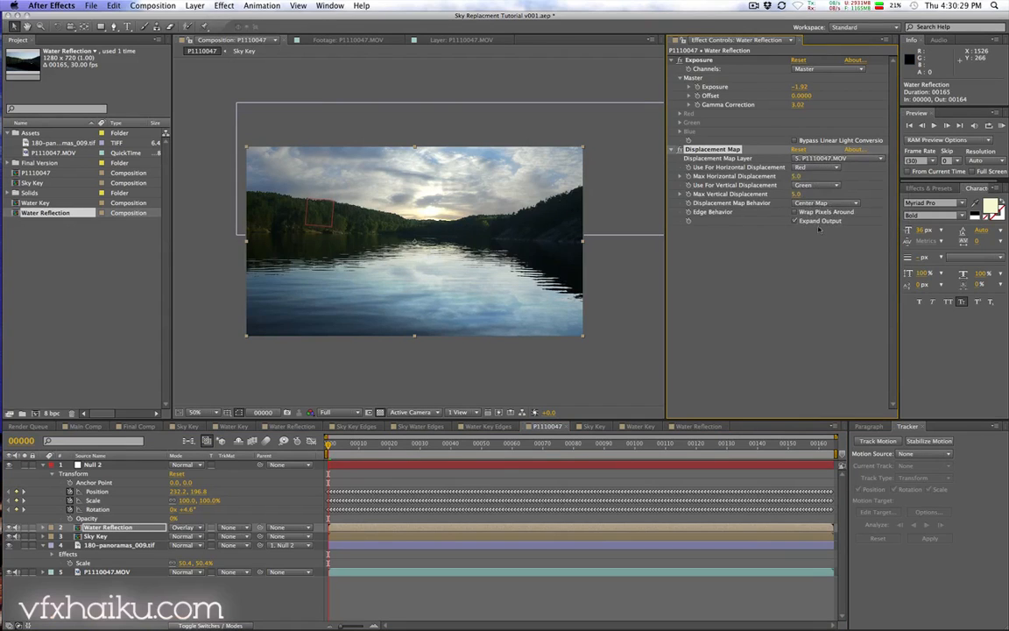
left_click(822, 158)
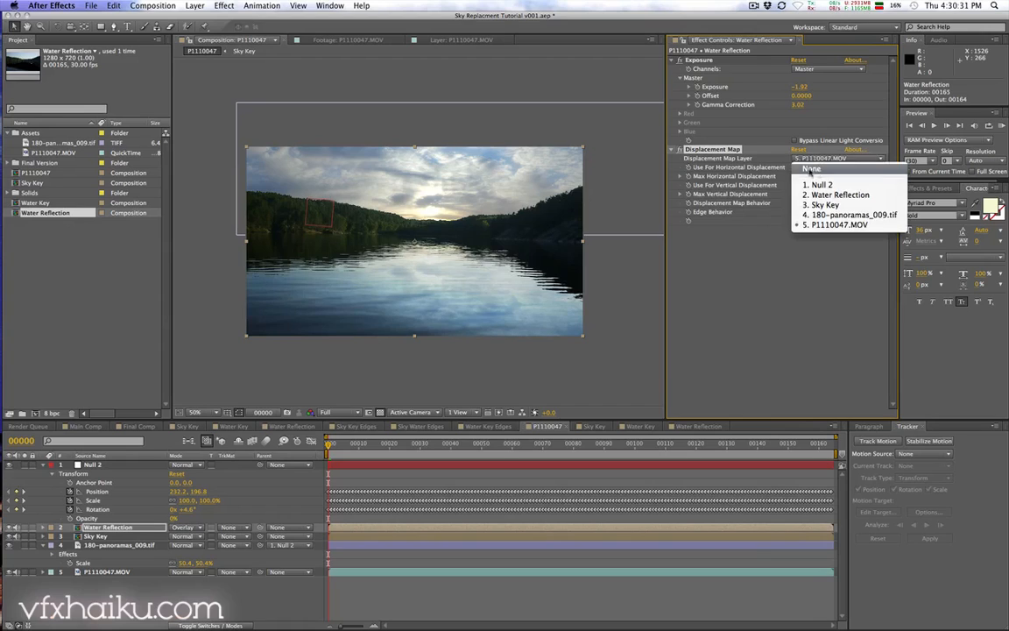
left_click(806, 169)
left_click(819, 158)
left_click(813, 229)
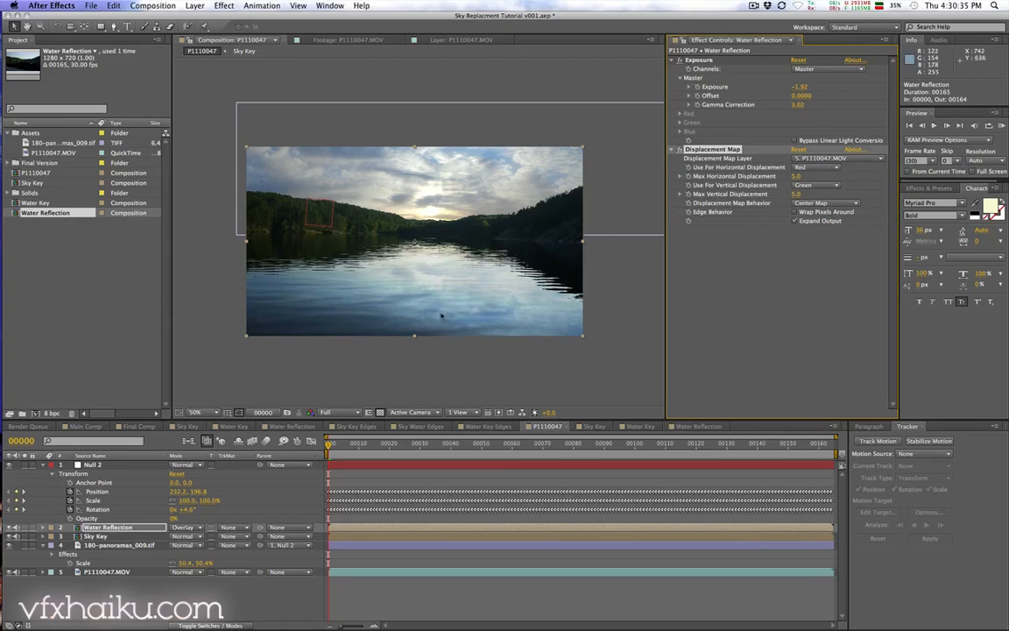
Step: Set both displacement channels to Red, Max Horizontal Displacement to 45.0 and Max Vertical Displacement to 12.0
left_click(824, 168)
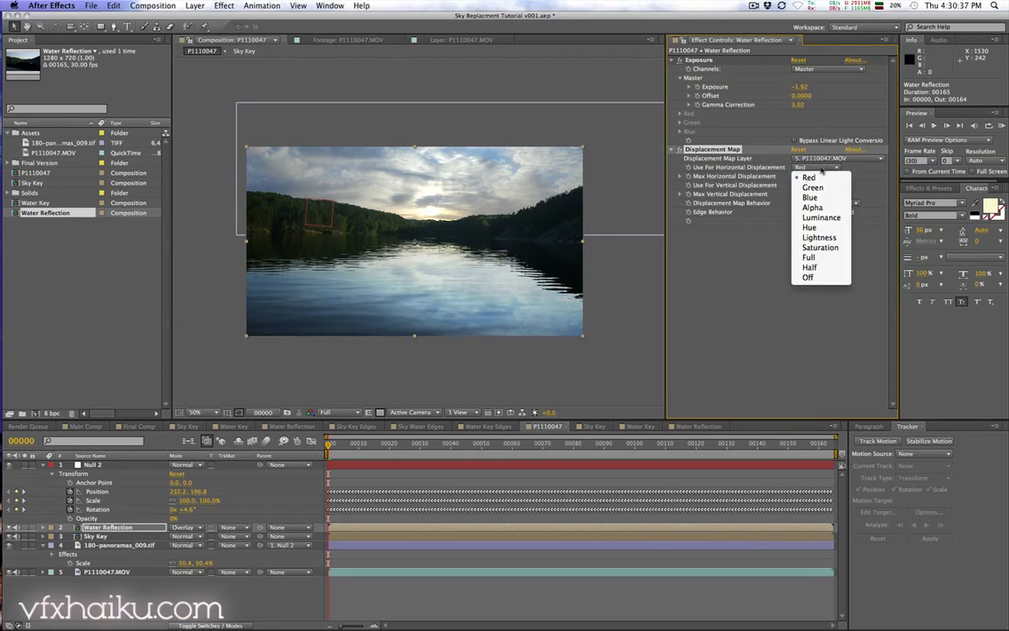
left_click(825, 177)
left_click(828, 186)
left_click(808, 195)
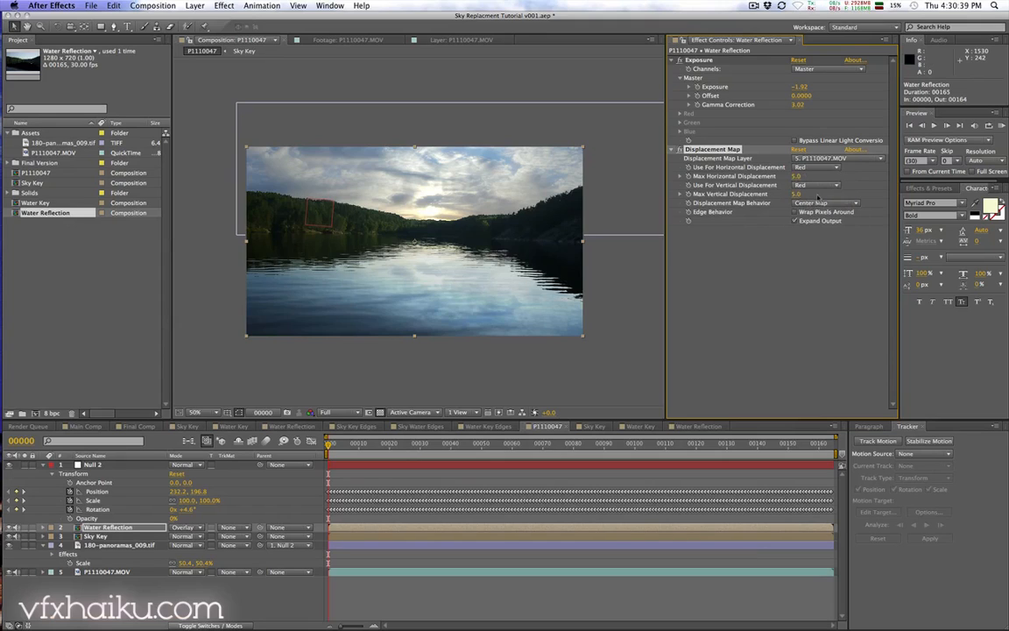
mouse_move(797, 194)
left_mouse_down()
mouse_move(859, 196)
mouse_move(805, 194)
mouse_move(803, 177)
left_mouse_up()
left_click(681, 151)
left_click(681, 151)
left_click(117, 572)
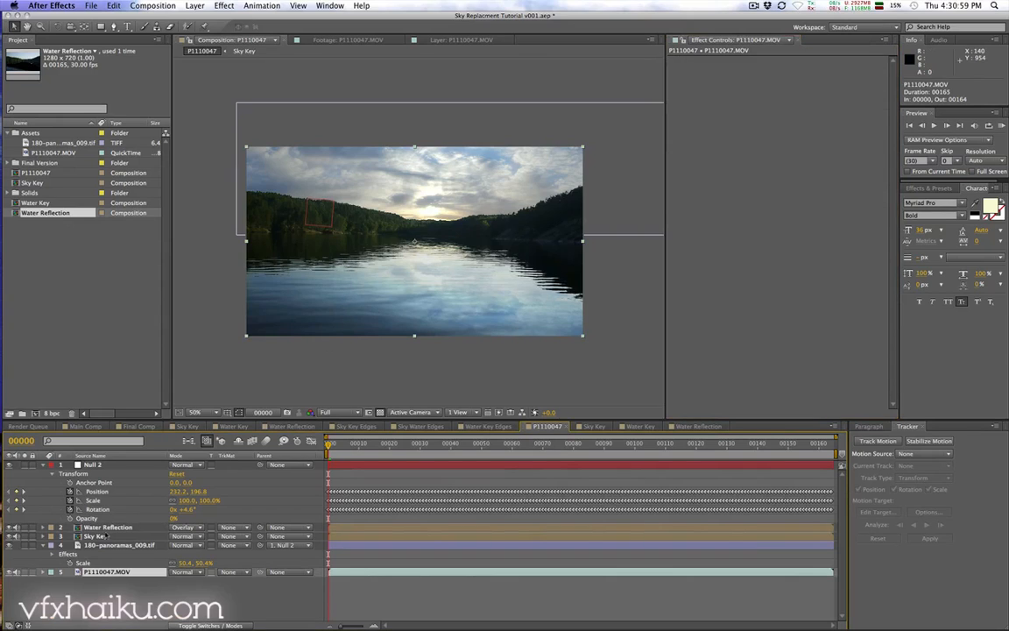
left_click(103, 536)
left_click(108, 528)
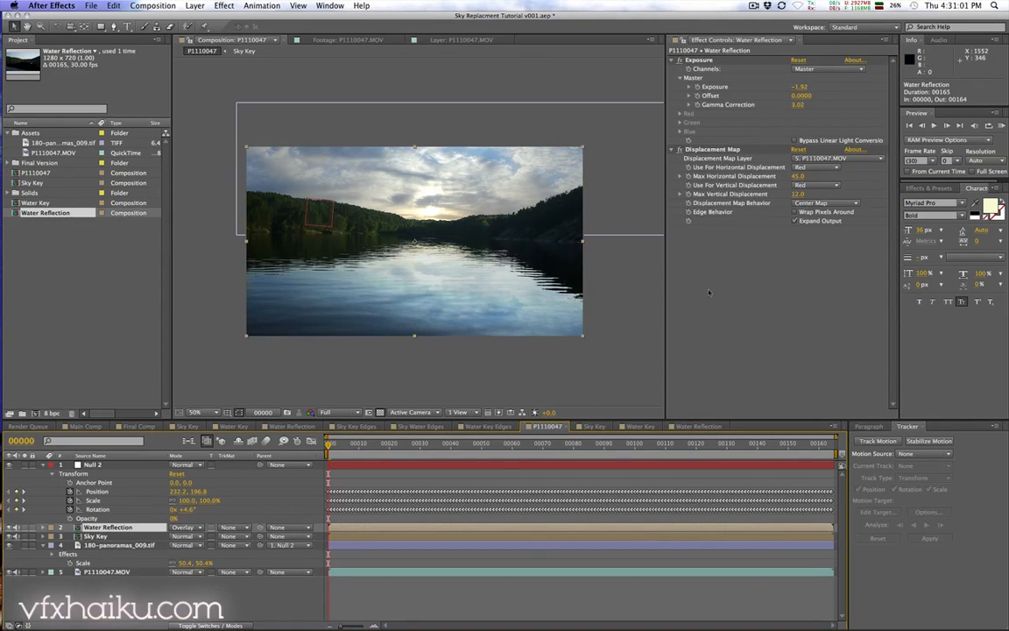
Step: Apply a Directional Blur to the Water Reflection layer and compare its effects switched on and off
left_click(224, 5)
mouse_move(262, 74)
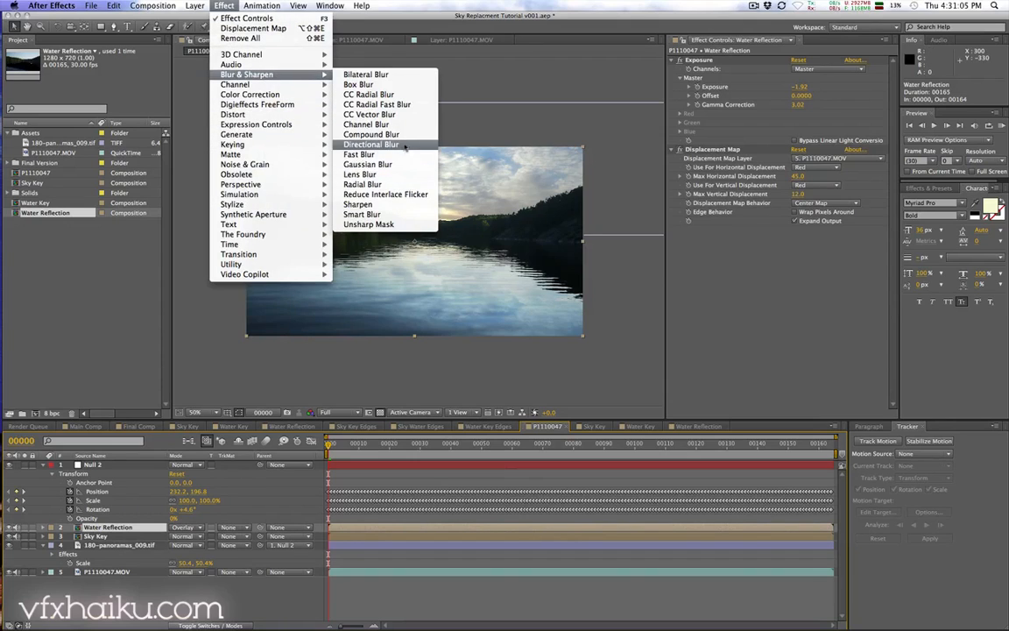
left_click(370, 144)
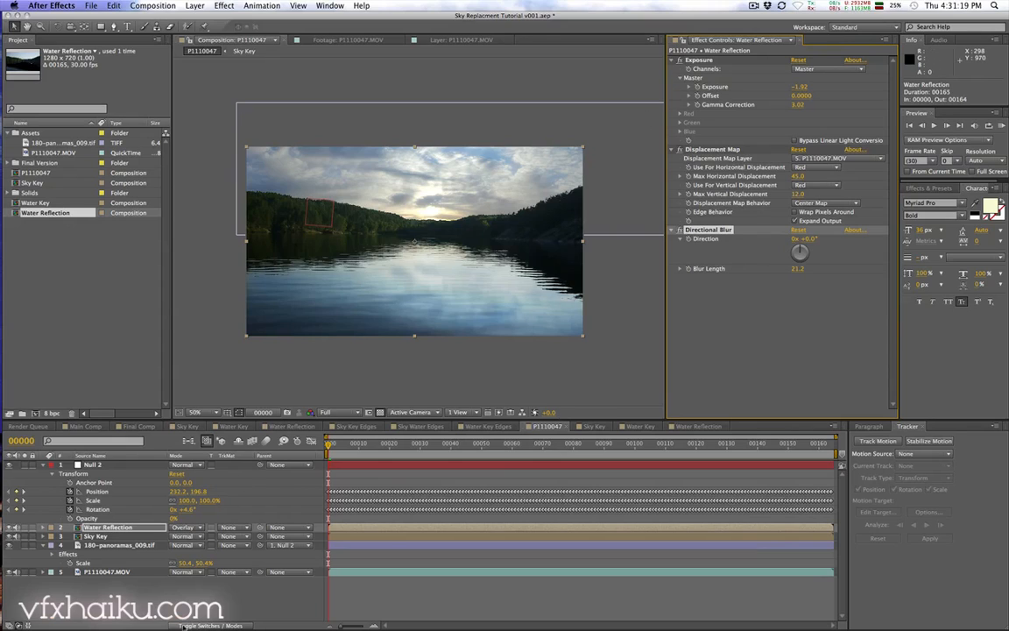
left_click(203, 625)
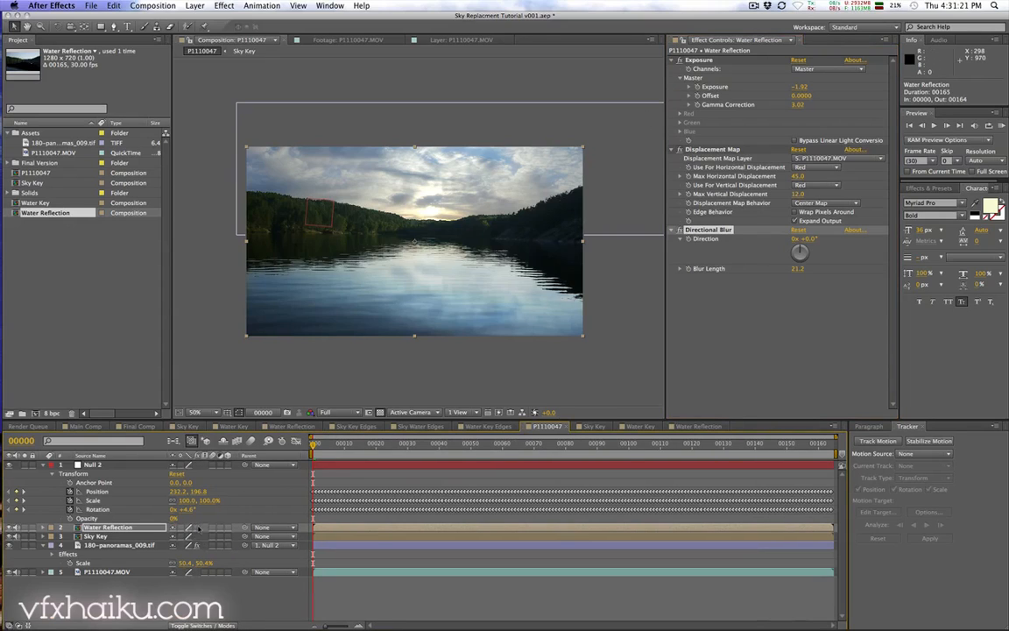
left_click(197, 528)
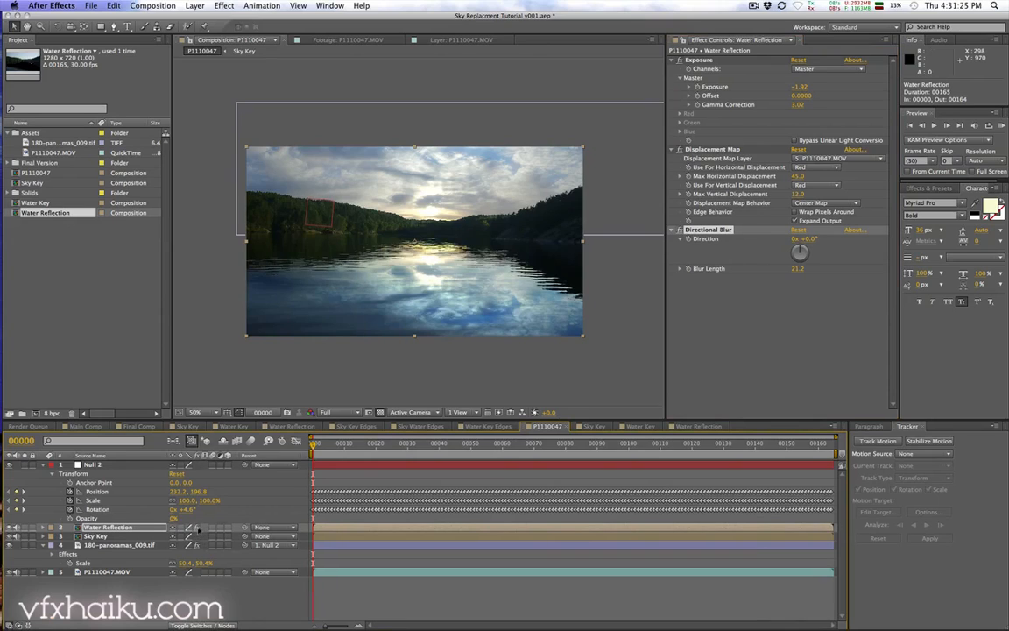
left_click(197, 527)
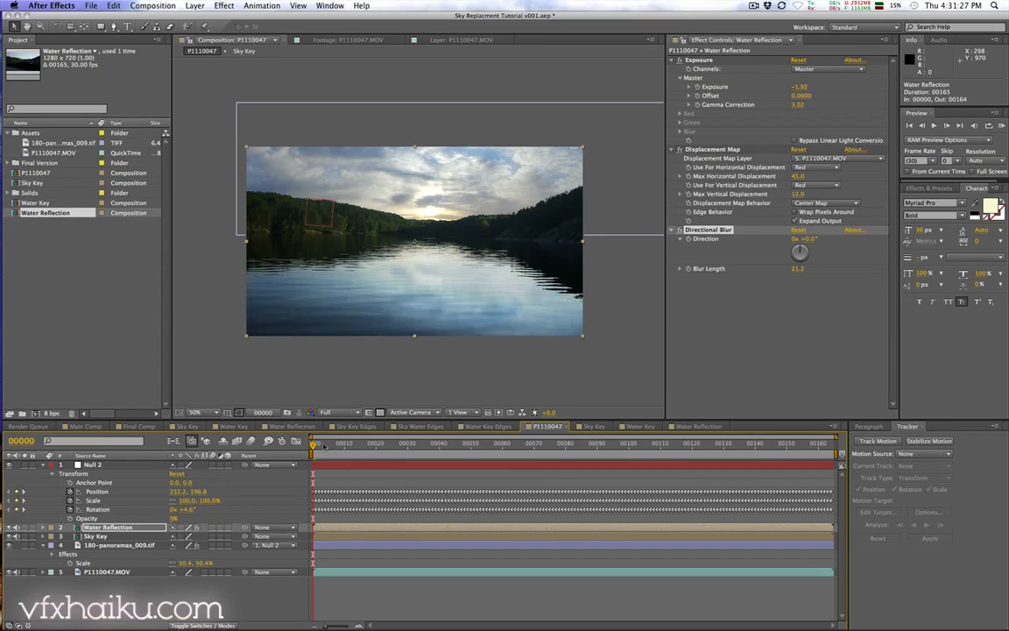
Step: Examine the composite up close along the treeline and water edge
mouse_move(323, 445)
left_mouse_down()
mouse_move(687, 453)
mouse_move(314, 447)
left_mouse_up()
scroll(385, 362, "up", 4)
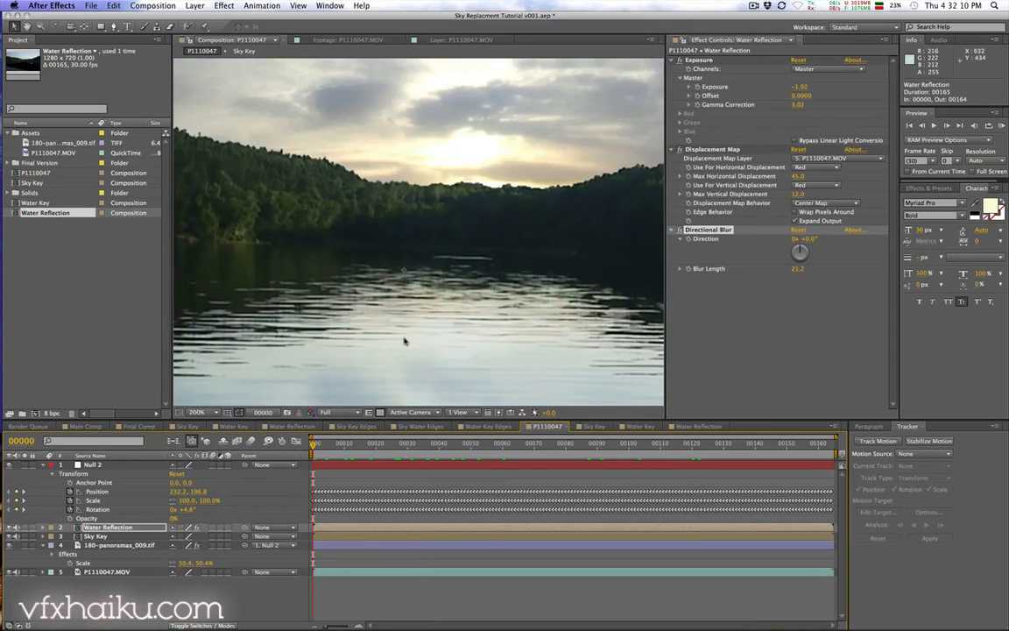
key("h")
left_click_drag(594, 194, 254, 274)
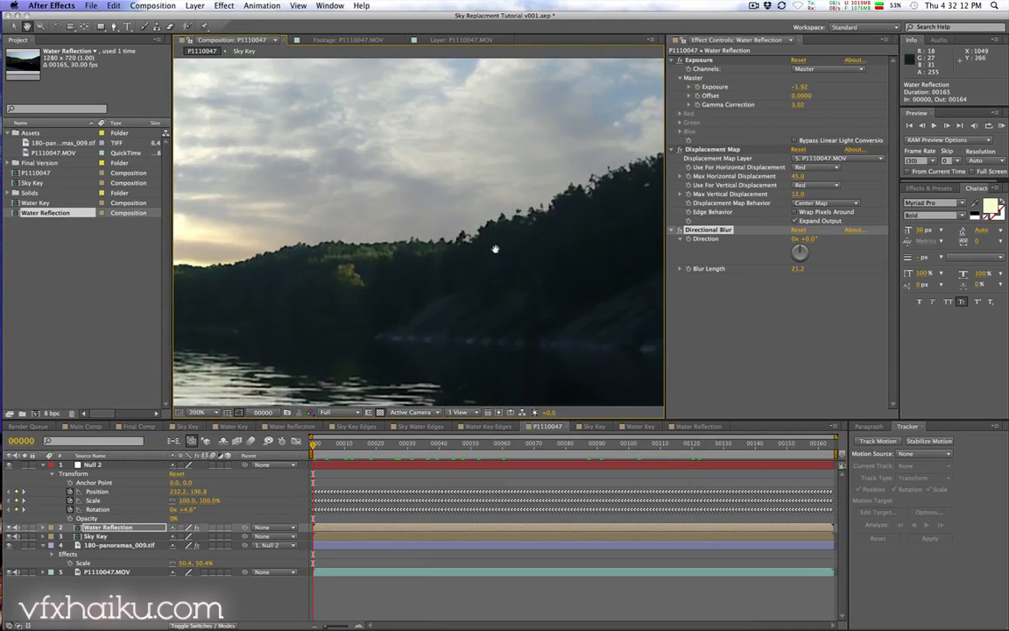
left_click_drag(495, 248, 530, 236)
left_click_drag(304, 270, 547, 263)
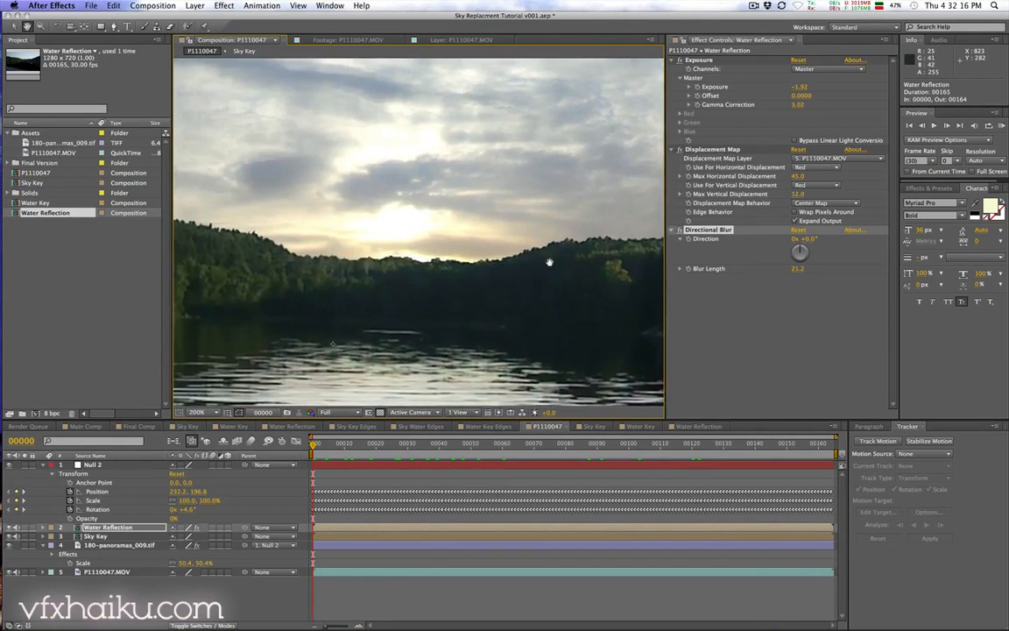
left_click_drag(331, 263, 554, 287)
left_click_drag(375, 259, 558, 284)
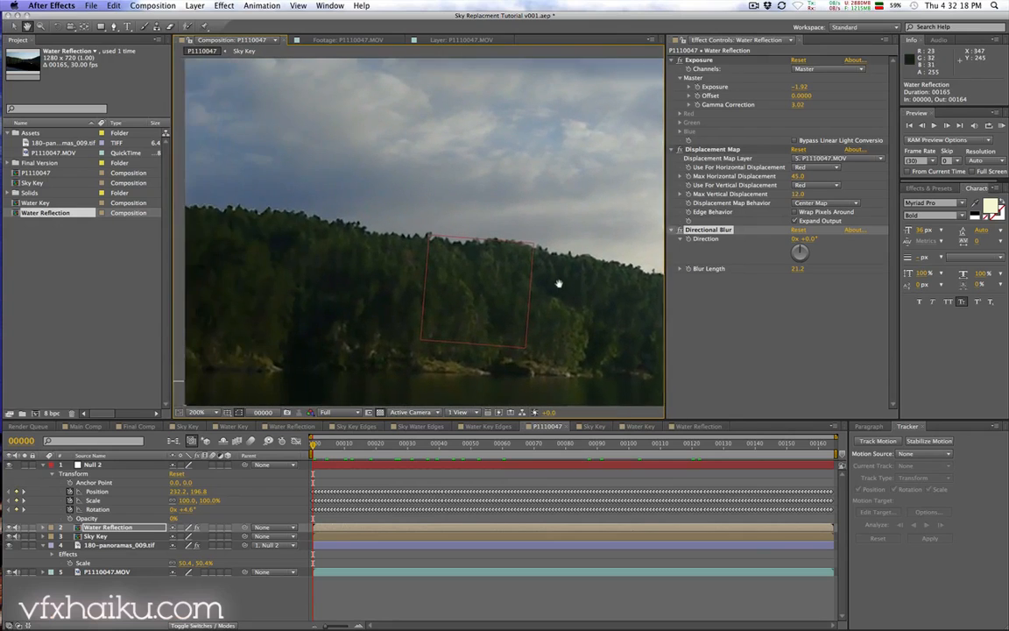
left_click_drag(376, 243, 421, 248)
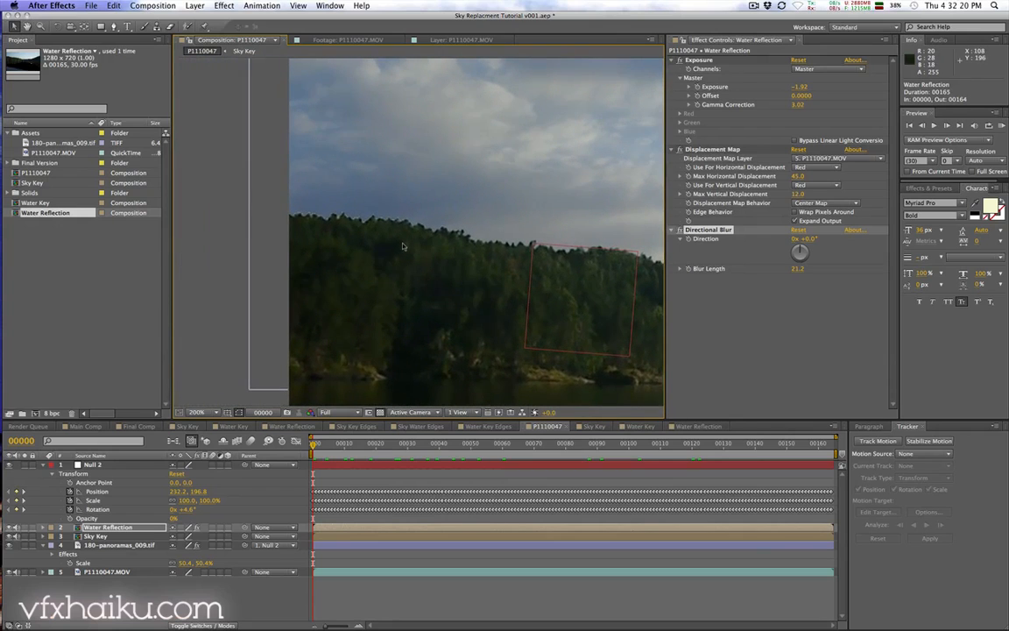
scroll(362, 218, "up", 2)
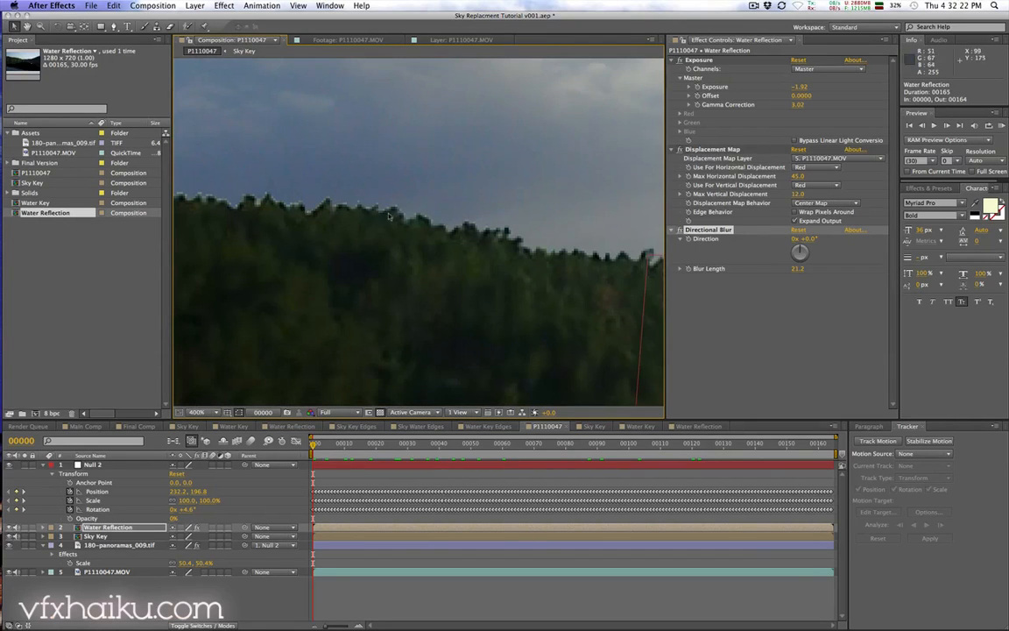
key("space")
scroll(328, 264, "down", 1)
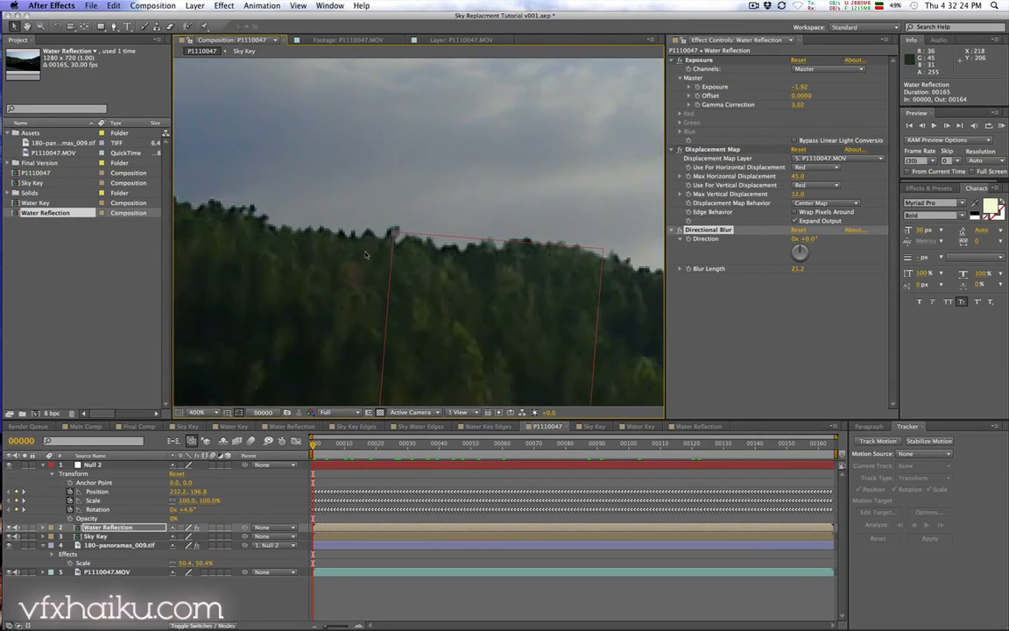
scroll(368, 257, "down", 1)
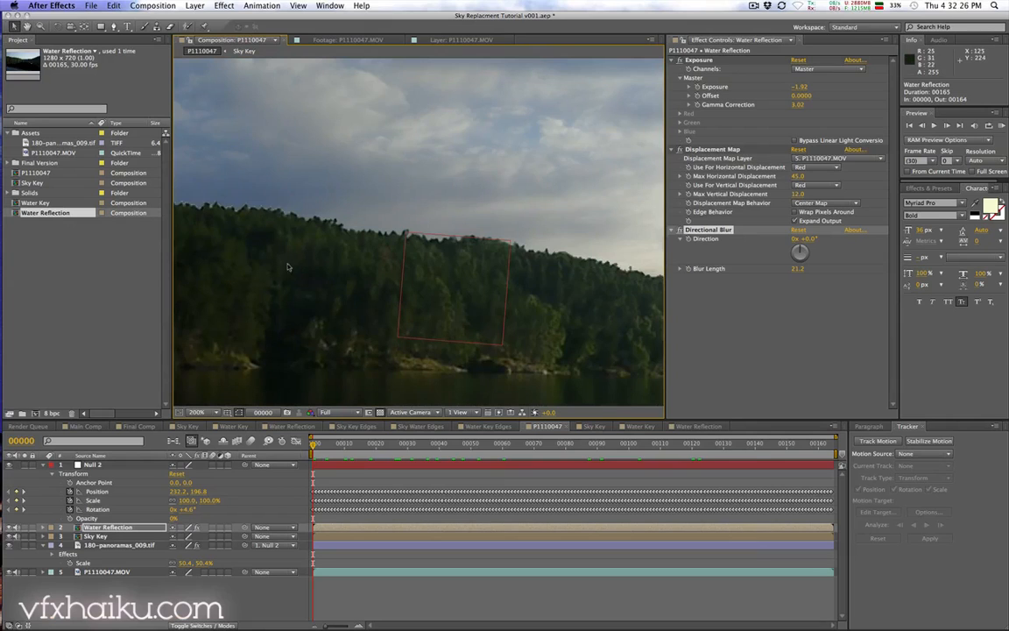
Step: Open the Sky Key composition and apply Refine Matte to its keyed adjustment layer
left_click(99, 536)
double_click(96, 536)
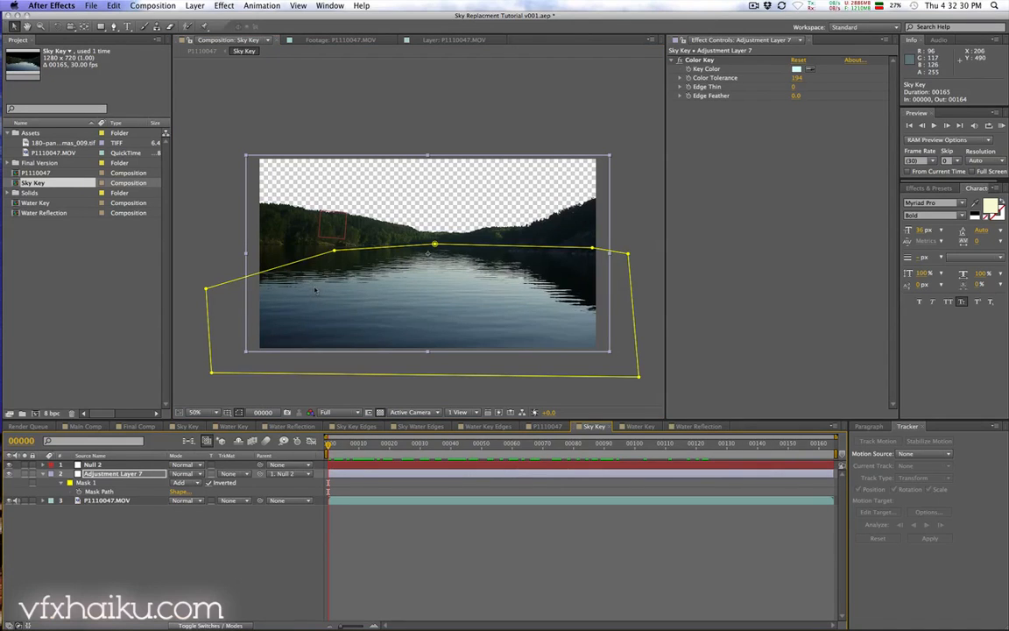
key("period")
key("period")
key("space")
left_click_drag(261, 216, 337, 252)
key("period")
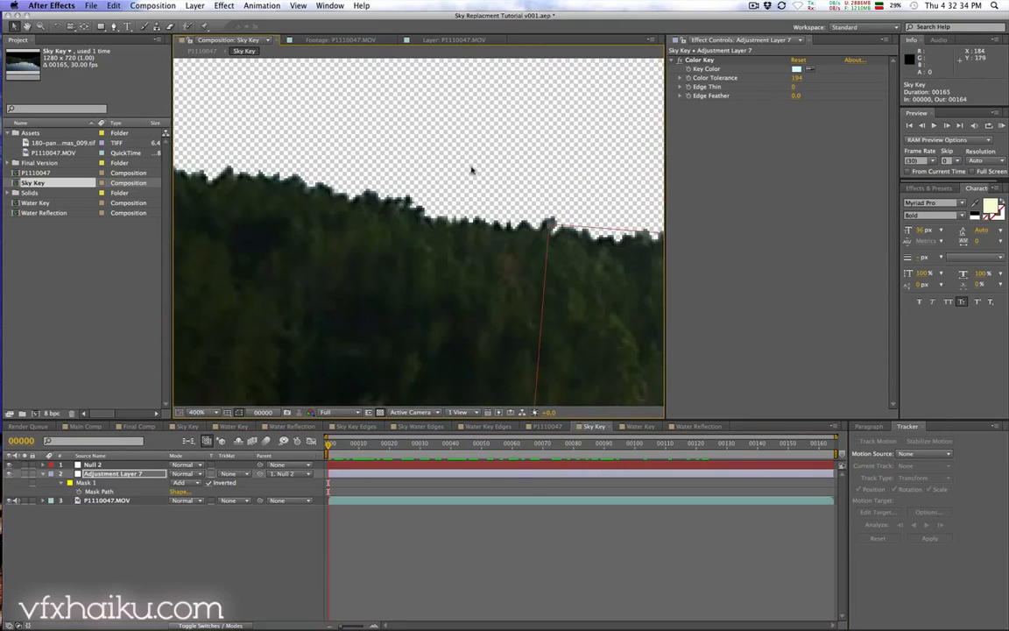
left_click(224, 5)
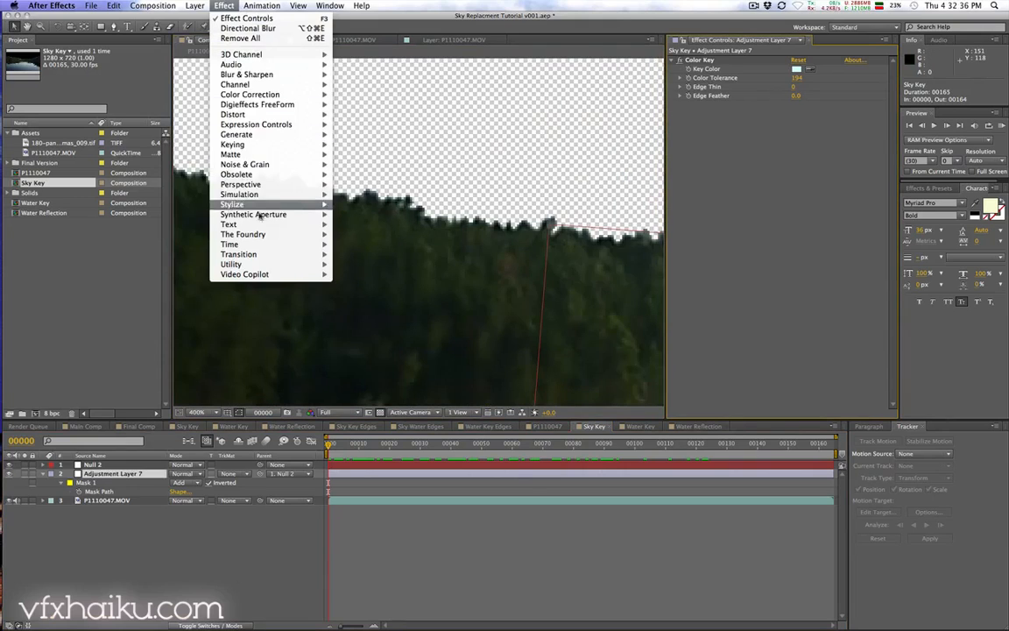
mouse_move(249, 154)
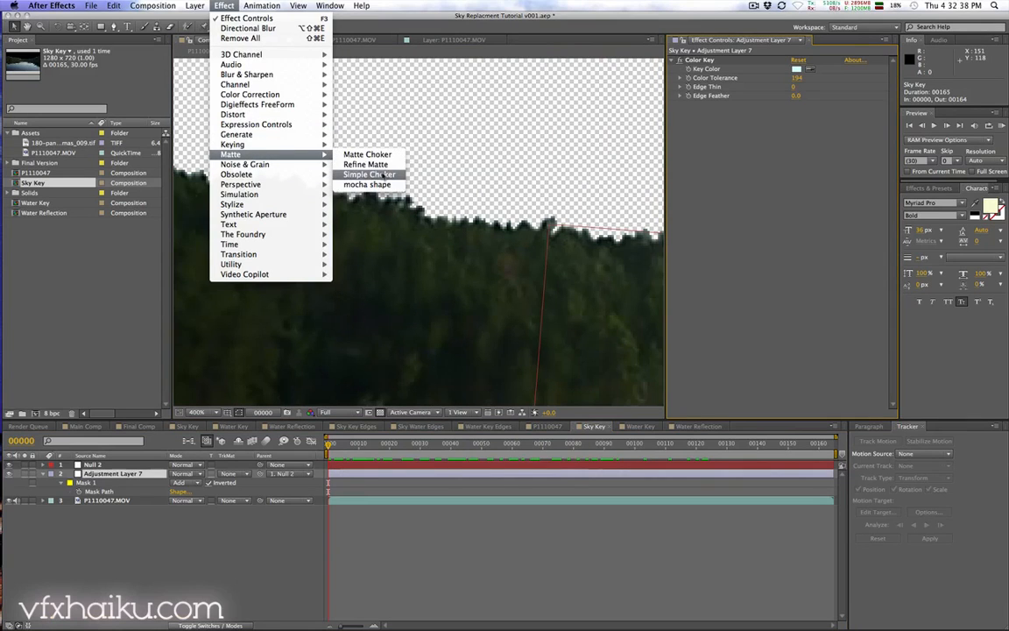
left_click(382, 166)
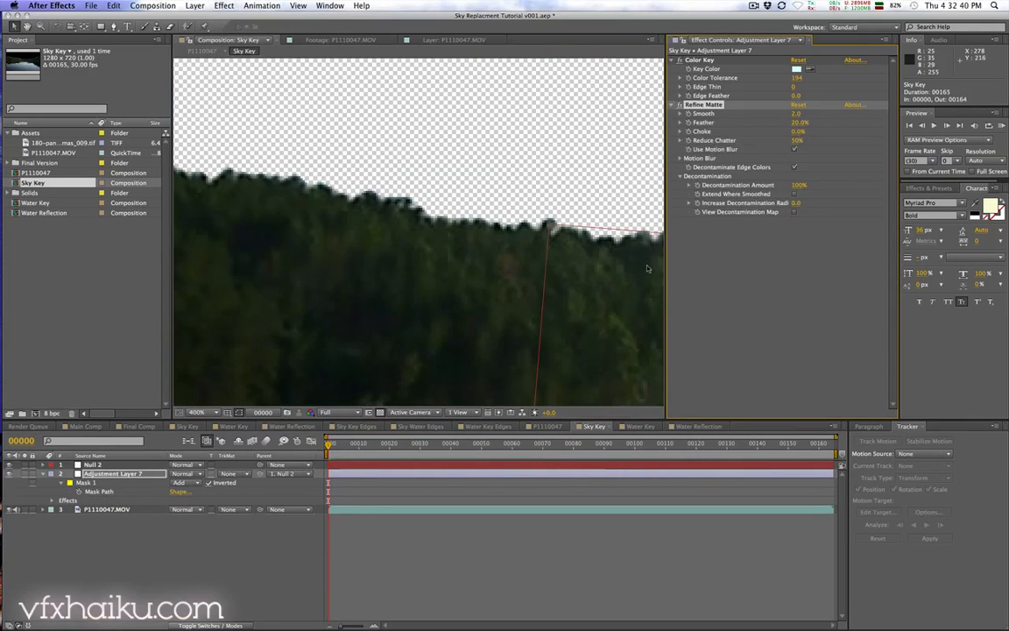
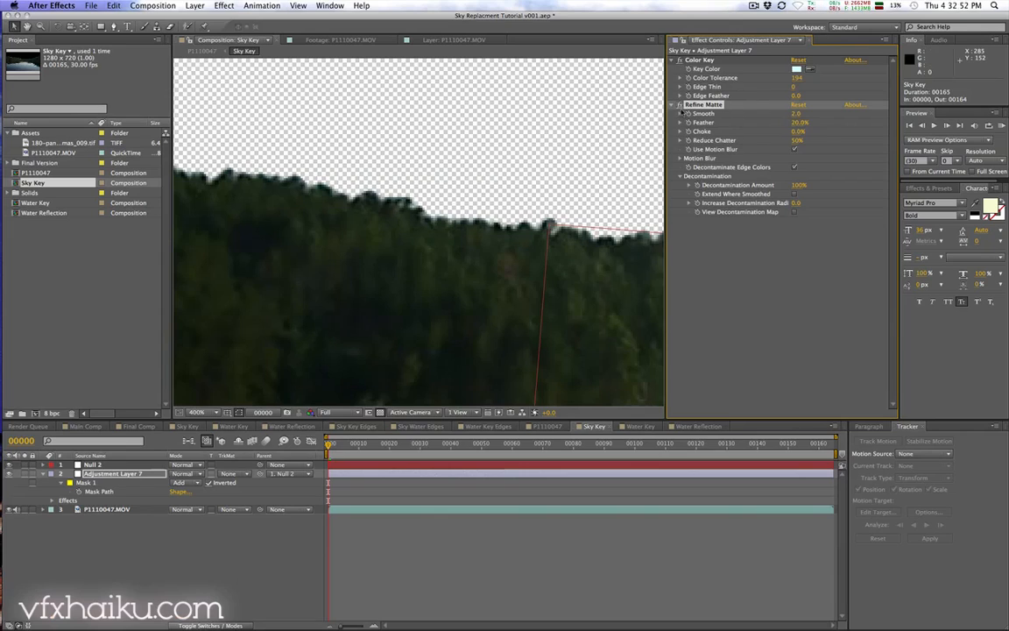
Step: Set the Refine Matte Smooth and Feather values to 0
left_click(797, 113)
type("0")
key("Tab")
type("0")
left_click(798, 141)
Step: Set Increase Decontamination Radius to 1
left_click(797, 203)
type("1")
key("Return")
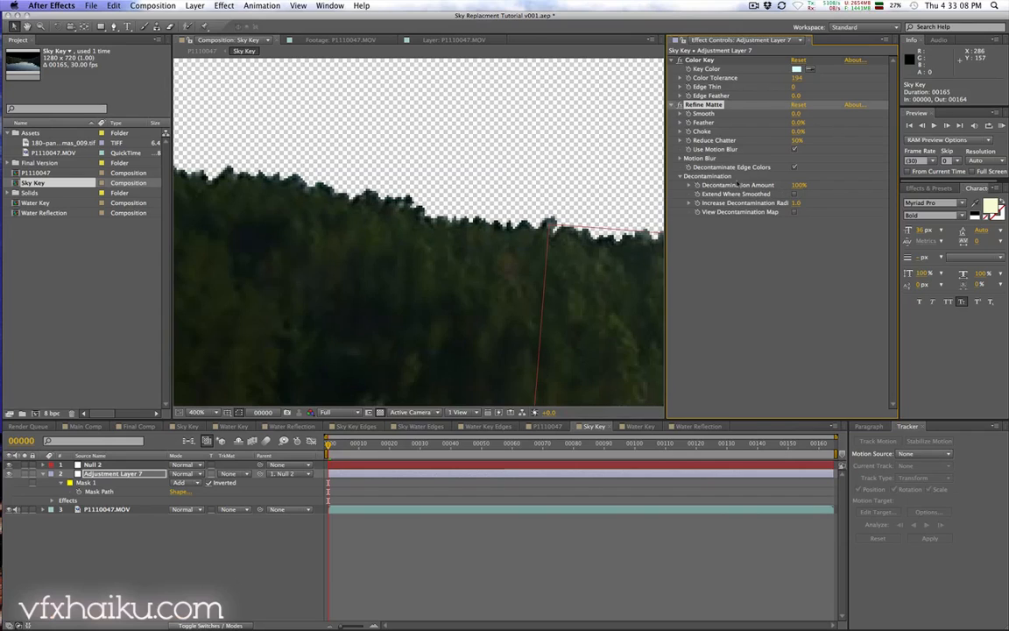
left_click(797, 202)
key("Return")
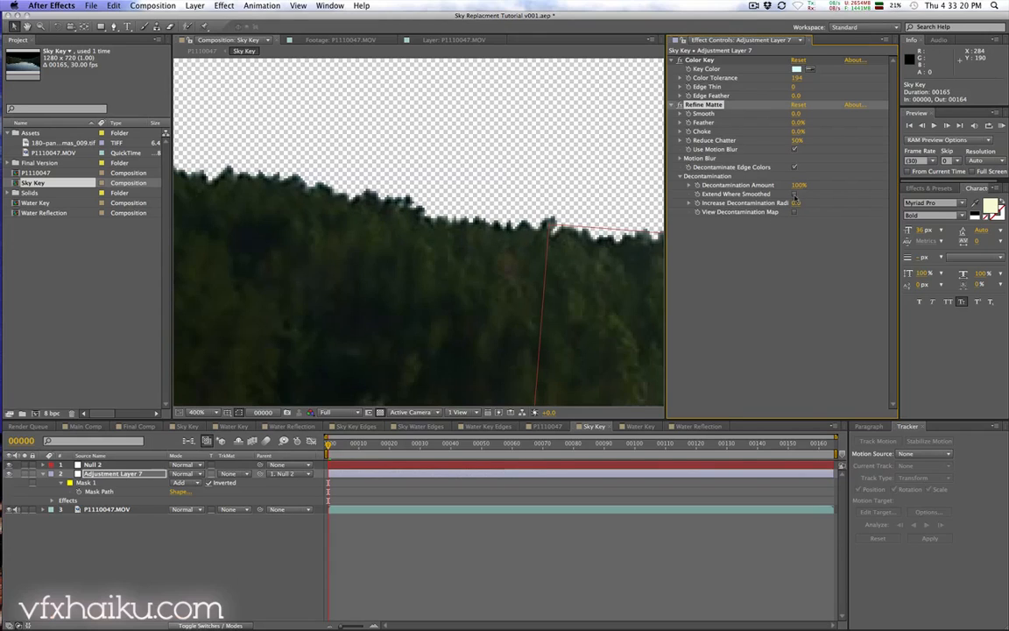
Step: Show the decontamination map while trying a radius of 2 and returning to 1, then hide the map
left_click(795, 212)
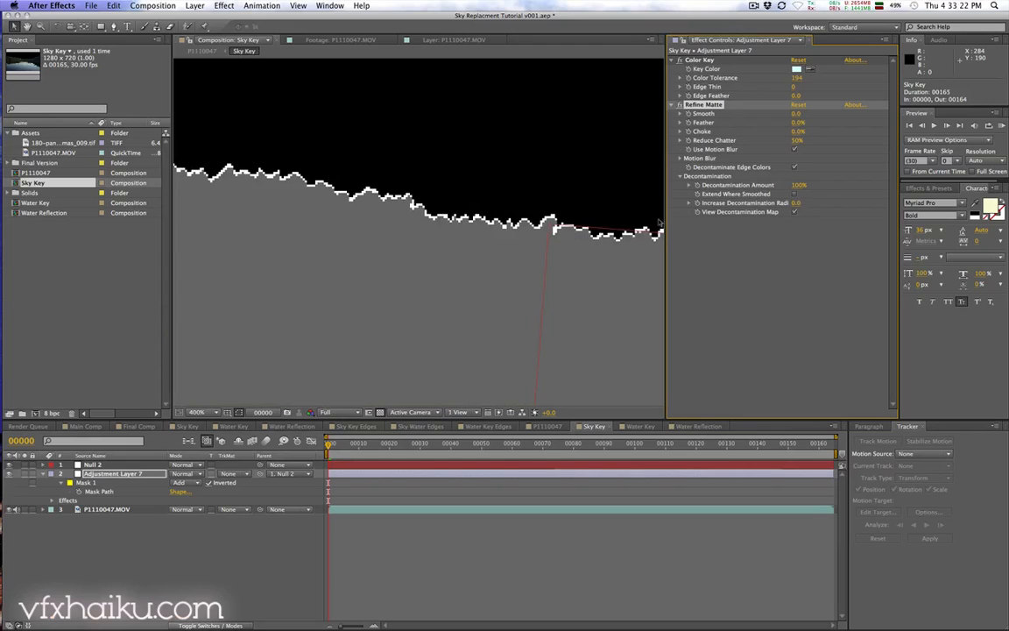
left_click(797, 202)
type("2")
key("Return")
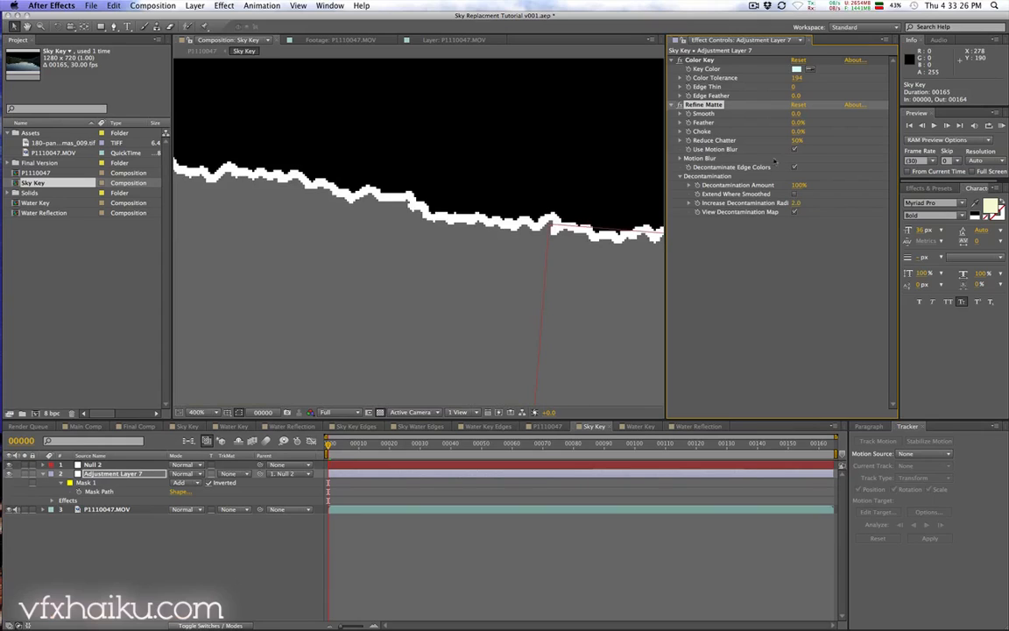
left_click(795, 204)
type("1")
key("Return")
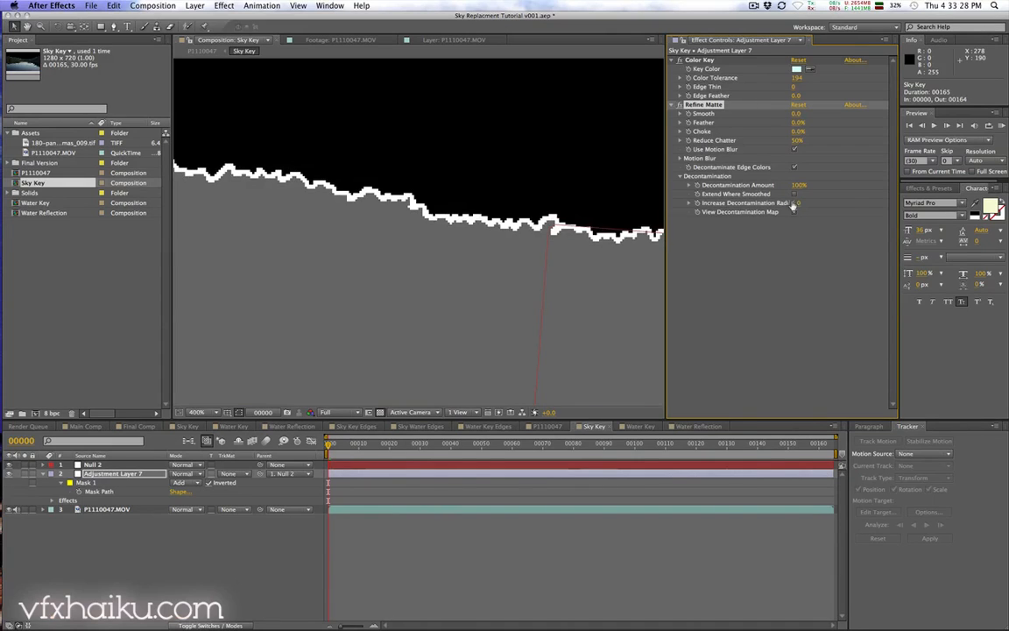
left_click(794, 212)
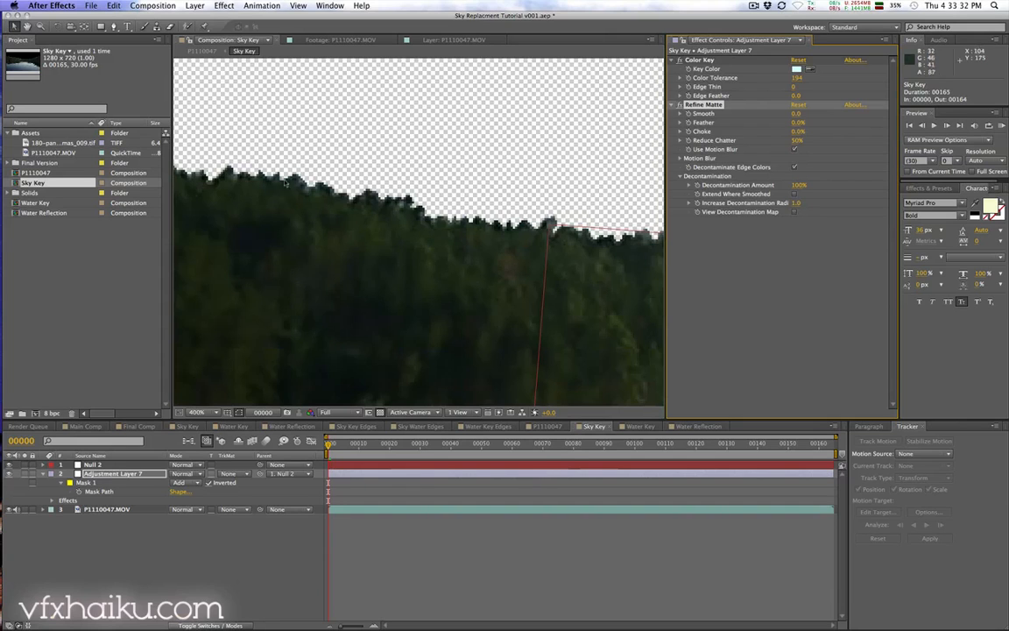
Step: Check the key in the P1110047 composition, then turn off Refine Matte's Use Motion Blur
left_click(548, 426)
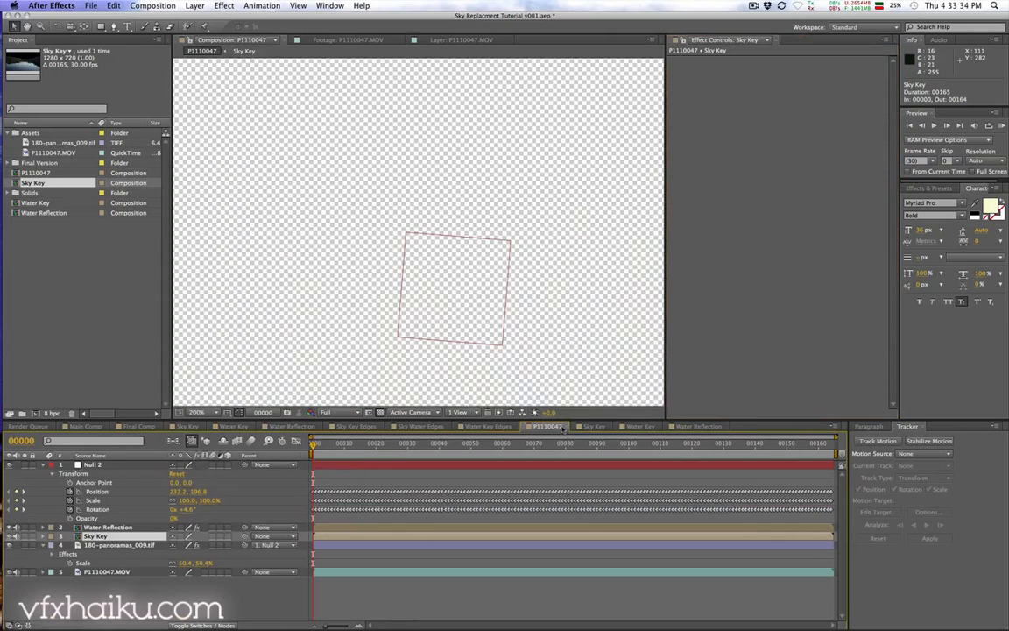
left_click_drag(248, 232, 419, 244)
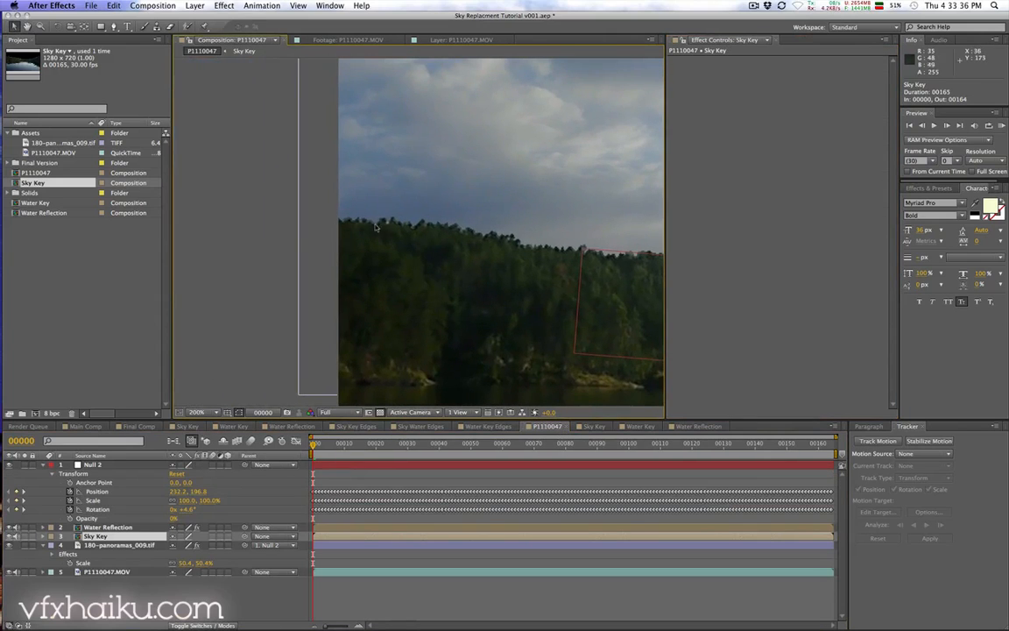
left_click_drag(507, 267, 404, 255)
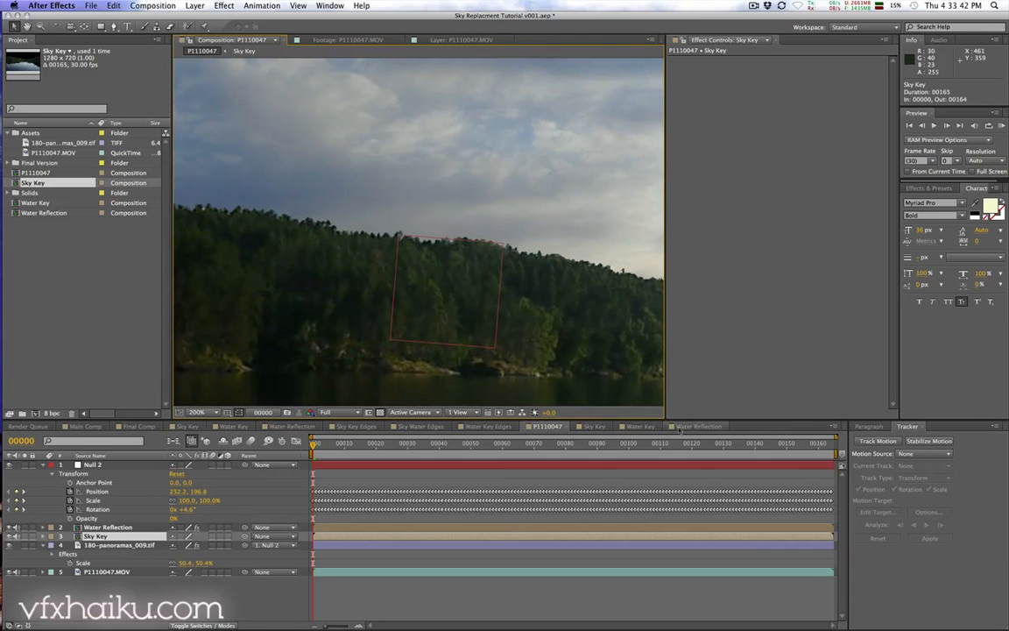
left_click(595, 426)
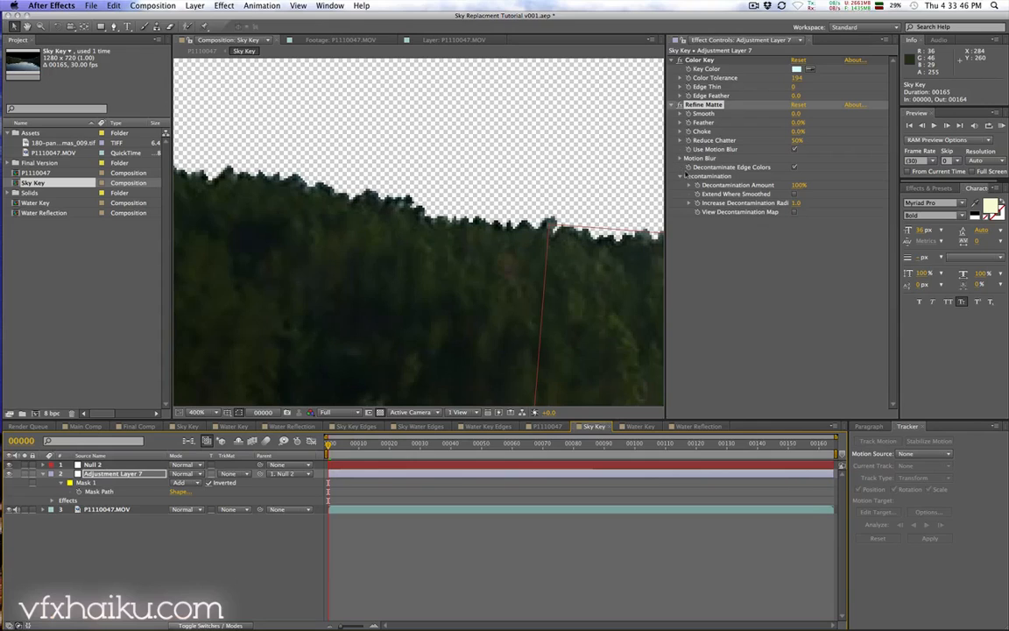
left_click(799, 149)
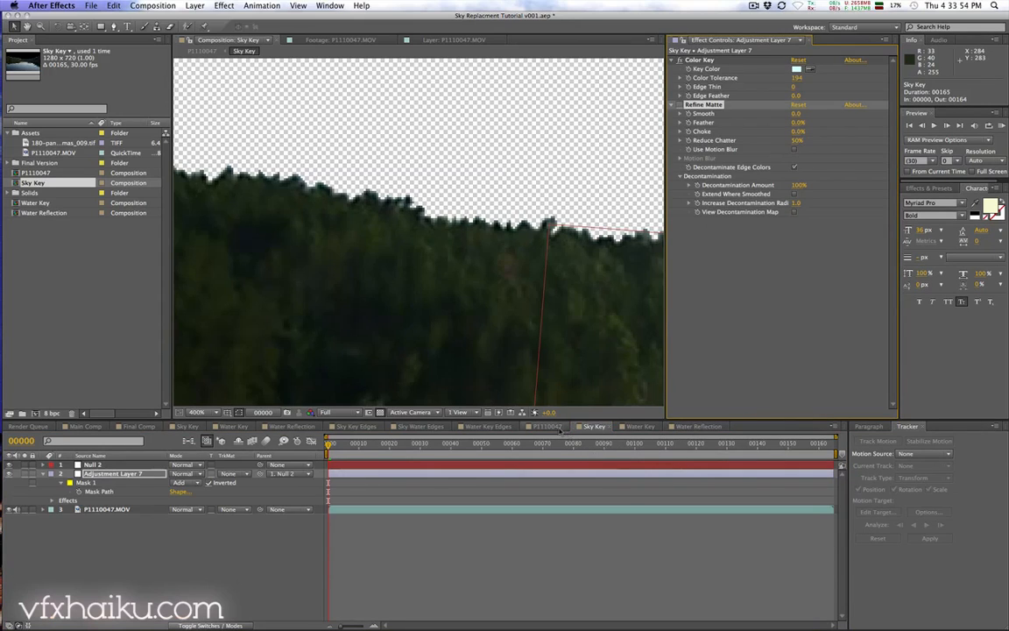
Step: Duplicate the Sky Key composition and rename the copy Sky Edges
left_click(546, 426)
key("h")
left_click_drag(285, 278, 326, 294)
key("v")
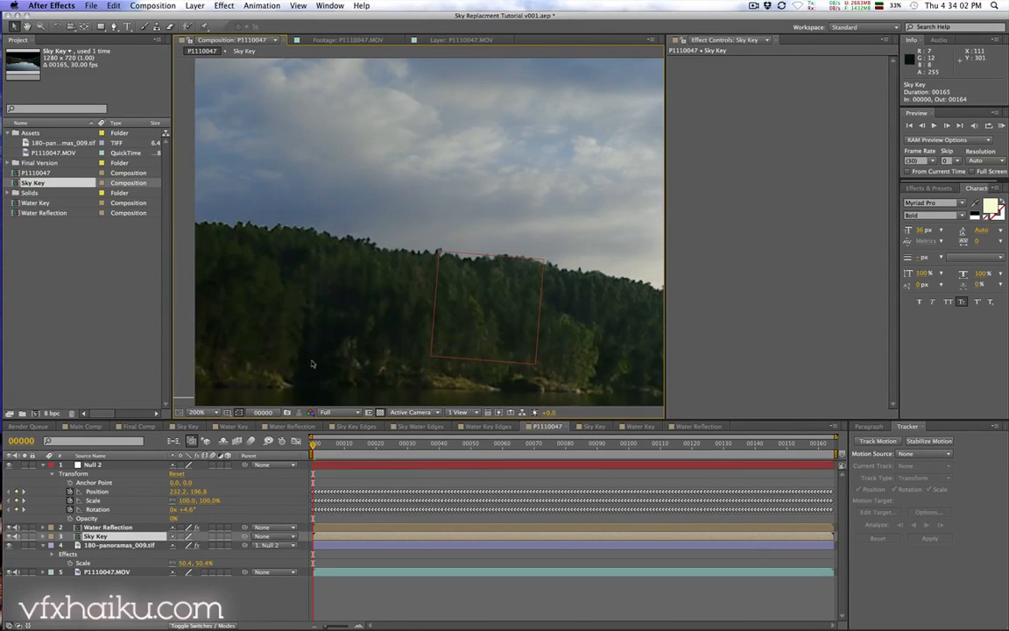
left_click(52, 252)
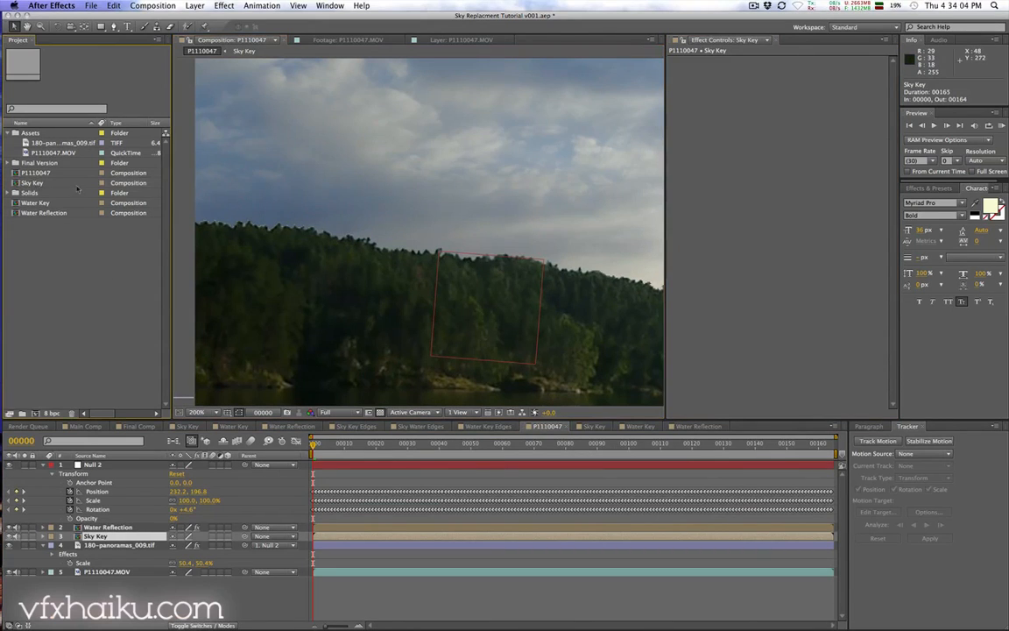
left_click(40, 184)
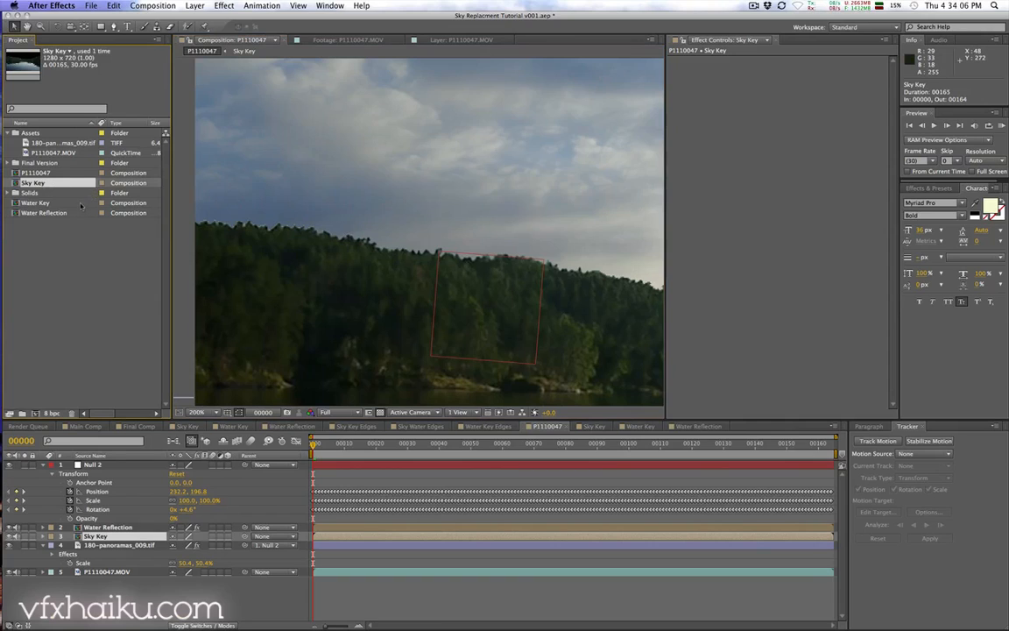
key("super+d")
key("Return")
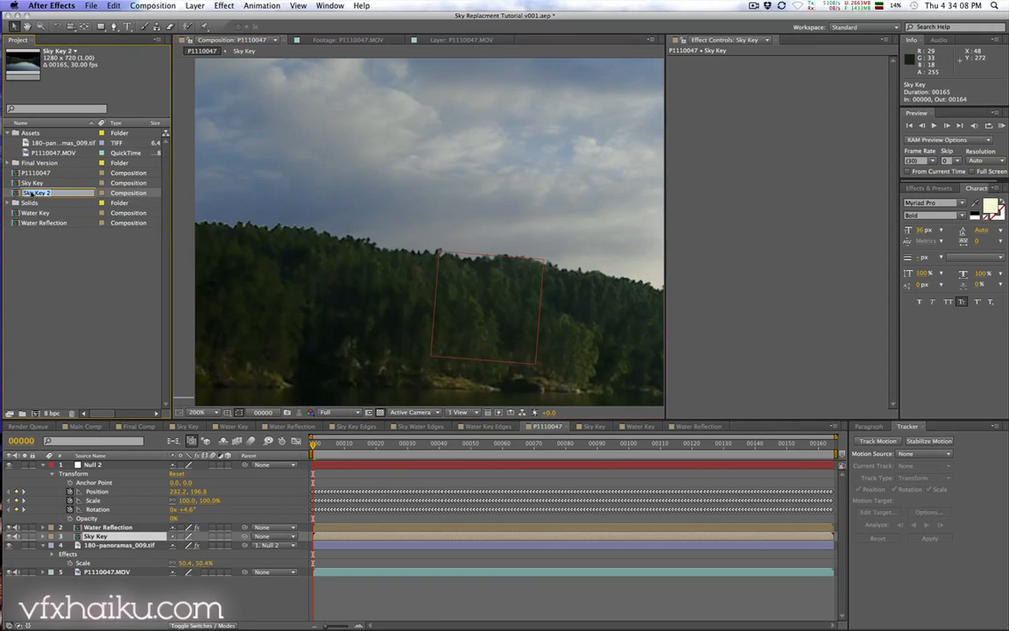
key("Right")
type("Edges")
key("Return")
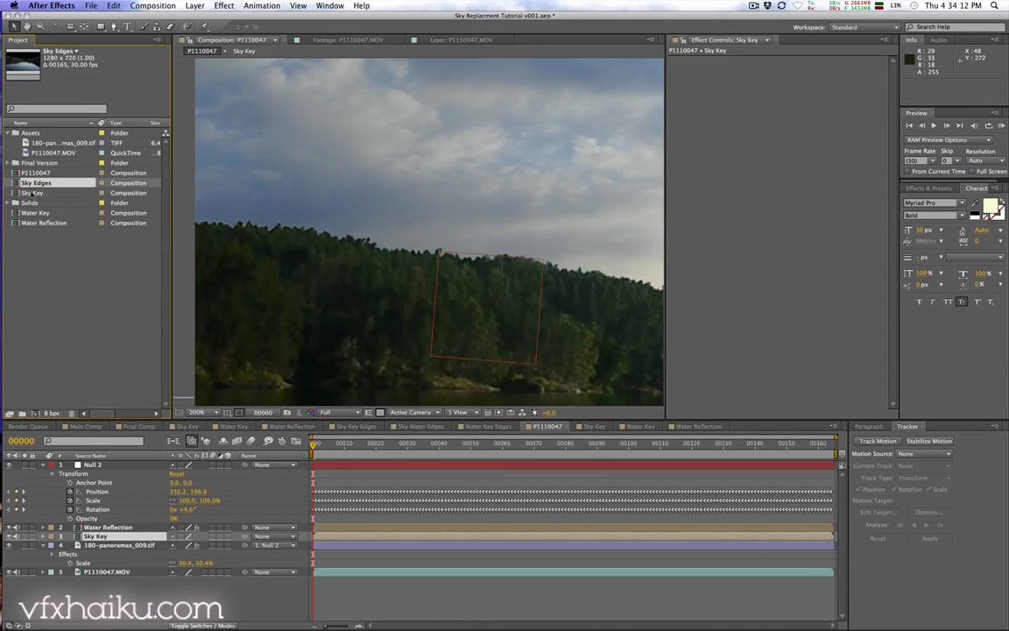
Step: Open the Sky Edges composition and add a new adjustment layer on top
double_click(48, 184)
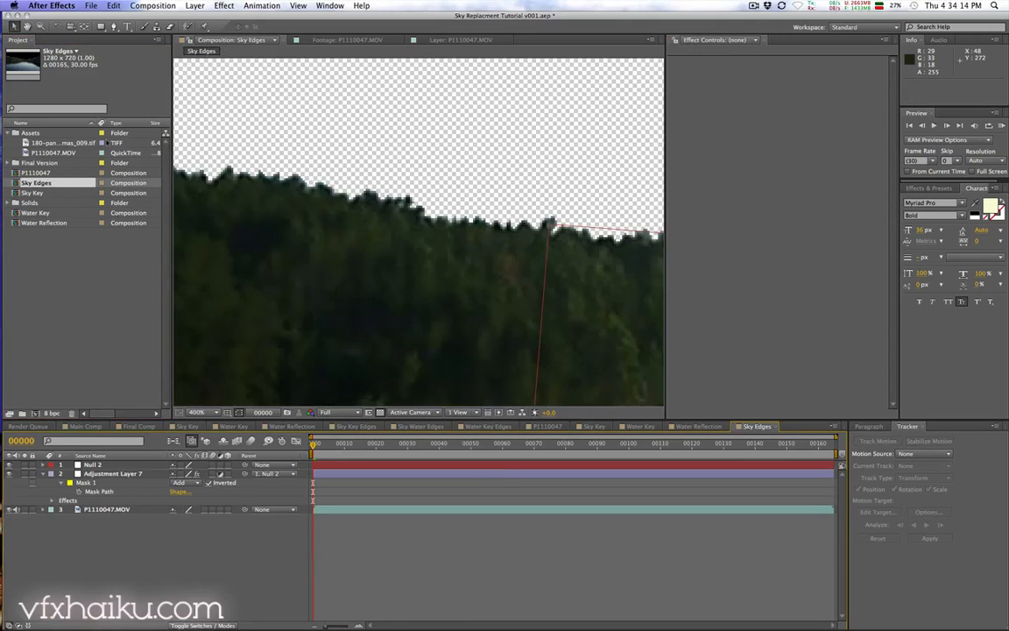
left_click(130, 474)
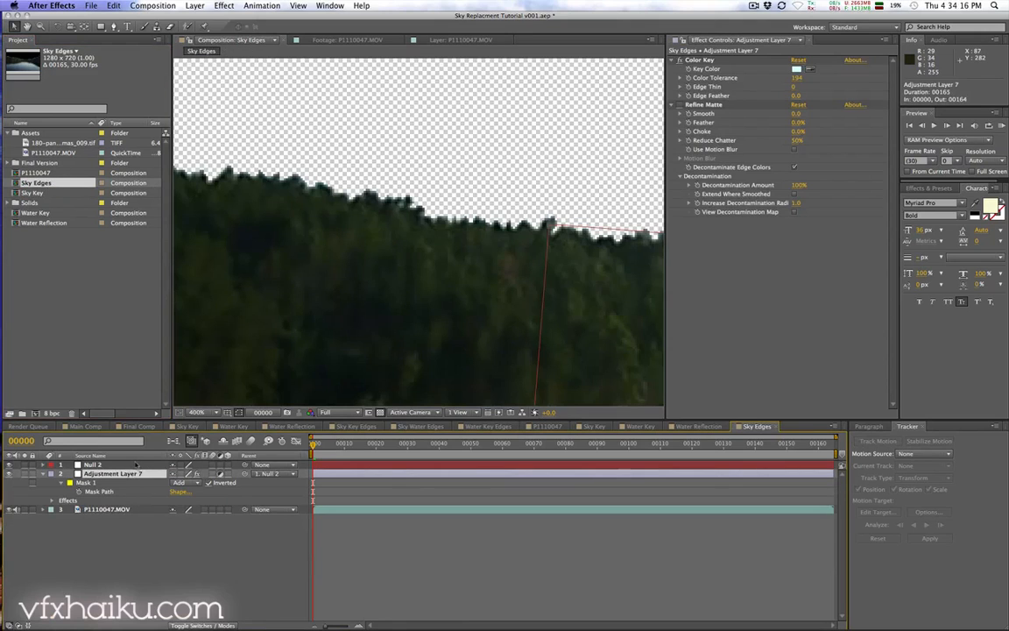
key("comma")
key("comma")
key("space")
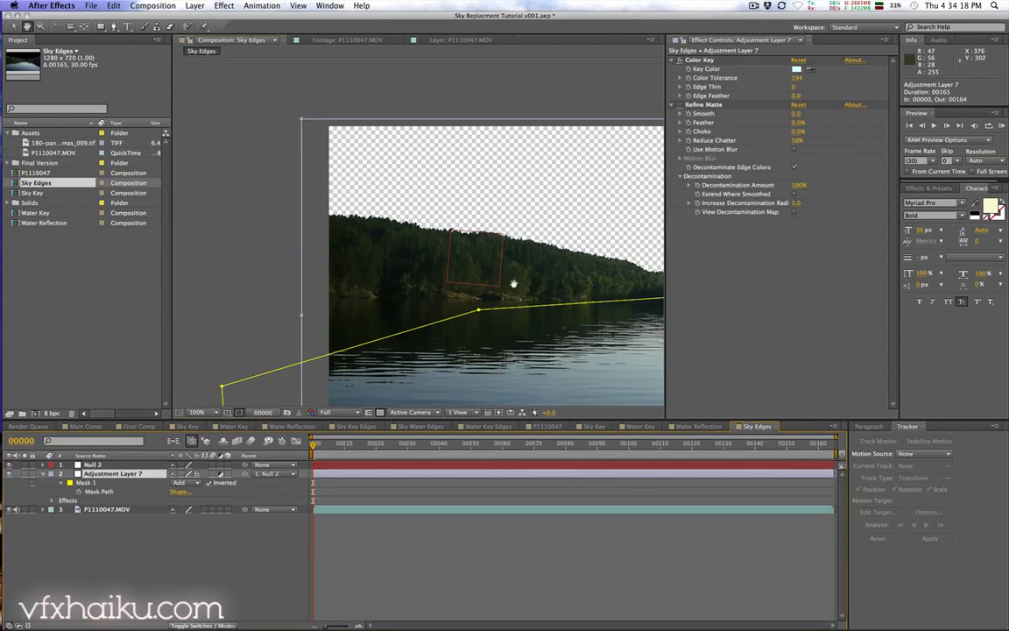
left_click_drag(514, 283, 389, 282)
left_click(195, 7)
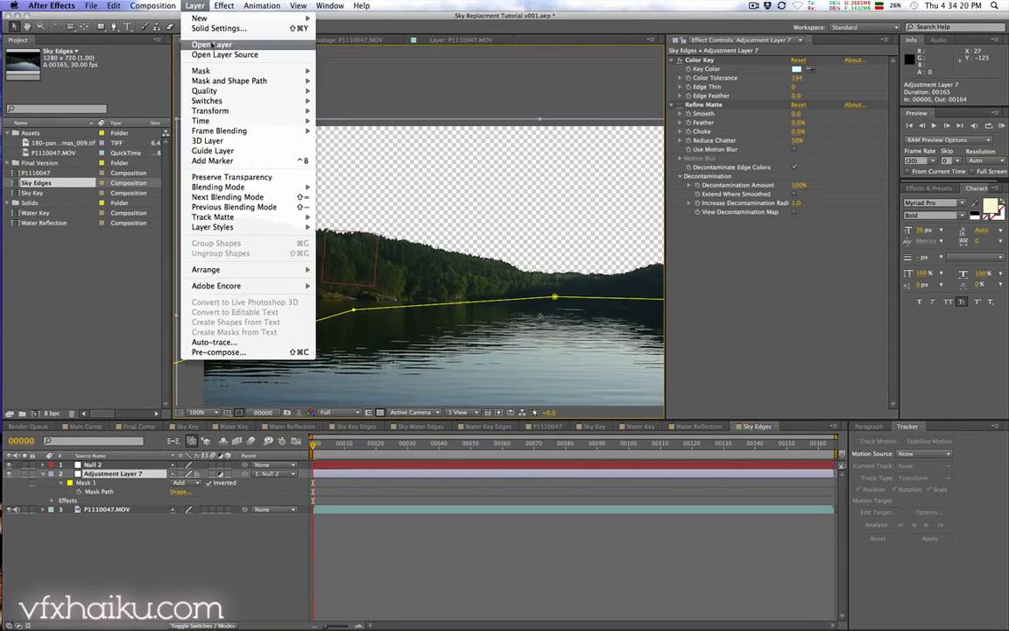
mouse_move(201, 19)
left_click(366, 80)
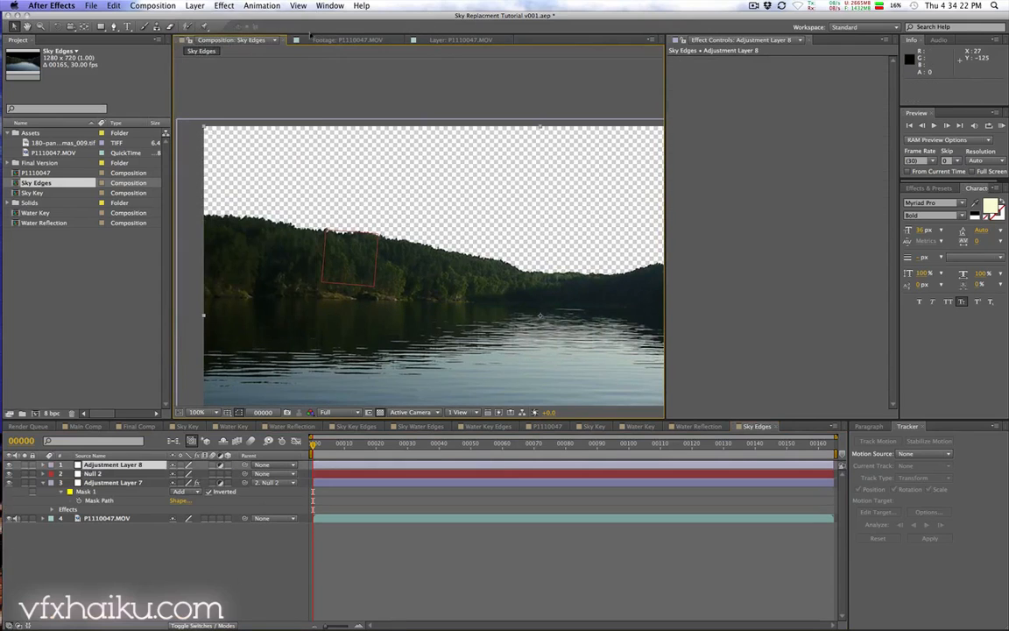
Step: Apply Set Channels to the new adjustment layer and set Red, Green and Blue to Alpha
left_click(222, 6)
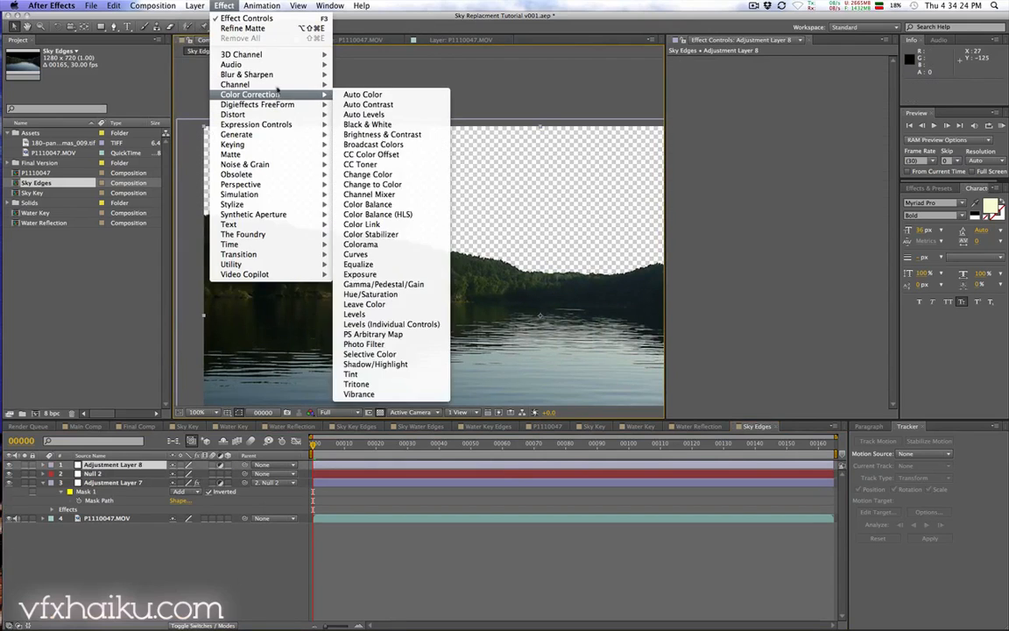
mouse_move(263, 84)
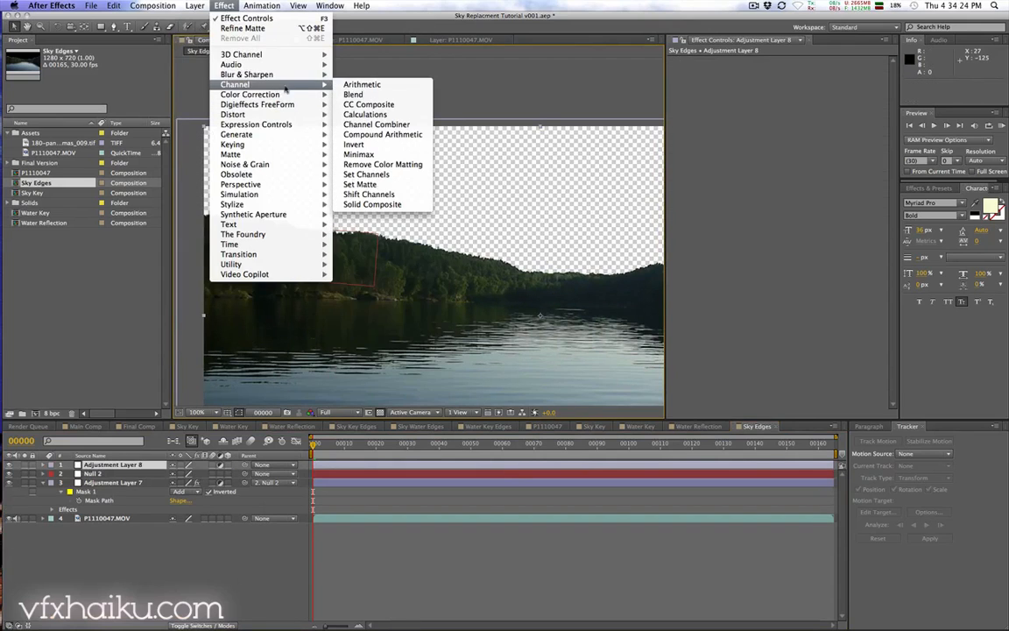
left_click(411, 178)
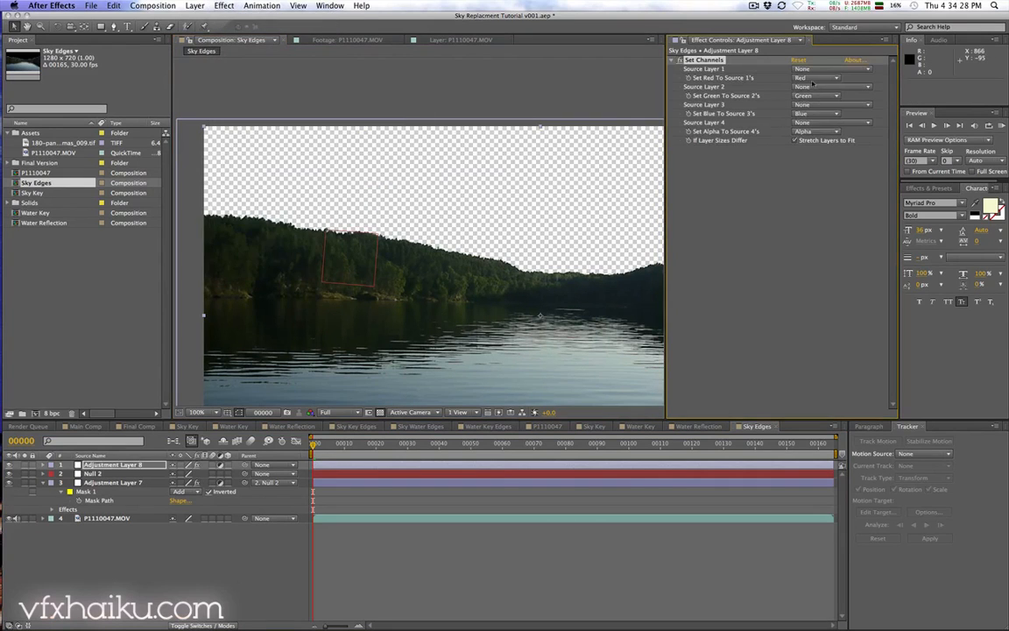
left_click(804, 79)
left_click(813, 117)
left_click(806, 96)
left_click(813, 136)
left_click(806, 113)
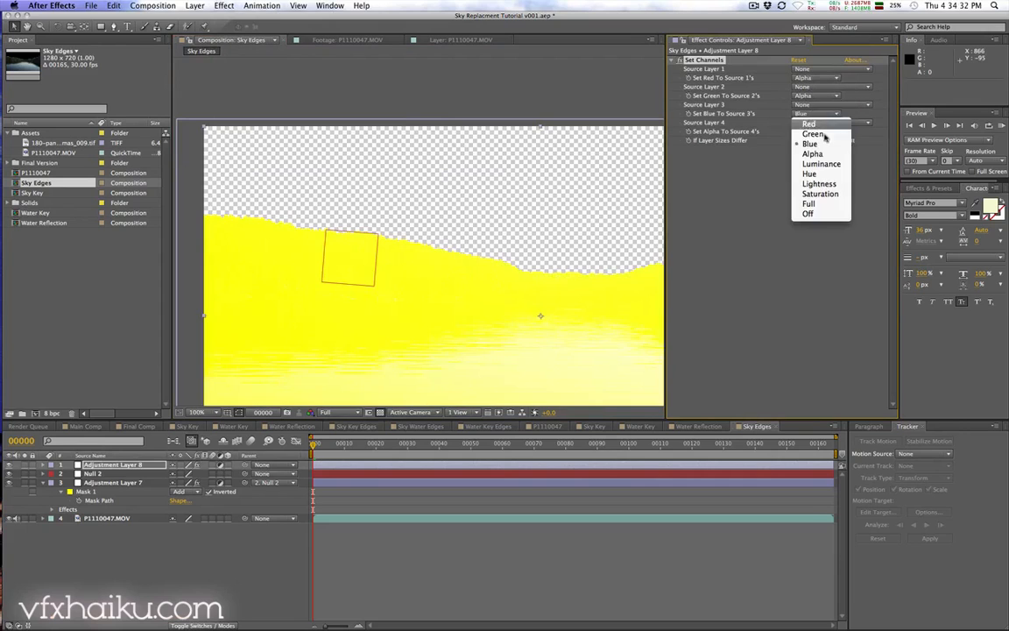
left_click(818, 154)
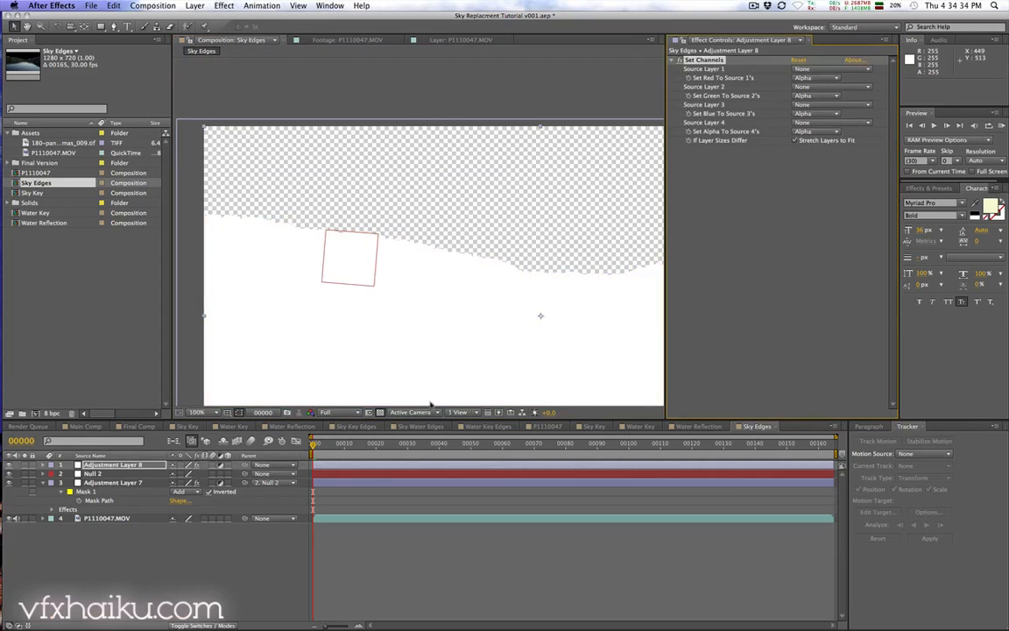
Step: Apply Find Edges to the adjustment layer to outline the sky matte
left_click(379, 412)
left_click_drag(469, 358, 469, 297)
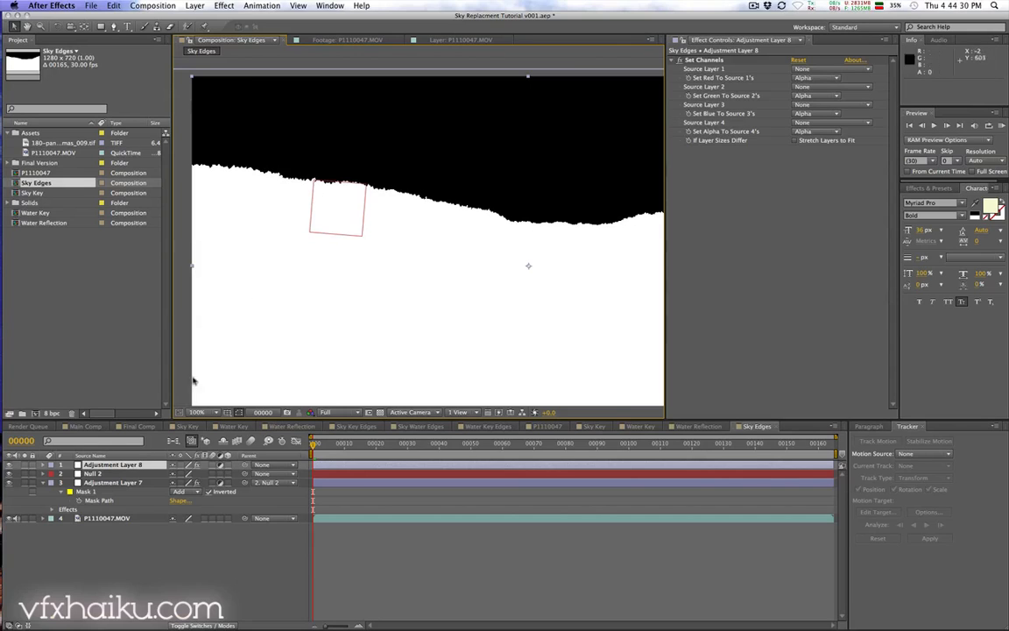
left_click(224, 7)
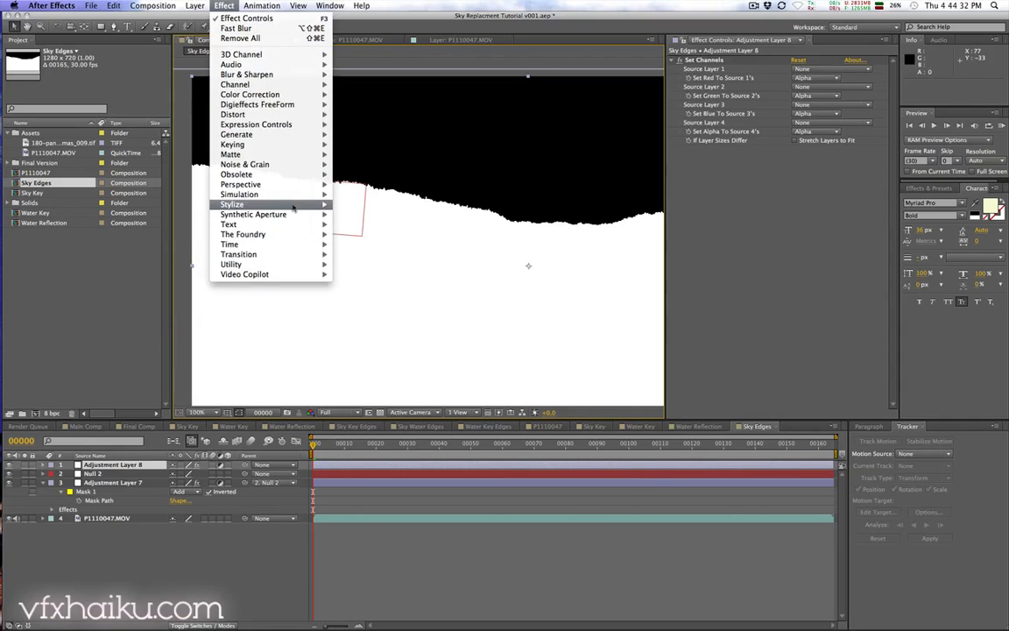
mouse_move(294, 203)
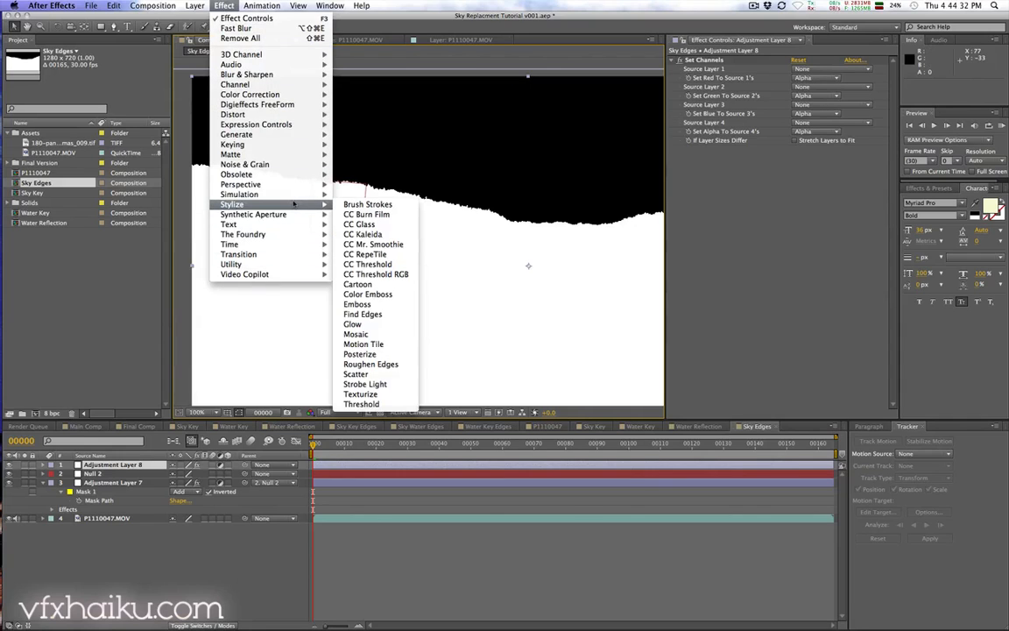
left_click(386, 314)
left_click(380, 411)
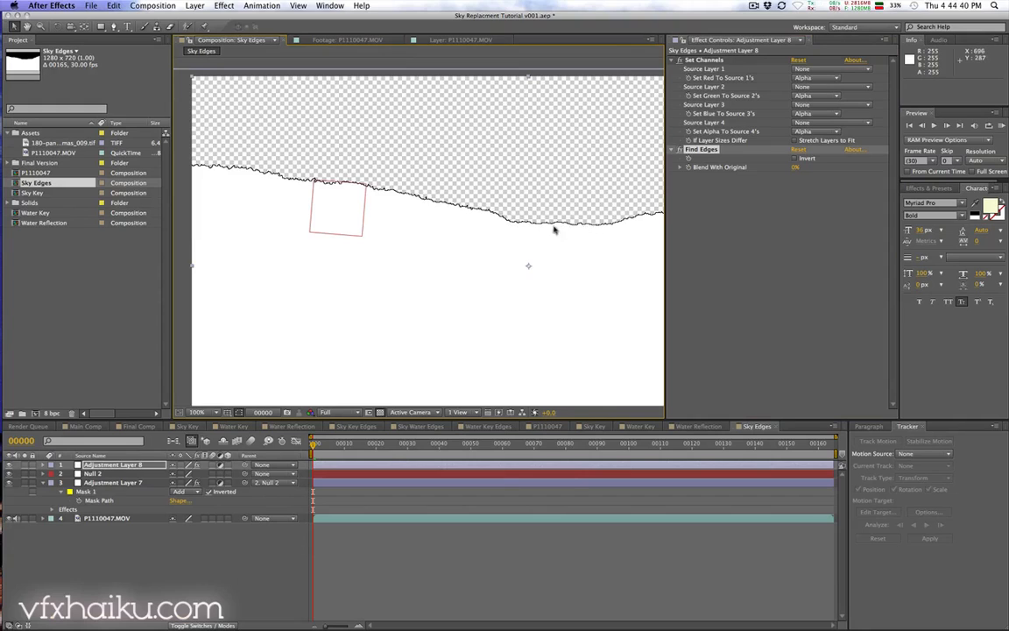
Step: Add Simple Choker to the adjustment layer and set Choke Matte to -27.40
left_click(224, 6)
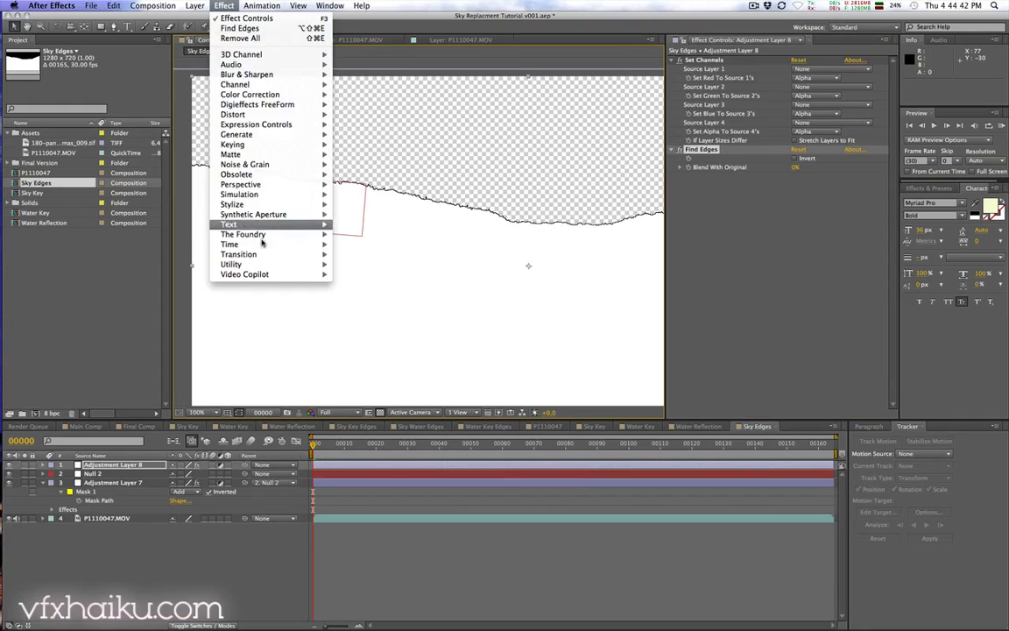
mouse_move(297, 155)
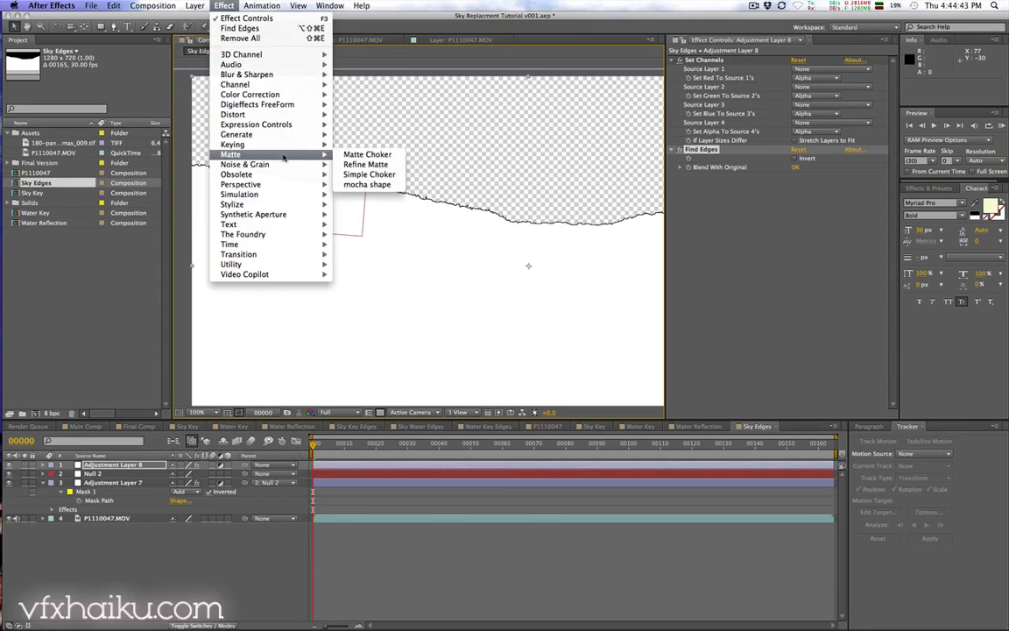
left_click(369, 174)
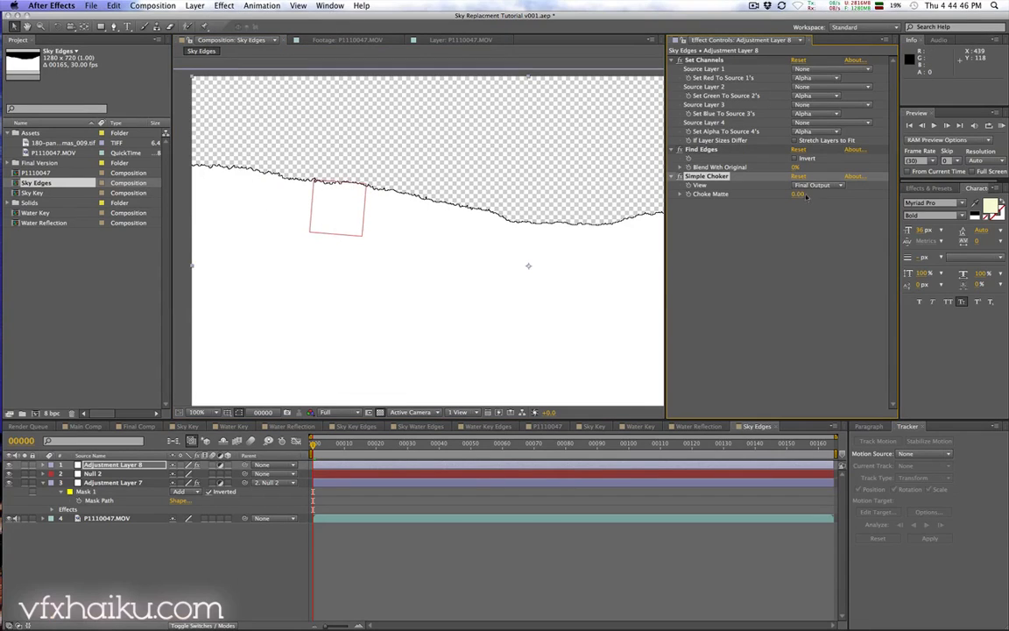
left_click_drag(800, 194, 657, 195)
Step: Apply Fast Blur to the adjustment layer and set Blurriness to 3
left_click(224, 6)
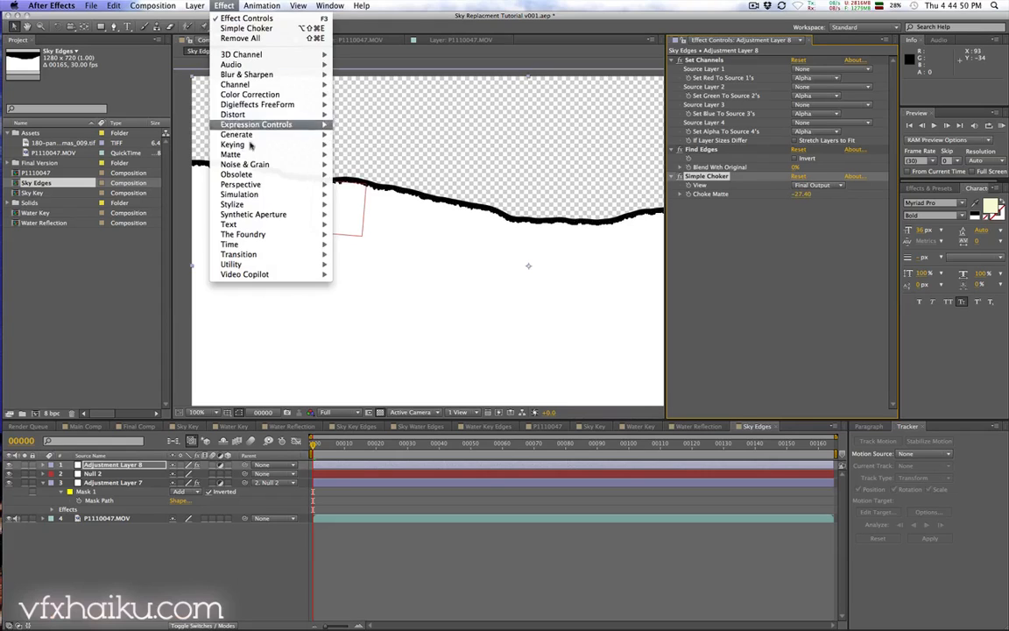
mouse_move(262, 74)
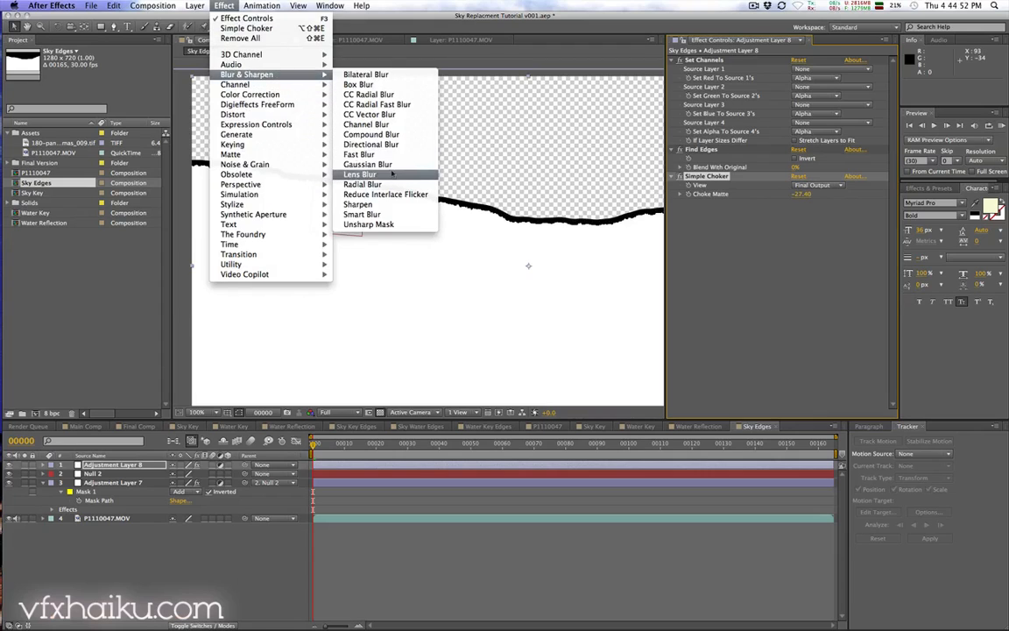
left_click(361, 154)
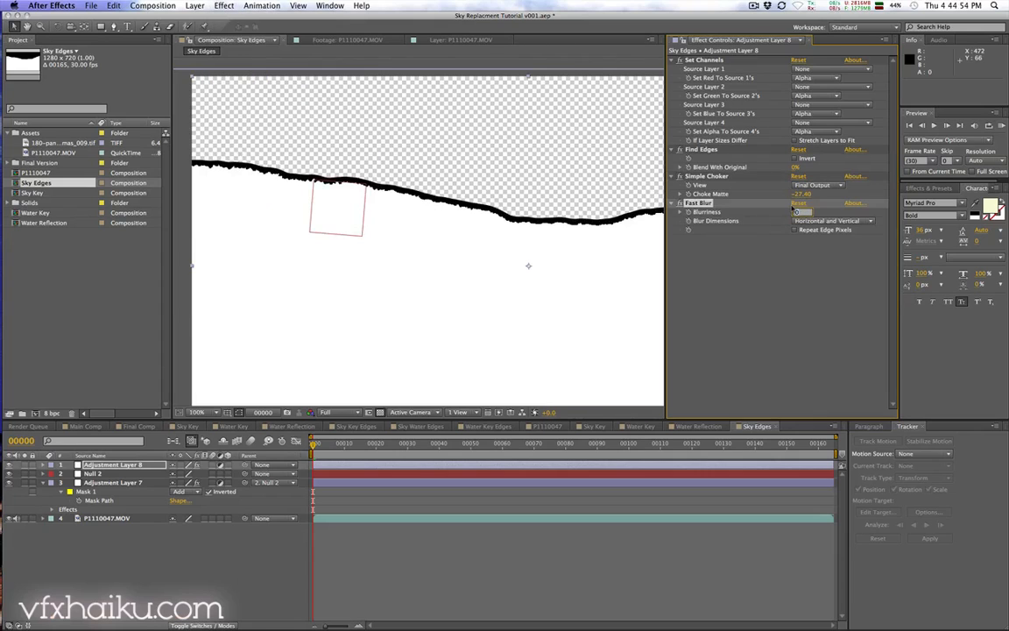
type("3")
key("Return")
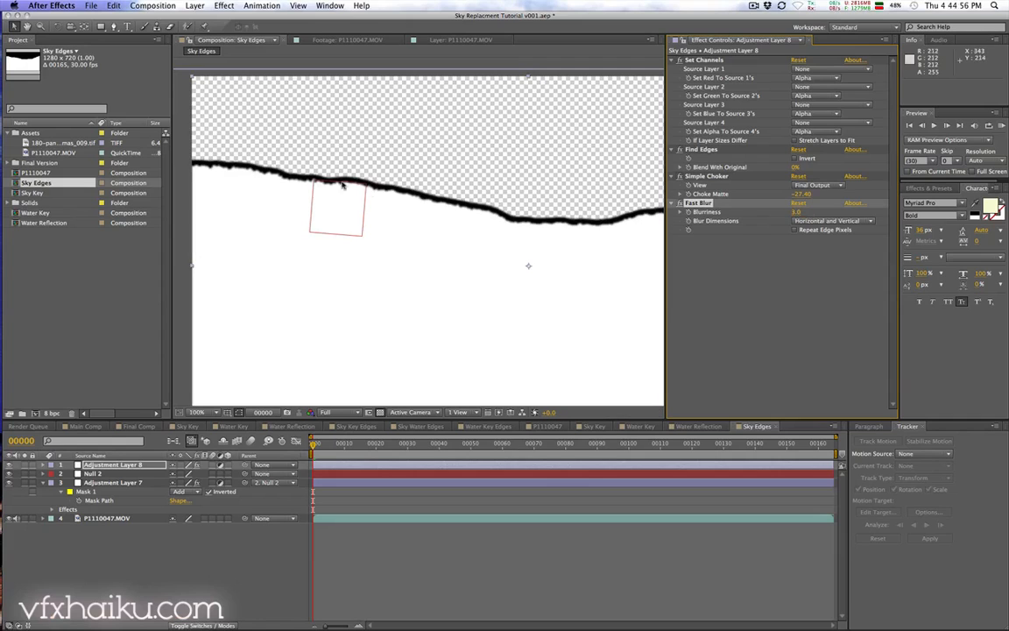
Step: Duplicate the Water Key composition and rename the copy Water Edges
left_click_drag(613, 219, 647, 200)
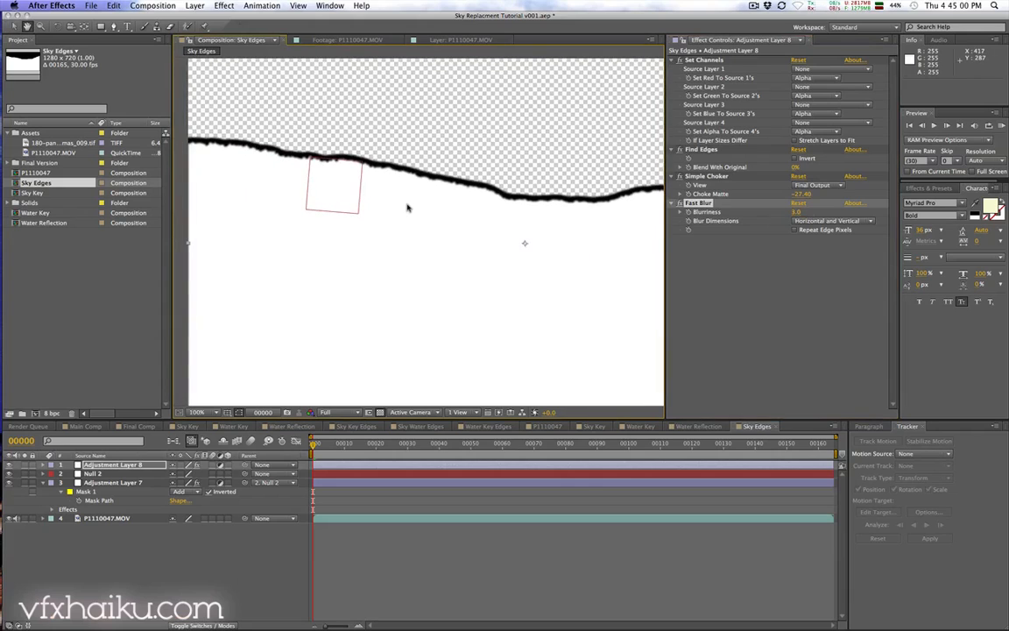
key("comma")
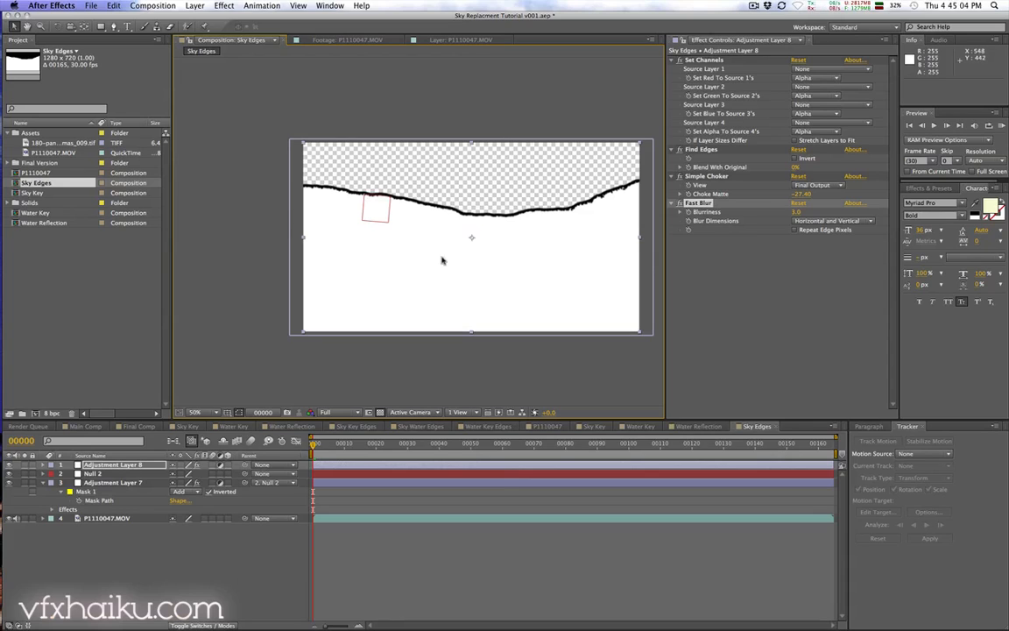
left_click(127, 580)
left_click(48, 213)
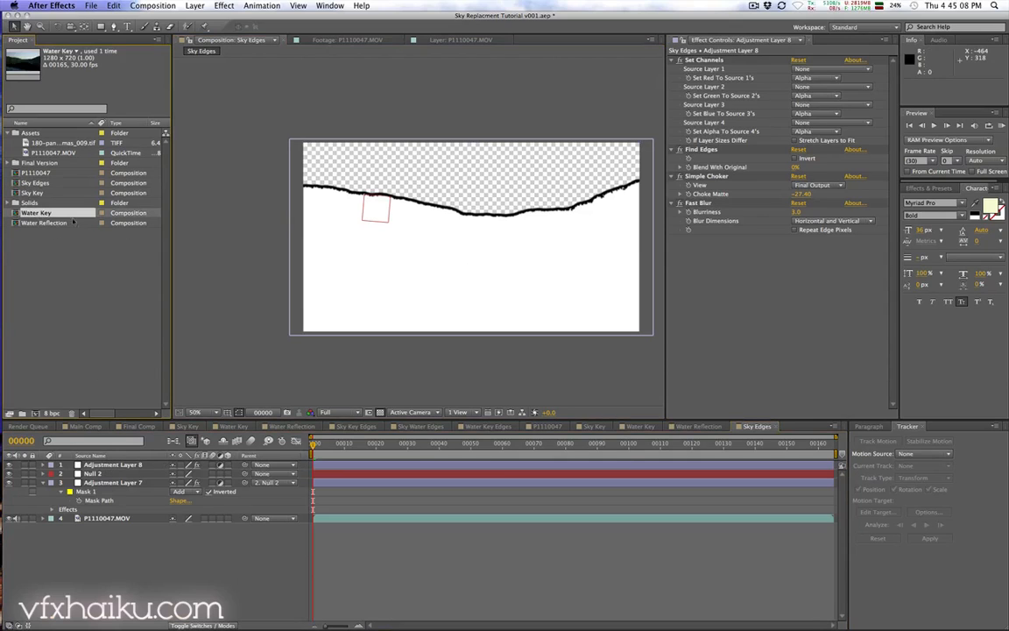
key("super+d")
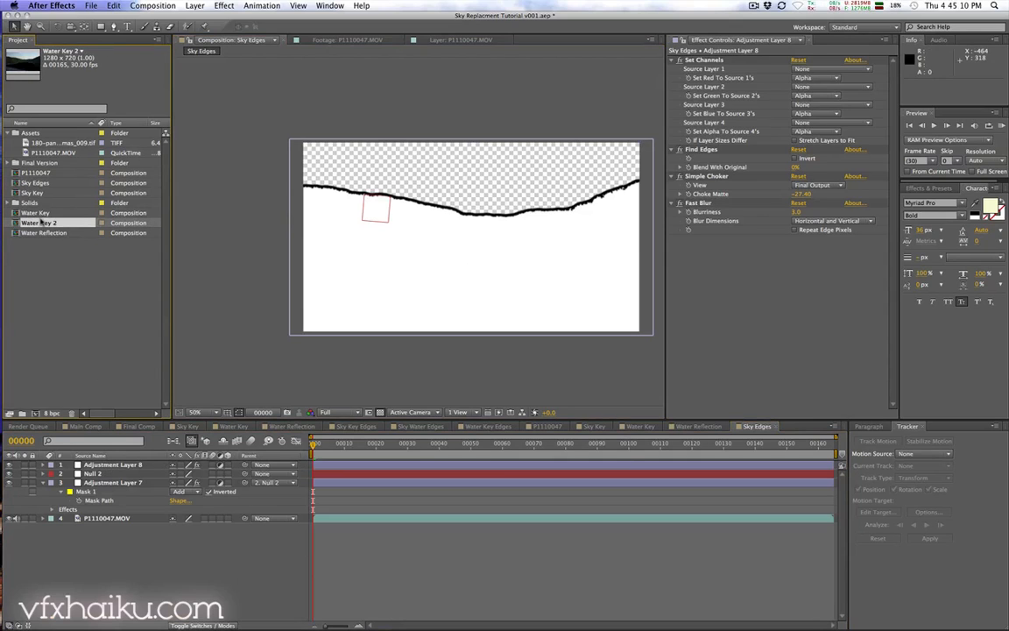
key("Return")
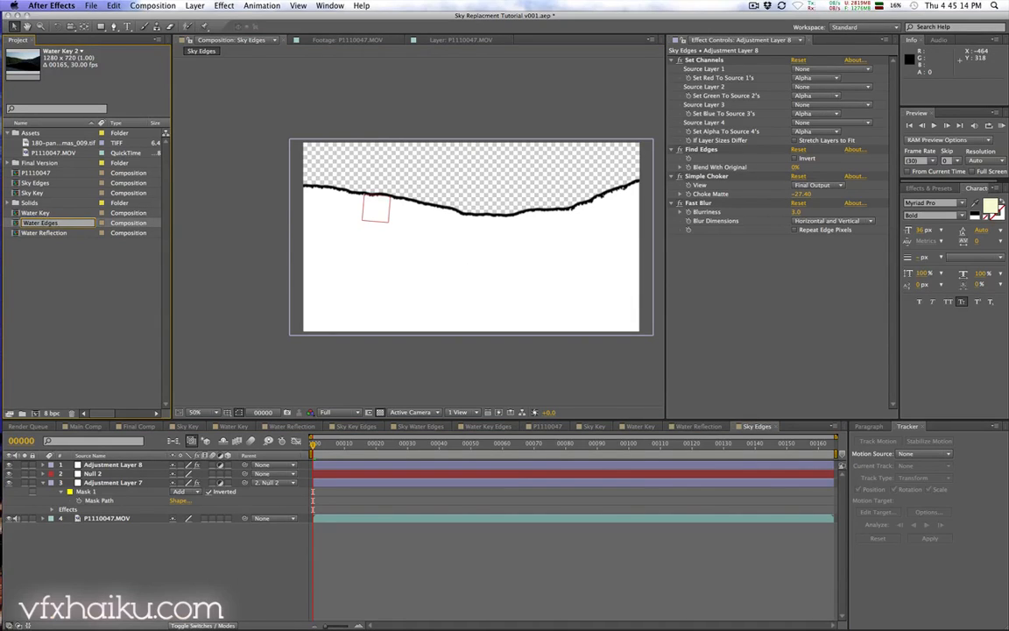
type("Water Edges")
key("Return")
Step: Copy the edge-finding adjustment layer from Sky Edges and paste it at the top of the Water Edges composition
left_click(116, 468)
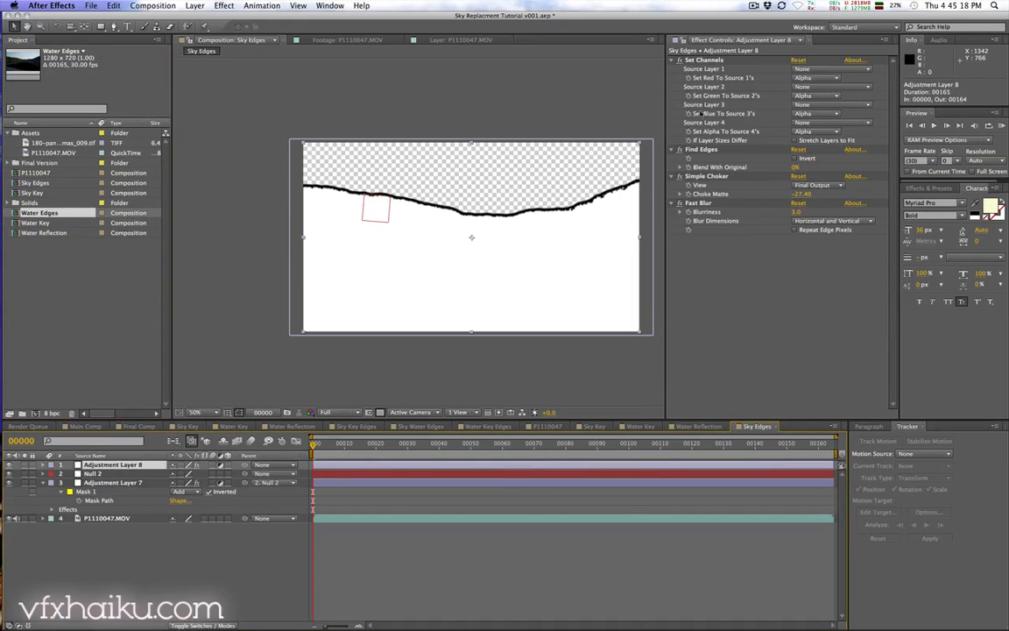
key("super+c")
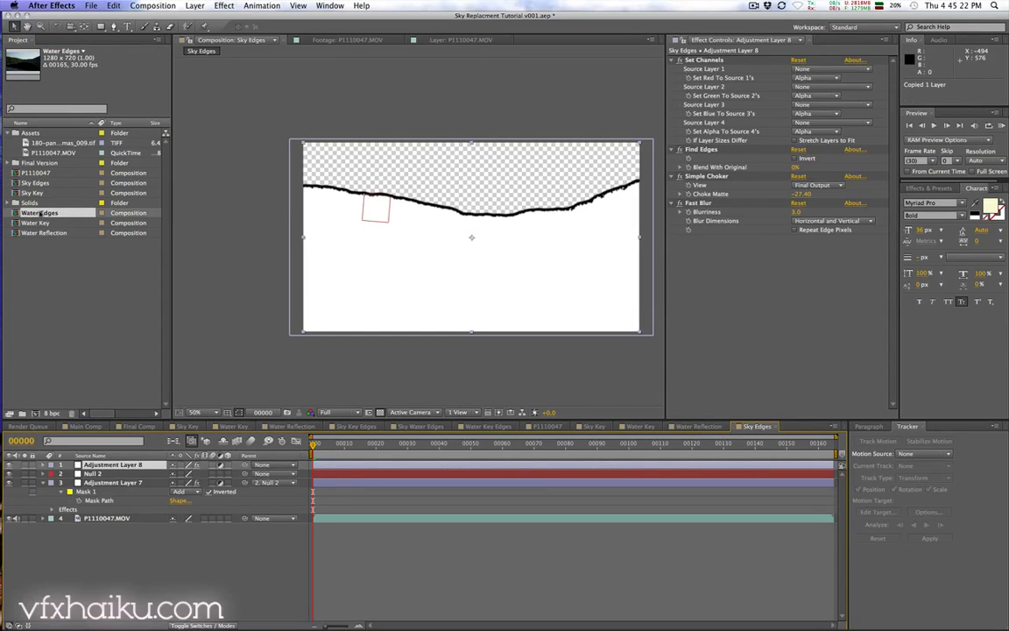
double_click(41, 213)
left_click(94, 469)
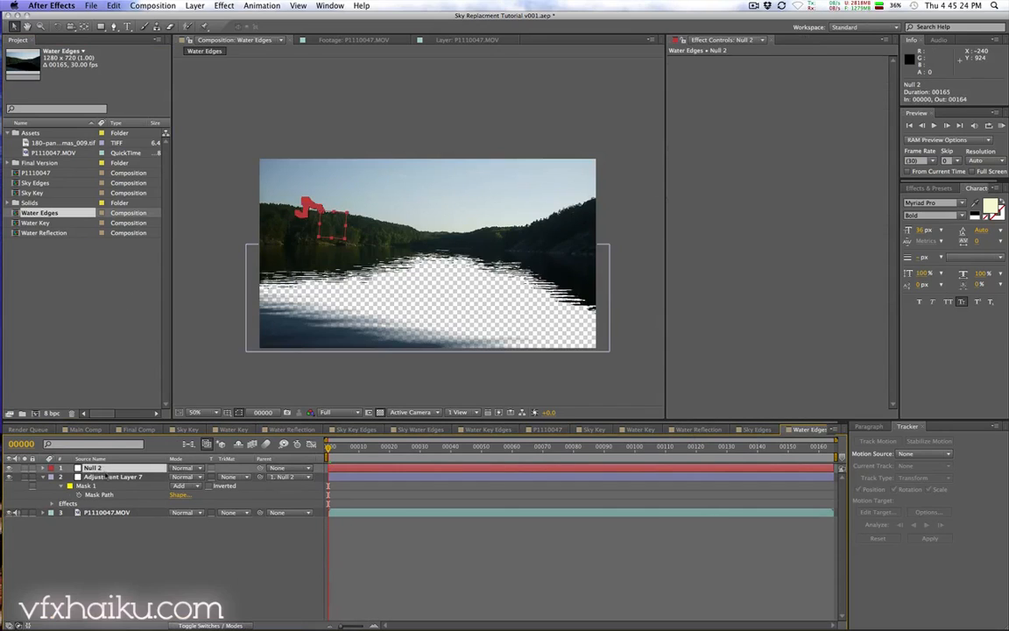
key("super+v")
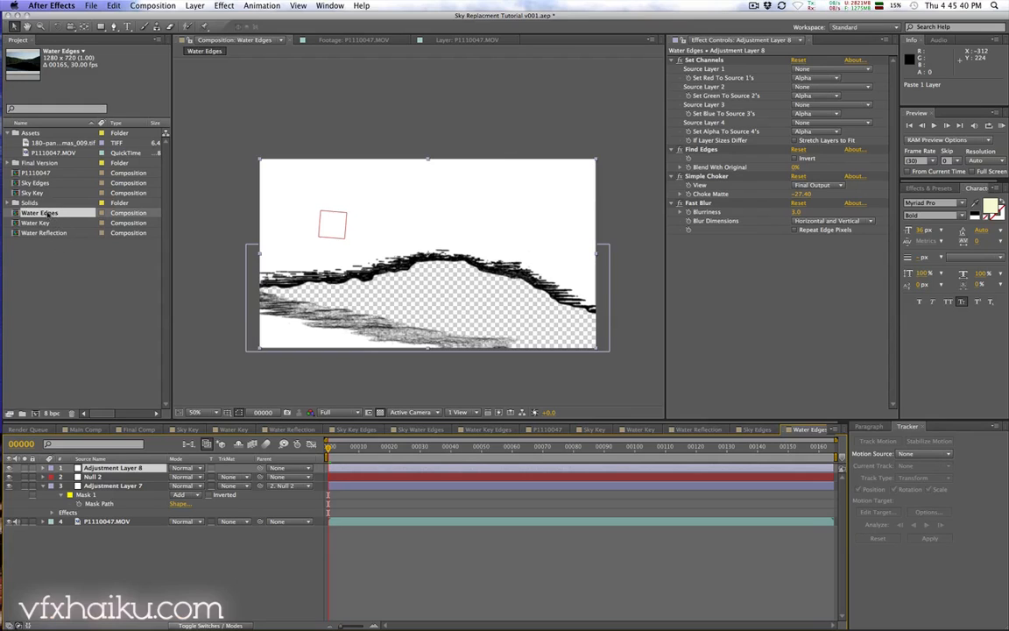
Step: Create a new composition from Water Edges and add the Sky Edges composition on top of it
left_click(48, 214)
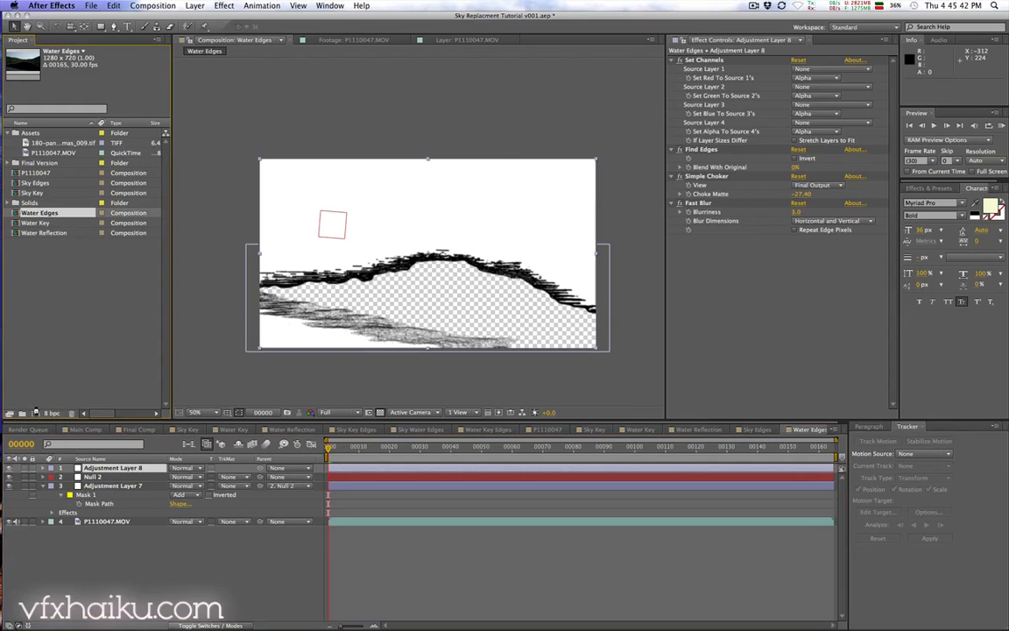
left_click_drag(36, 411, 36, 412)
left_click_drag(35, 182, 86, 469)
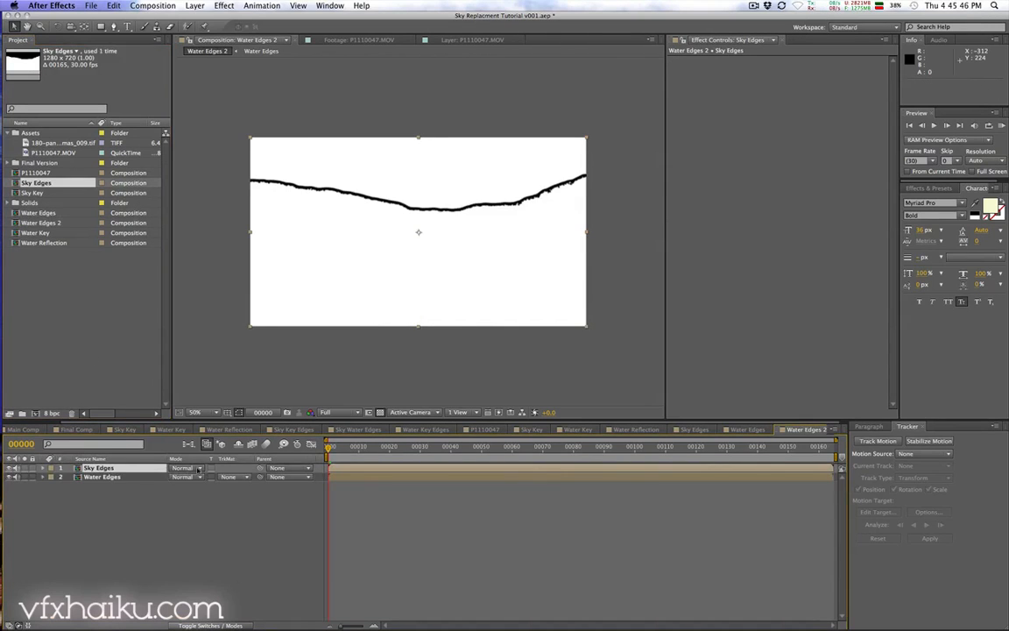
Step: Set the Sky Edges layer's blending mode to Darken
left_click(198, 468)
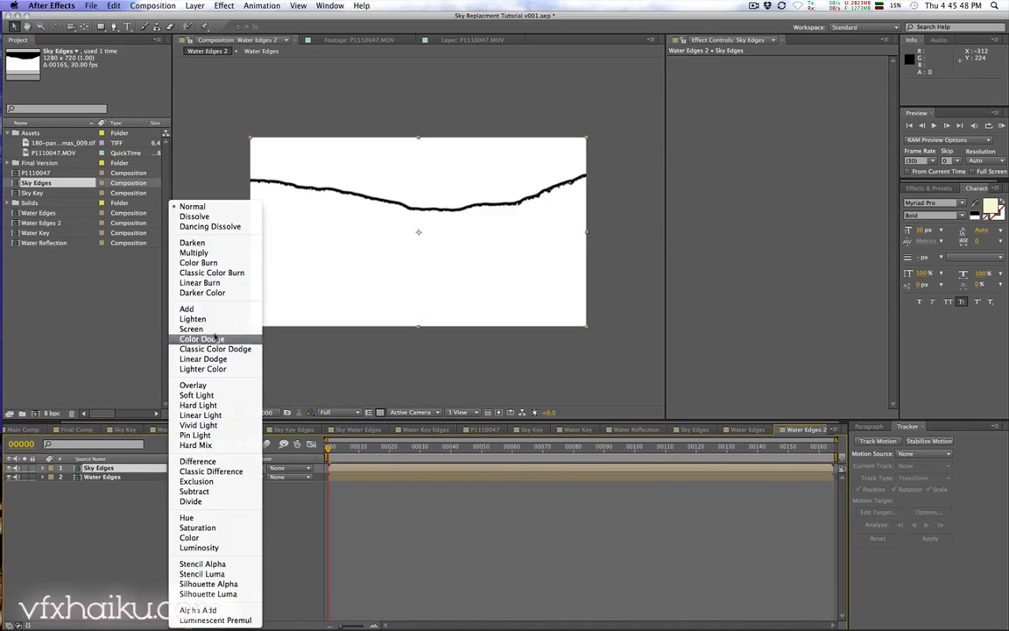
left_click(223, 243)
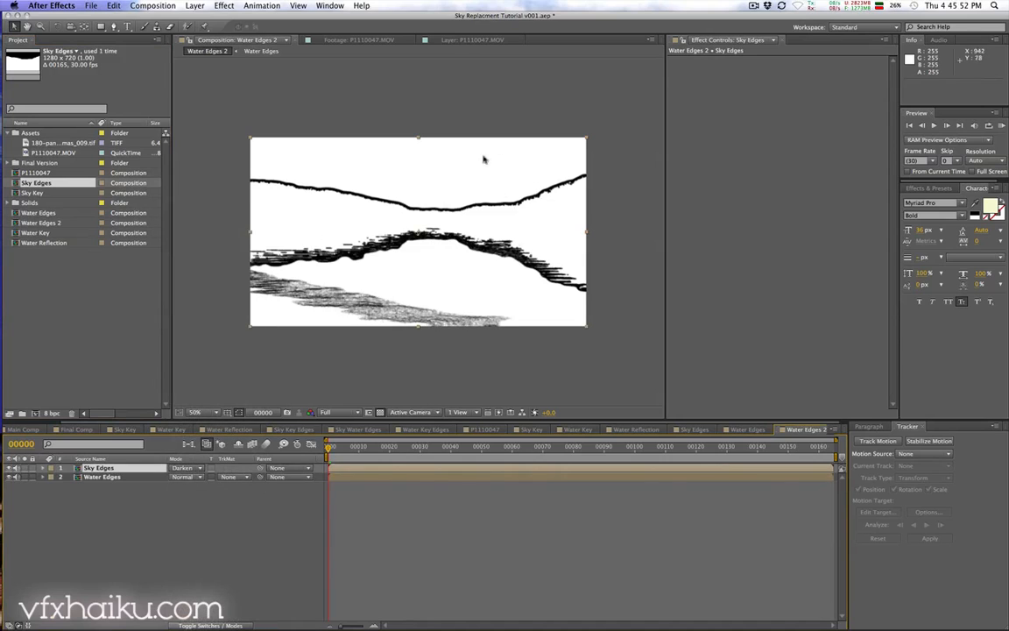
left_click_drag(339, 450, 602, 448)
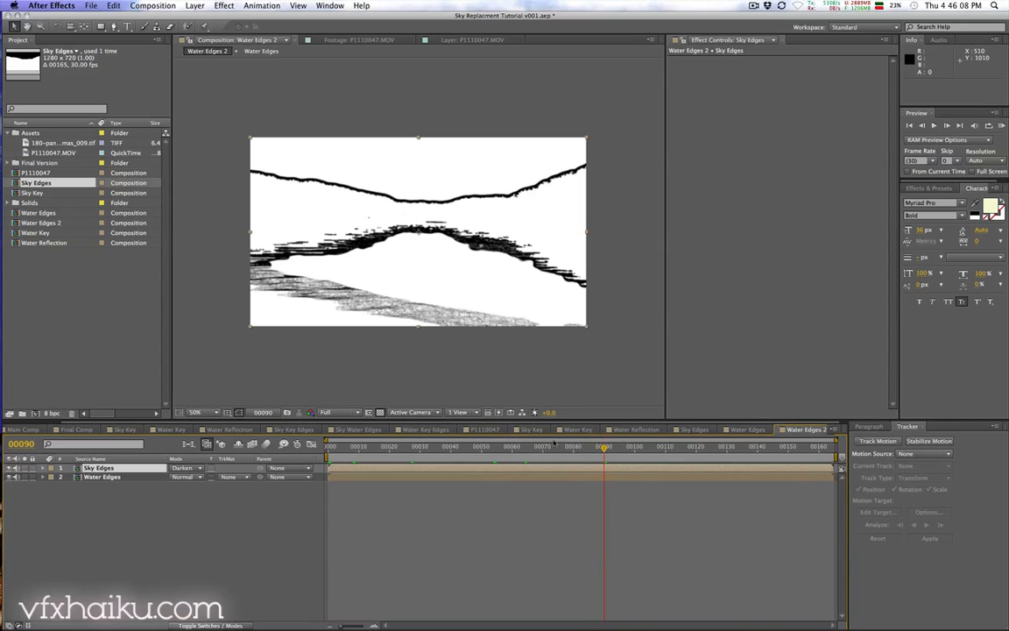
Step: Rename the Water Edges 2 composition to Edges
left_click(496, 431)
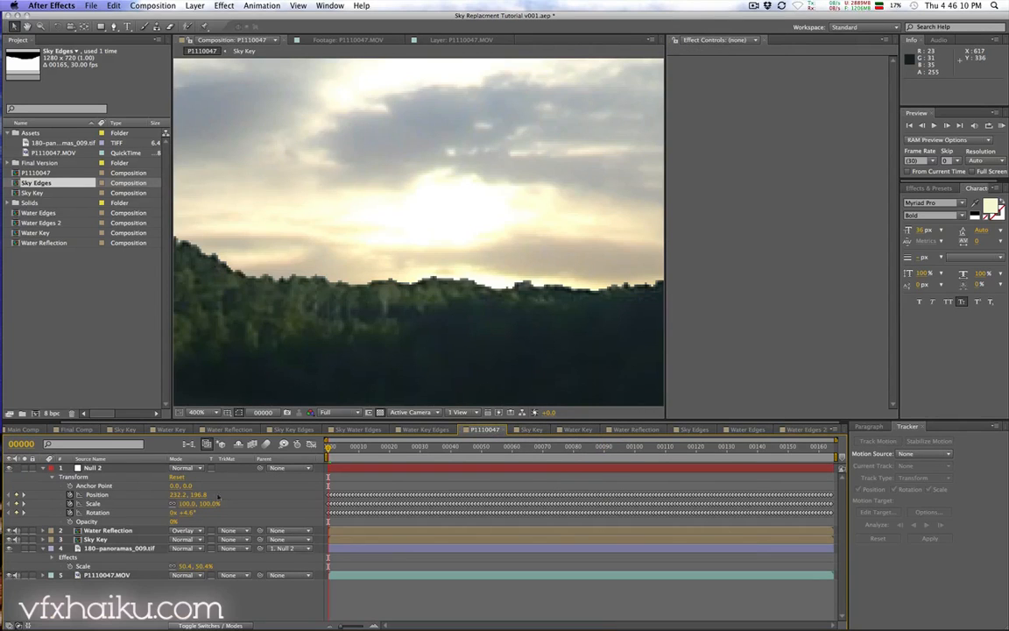
left_click(48, 223)
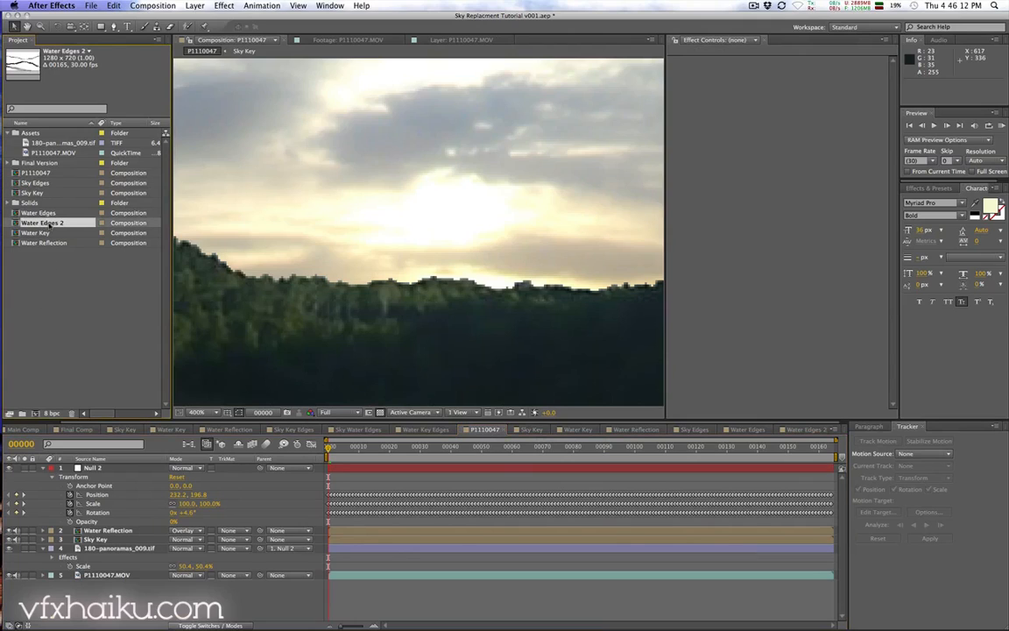
key("Return")
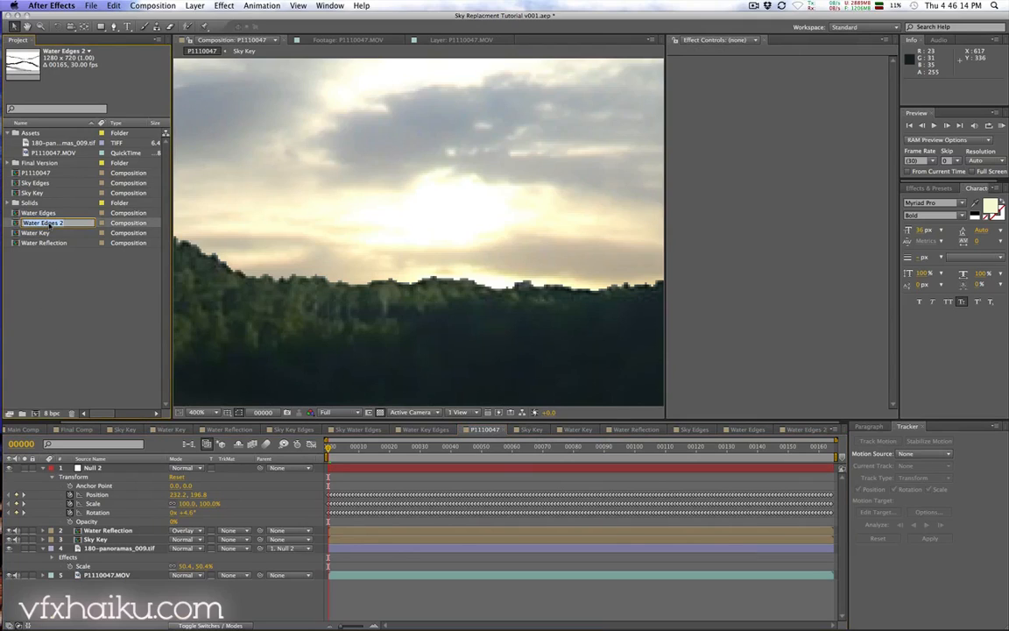
type("Edges")
key("Return")
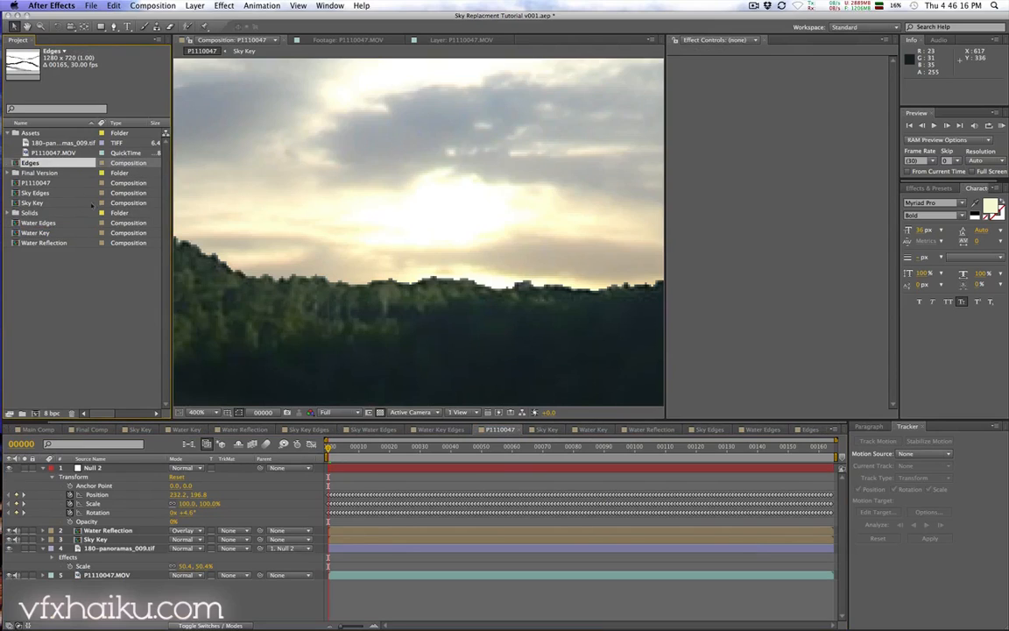
Step: Add the Edges composition hidden at the top of the P1110047 composition and create a new adjustment layer
mouse_move(29, 163)
left_mouse_down()
mouse_move(94, 374)
mouse_move(105, 464)
left_mouse_up()
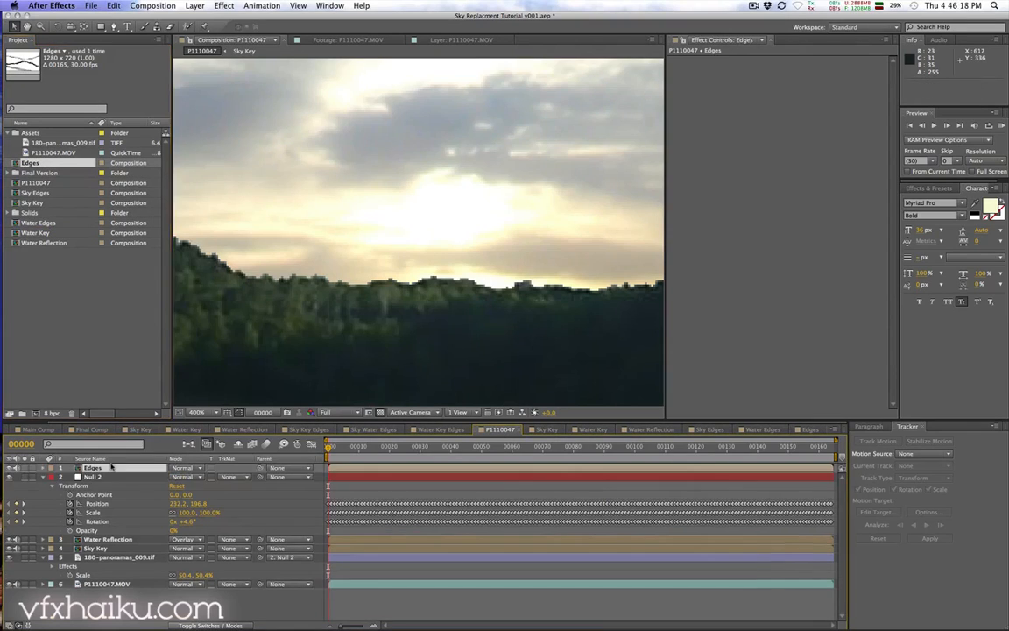
left_click(10, 469)
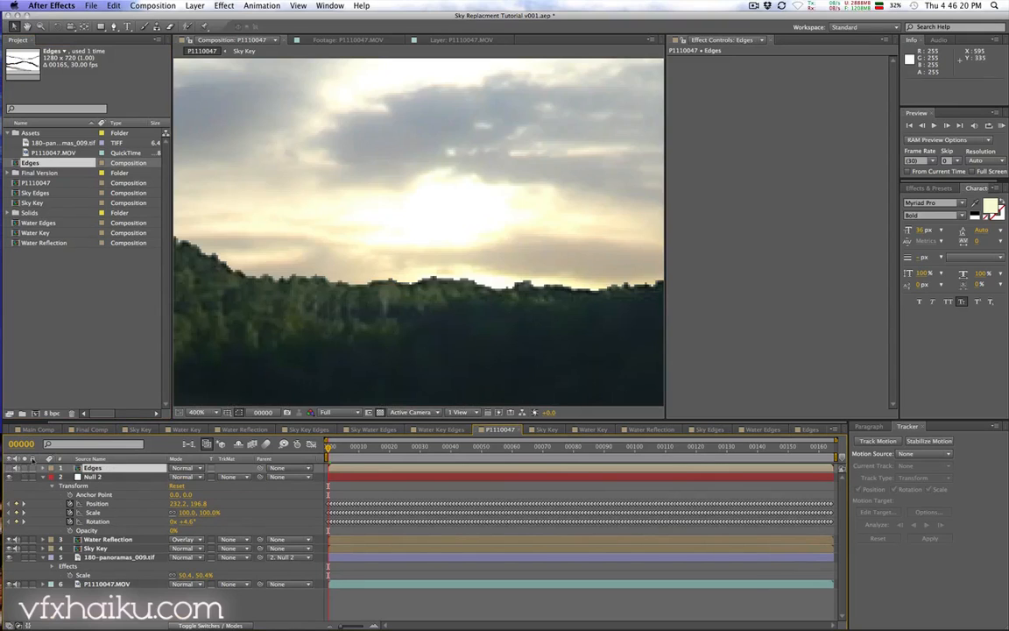
left_click(194, 6)
mouse_move(188, 19)
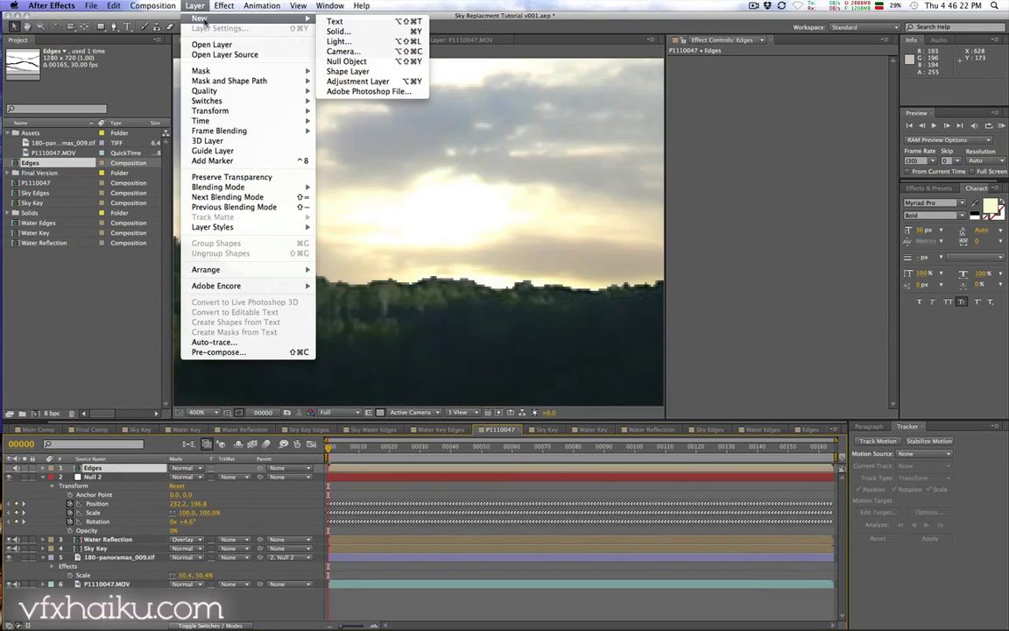
left_click(359, 82)
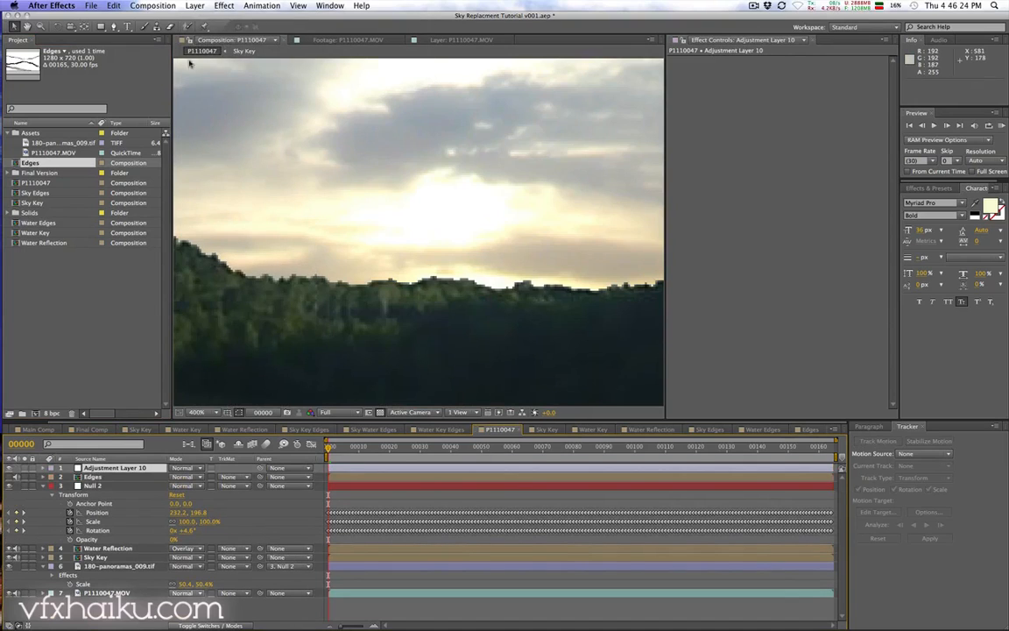
Step: Apply Fast Blur to the new adjustment layer with Blurriness set to 5
left_click(225, 6)
mouse_move(281, 75)
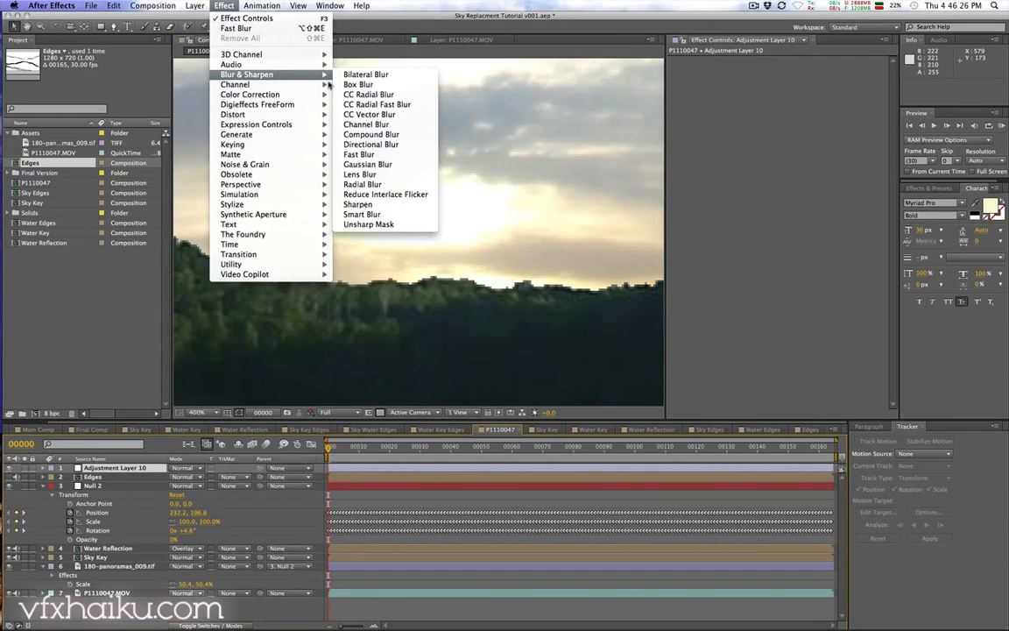
left_click(337, 155)
left_click(796, 69)
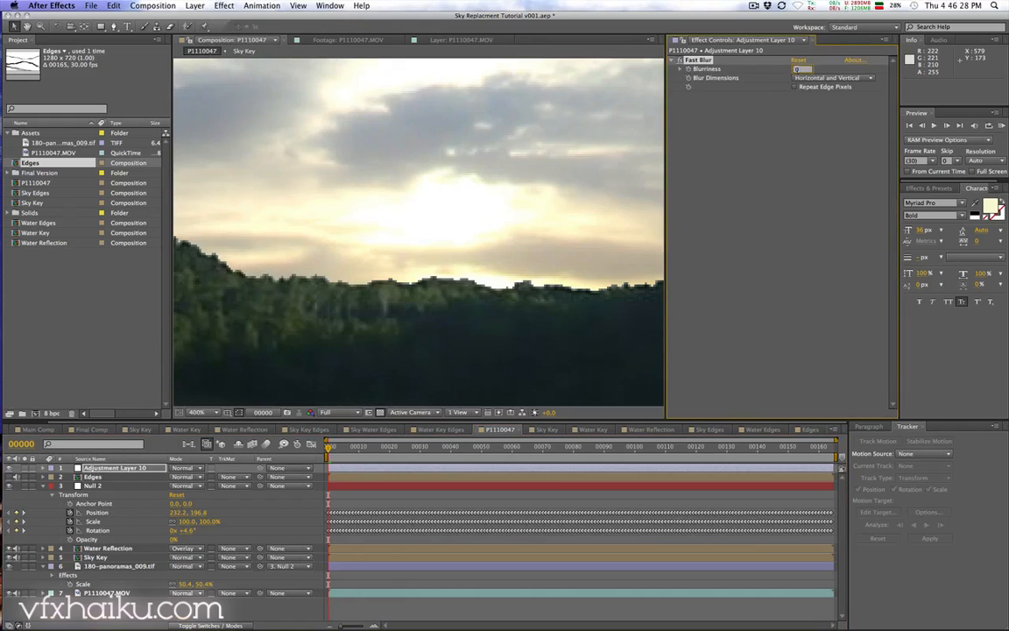
type("5")
key("Return")
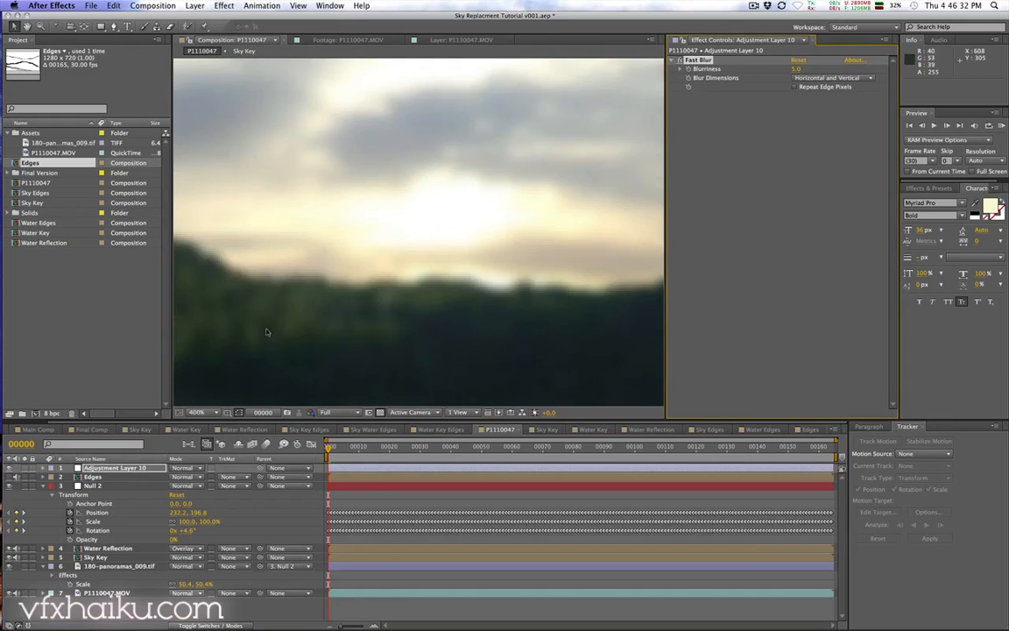
Step: Move the blur adjustment layer below Edges and set its track matte to Luma Inverted Matte "Edges"
key("space")
left_click_drag(291, 325, 338, 322)
left_click_drag(92, 477, 97, 470)
left_click(230, 477)
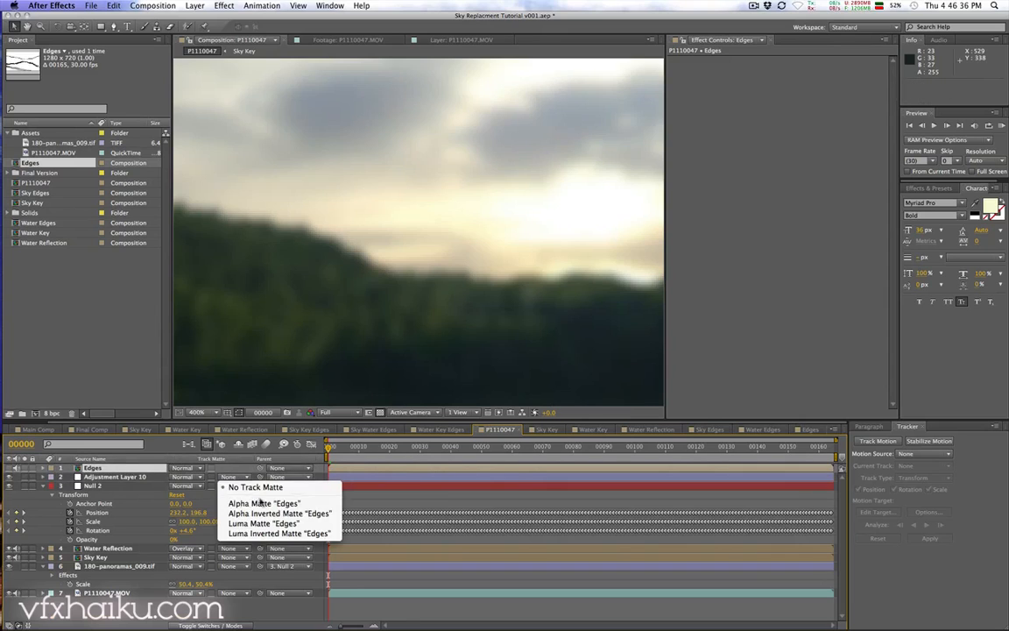
left_click(278, 533)
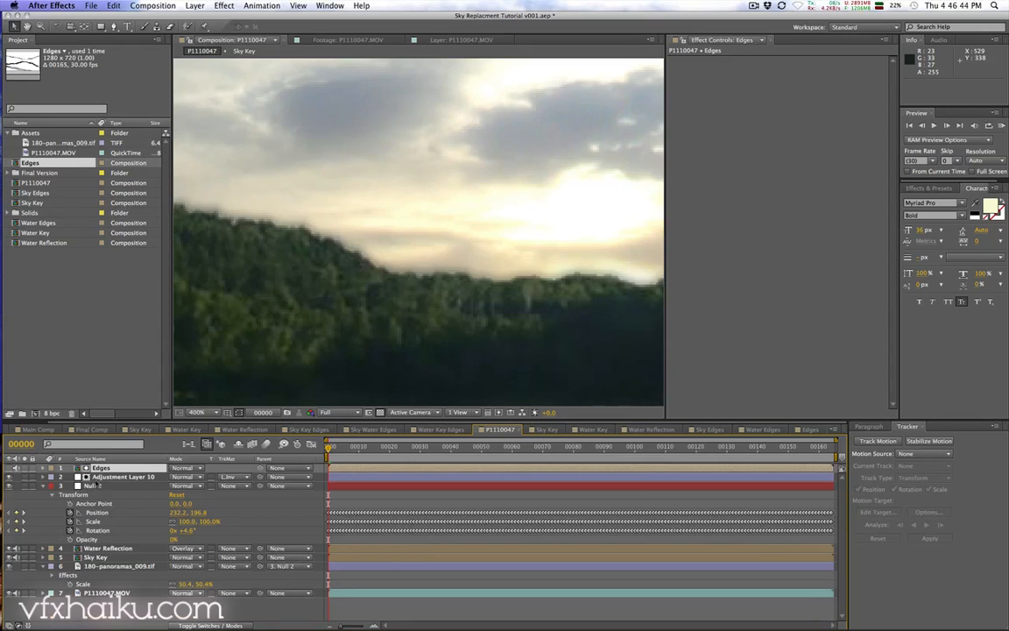
Step: Set the Fast Blur Blurriness to 2 and toggle the adjustment layer on and off to compare
left_click(114, 477)
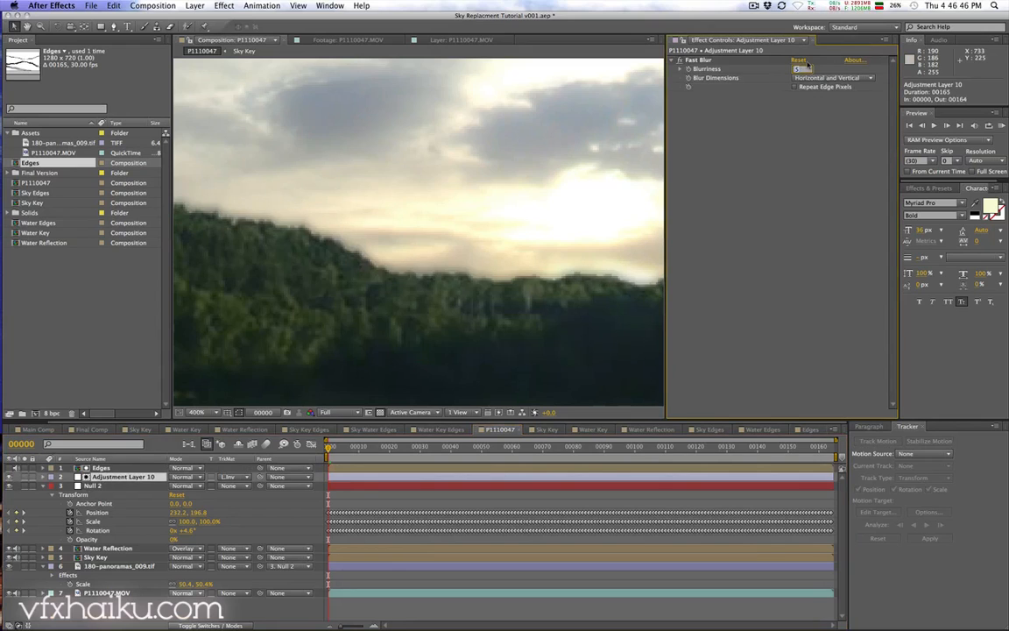
key("Return")
key("space")
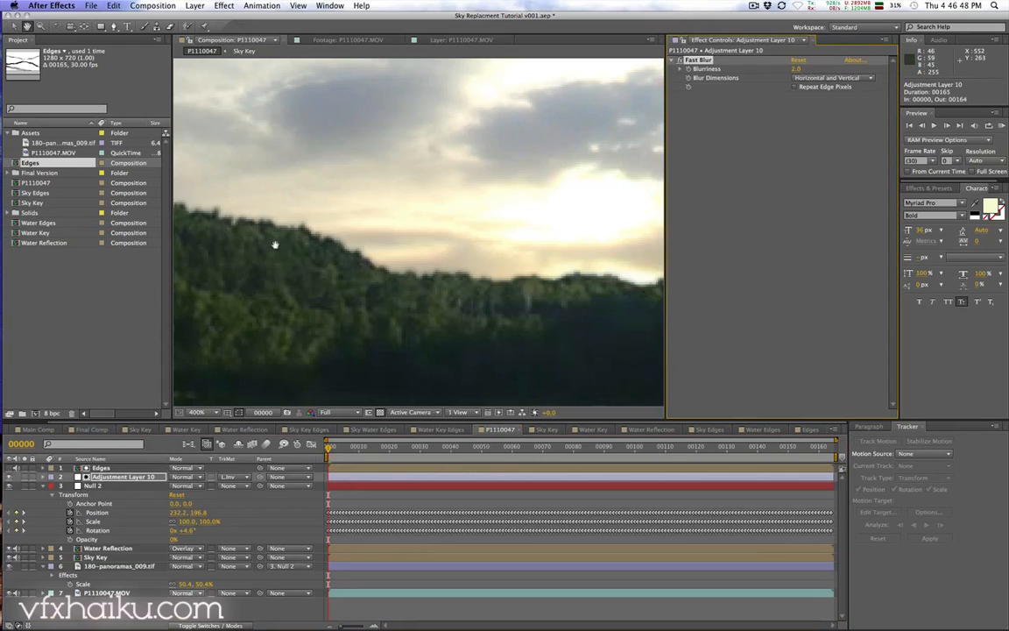
left_click_drag(275, 244, 677, 301)
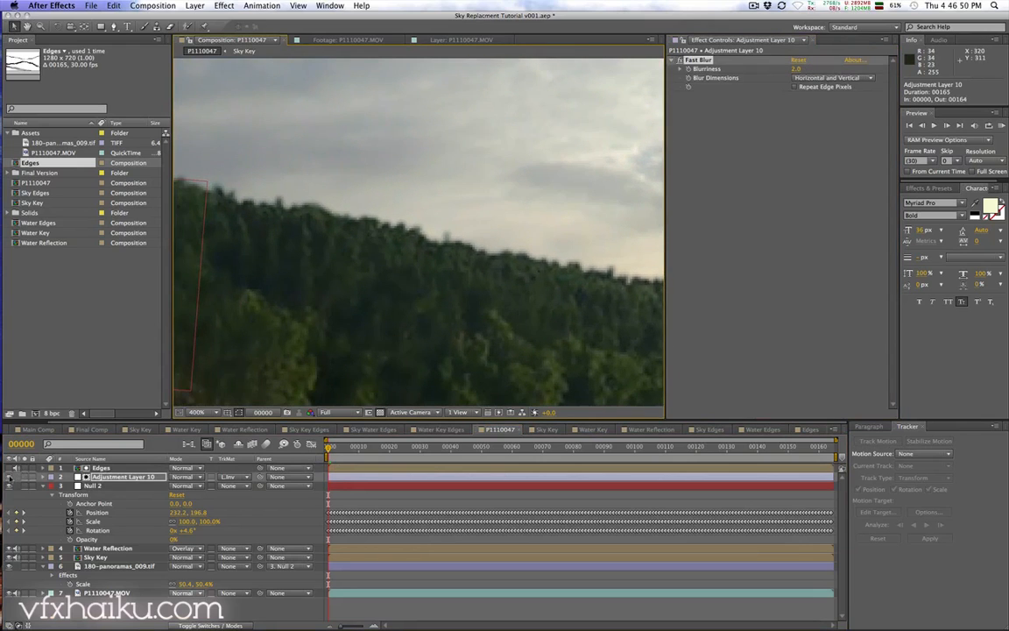
left_click(10, 477)
left_click(9, 477)
left_click(9, 477)
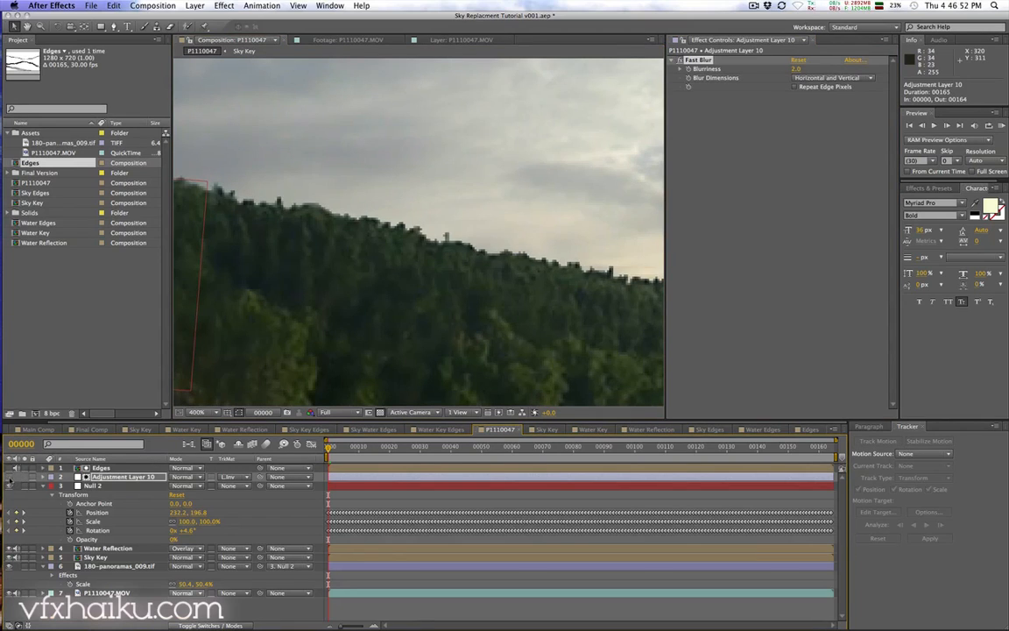
Step: Play and toggle the blur adjustment layer on and off to compare the softened sky edges
left_click(10, 477)
key("space")
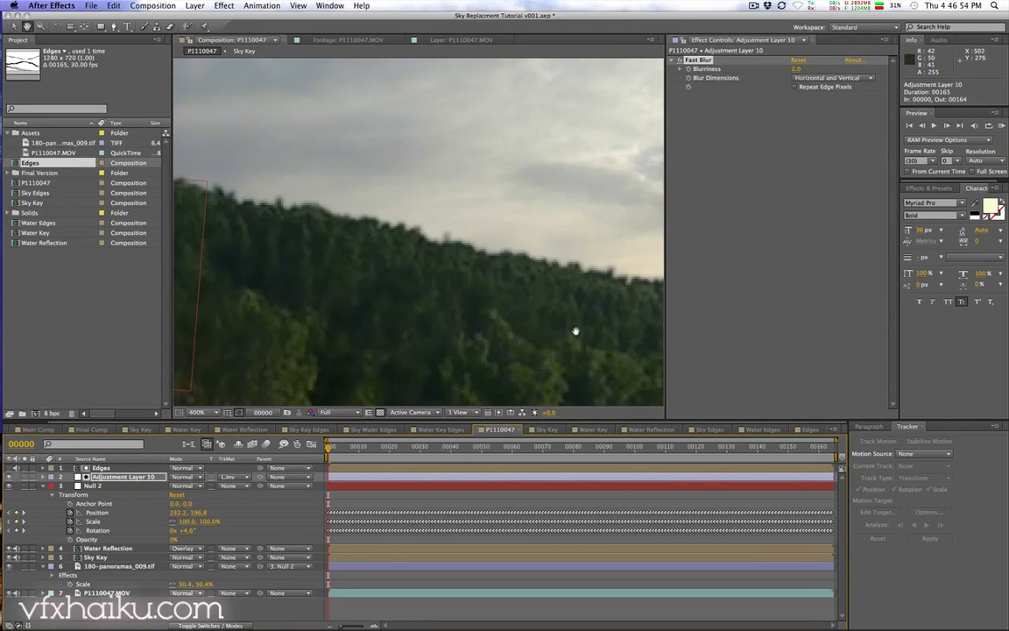
left_click_drag(575, 333, 417, 372)
left_click(9, 478)
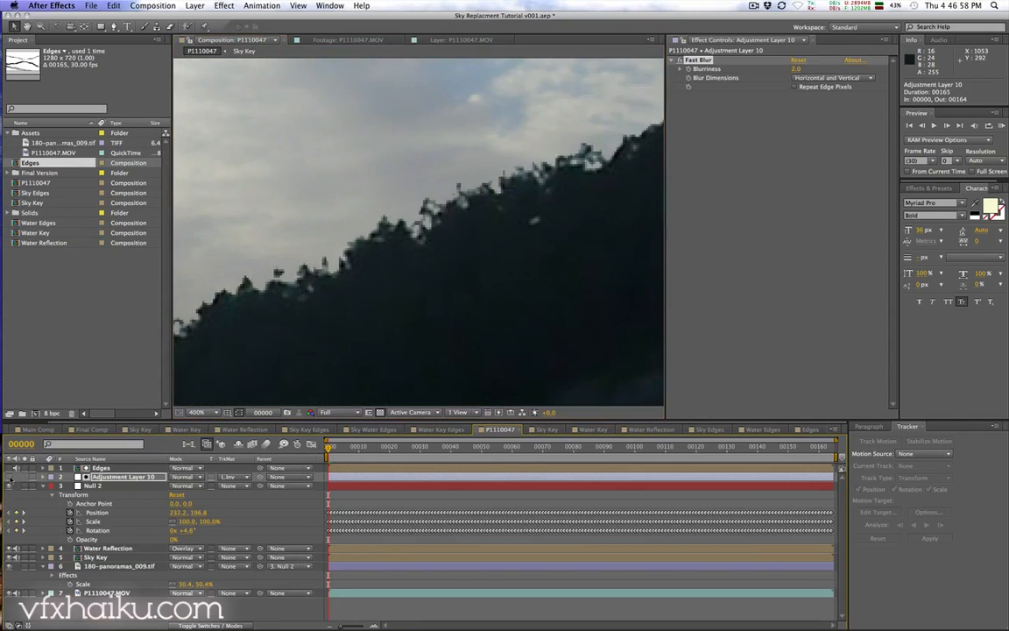
left_click(10, 478)
left_click(10, 477)
left_click(9, 477)
Step: Set the Fast Blur Blurriness to 1 and toggle the adjustment layer on and off to compare
left_click(801, 67)
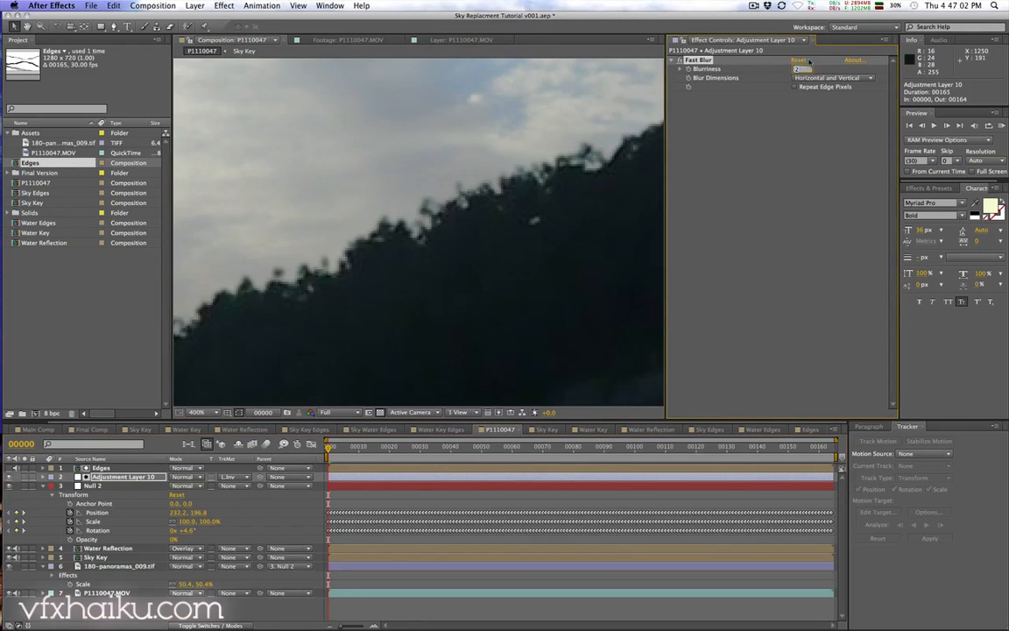
type("1")
key("Return")
left_click_drag(365, 292, 496, 323)
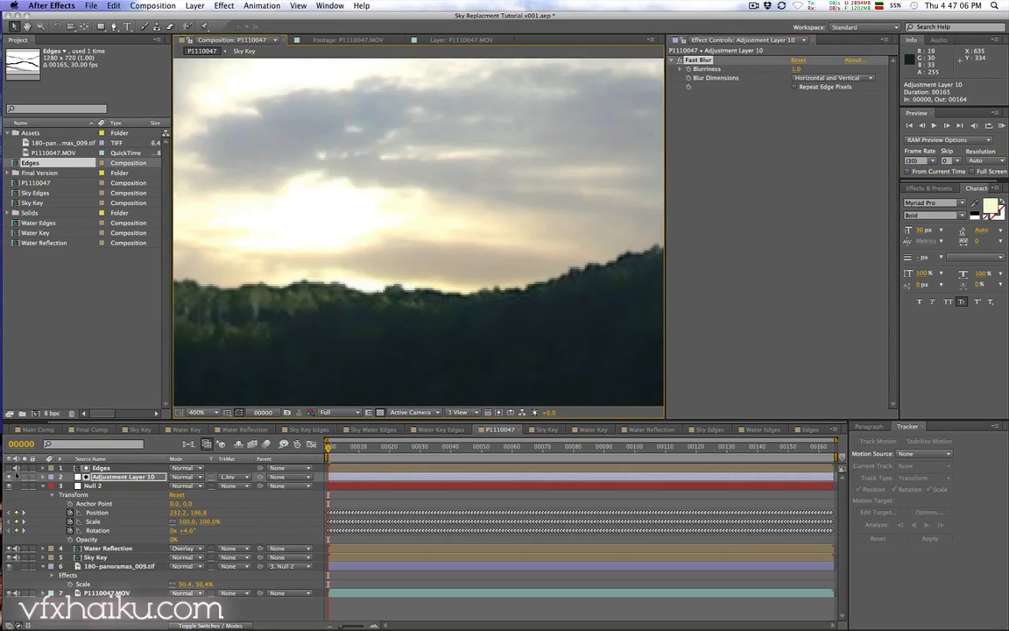
left_click(9, 477)
left_click(9, 476)
left_click(9, 476)
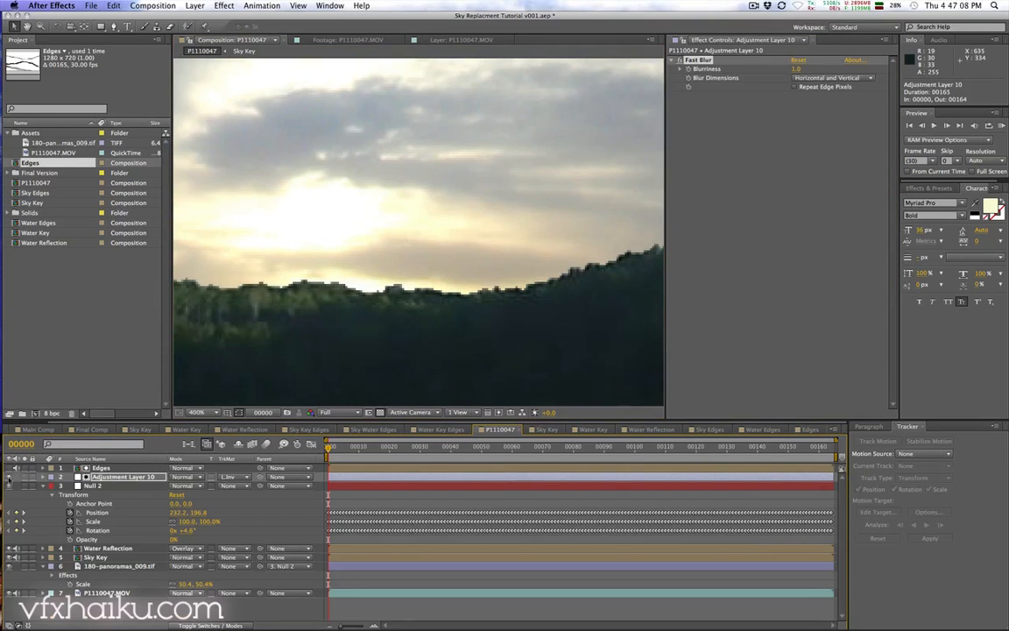
left_click(8, 477)
Step: Create a new composition containing the P1110047 composition for color grading
key("slash")
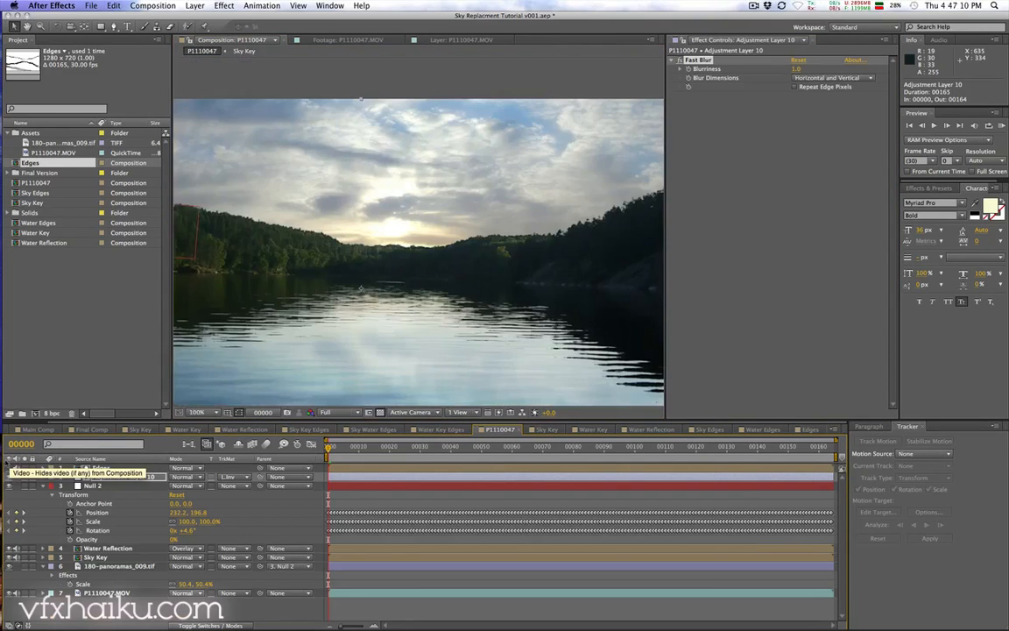
key("comma")
left_click_drag(385, 297, 435, 301)
left_click_drag(363, 449, 500, 448)
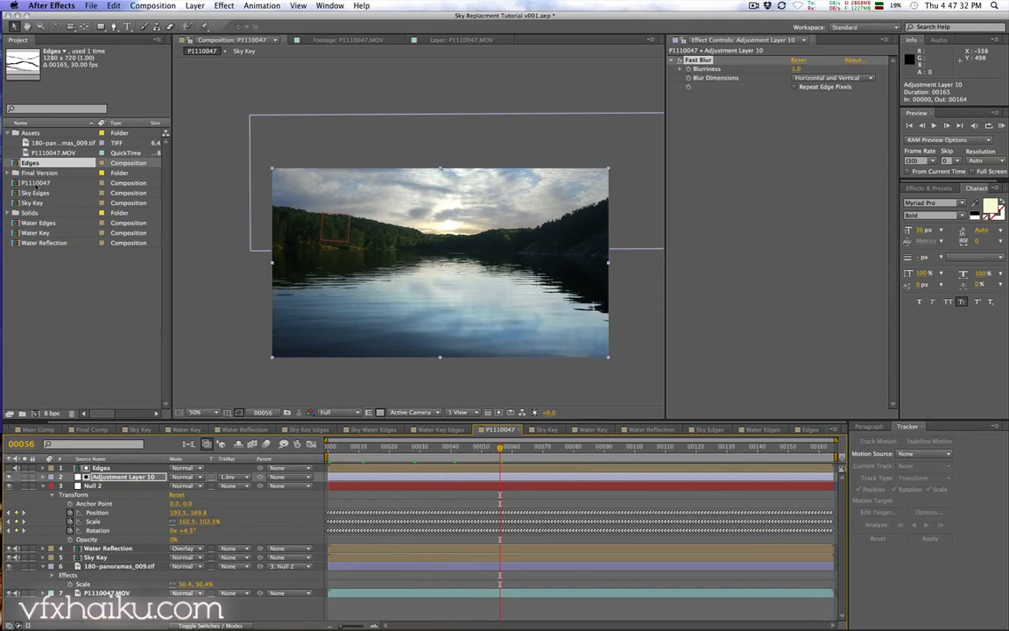
left_click(41, 183)
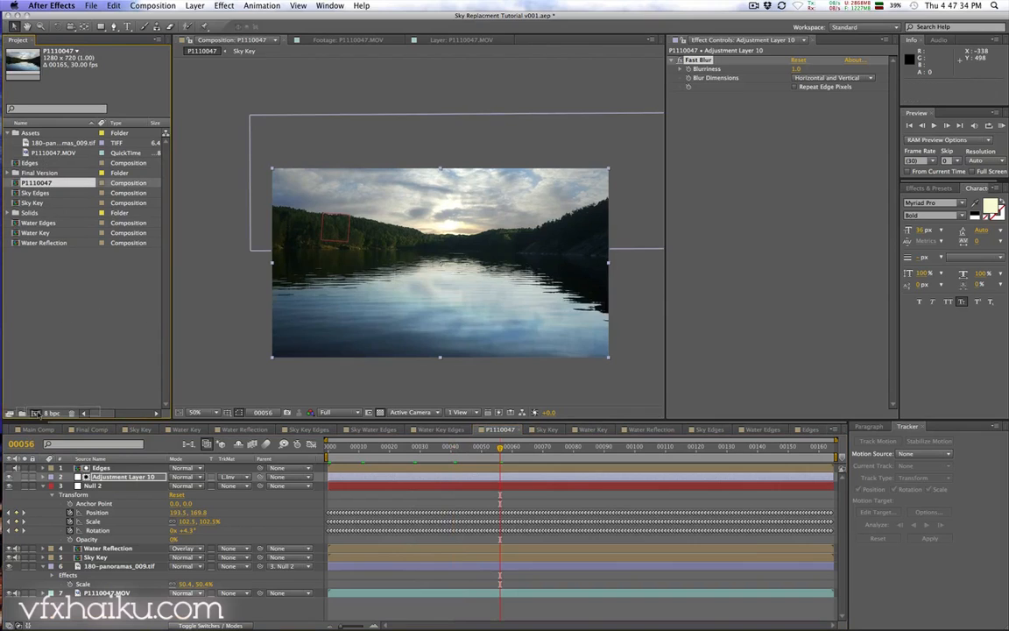
left_click_drag(36, 413, 36, 412)
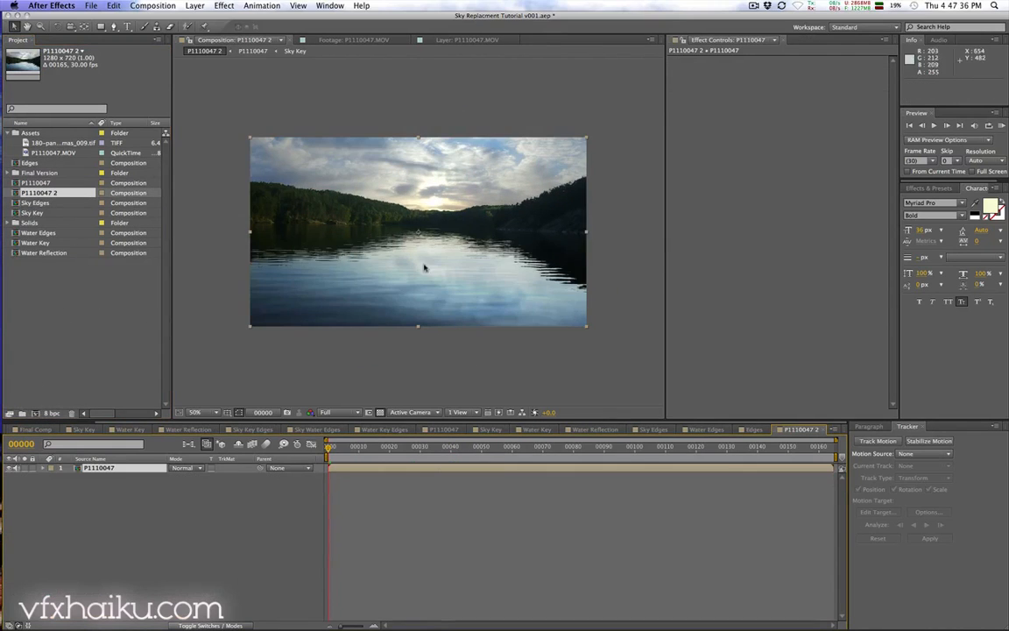
Step: Apply Curves to the P1110047 layer and bend the RGB curve into a contrast S-curve
left_click(195, 412)
left_click(222, 432)
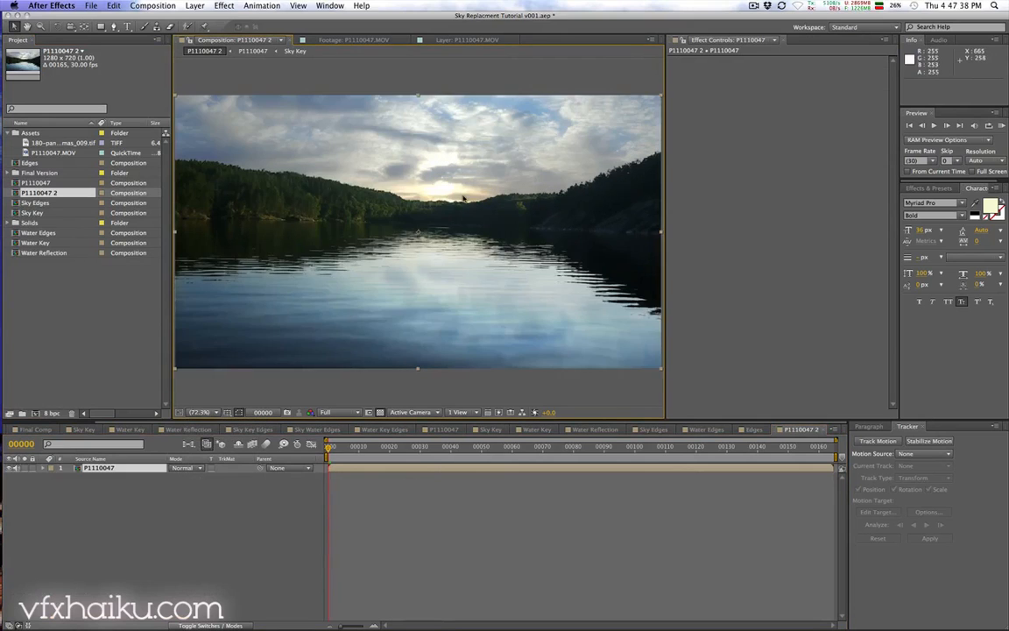
left_click_drag(664, 215, 708, 215)
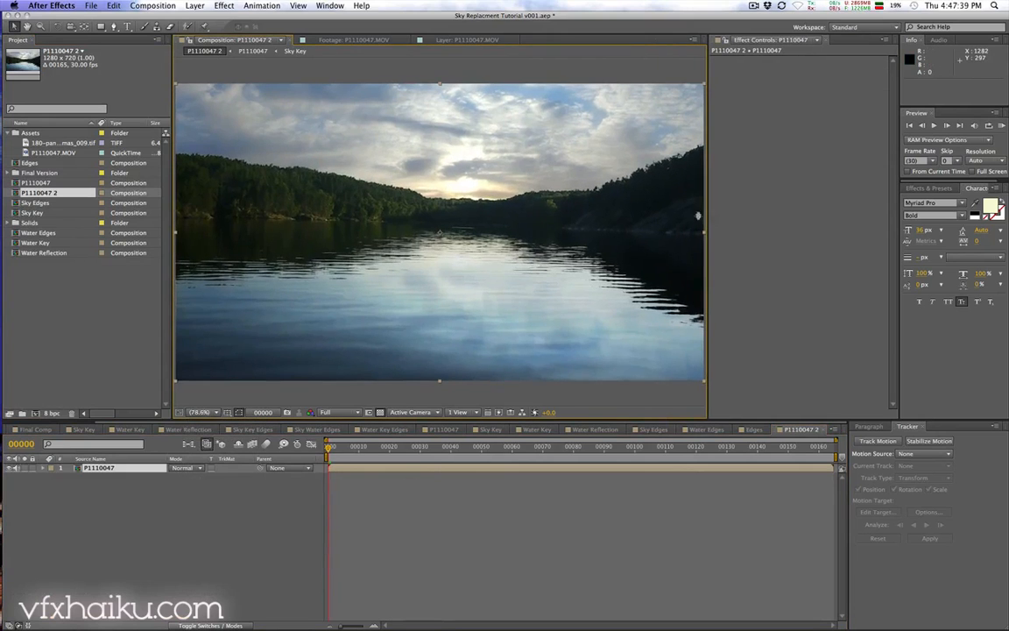
left_click(223, 6)
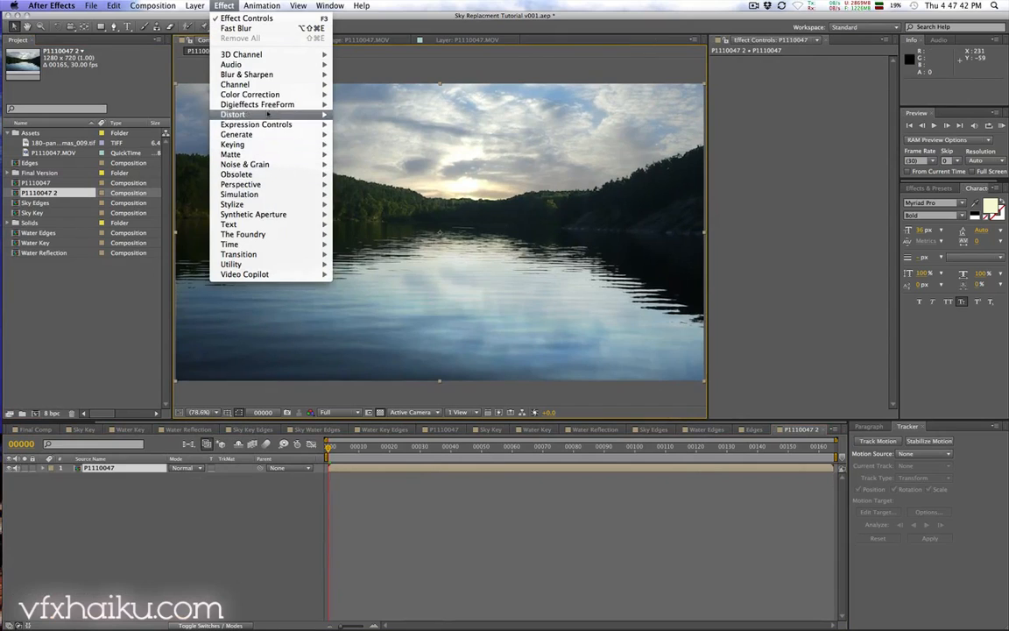
mouse_move(271, 88)
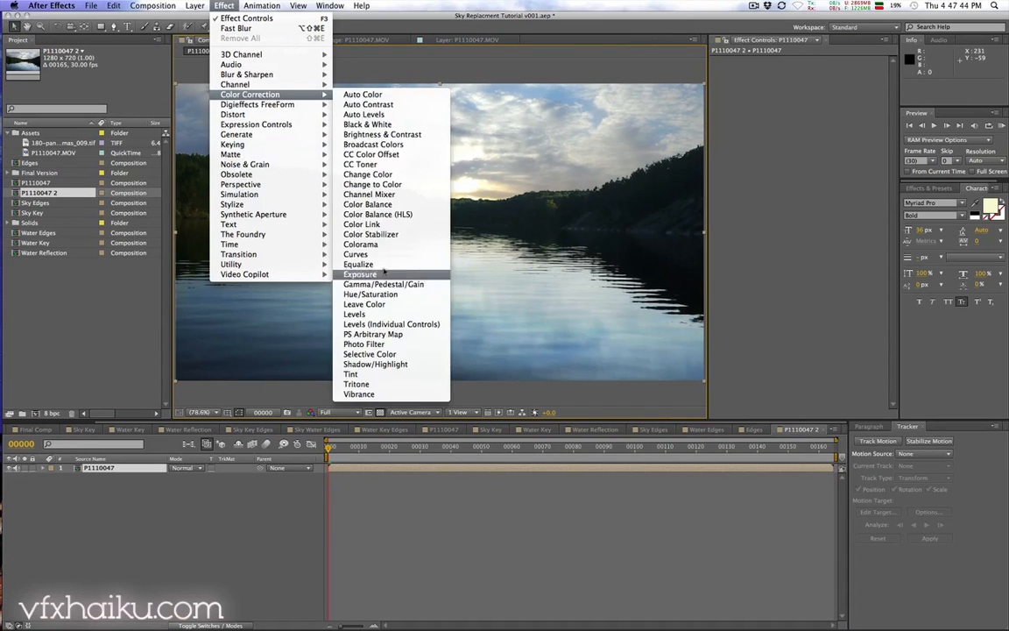
left_click(351, 229)
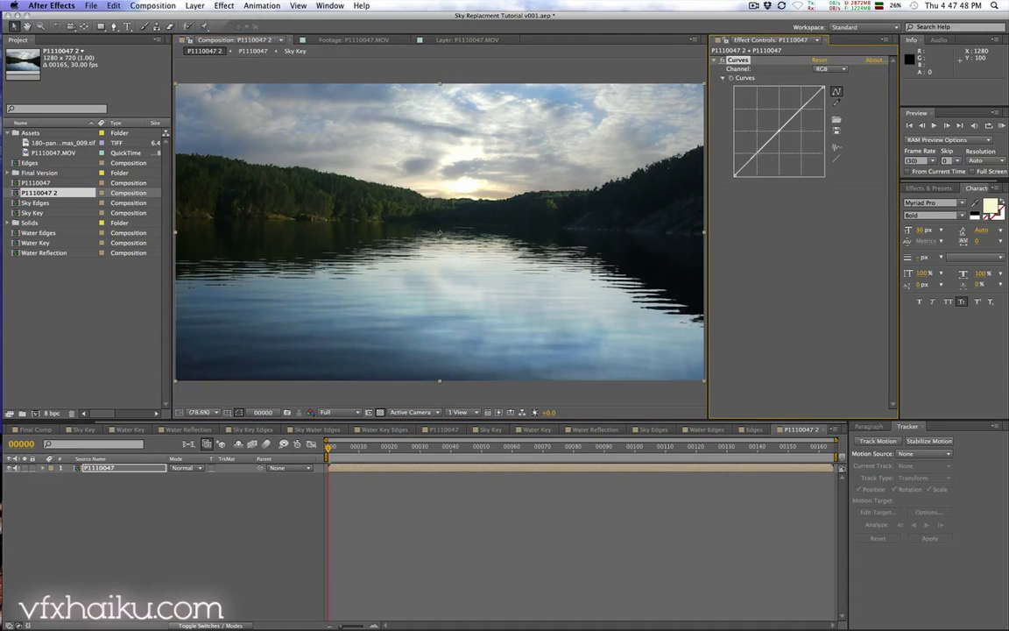
left_click_drag(757, 156, 758, 163)
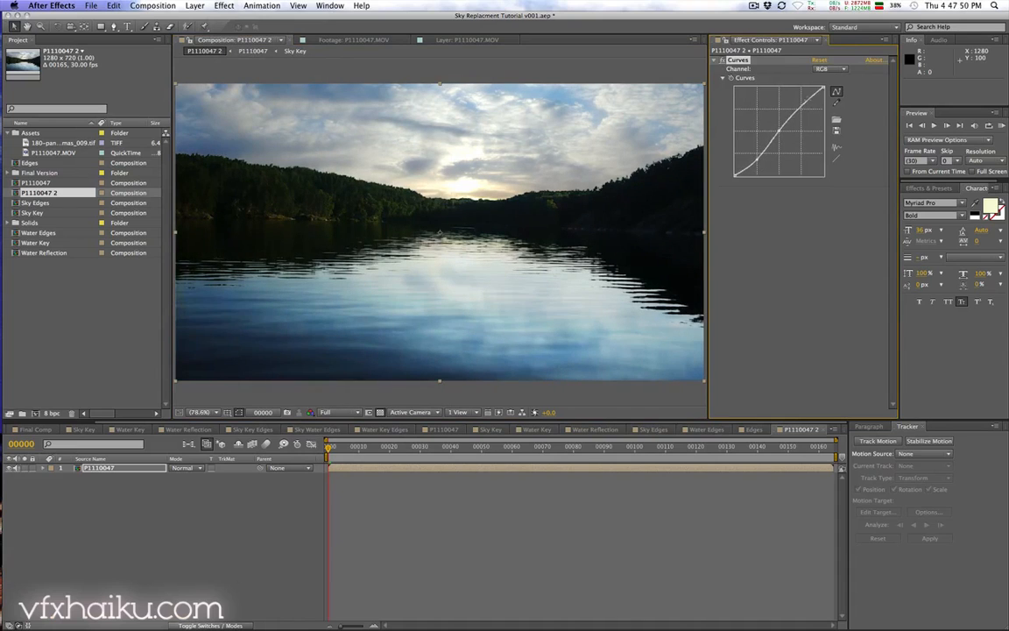
left_click_drag(801, 109, 802, 105)
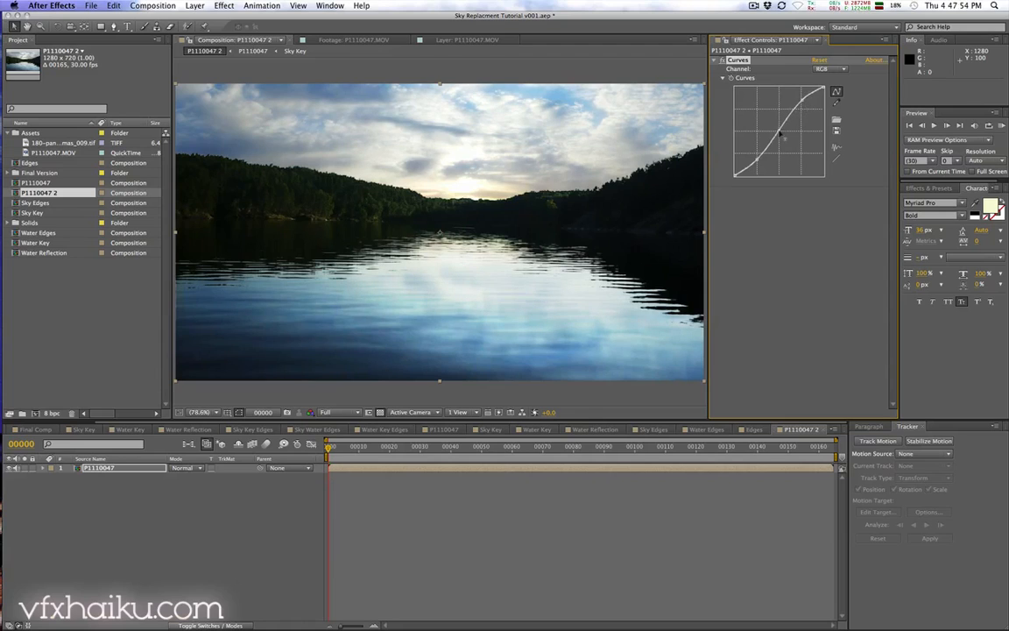
Step: Switch the Curves channel to Red and raise the red curve
left_click(833, 70)
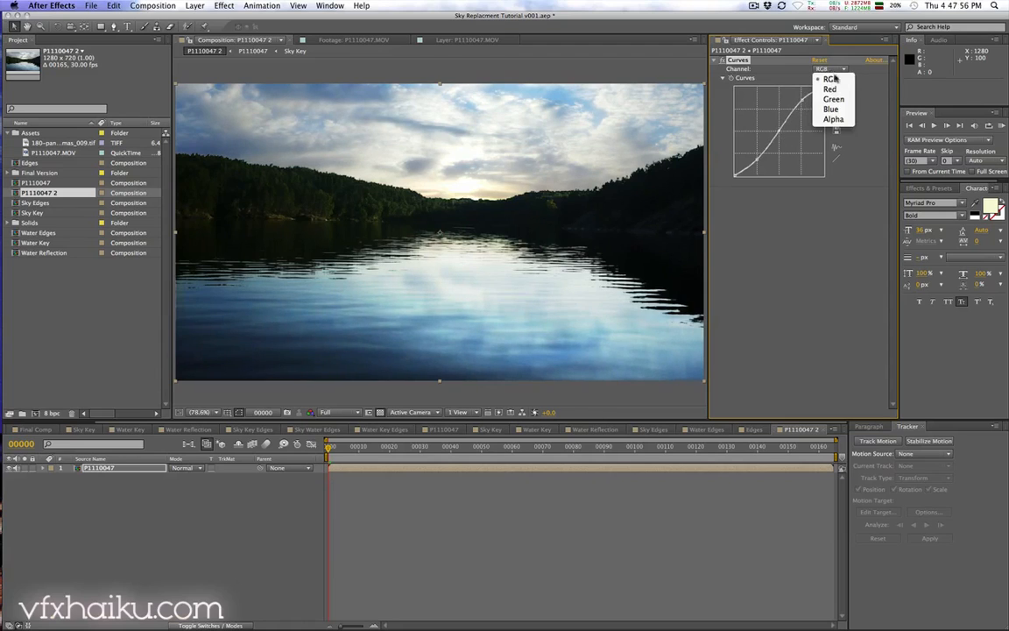
left_click(832, 90)
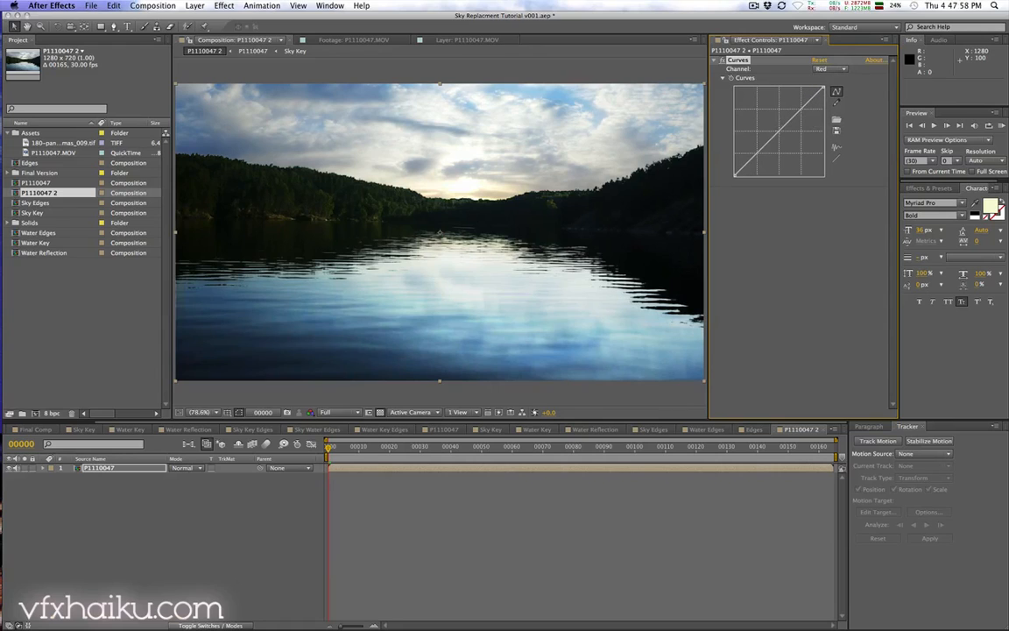
left_click_drag(780, 133, 801, 101)
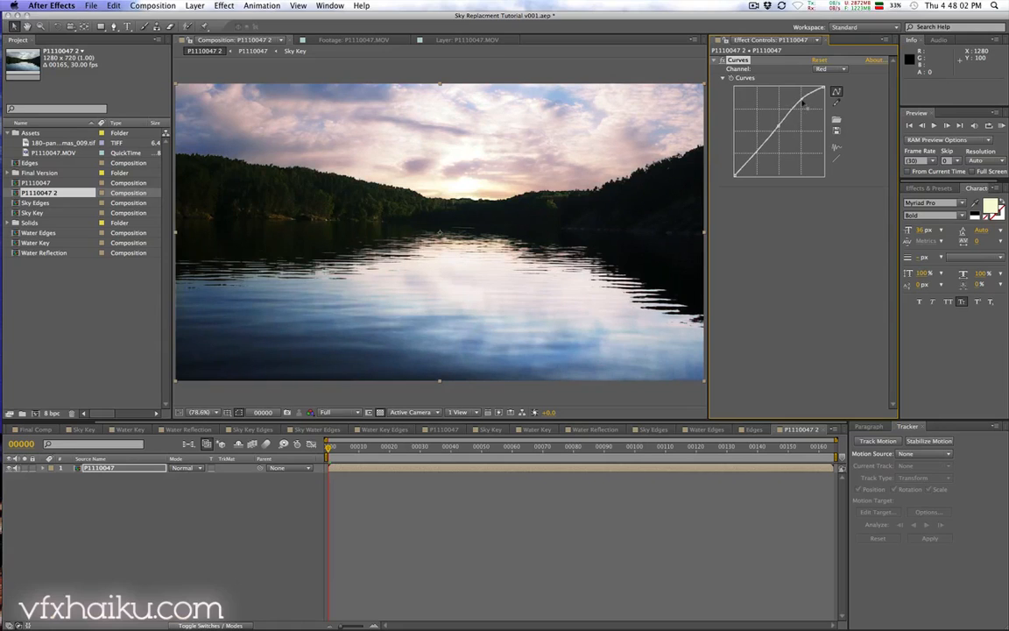
Step: Switch the Curves channel to Blue and lower the blue curve's midtones
left_click(832, 69)
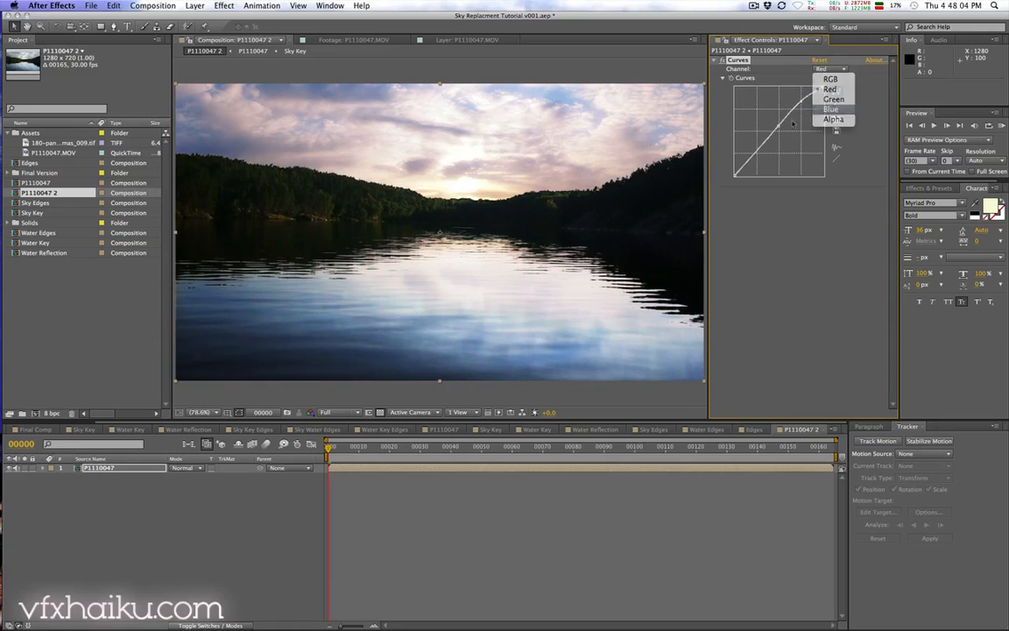
left_click(830, 108)
left_click_drag(780, 131, 783, 140)
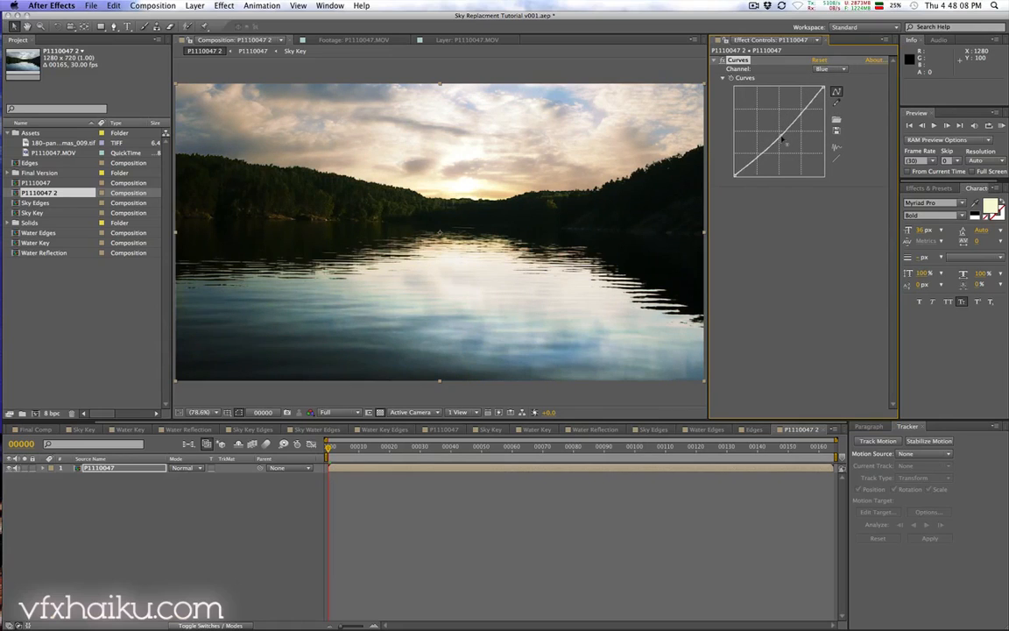
Step: Return Curves to the RGB channel and toggle the Curves effect on and off to compare
left_click(832, 68)
left_click(830, 75)
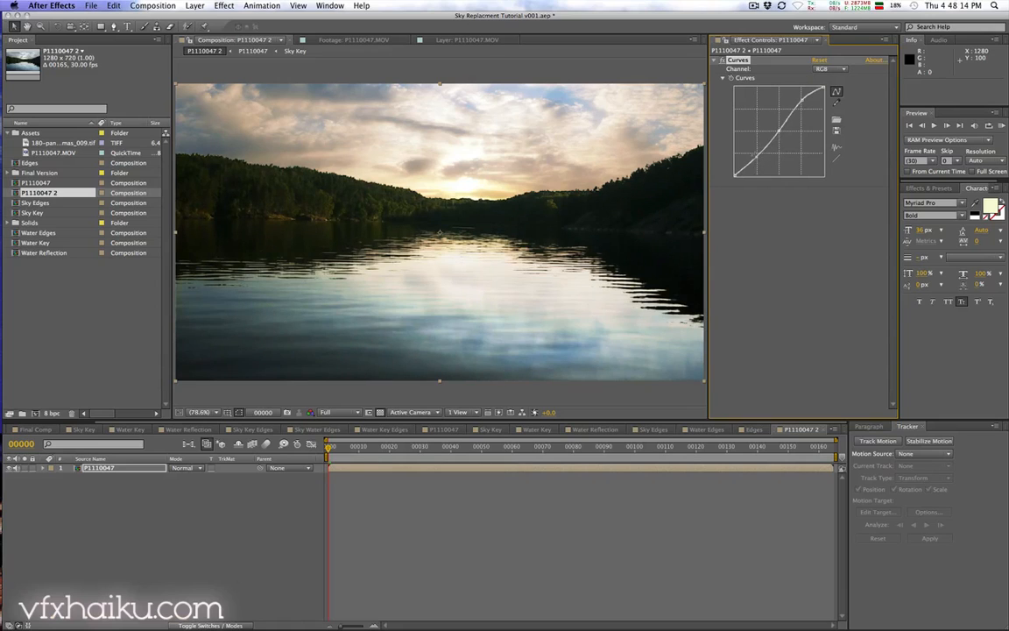
left_click(724, 61)
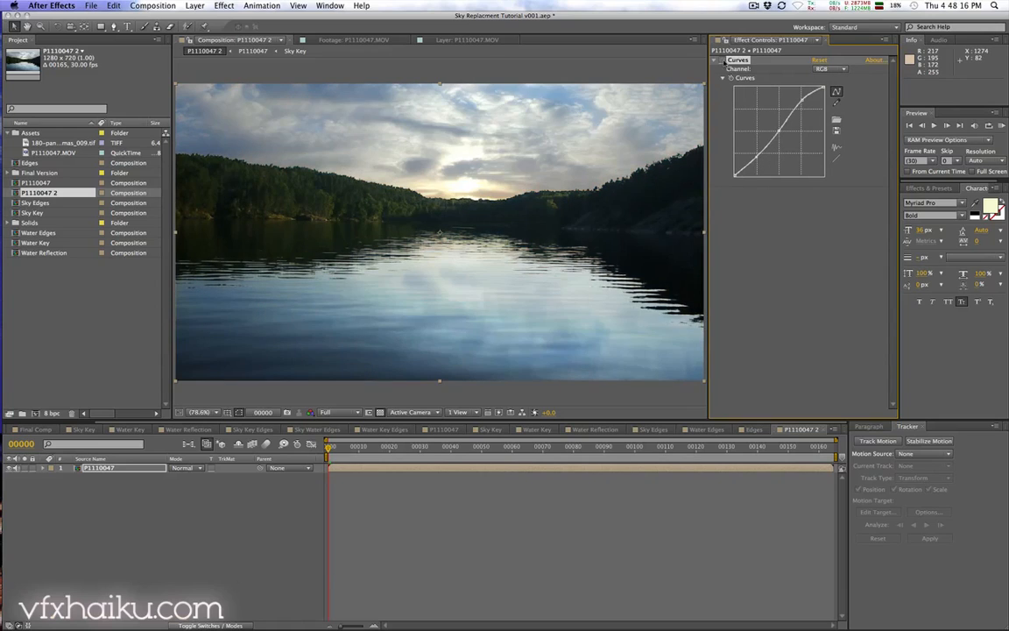
left_click(723, 61)
left_click(723, 62)
left_click(724, 61)
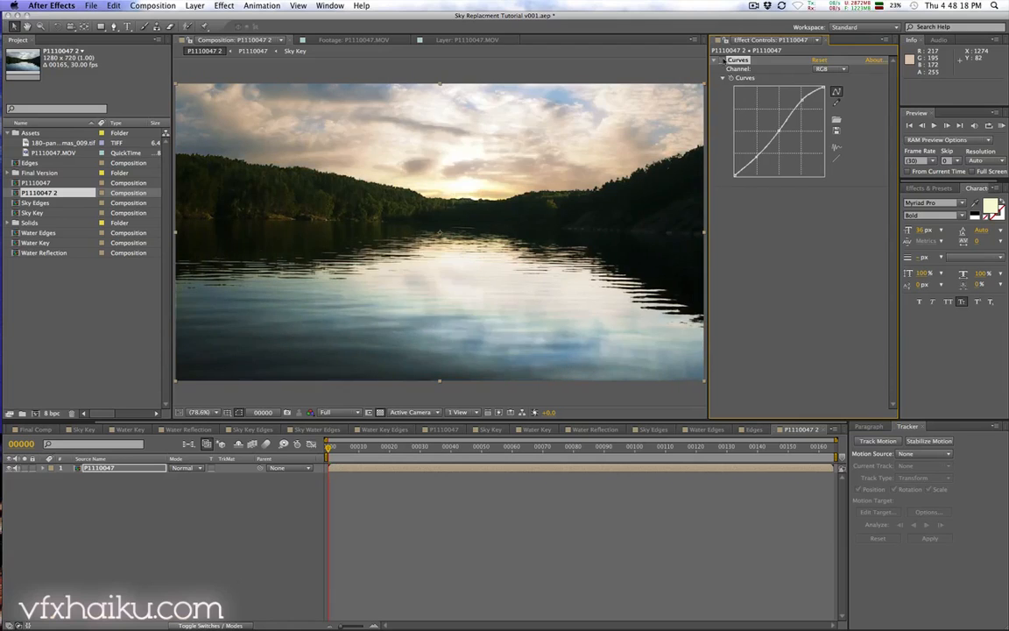
left_click(724, 61)
left_click(724, 62)
left_click(723, 61)
left_click(723, 61)
Step: Add a new adjustment layer with the Exposure effect and set Gamma Correction to 0.70
left_click(194, 5)
mouse_move(201, 19)
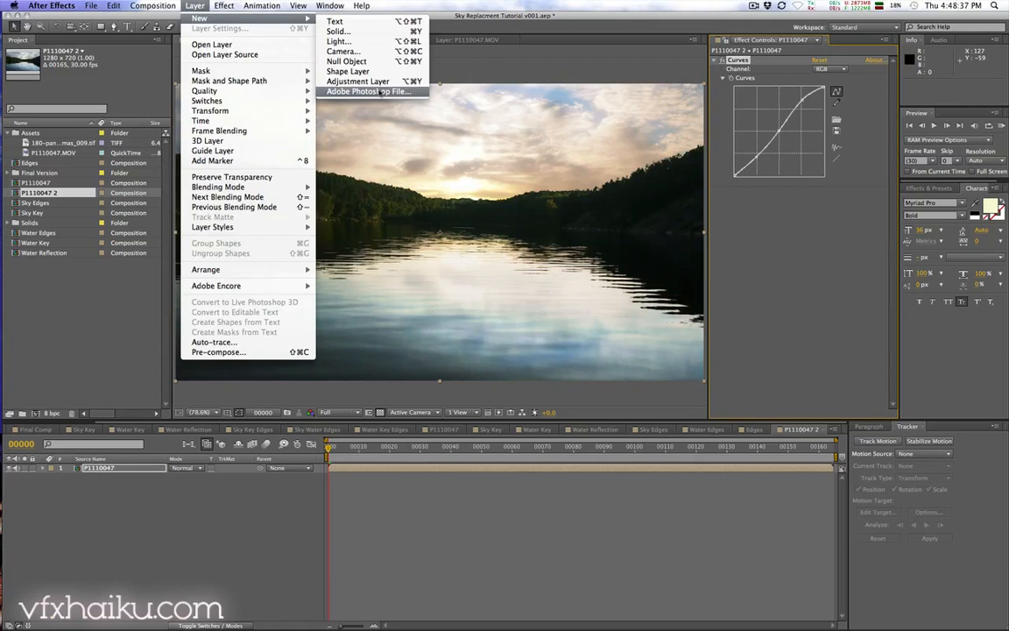
left_click(359, 80)
left_click(194, 6)
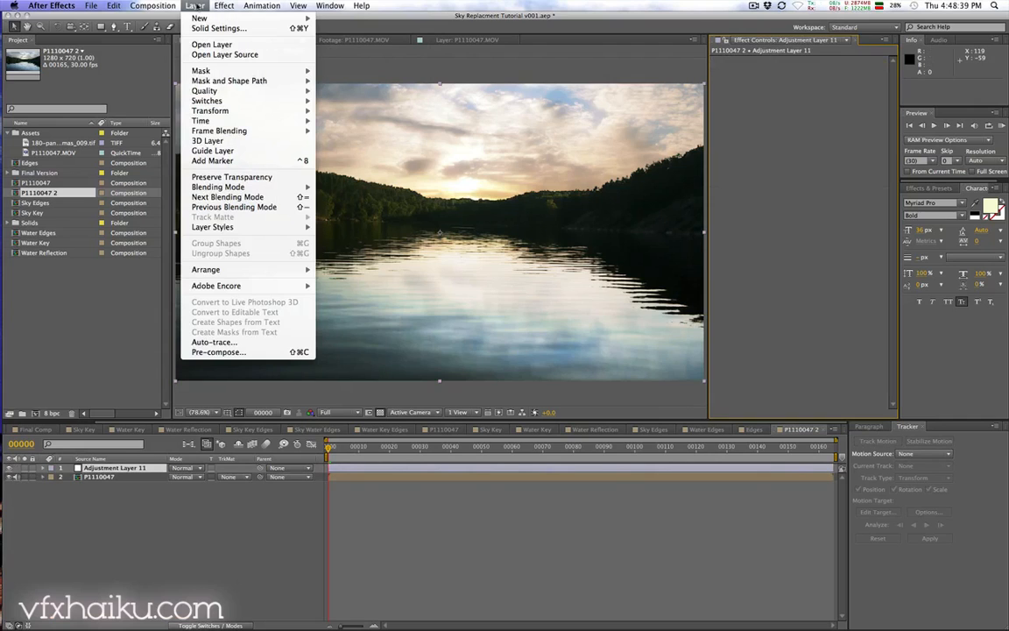
mouse_move(223, 5)
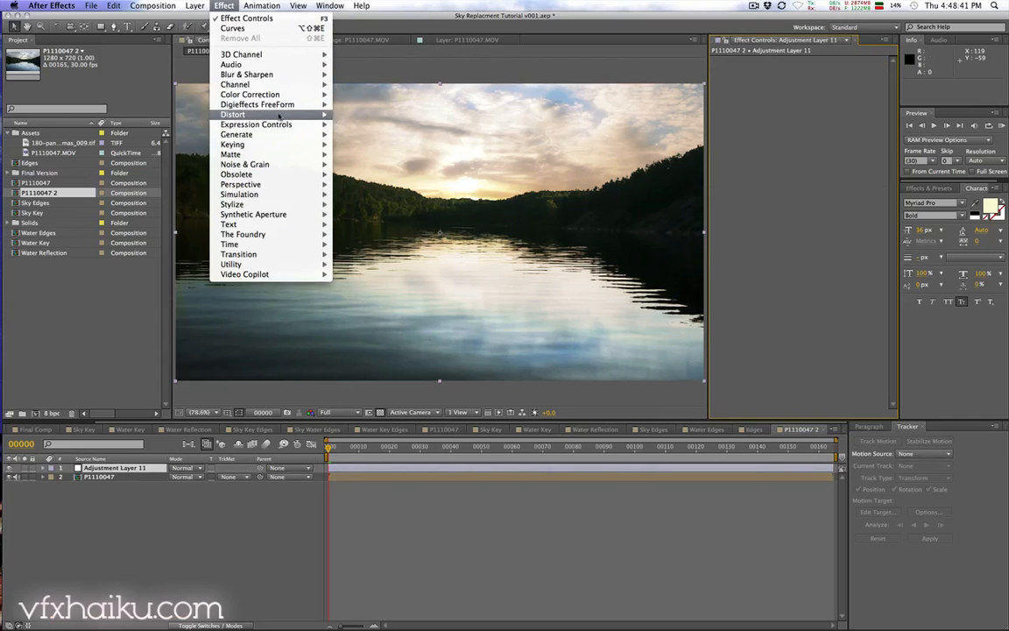
mouse_move(282, 94)
left_click(360, 274)
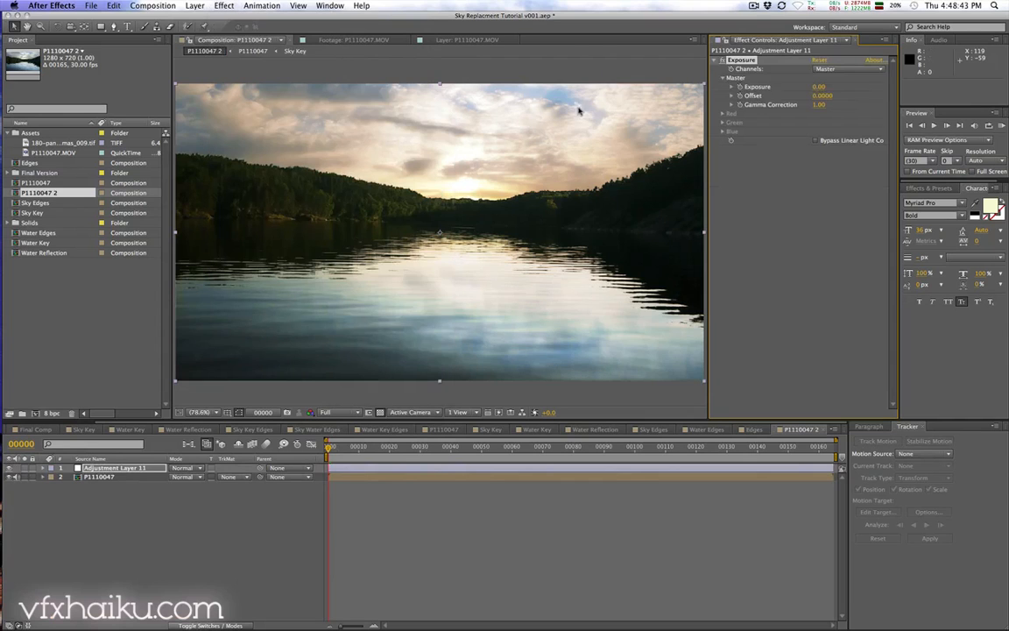
mouse_move(821, 105)
left_mouse_down()
mouse_move(795, 105)
mouse_move(814, 105)
left_mouse_up()
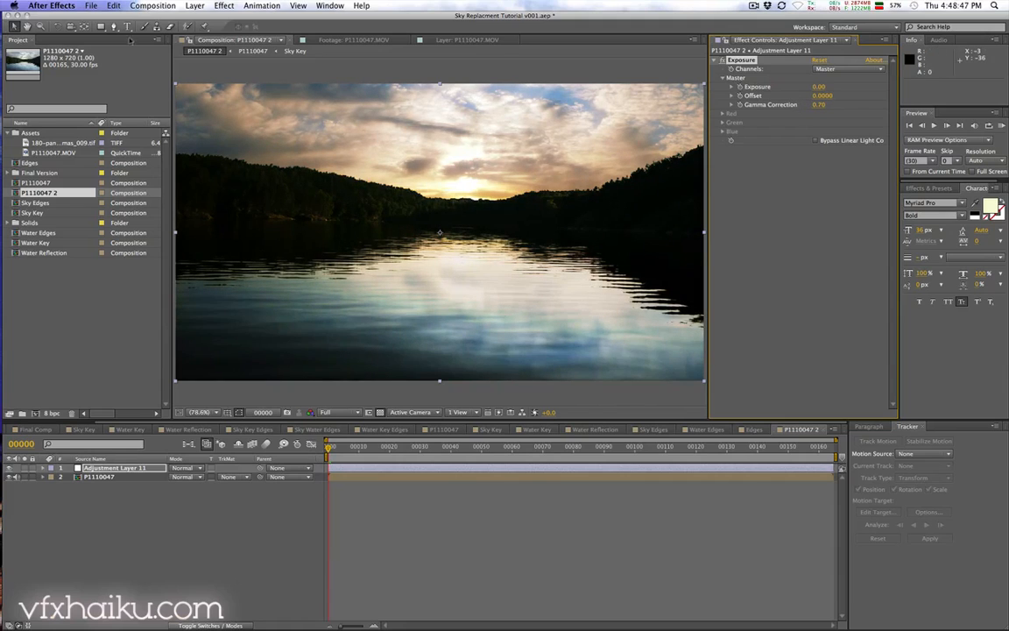
Step: Add a full-frame elliptical mask to the adjustment layer and invert it
left_click(100, 27)
left_click(118, 49)
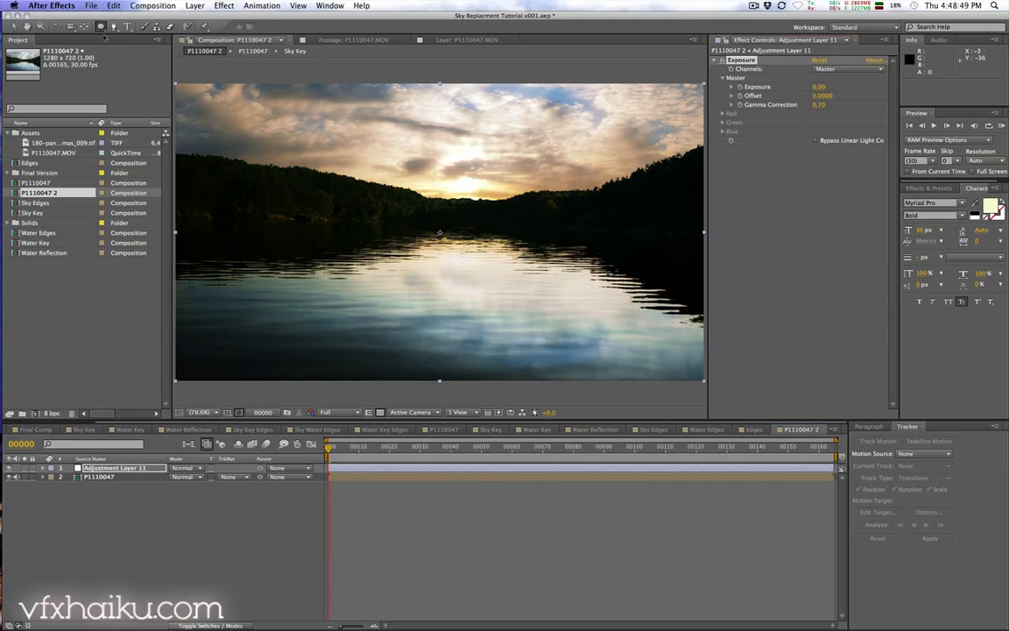
double_click(100, 26)
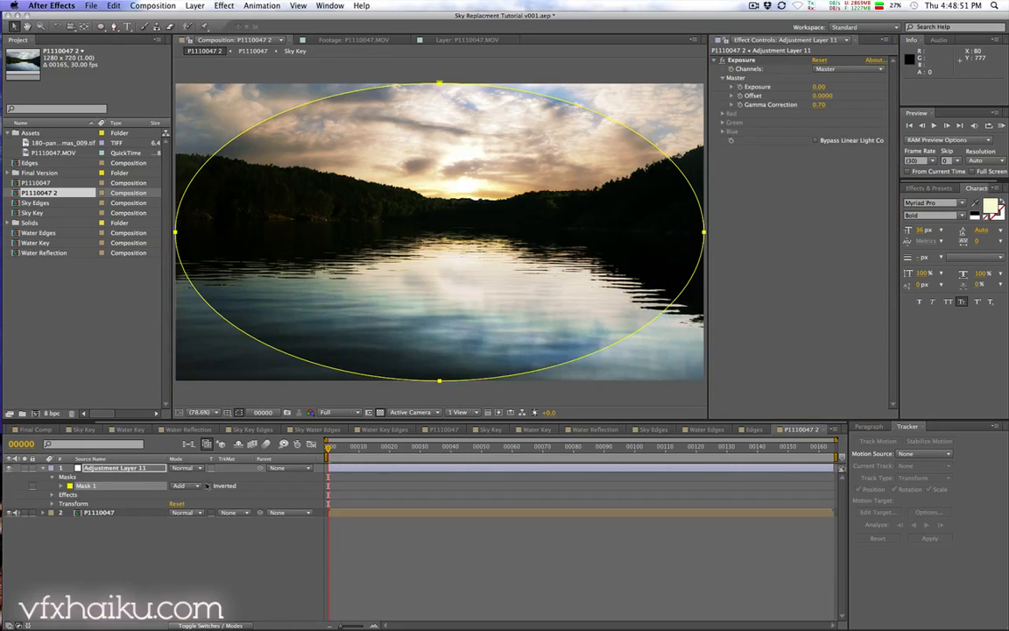
left_click(208, 486)
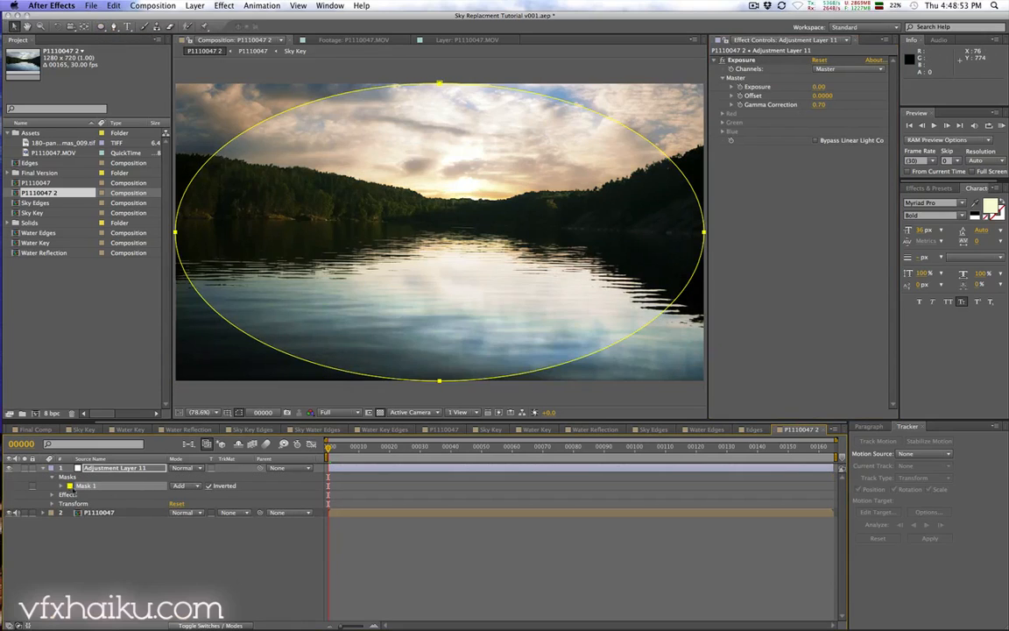
Step: Set the elliptical mask's feather to 279 pixels to create a soft vignette
left_click(61, 486)
left_click_drag(198, 504, 285, 502)
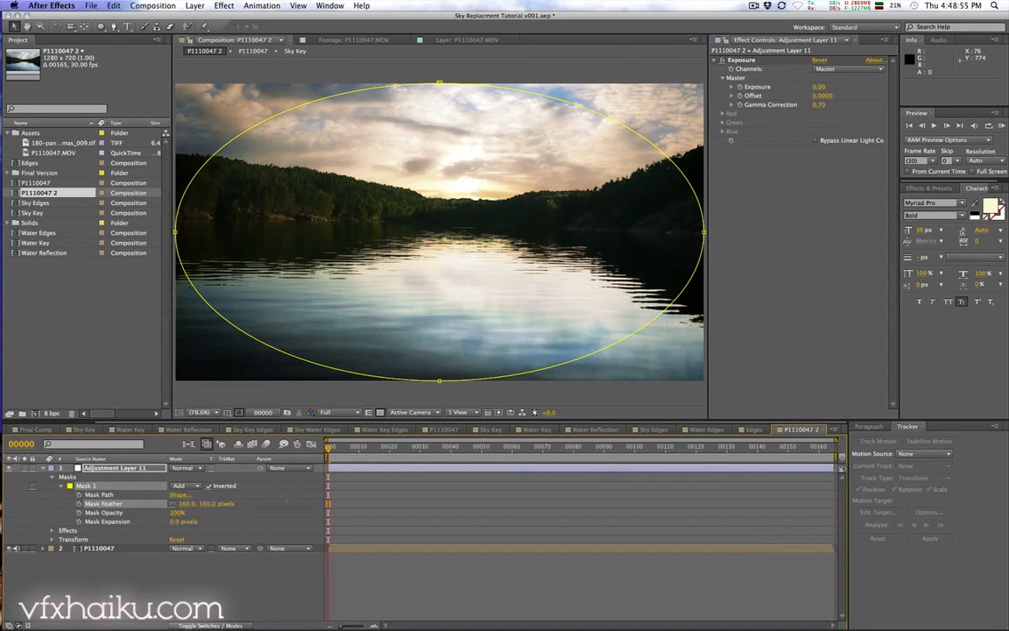
key("comma")
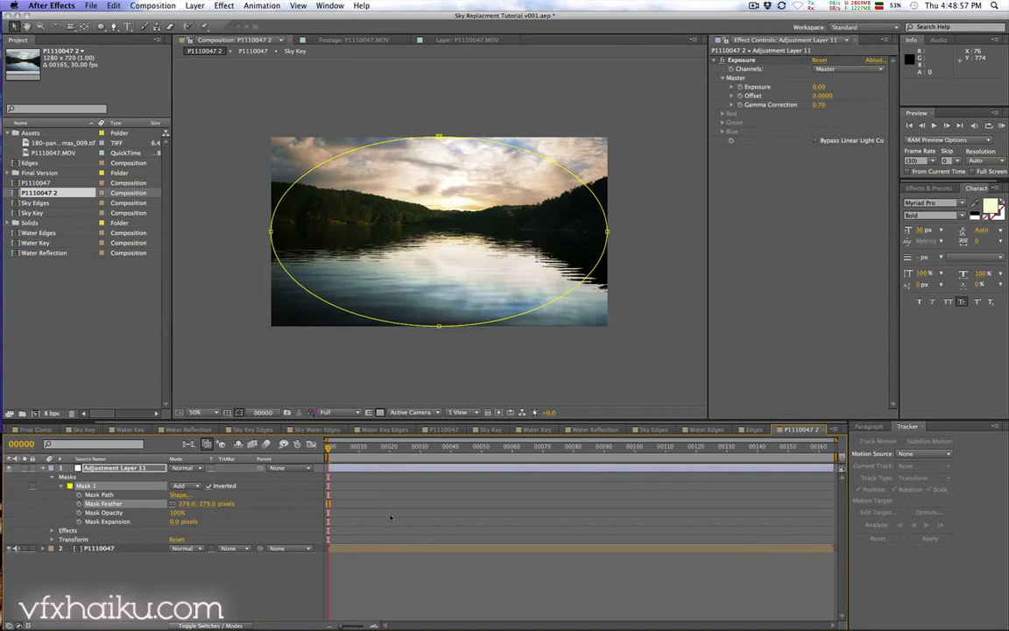
left_click(418, 584)
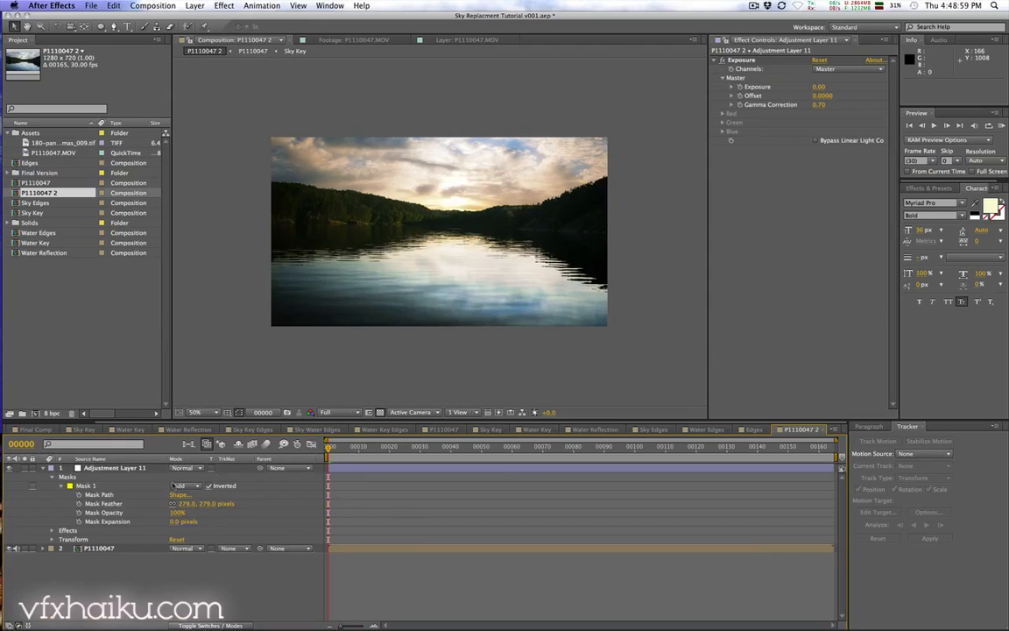
Step: Toggle the vignette adjustment layer on and off to compare, and set Exposure's Gamma Correction to 0.65
left_click(10, 469)
left_click(9, 468)
left_click(9, 469)
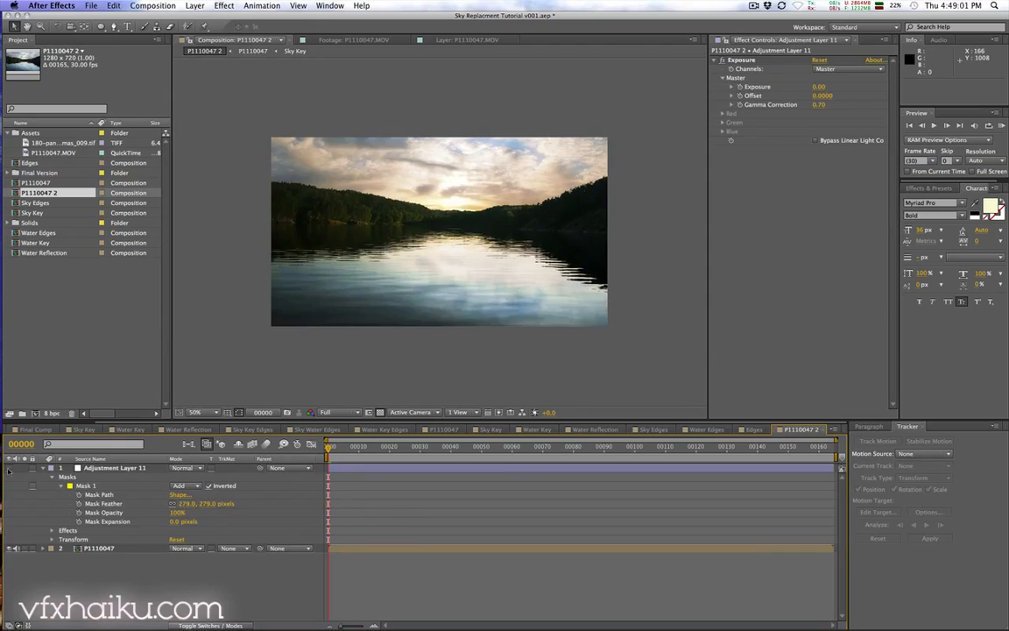
left_click(10, 468)
left_click_drag(822, 105, 812, 105)
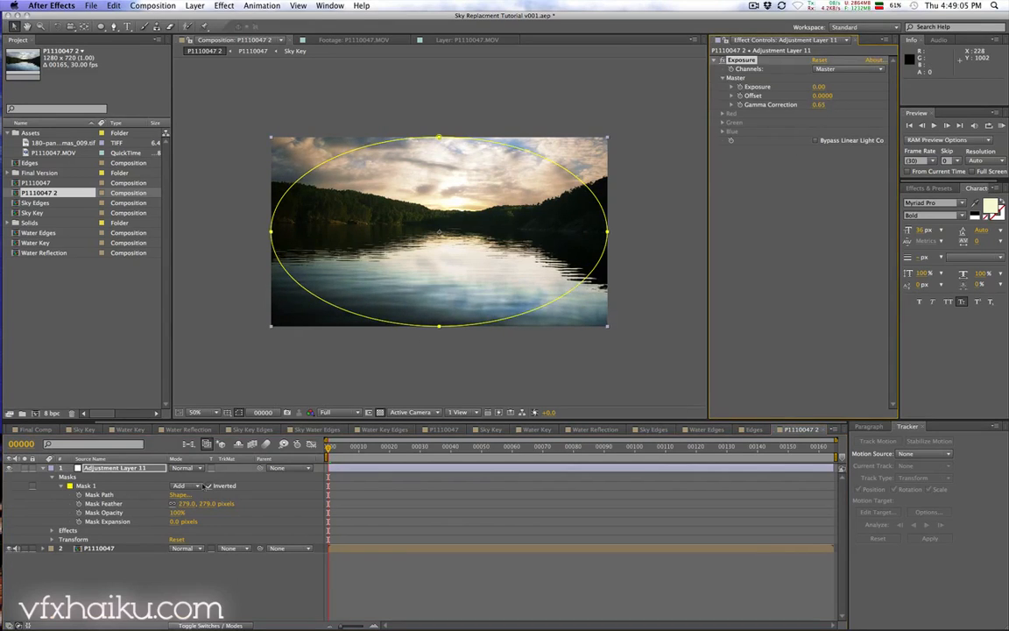
Step: Set the vignette mask's expansion to -33 pixels
left_click(178, 521)
type("-31")
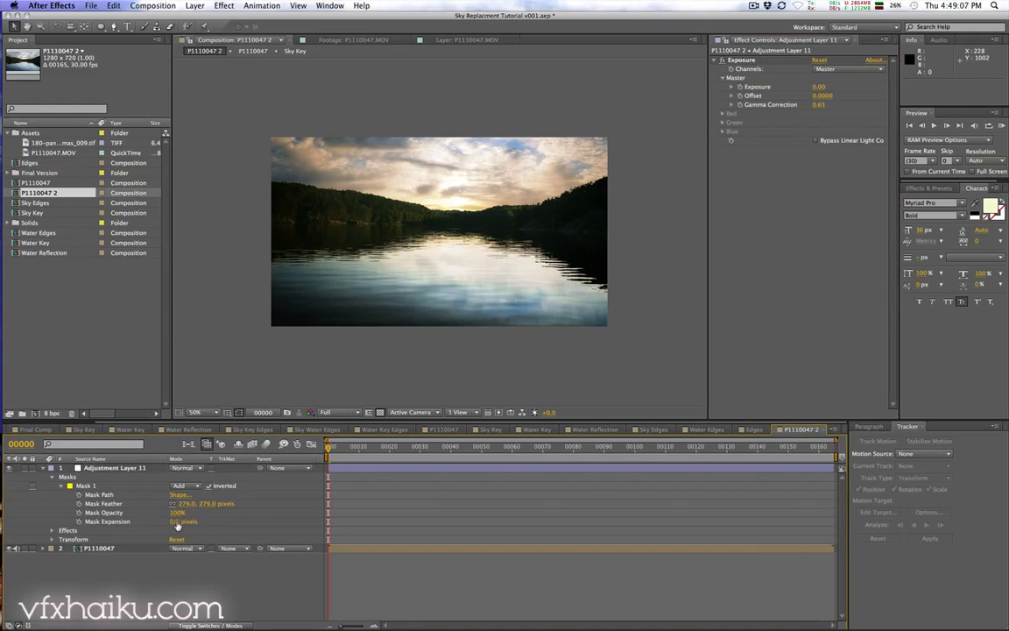
key("Return")
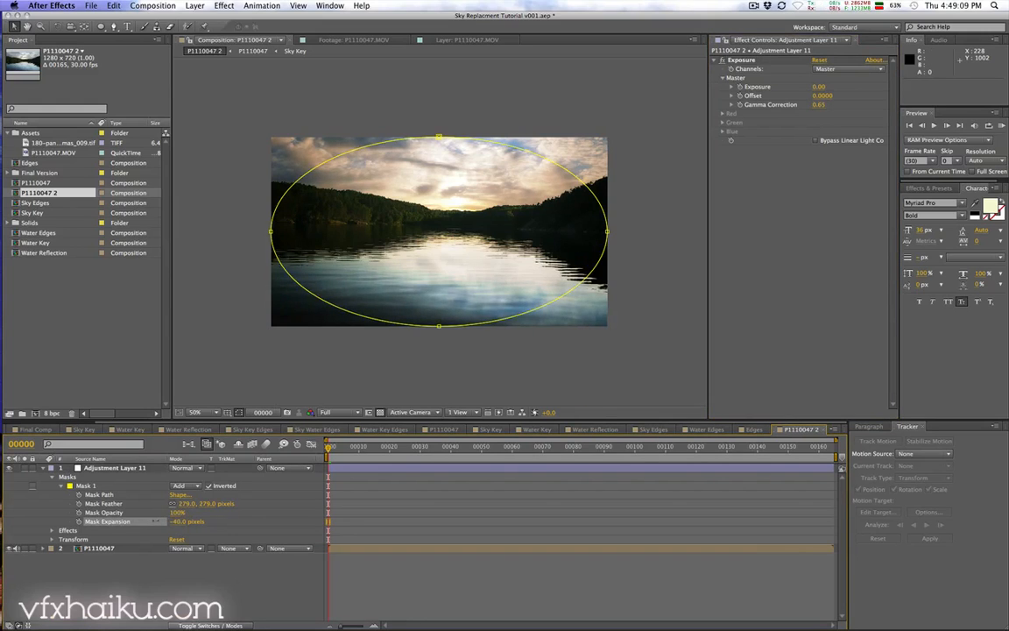
left_click_drag(156, 522, 160, 521)
left_click(163, 563)
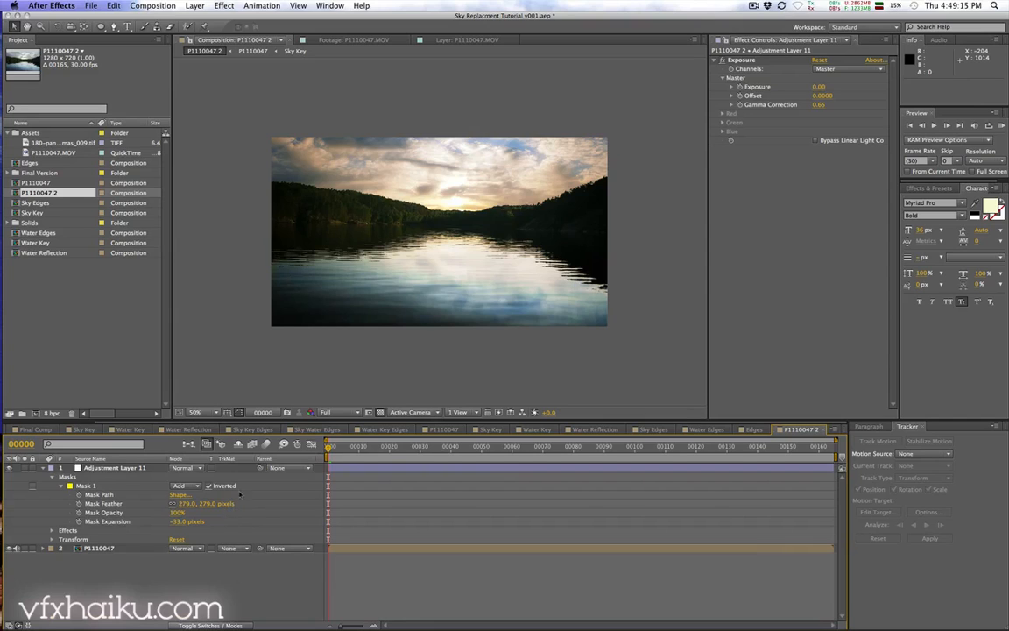
Step: Add another new adjustment layer and apply the Video Copilot Optical Flares effect to it
left_click(195, 5)
mouse_move(206, 19)
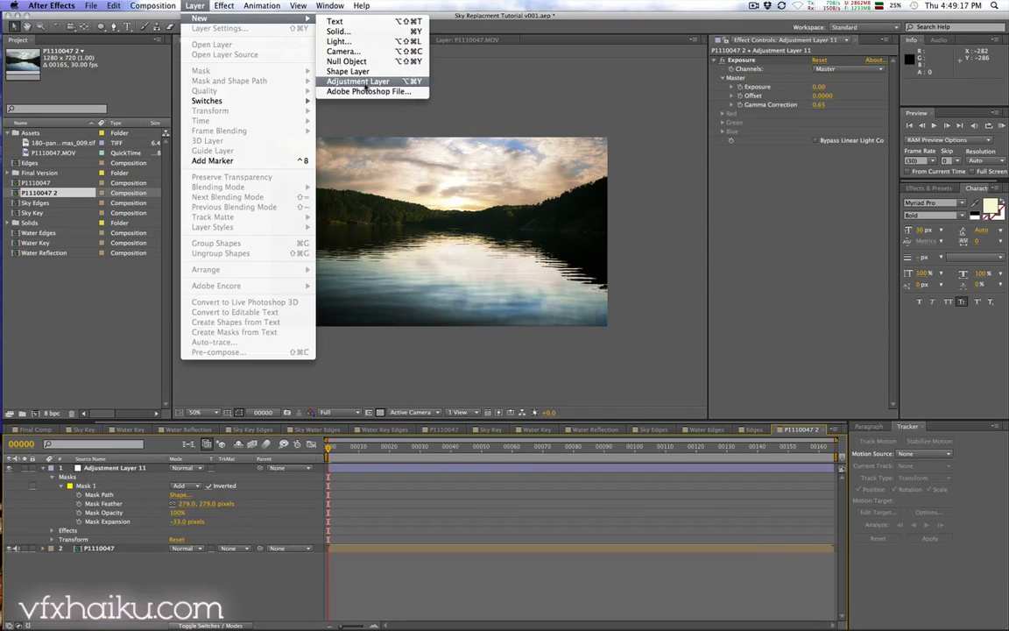
left_click(365, 82)
left_click(225, 5)
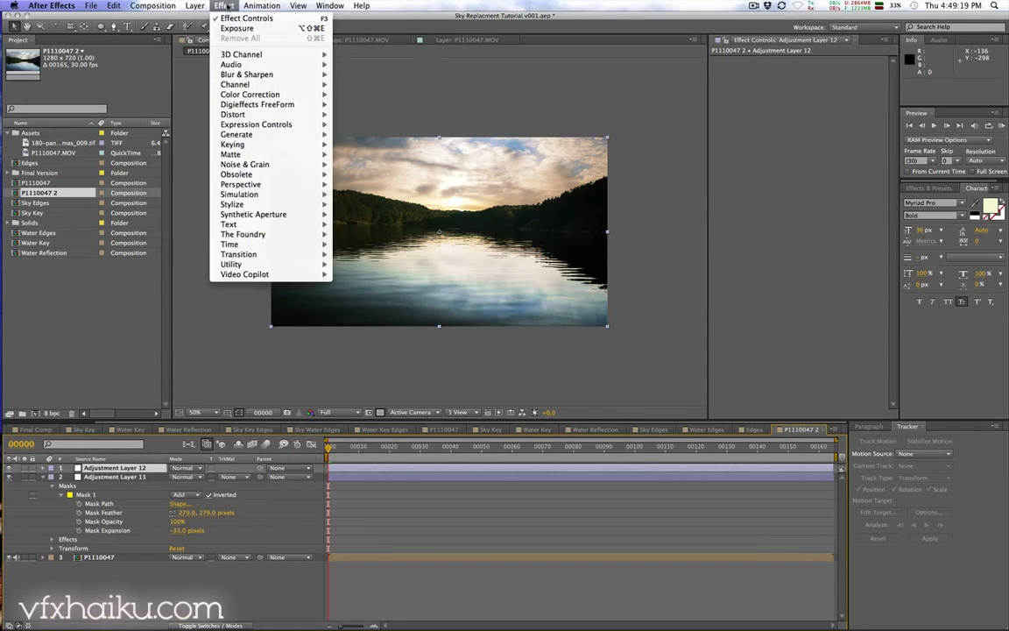
mouse_move(271, 275)
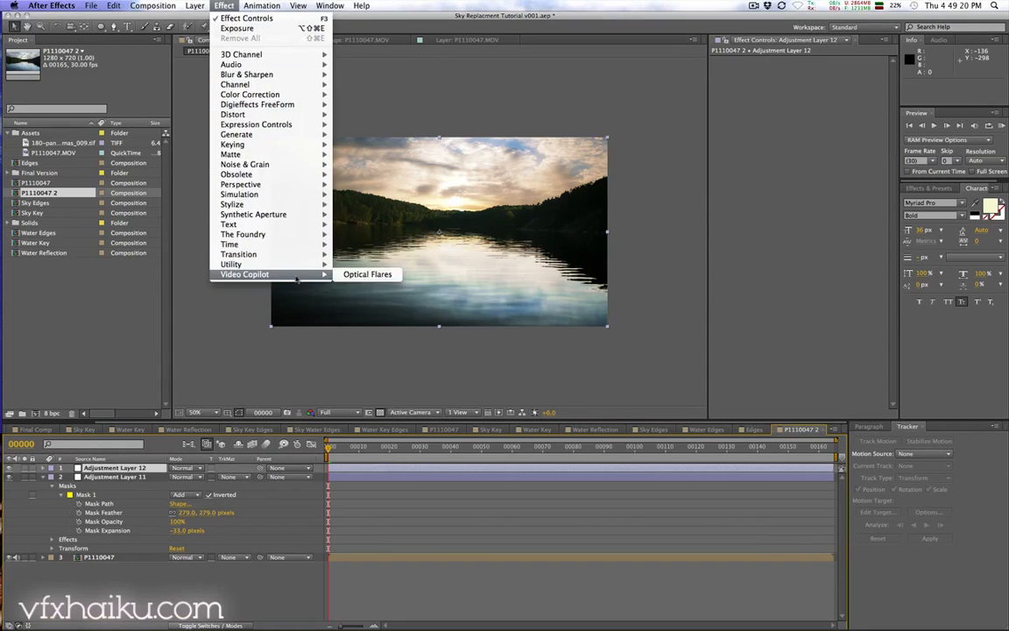
left_click(394, 276)
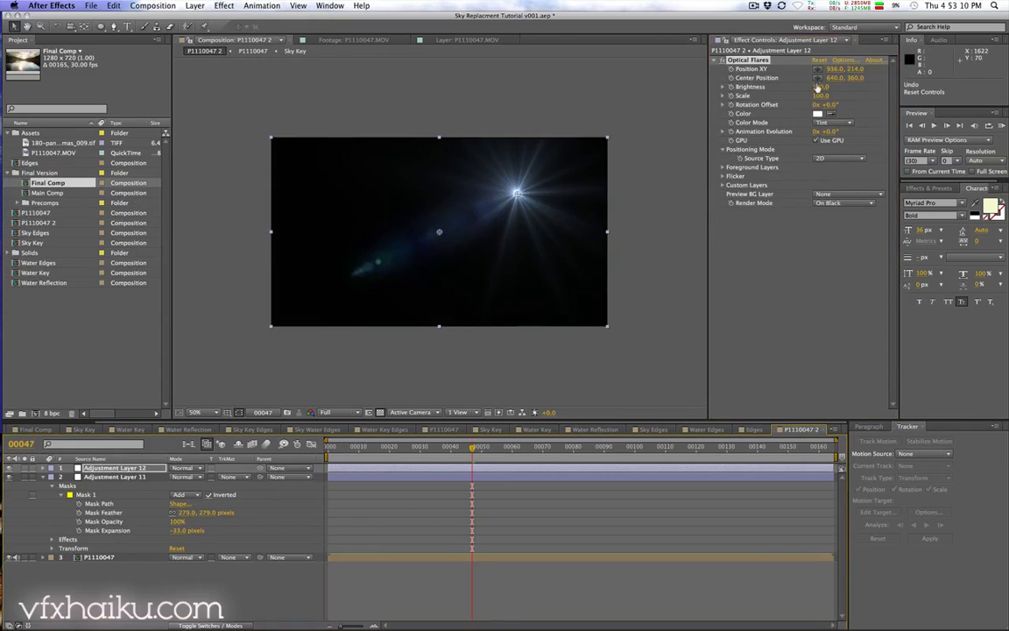
Step: In the Optical Flares options, load the Rim_Light preset from the Natural Flares folder and confirm
left_click(845, 59)
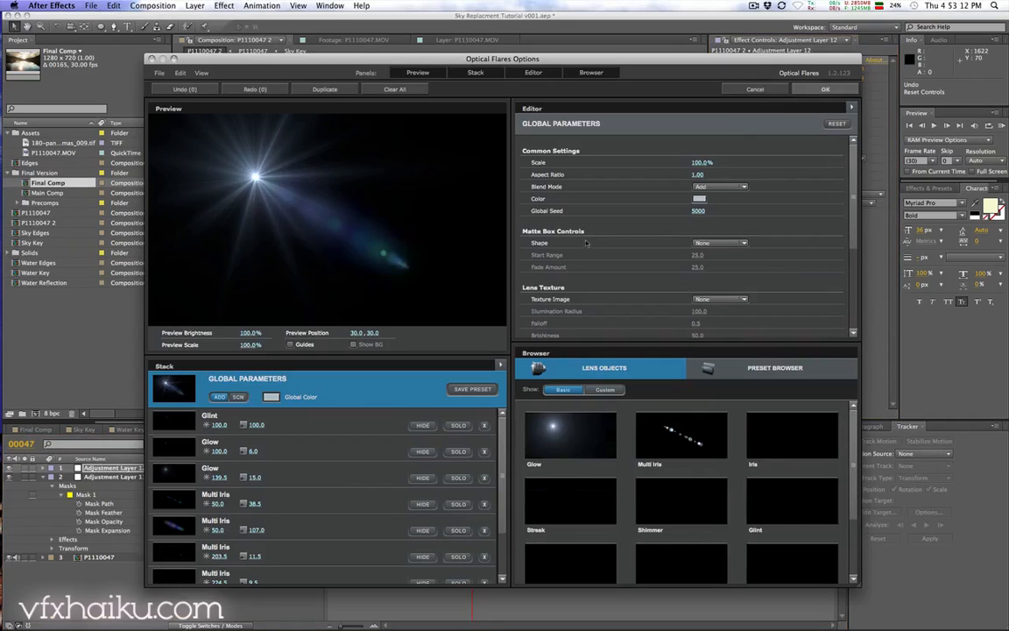
left_click(701, 369)
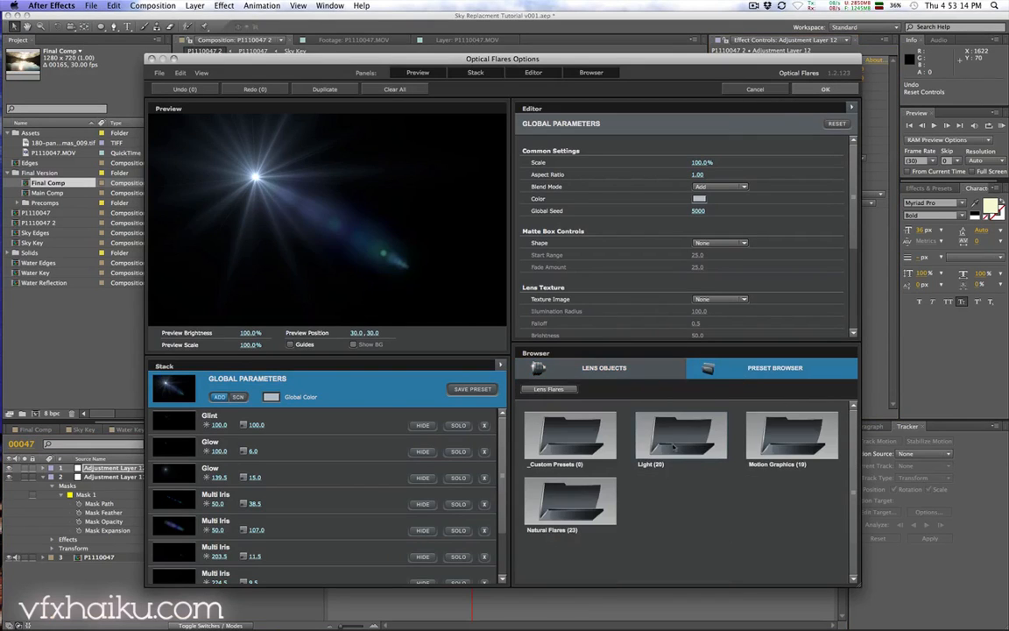
double_click(570, 501)
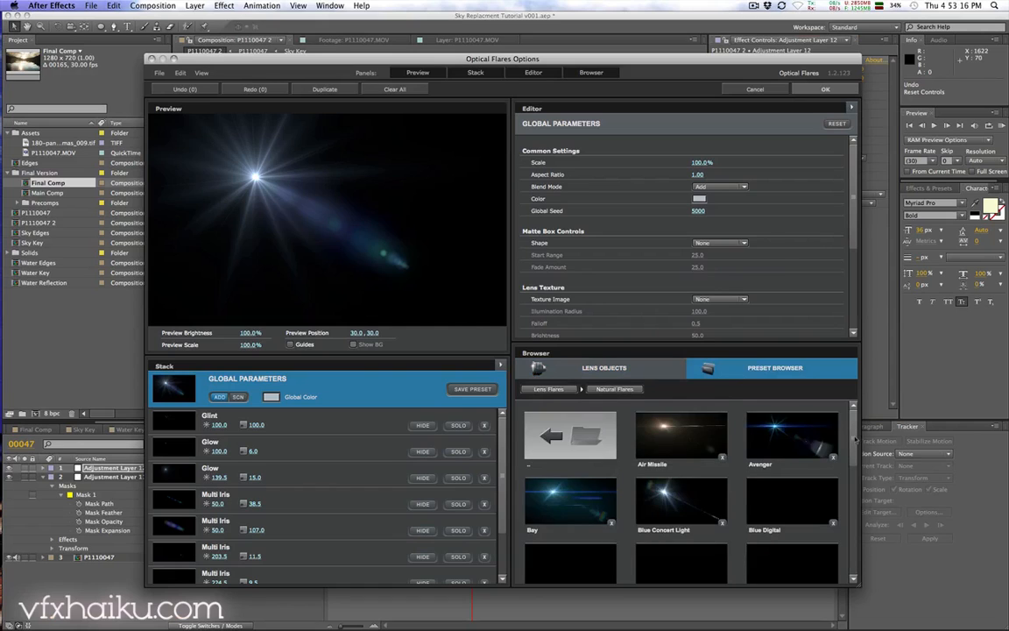
scroll(852, 480, "down", 2)
left_click_drag(851, 480, 854, 550)
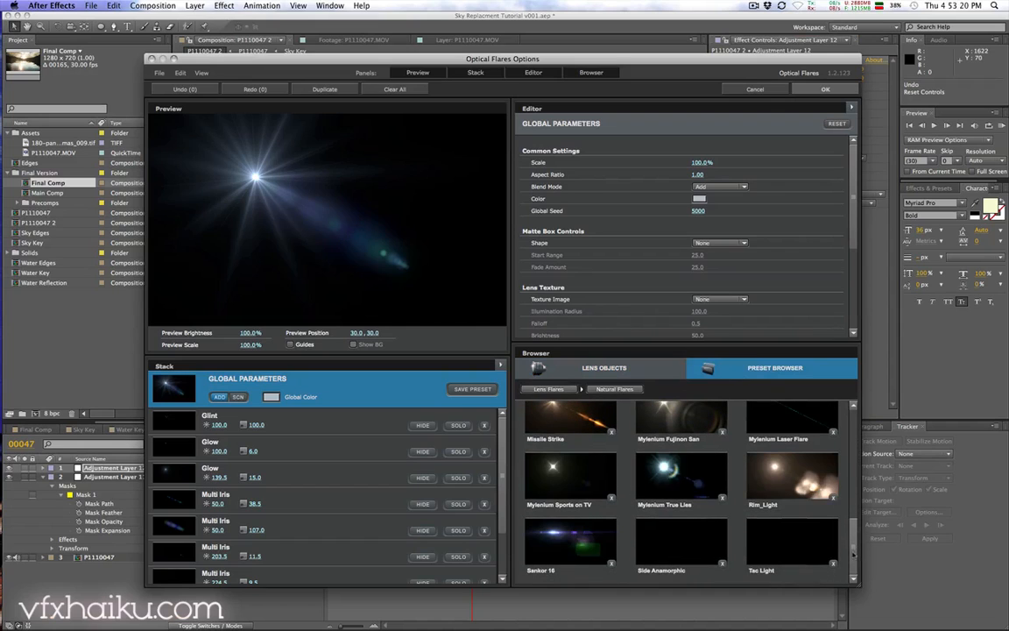
left_click(799, 482)
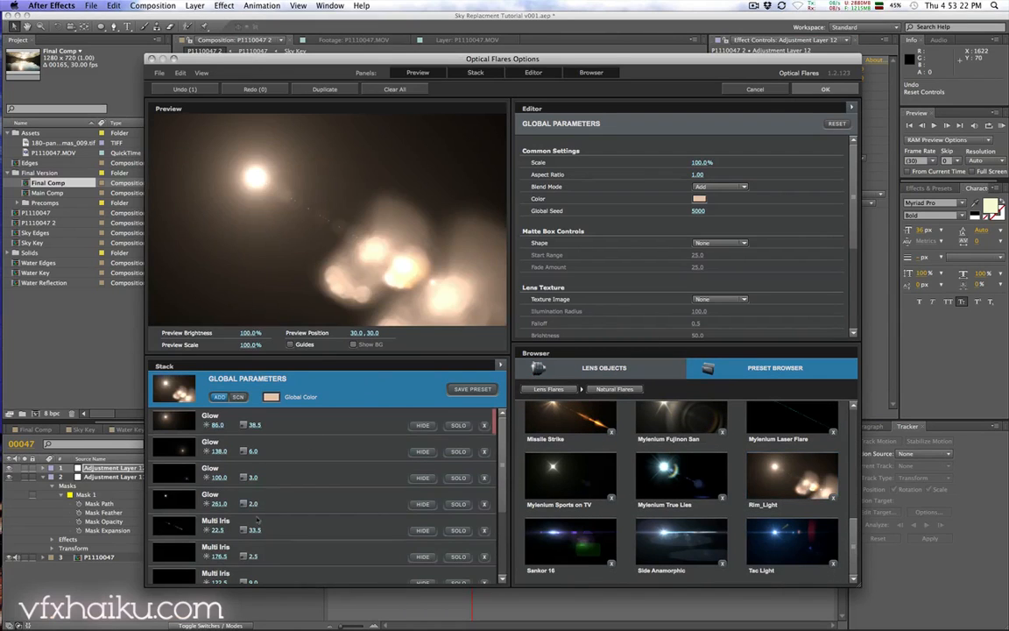
left_click(423, 556)
left_click(808, 91)
Step: Move the flare to about 1056, 150 and set its source type to Luminance using the P1110047 layer
left_click(517, 195)
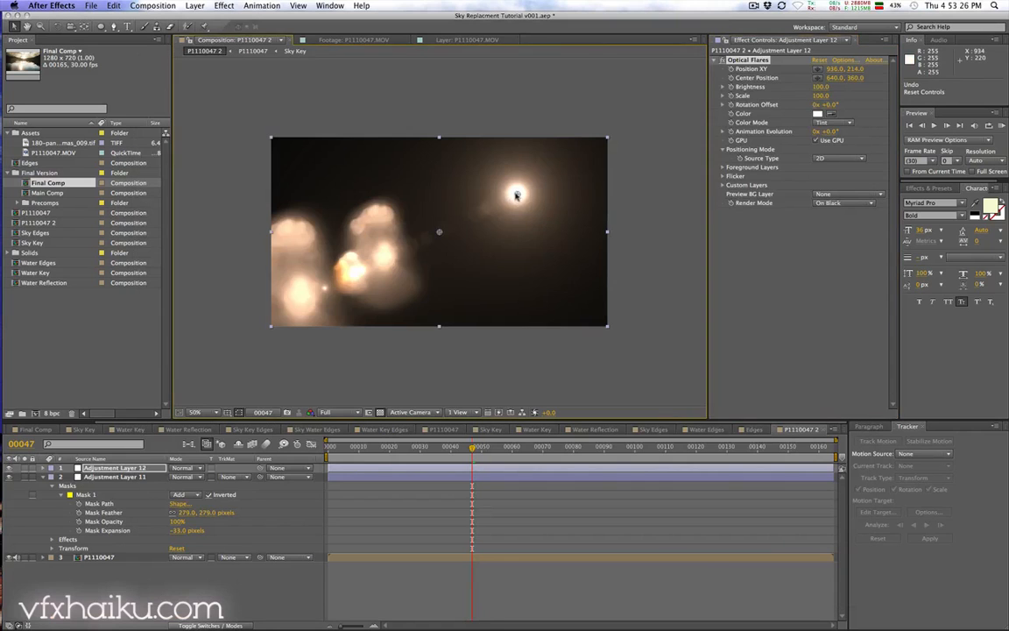
left_click_drag(517, 195, 548, 176)
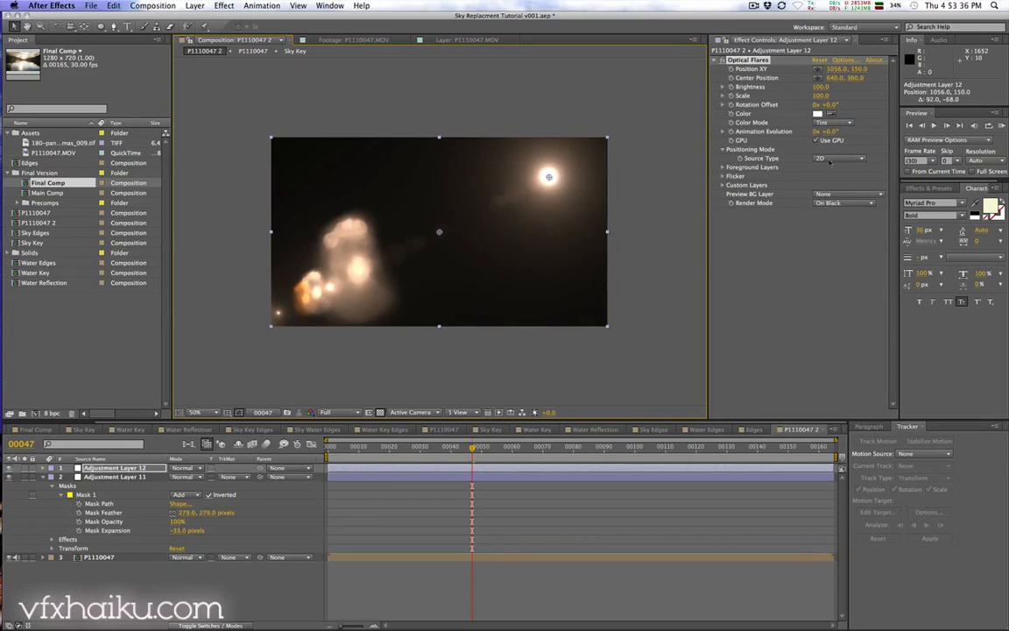
left_click(829, 158)
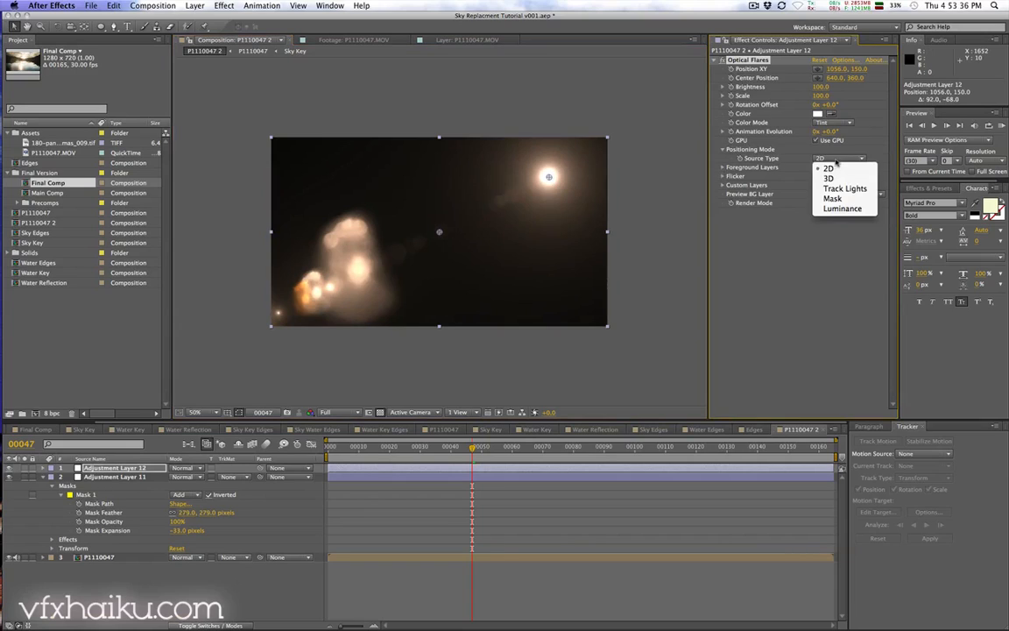
left_click(863, 211)
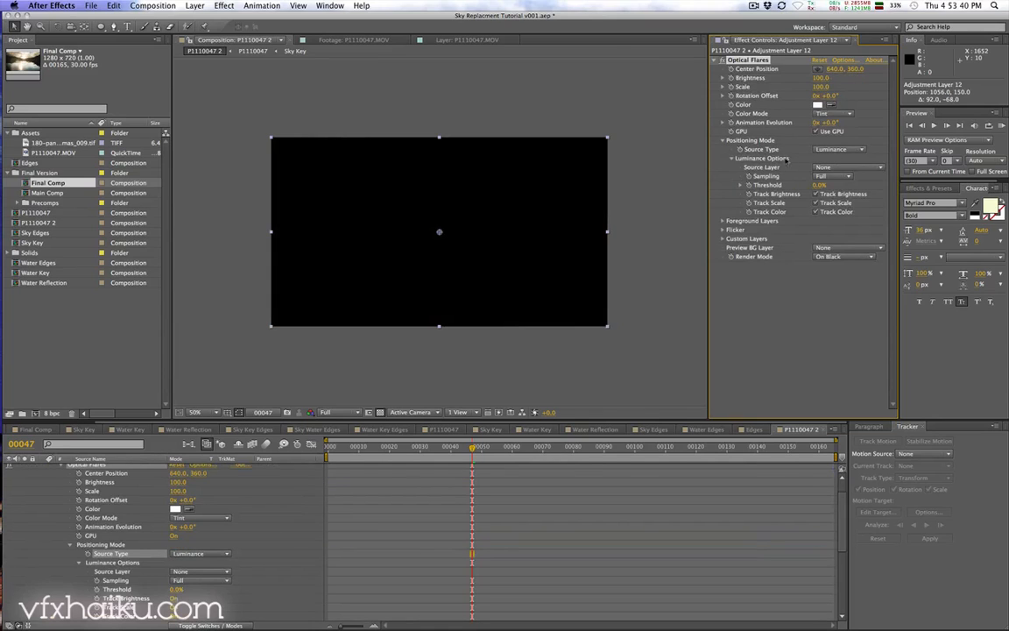
left_click(837, 168)
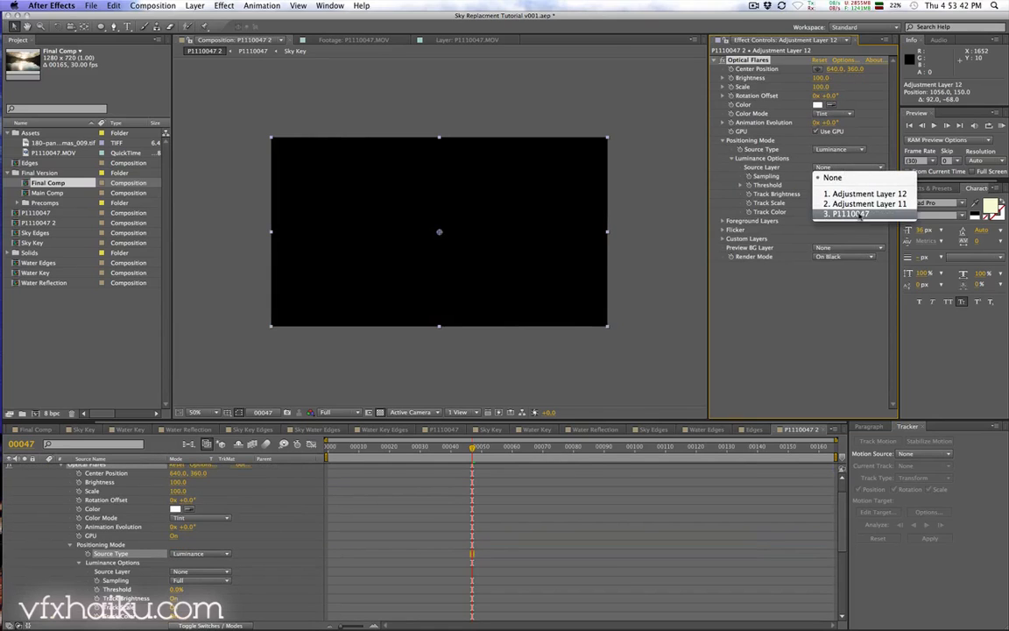
left_click(856, 214)
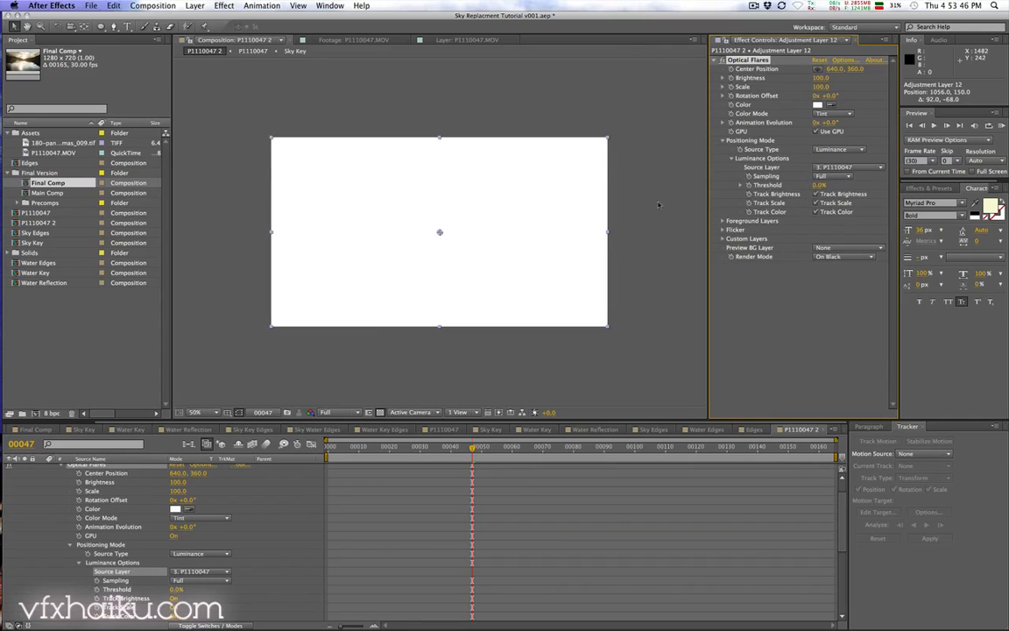
Step: Set the luminance Threshold to 100% and turn off Track Color
left_click_drag(819, 187, 829, 185)
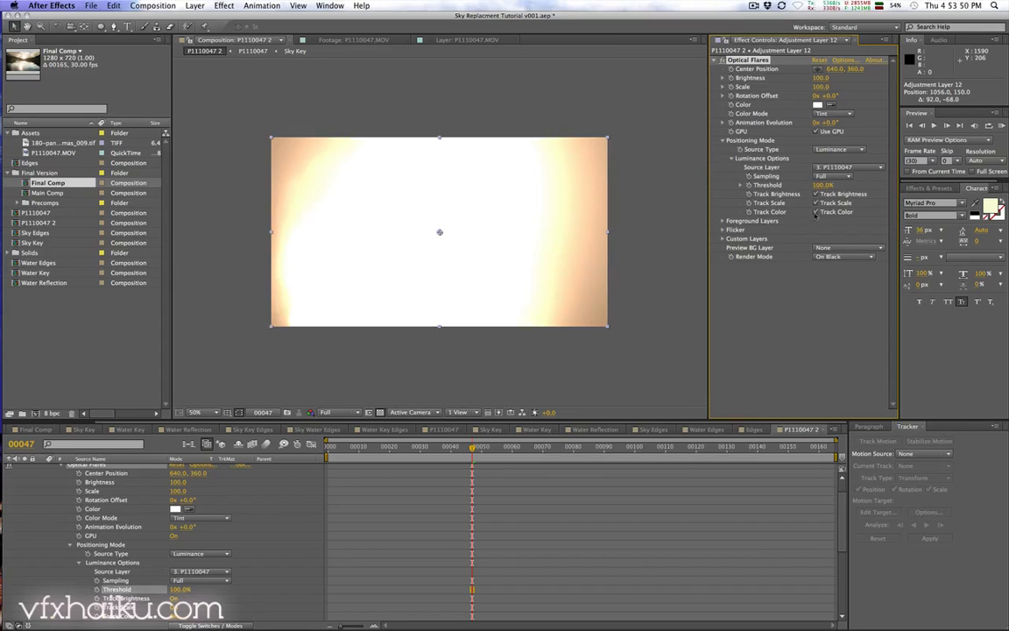
left_click(816, 212)
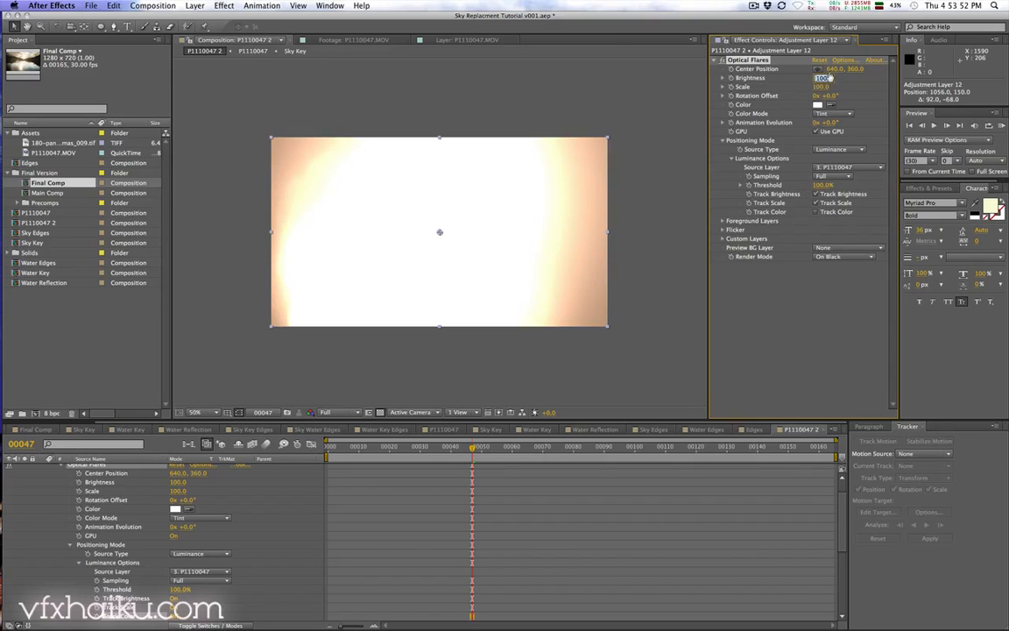
Step: Set the flare's Brightness to 60 and Scale to 30
key("Return")
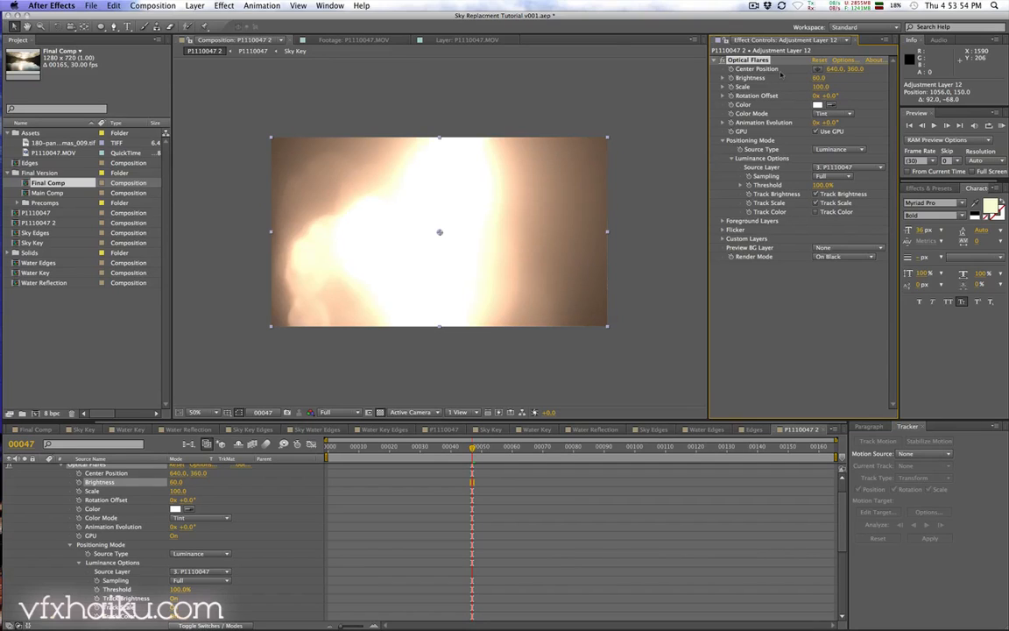
type("30")
key("Return")
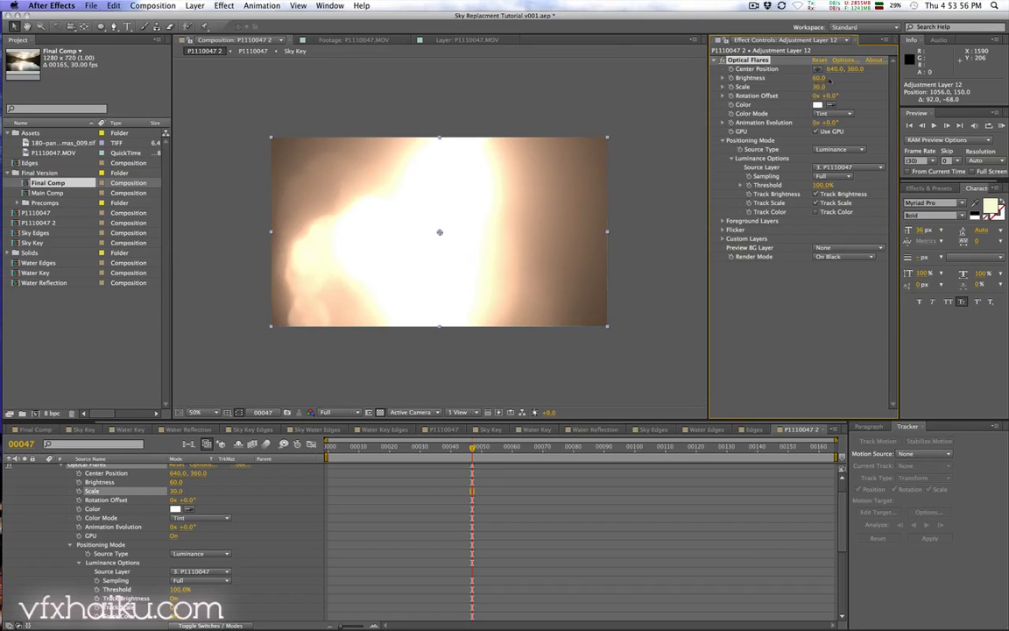
Step: Set the flare's Render Mode to Over Original
left_click_drag(472, 449, 526, 448)
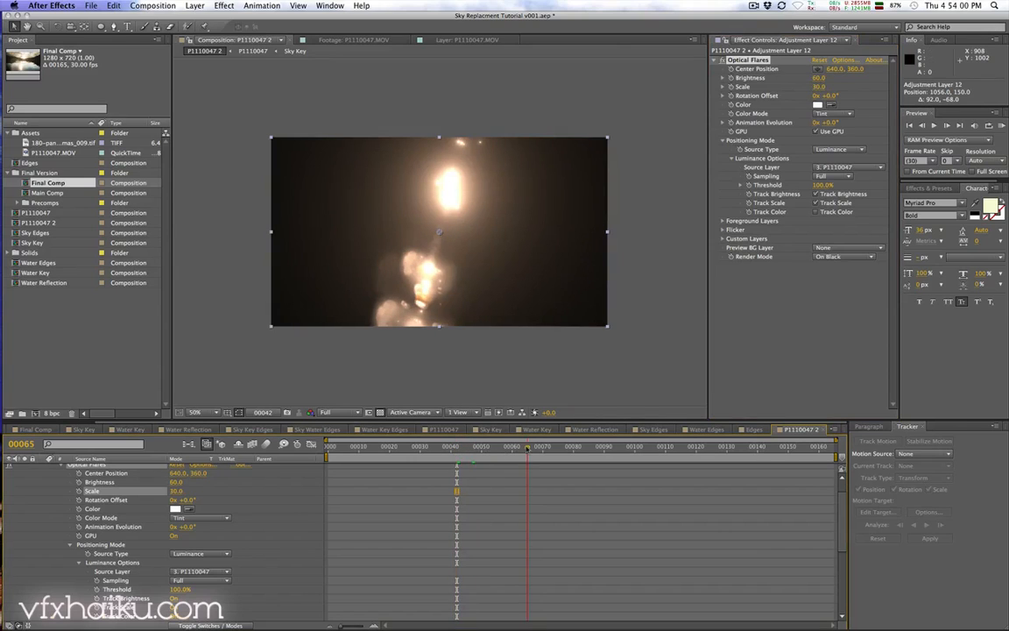
left_click(847, 257)
left_click(785, 262)
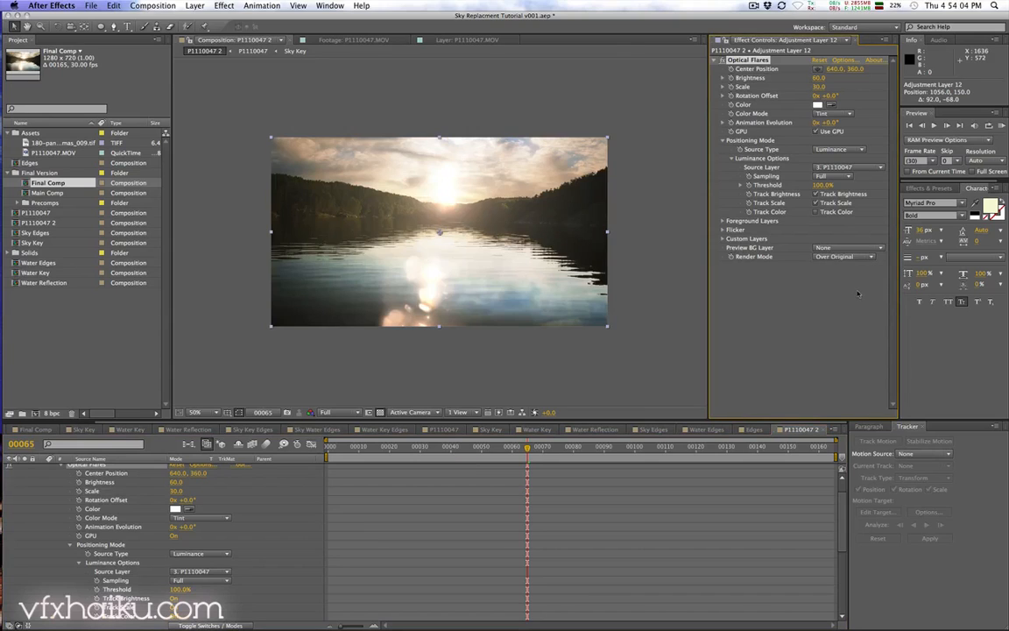
Step: Scrub through the timeline and play a preview of the flare over the shot
left_click(579, 448)
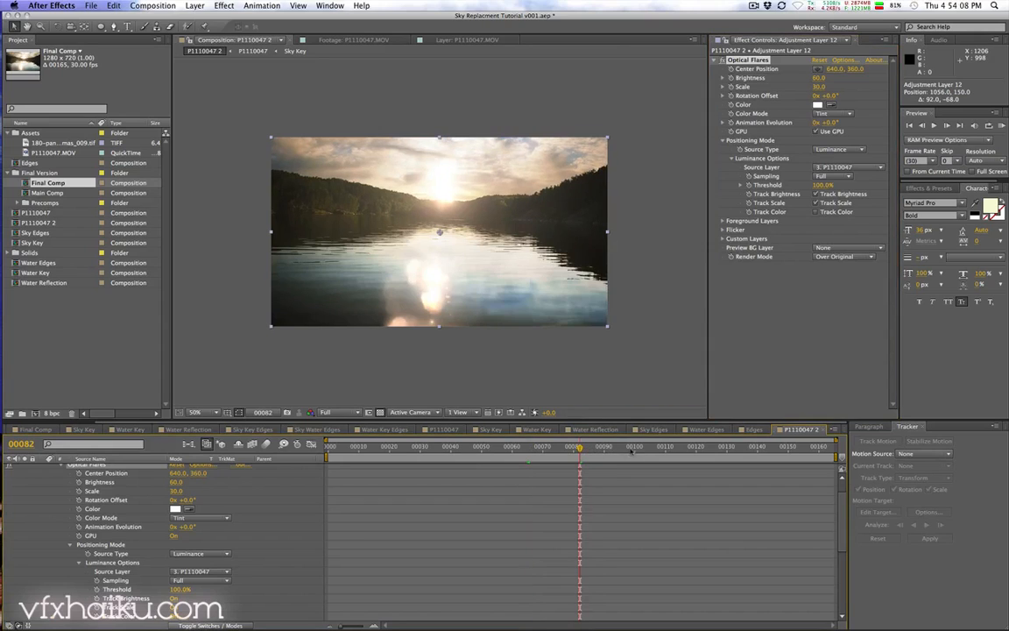
left_click(691, 447)
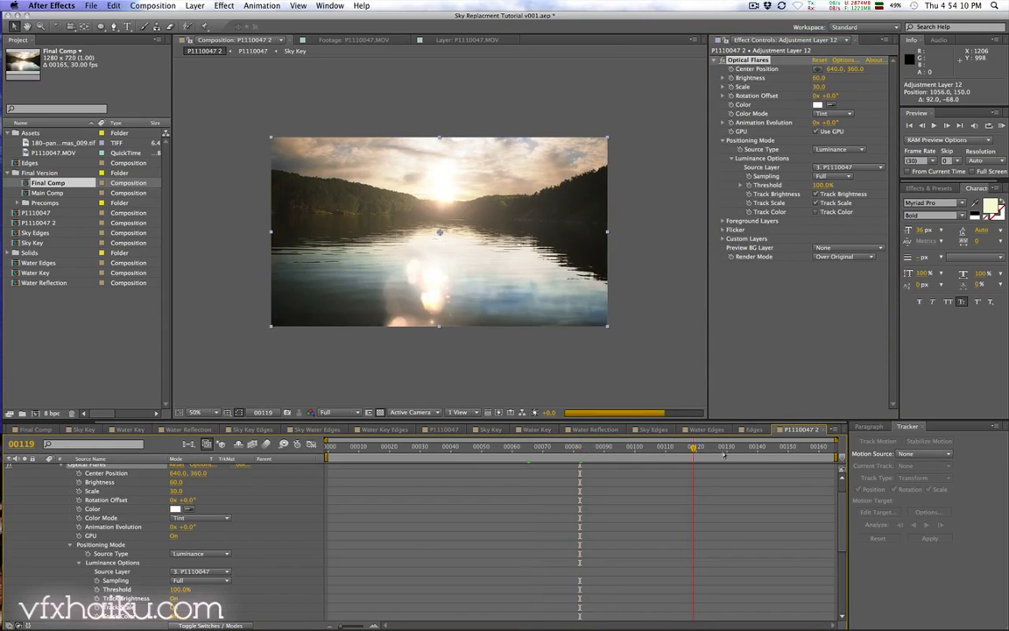
left_click(766, 448)
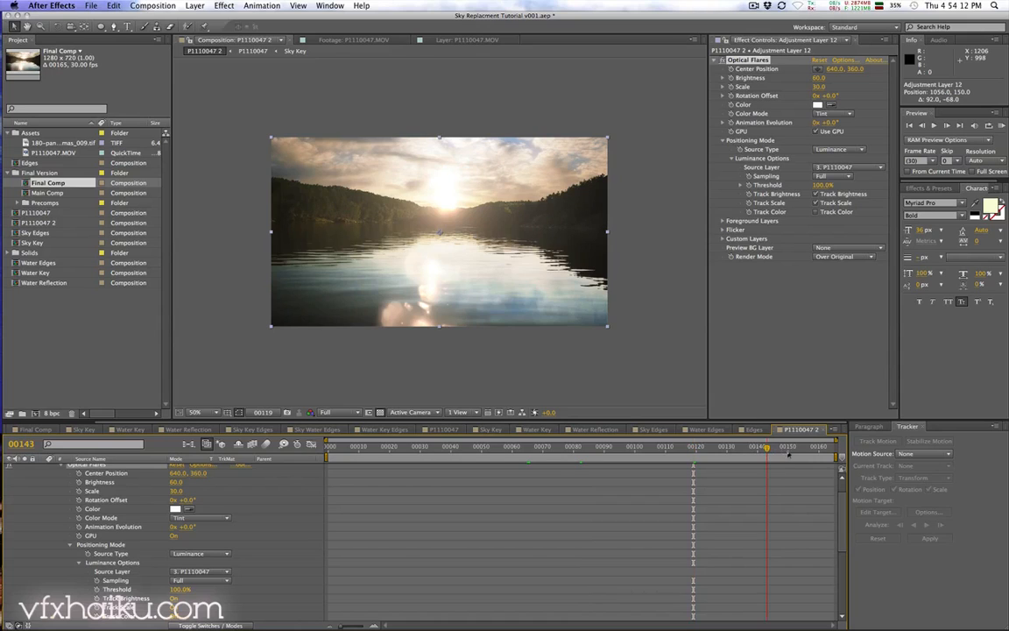
left_click(811, 448)
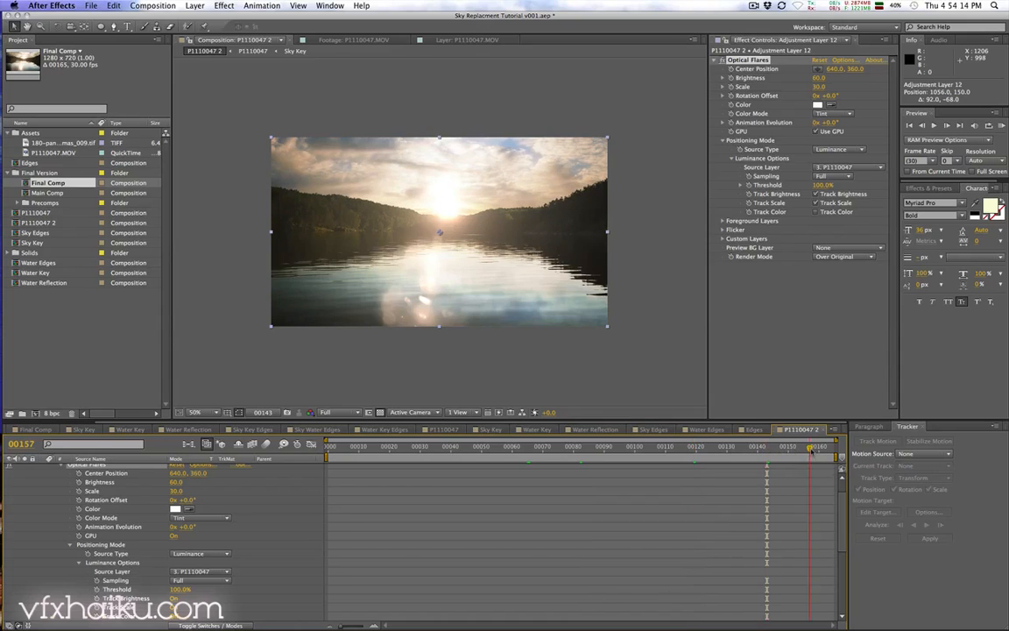
left_click(384, 448)
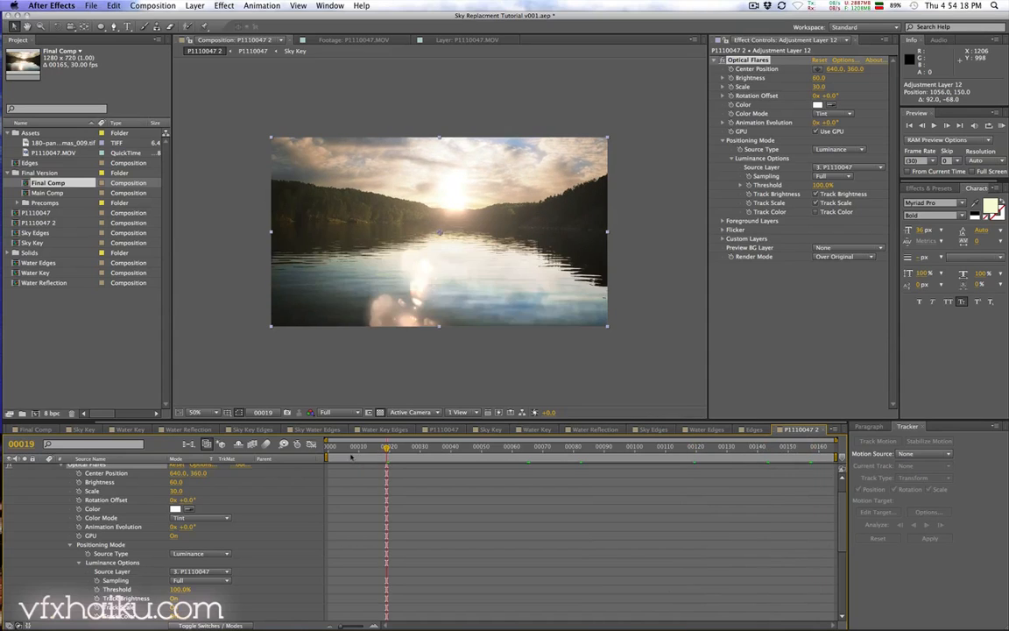
left_click(343, 448)
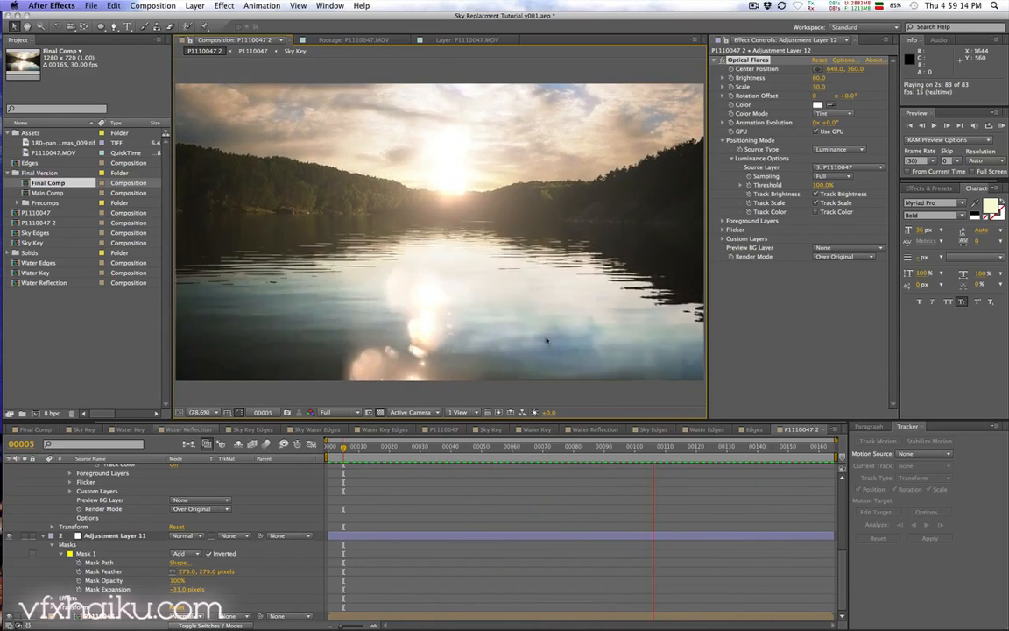
key("space")
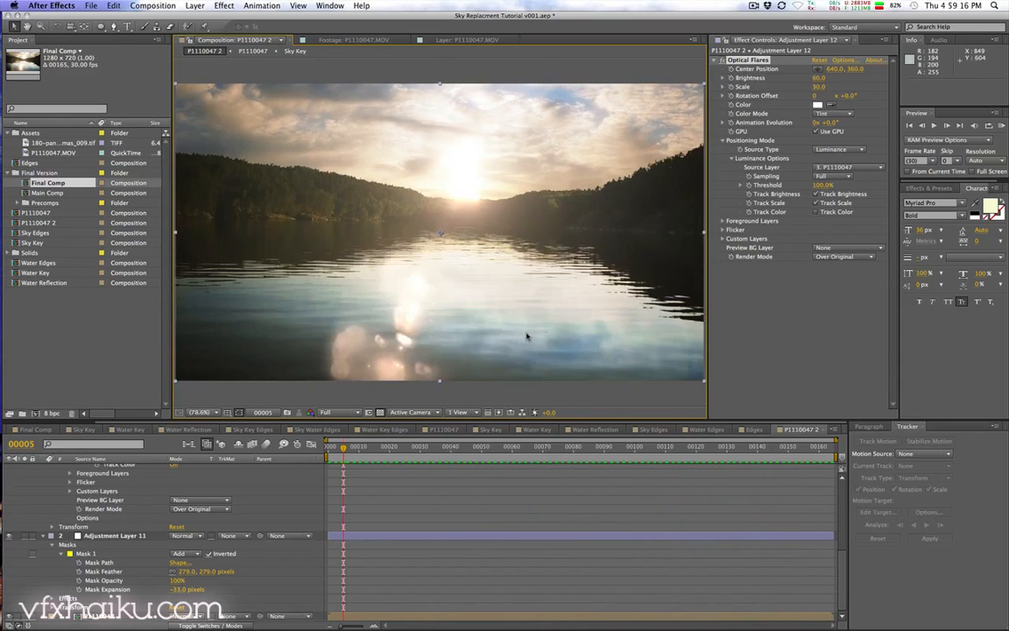
Step: Open the original P1110047.MOV footage and scrub through it to compare with the composite
double_click(58, 152)
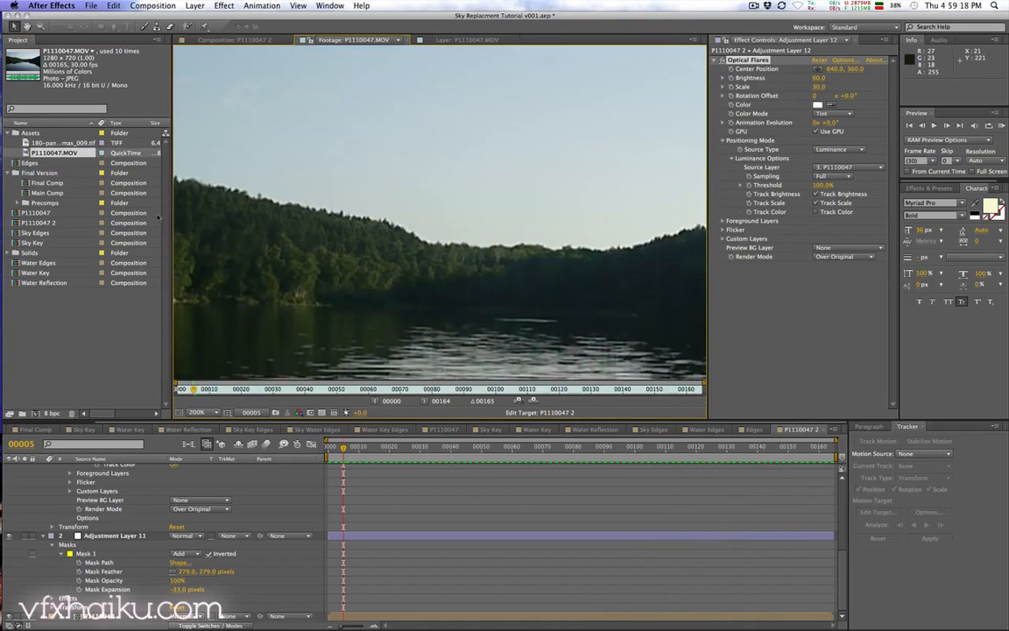
scroll(281, 176, "down", 3)
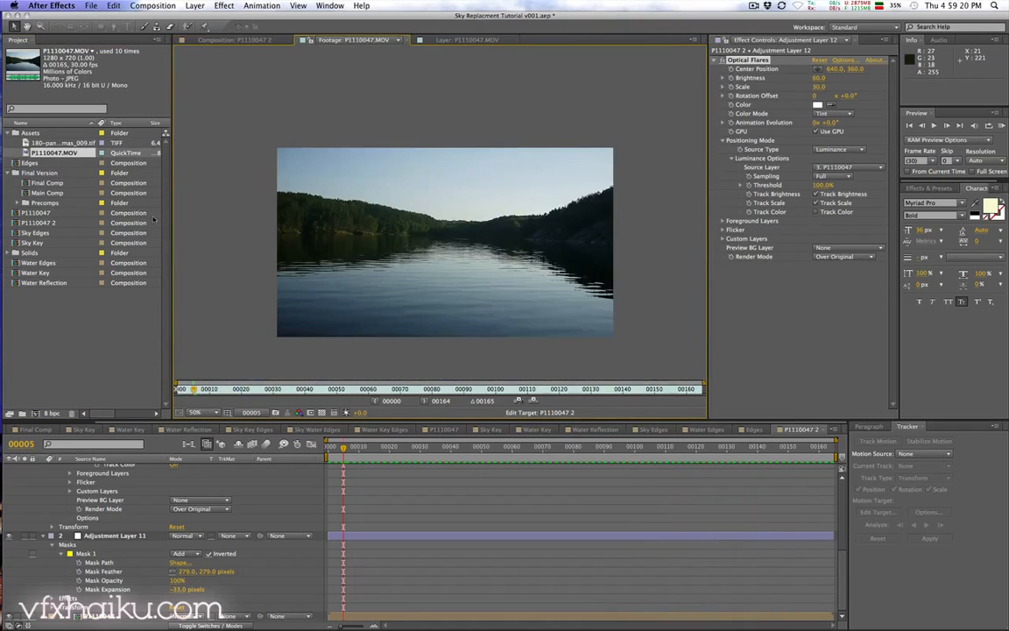
left_click_drag(313, 389, 607, 388)
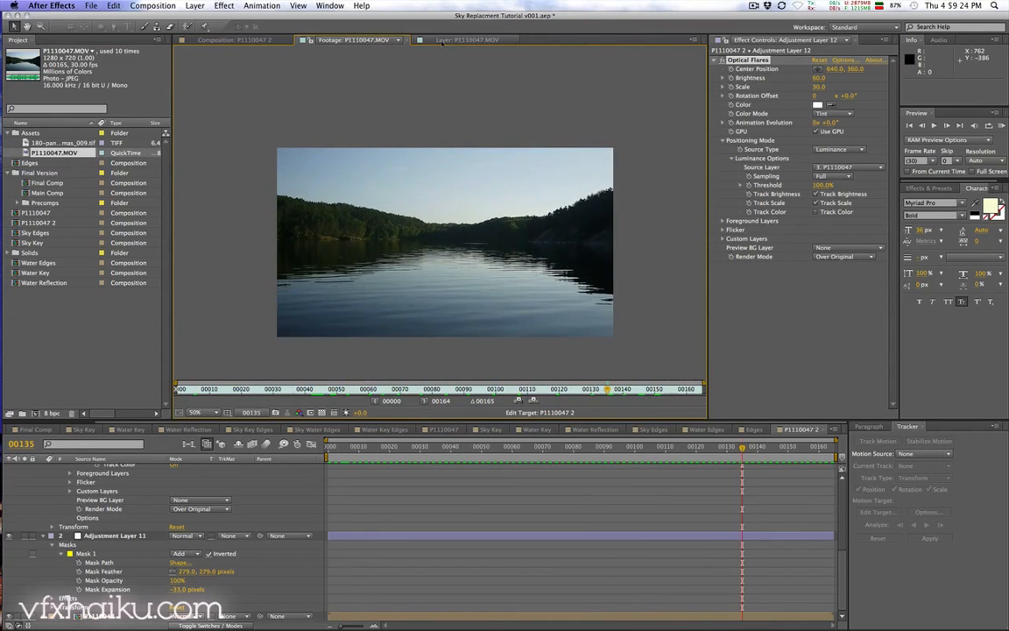
left_click(238, 40)
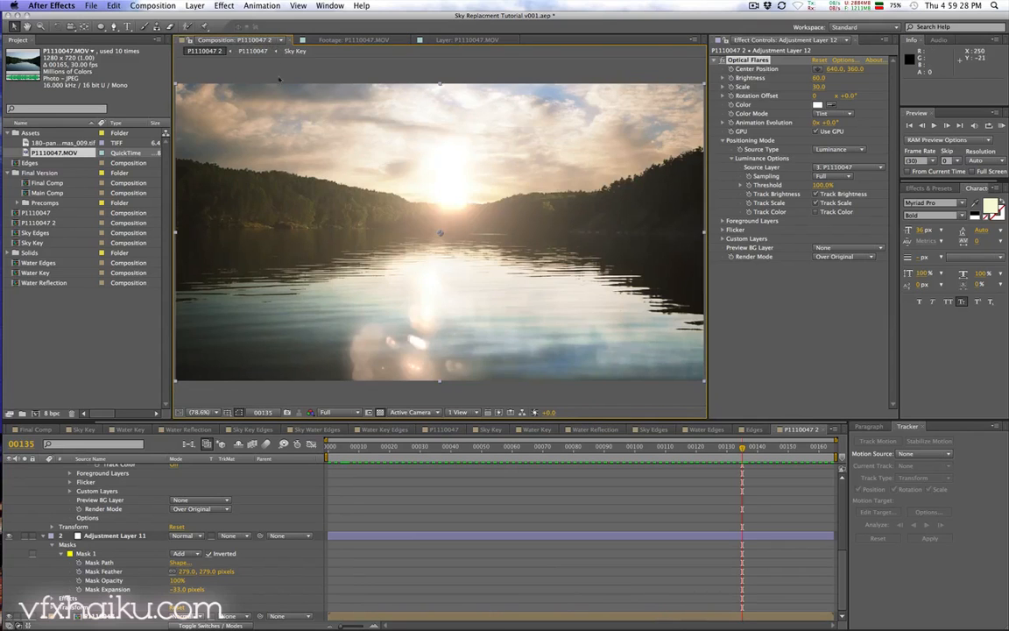
key("comma")
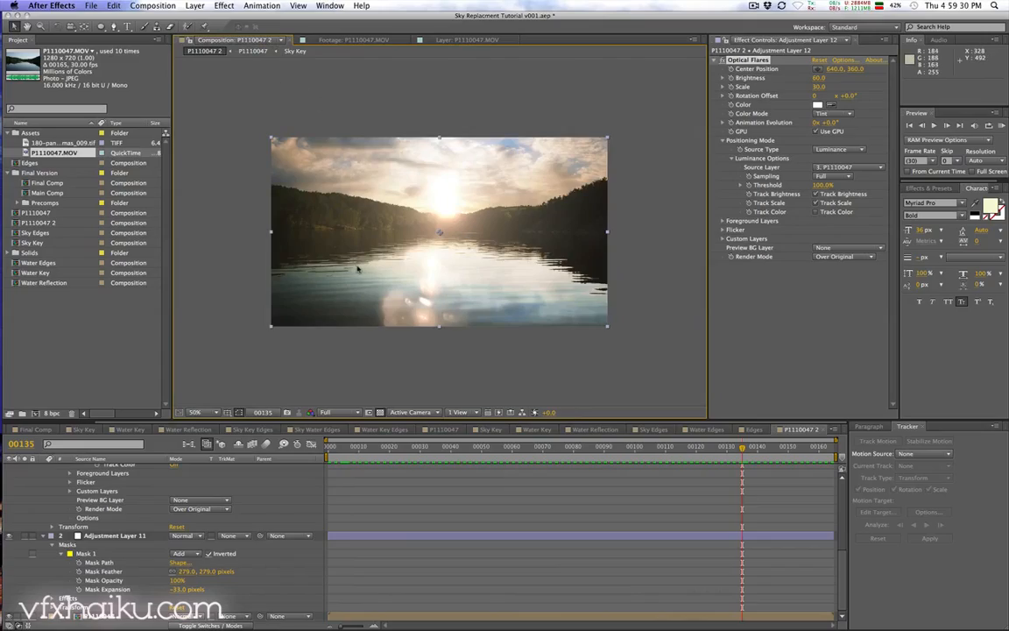